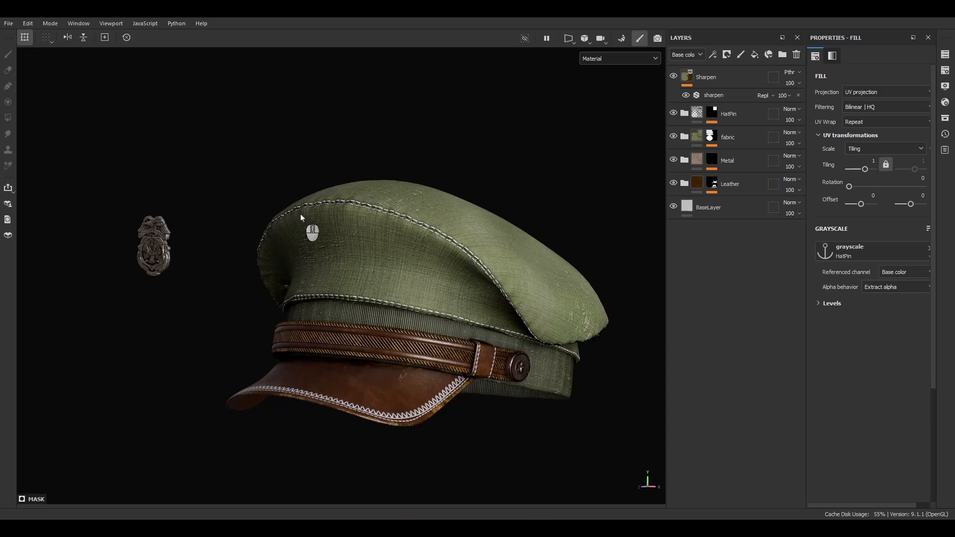
- Expand the HatPin group and display the inner HatPin layer's mask in a close view of the badge
{"action": "middle_click_drag", "start_coordinate": [246, 266], "coordinate": [398, 264], "text": "alt"}
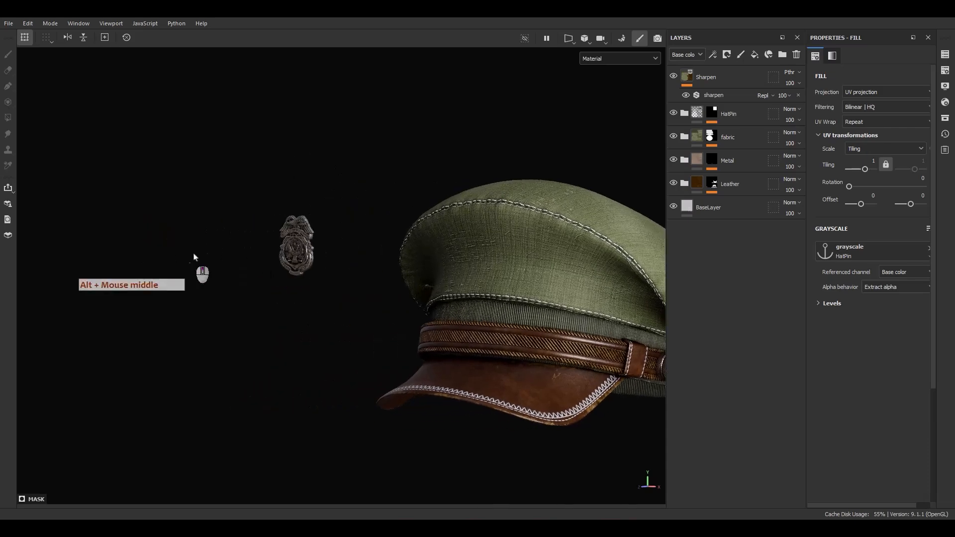
{"action": "scroll", "coordinate": [199, 254], "scroll_direction": "up", "scroll_amount": 3}
{"action": "middle_click_drag", "start_coordinate": [233, 246], "coordinate": [455, 255], "text": "alt"}
{"action": "scroll", "coordinate": [498, 251], "scroll_direction": "up", "scroll_amount": 3}
{"action": "middle_click_drag", "start_coordinate": [566, 247], "coordinate": [550, 254], "text": "alt"}
{"action": "left_click", "coordinate": [685, 114]}
{"action": "scroll", "coordinate": [510, 124], "scroll_direction": "up", "scroll_amount": 3}
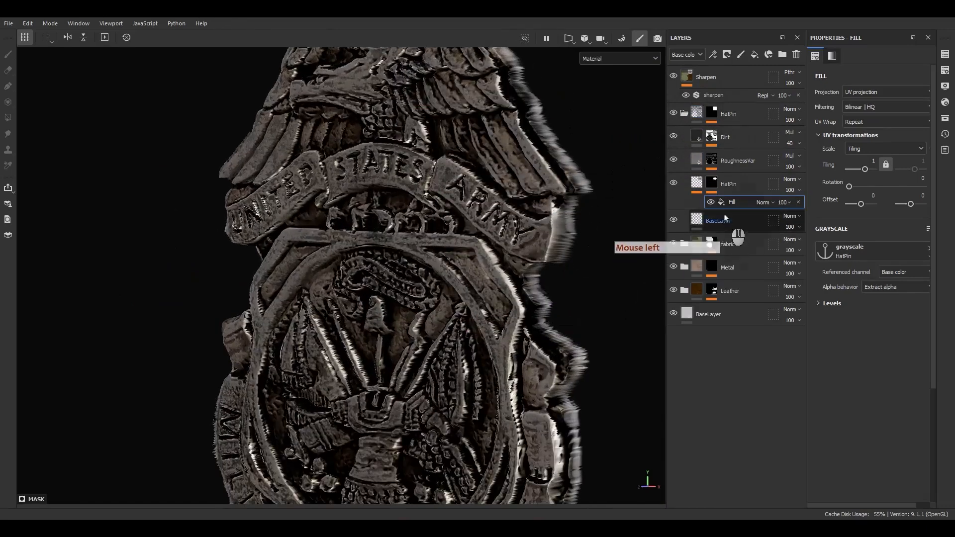
{"action": "left_click", "coordinate": [712, 184], "text": "alt"}
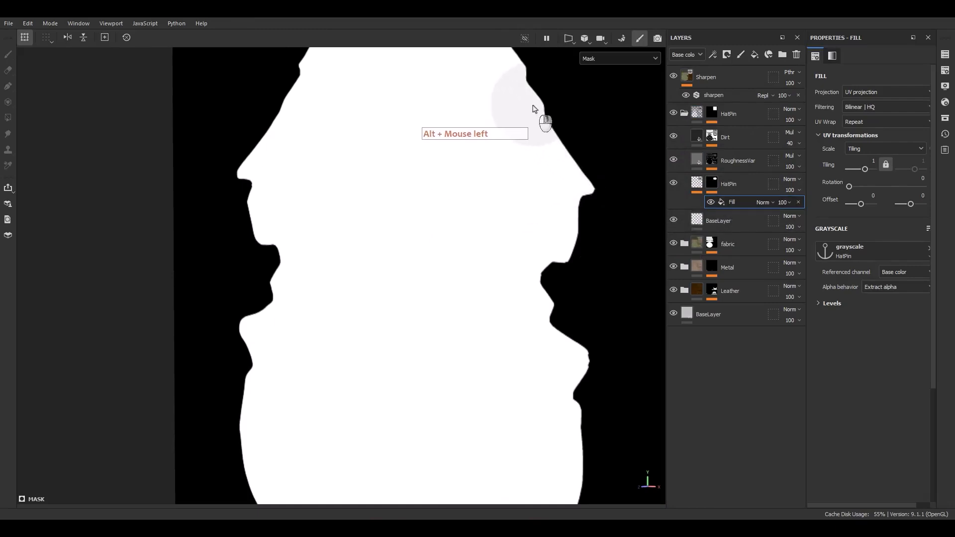
- Add a Bevel filter above the fill in the inner HatPin layer's mask
{"action": "right_click", "coordinate": [727, 202]}
{"action": "left_click", "coordinate": [751, 400]}
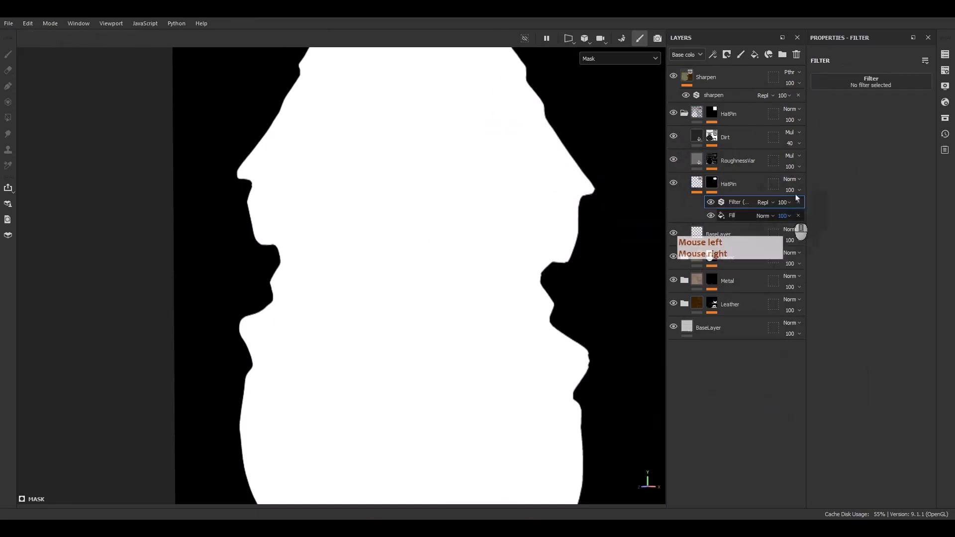
{"action": "left_click", "coordinate": [870, 74]}
{"action": "left_click", "coordinate": [878, 110]}
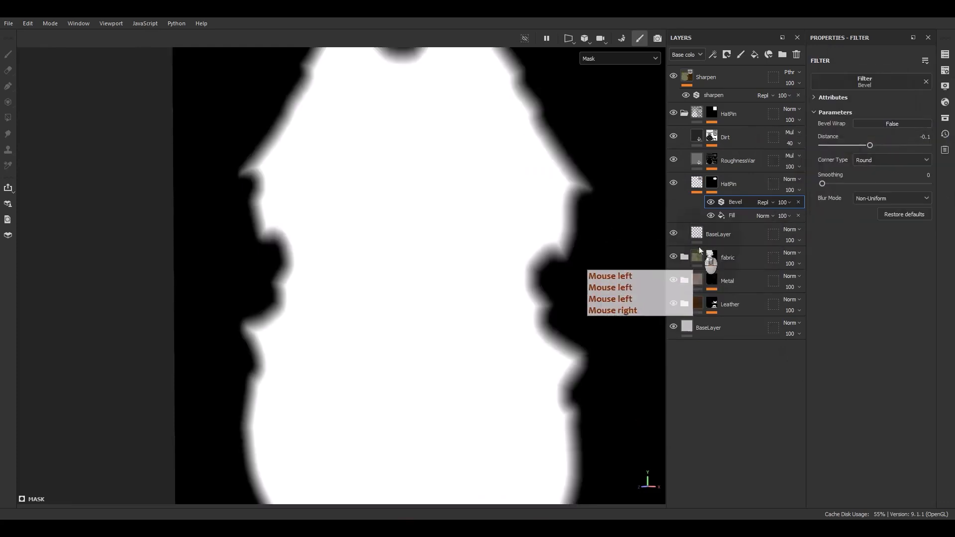
- Set the mask's Bevel filter to a distance of -0.05 and a smoothing of 0.5
{"action": "left_click_drag", "start_coordinate": [877, 145], "coordinate": [875, 148]}
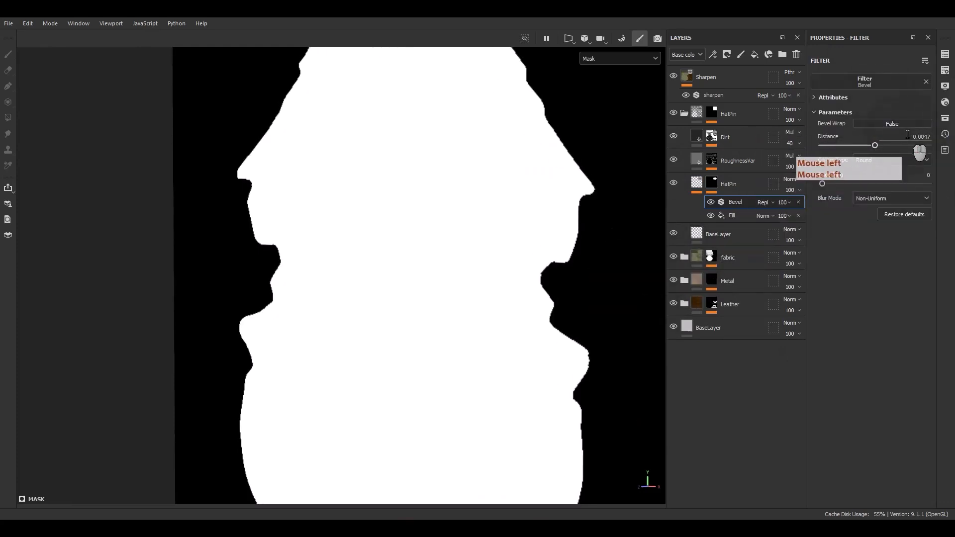
{"action": "type", "text": "-.05"}
{"action": "key", "text": "Return"}
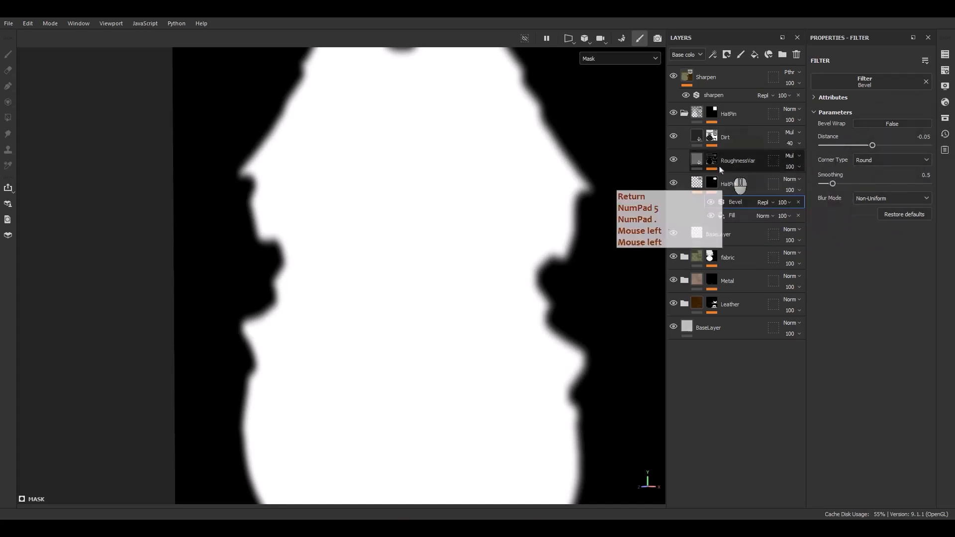
- Examine the badge's edges with full material shading from several angles and collapse the HatPin group
{"action": "left_click", "coordinate": [697, 186]}
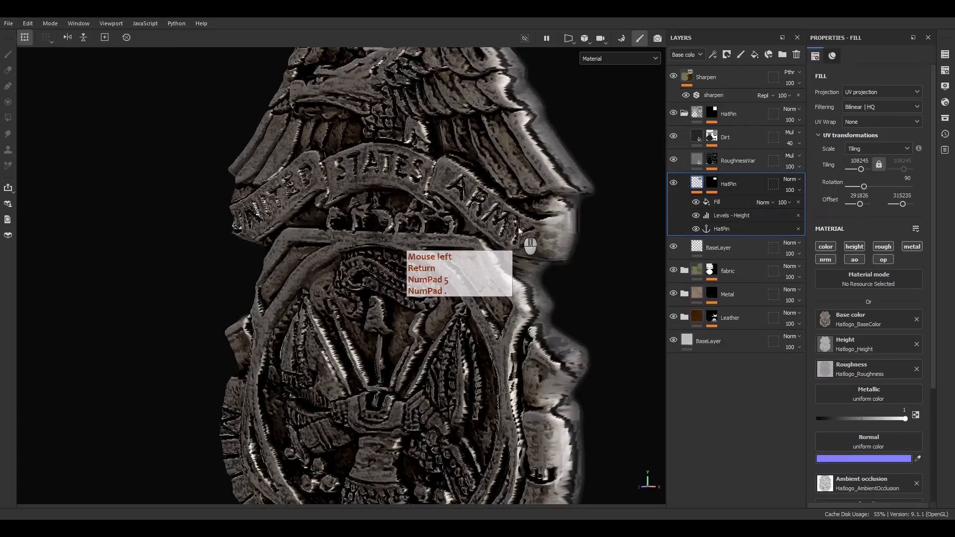
{"action": "left_click_drag", "start_coordinate": [523, 251], "coordinate": [469, 233], "text": "alt"}
{"action": "scroll", "coordinate": [498, 301], "scroll_direction": "down", "scroll_amount": 5}
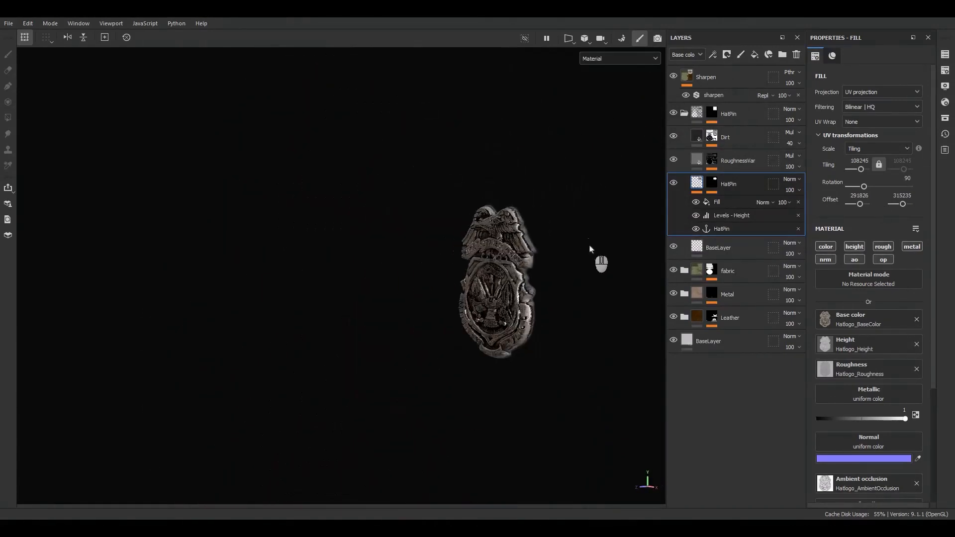
{"action": "middle_click_drag", "start_coordinate": [589, 249], "coordinate": [402, 239], "text": "alt"}
{"action": "left_click_drag", "start_coordinate": [403, 239], "coordinate": [408, 259], "text": "alt"}
{"action": "left_click_drag", "start_coordinate": [505, 281], "coordinate": [447, 296], "text": "alt"}
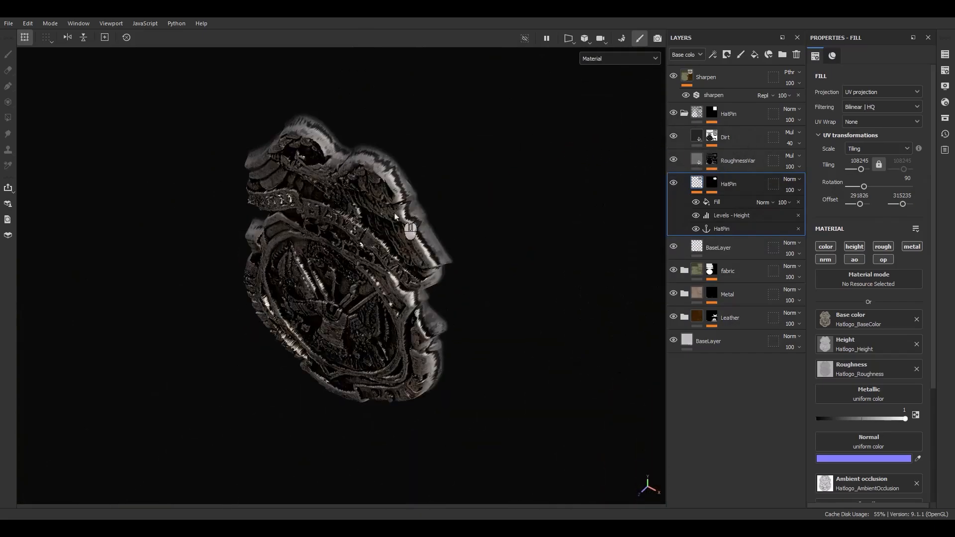
{"action": "left_click_drag", "start_coordinate": [402, 139], "coordinate": [649, 114], "text": "alt"}
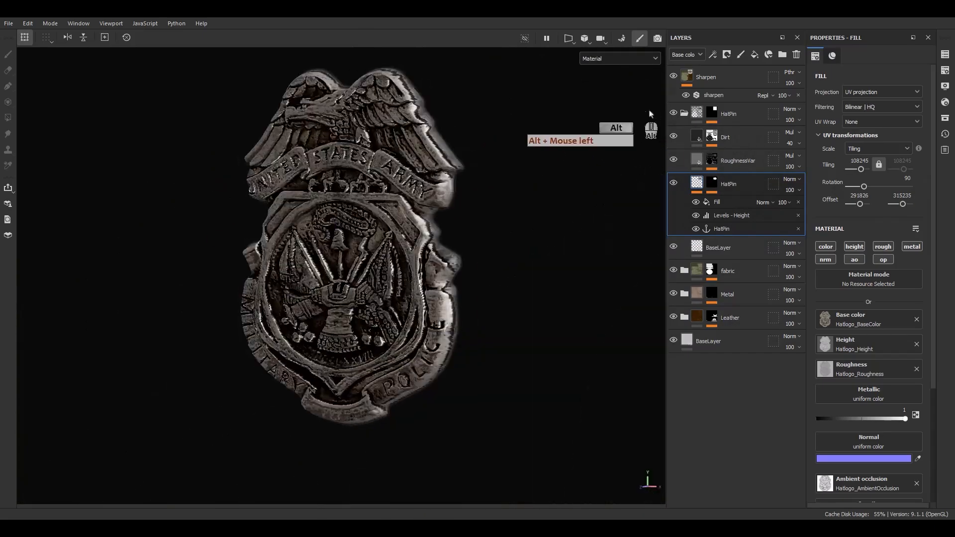
{"action": "left_click", "coordinate": [683, 113]}
- Examine the cap's green fabric, ribbed band, leather strap, side button and visor up close
{"action": "middle_click_drag", "start_coordinate": [437, 258], "coordinate": [128, 249], "text": "alt"}
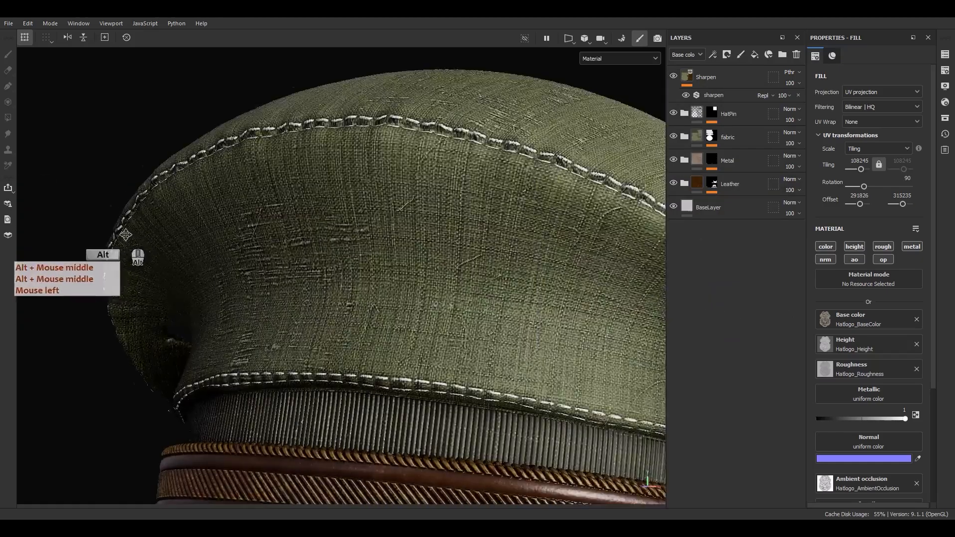
{"action": "right_click_drag", "start_coordinate": [128, 249], "coordinate": [358, 320], "text": "alt"}
{"action": "middle_click_drag", "start_coordinate": [358, 320], "coordinate": [409, 144], "text": "alt"}
{"action": "left_click_drag", "start_coordinate": [410, 144], "coordinate": [452, 208], "text": "alt"}
{"action": "middle_click_drag", "start_coordinate": [452, 208], "coordinate": [465, 231], "text": "alt"}
{"action": "right_click_drag", "start_coordinate": [465, 231], "coordinate": [479, 253], "text": "alt"}
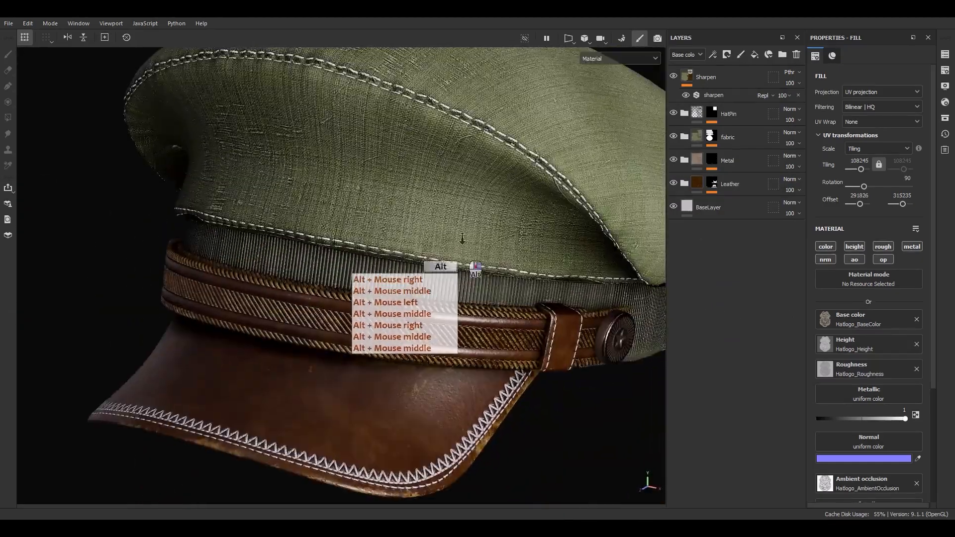
{"action": "left_click_drag", "start_coordinate": [480, 253], "coordinate": [472, 174], "text": "alt"}
{"action": "middle_click_drag", "start_coordinate": [473, 174], "coordinate": [396, 146], "text": "alt"}
{"action": "scroll", "coordinate": [564, 369], "scroll_direction": "up", "scroll_amount": 5}
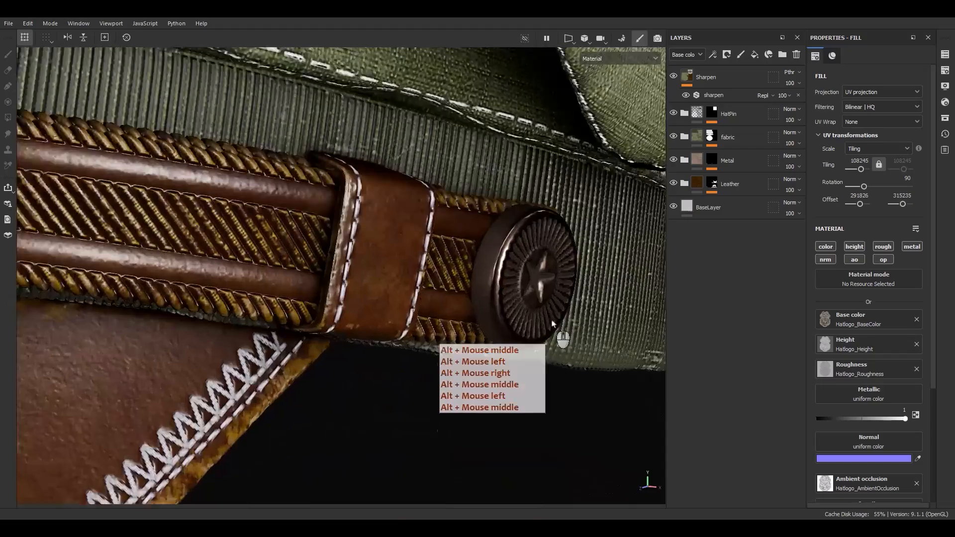
{"action": "left_click_drag", "start_coordinate": [549, 321], "coordinate": [532, 285], "text": "alt"}
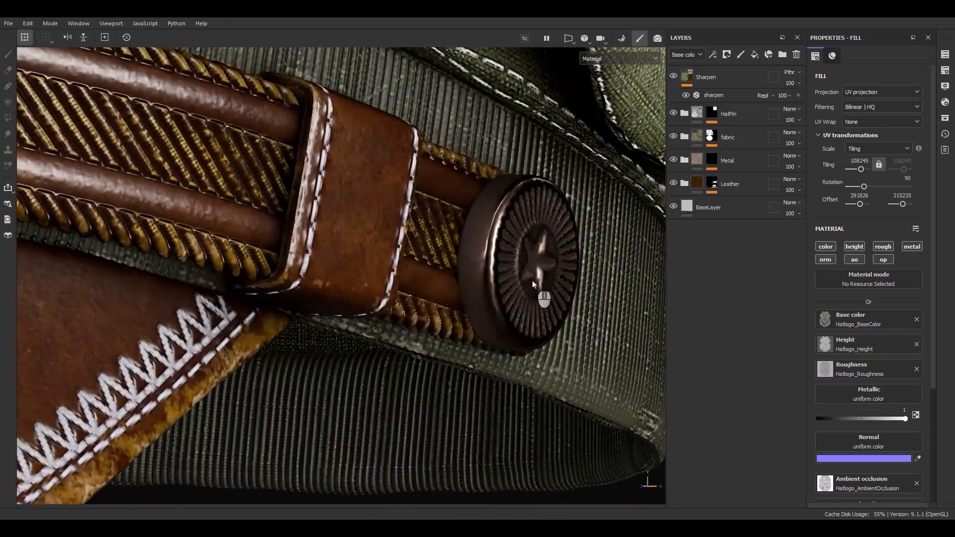
{"action": "scroll", "coordinate": [521, 283], "scroll_direction": "down", "scroll_amount": 5}
{"action": "middle_click_drag", "start_coordinate": [521, 282], "coordinate": [611, 279], "text": "alt"}
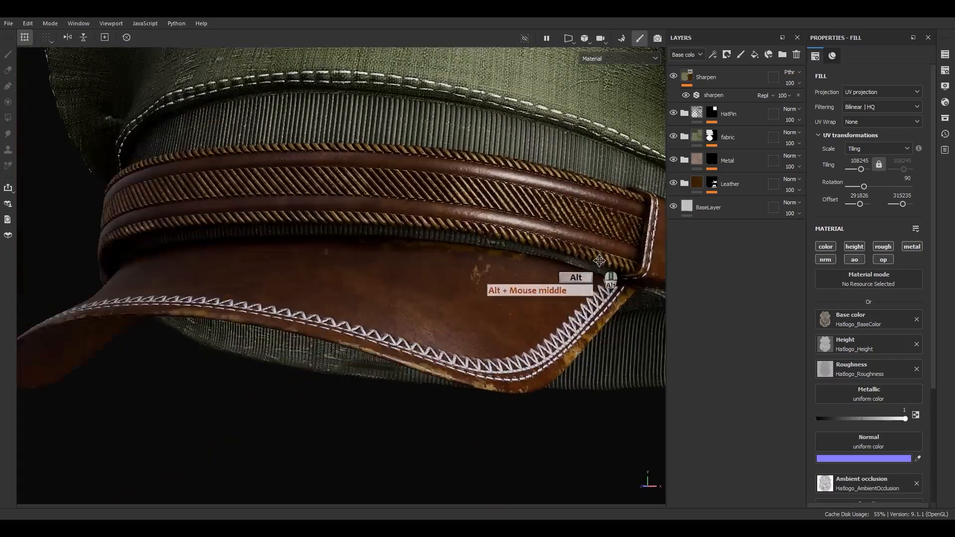
{"action": "left_click_drag", "start_coordinate": [612, 278], "coordinate": [497, 293], "text": "alt"}
{"action": "right_click_drag", "start_coordinate": [497, 293], "coordinate": [532, 177], "text": "alt"}
{"action": "middle_click_drag", "start_coordinate": [531, 177], "coordinate": [492, 218], "text": "alt"}
{"action": "left_click_drag", "start_coordinate": [492, 218], "coordinate": [502, 169], "text": "alt"}
- Expand the Leather group and compare the leather with the Control Layer's contrast and HSL Perceptive filters off and on
{"action": "left_click", "coordinate": [695, 183]}
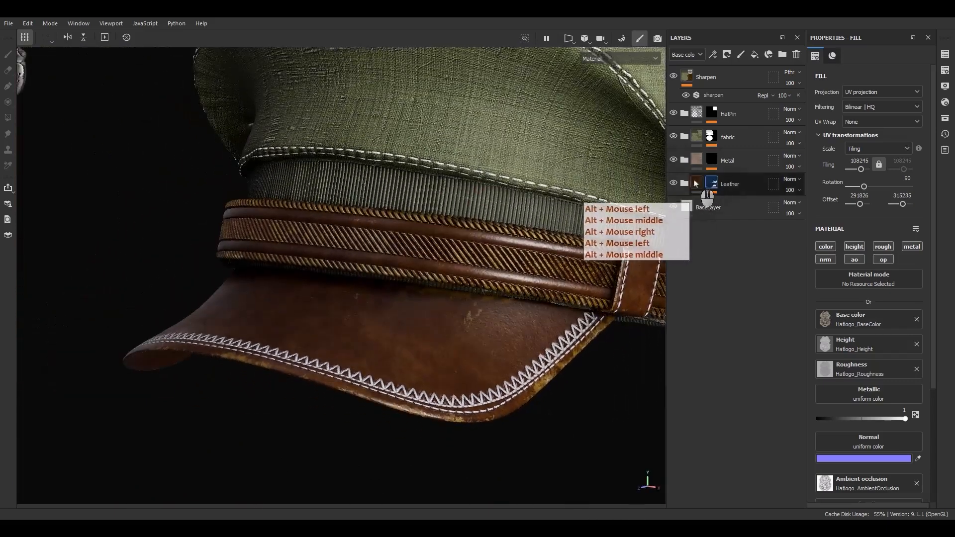
{"action": "left_click", "coordinate": [684, 184]}
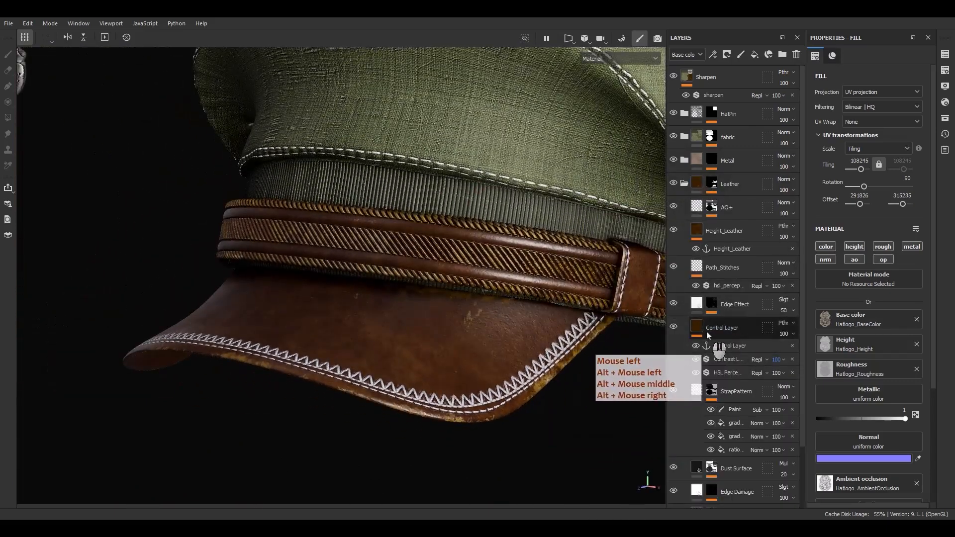
{"action": "left_click", "coordinate": [694, 364]}
{"action": "left_click", "coordinate": [696, 366]}
{"action": "left_click", "coordinate": [696, 374]}
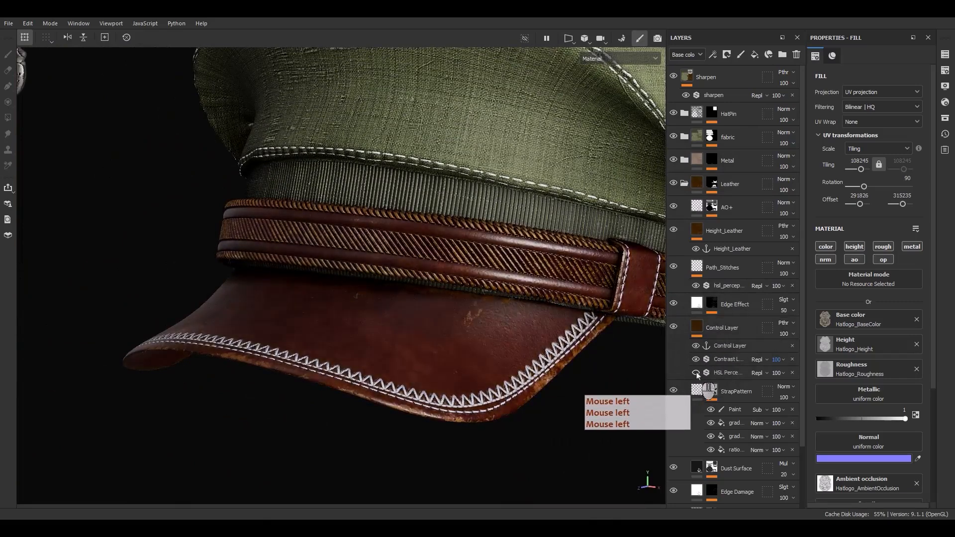
{"action": "left_click", "coordinate": [695, 373]}
- Set the opacity of the Control Layer's HSL Perceptive filter to 50
{"action": "left_click", "coordinate": [723, 373]}
{"action": "left_click", "coordinate": [776, 373]}
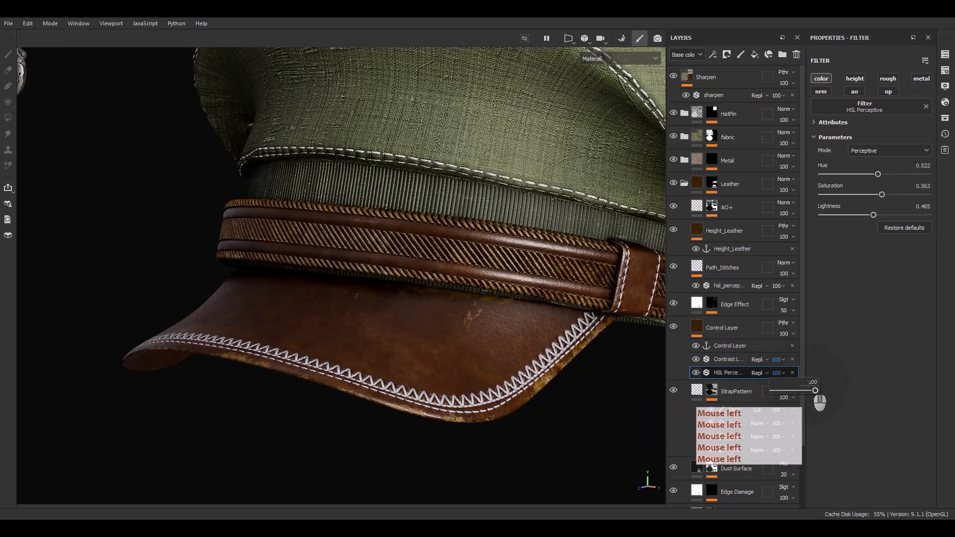
{"action": "type", "text": "50"}
{"action": "key", "text": "Return"}
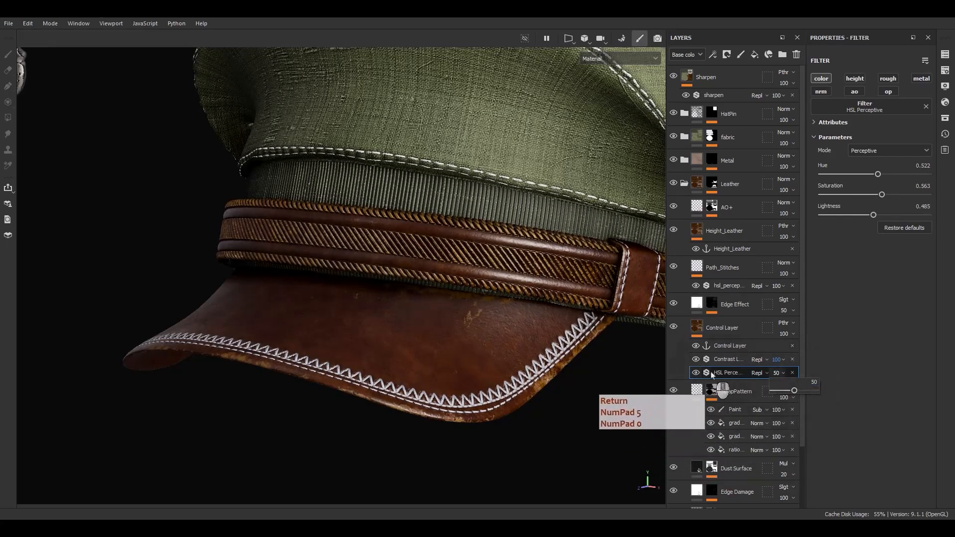
- Check the visor's leather and change the Path_Stitches layer's base color blending mode to Soft light
{"action": "mouse_move", "coordinate": [507, 379]}
{"action": "left_mouse_down", "text": "alt"}
{"action": "mouse_move", "coordinate": [290, 217]}
{"action": "mouse_move", "coordinate": [422, 251]}
{"action": "mouse_move", "coordinate": [508, 371]}
{"action": "left_mouse_up", "text": "alt"}
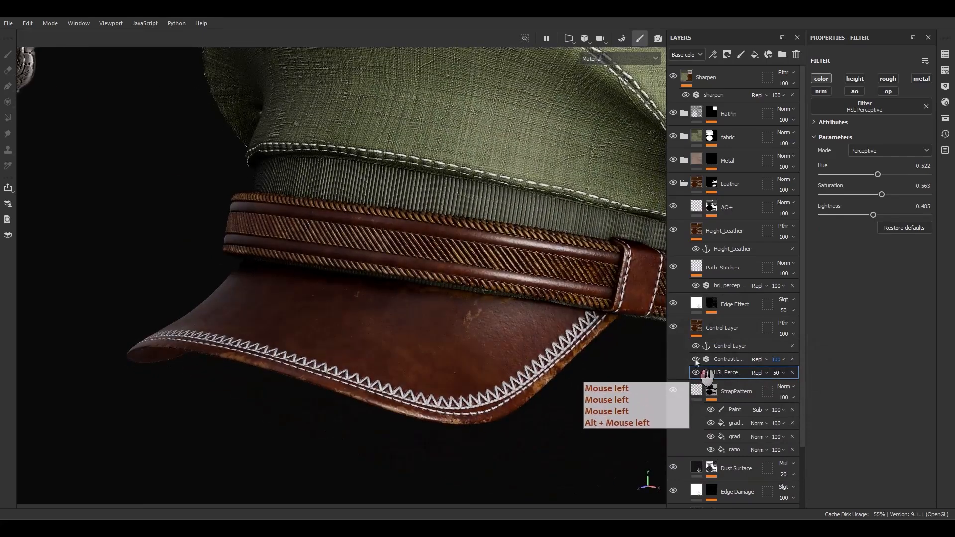
{"action": "scroll", "coordinate": [533, 314], "scroll_direction": "down", "scroll_amount": 5}
{"action": "left_click_drag", "start_coordinate": [437, 294], "coordinate": [519, 328], "text": "alt"}
{"action": "scroll", "coordinate": [547, 325], "scroll_direction": "up", "scroll_amount": 5}
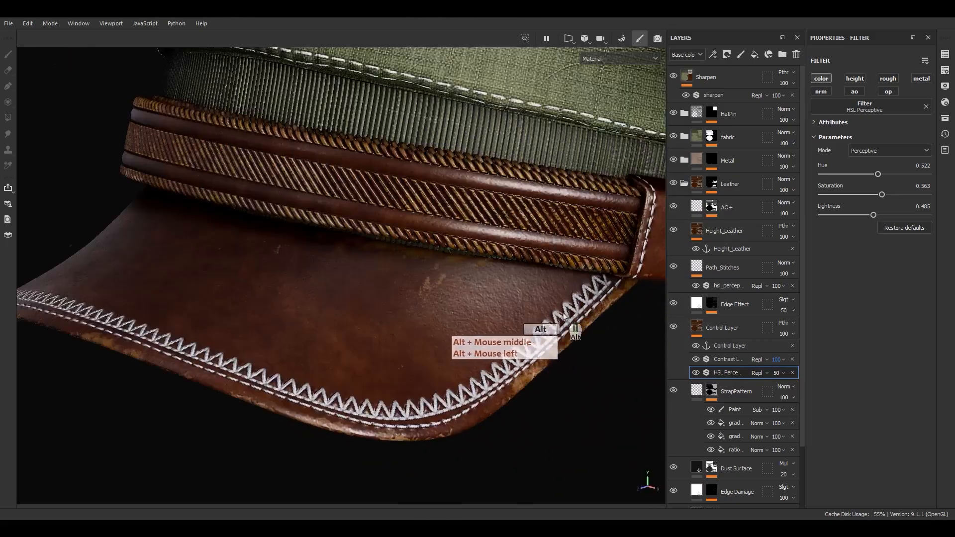
{"action": "middle_click_drag", "start_coordinate": [563, 313], "coordinate": [534, 314], "text": "alt"}
{"action": "left_click", "coordinate": [769, 271]}
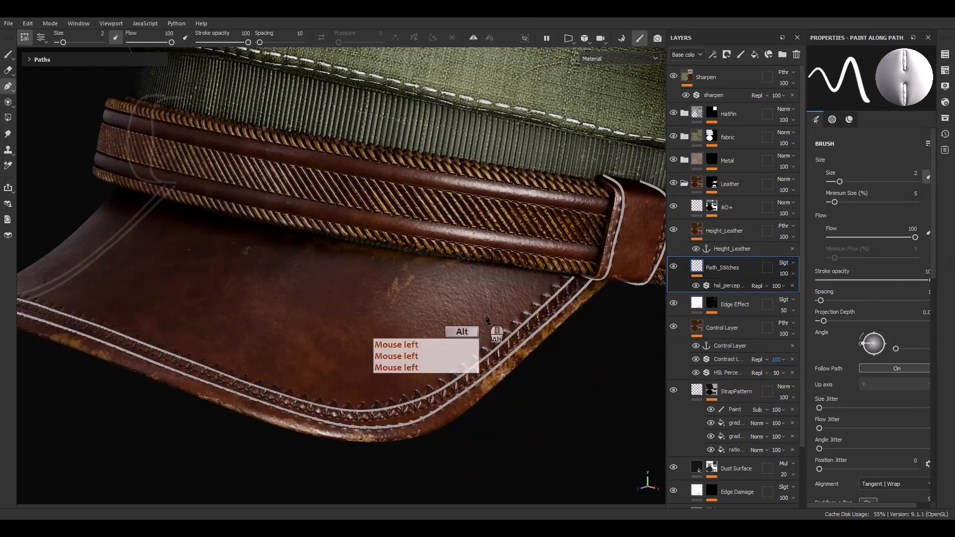
- Check the visor stitching in the base color channel and set the Path_Stitches layer's opacity to 80
{"action": "middle_click_drag", "start_coordinate": [485, 317], "coordinate": [443, 319], "text": "alt"}
{"action": "left_click_drag", "start_coordinate": [432, 303], "coordinate": [386, 318], "text": "alt"}
{"action": "scroll", "coordinate": [383, 403], "scroll_direction": "up", "scroll_amount": 3}
{"action": "key", "text": "c"}
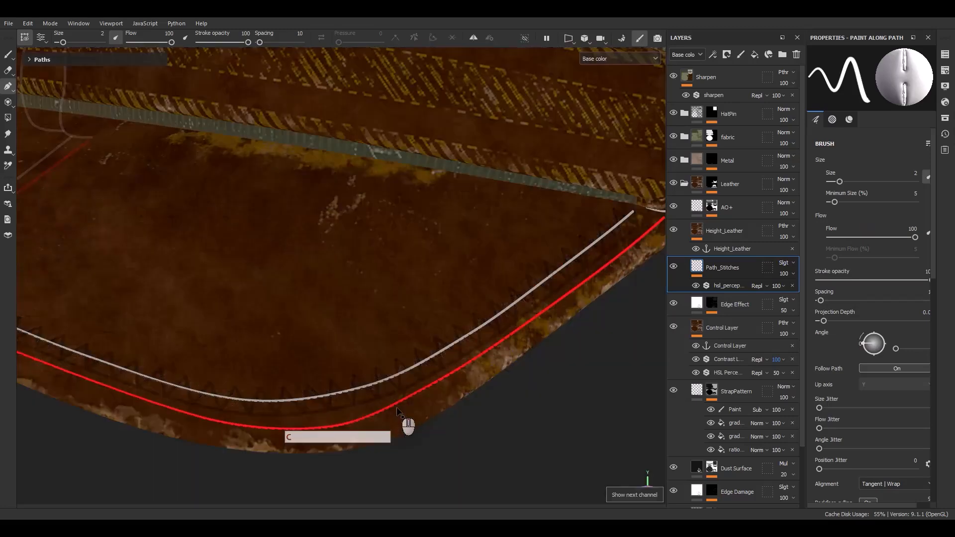
{"action": "scroll", "coordinate": [406, 406], "scroll_direction": "down", "scroll_amount": 2}
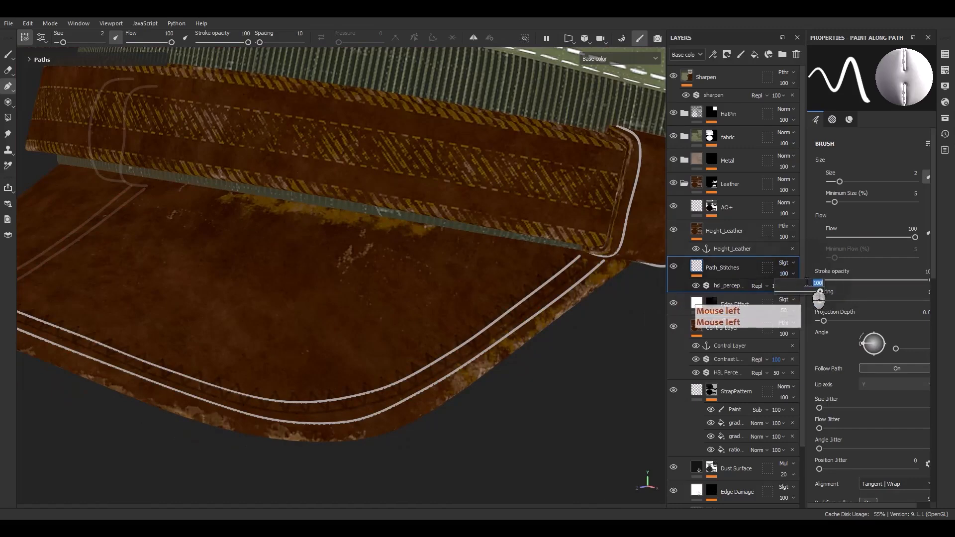
{"action": "middle_click_drag", "start_coordinate": [470, 340], "coordinate": [447, 284], "text": "alt"}
{"action": "key", "text": "m"}
- Select the stitching path along the strap loop's edge and change its classic stitch type to Double Stretch Stitch
{"action": "left_click_drag", "start_coordinate": [448, 284], "coordinate": [603, 202], "text": "alt"}
{"action": "left_click", "coordinate": [601, 184]}
{"action": "mouse_move", "coordinate": [603, 188]}
{"action": "middle_mouse_down", "text": "alt"}
{"action": "mouse_move", "coordinate": [491, 234]}
{"action": "mouse_move", "coordinate": [486, 207]}
{"action": "middle_mouse_up", "text": "alt"}
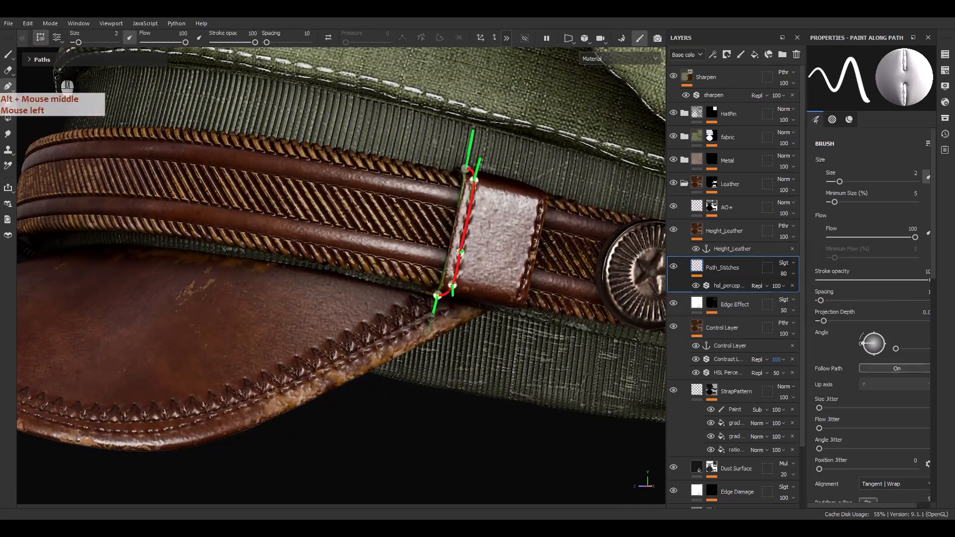
{"action": "scroll", "coordinate": [874, 405], "scroll_direction": "down", "scroll_amount": 15}
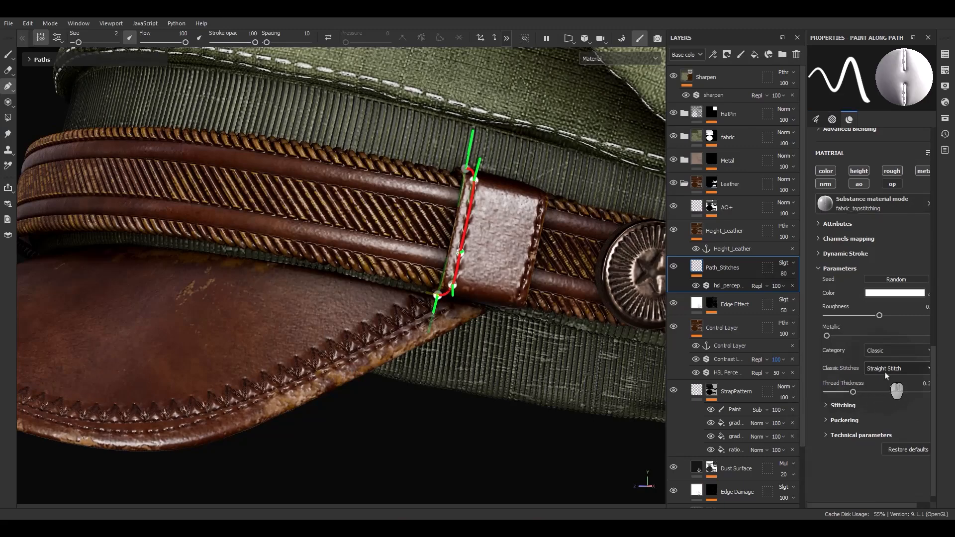
{"action": "left_click", "coordinate": [890, 397]}
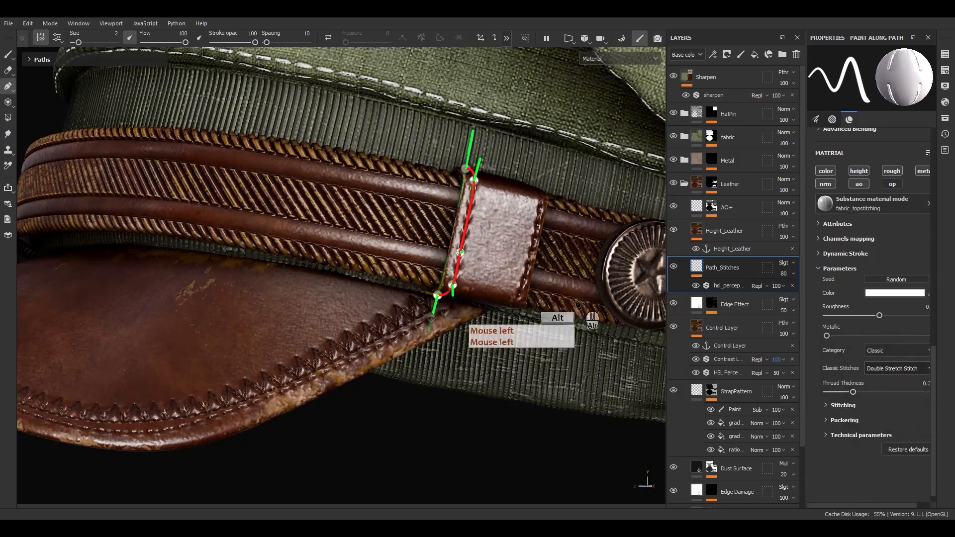
- Hide the path overlay and examine the stitches on the strap loop
{"action": "middle_click_drag", "start_coordinate": [544, 288], "coordinate": [528, 314], "text": "alt"}
{"action": "left_click_drag", "start_coordinate": [528, 314], "coordinate": [45, 47], "text": "alt"}
{"action": "left_click", "coordinate": [40, 40]}
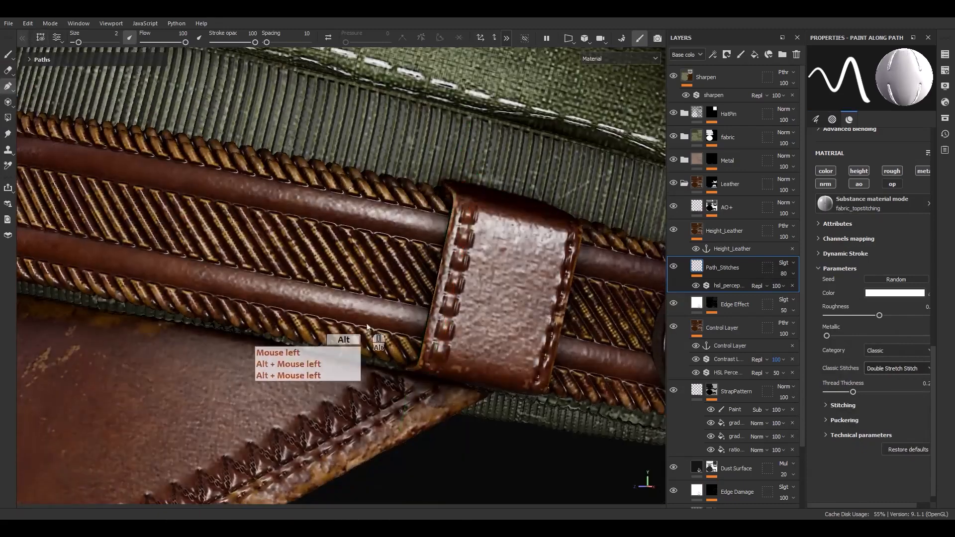
{"action": "left_click_drag", "start_coordinate": [351, 330], "coordinate": [425, 343], "text": "alt"}
- Set the MilitaryHat texture set's size to 4096 and examine the strap loop's stitching and leather
{"action": "left_click", "coordinate": [945, 85]}
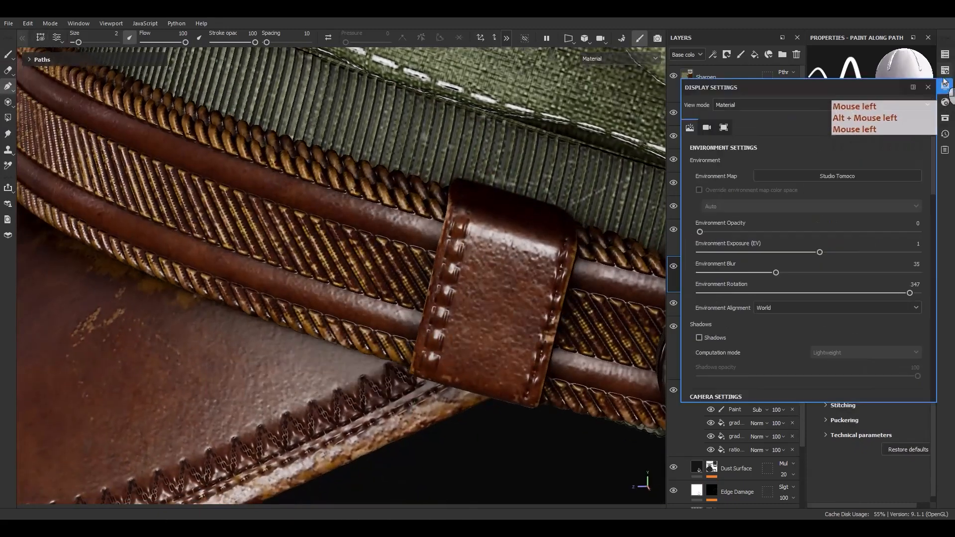
{"action": "left_click", "coordinate": [945, 69]}
{"action": "left_click", "coordinate": [811, 174]}
{"action": "left_click", "coordinate": [811, 173]}
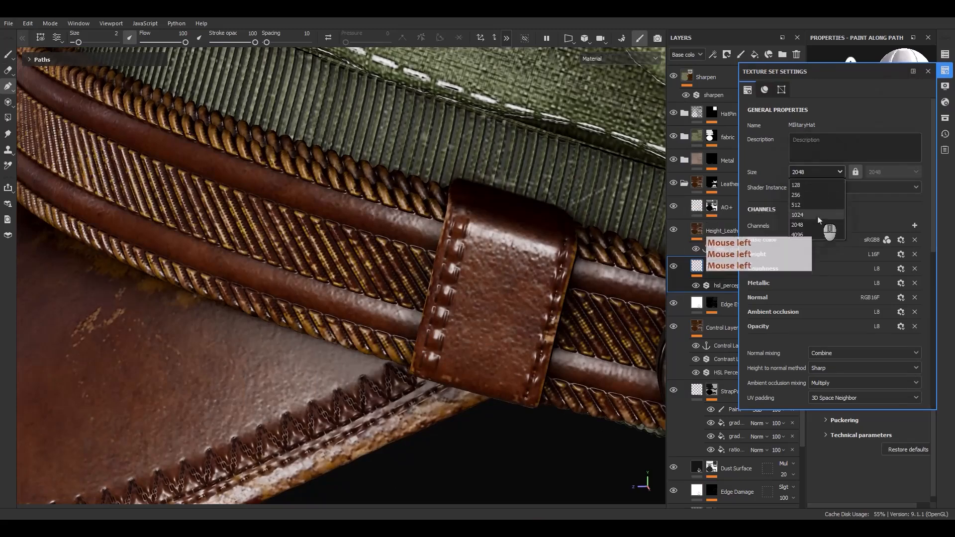
{"action": "left_click", "coordinate": [798, 234]}
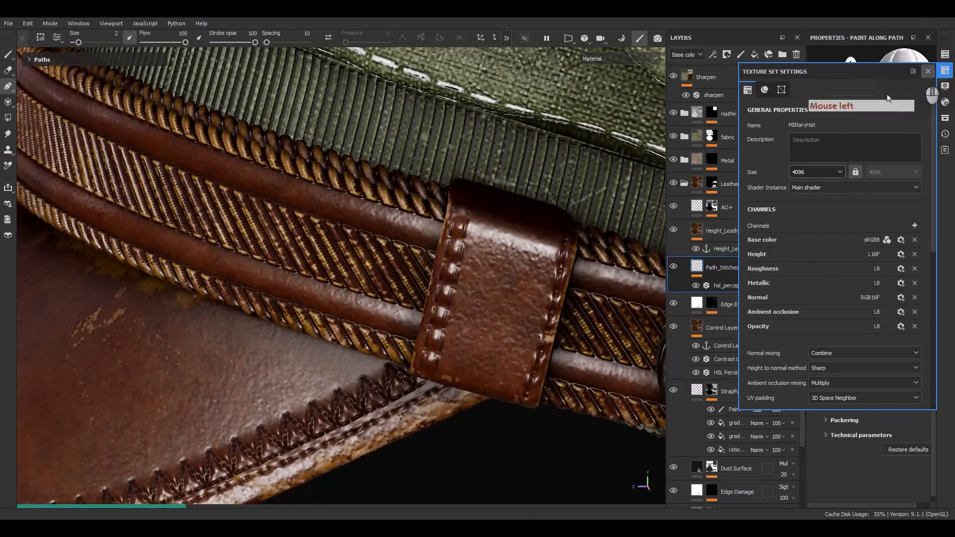
{"action": "left_click", "coordinate": [483, 335]}
{"action": "left_click_drag", "start_coordinate": [537, 291], "coordinate": [480, 288], "text": "alt"}
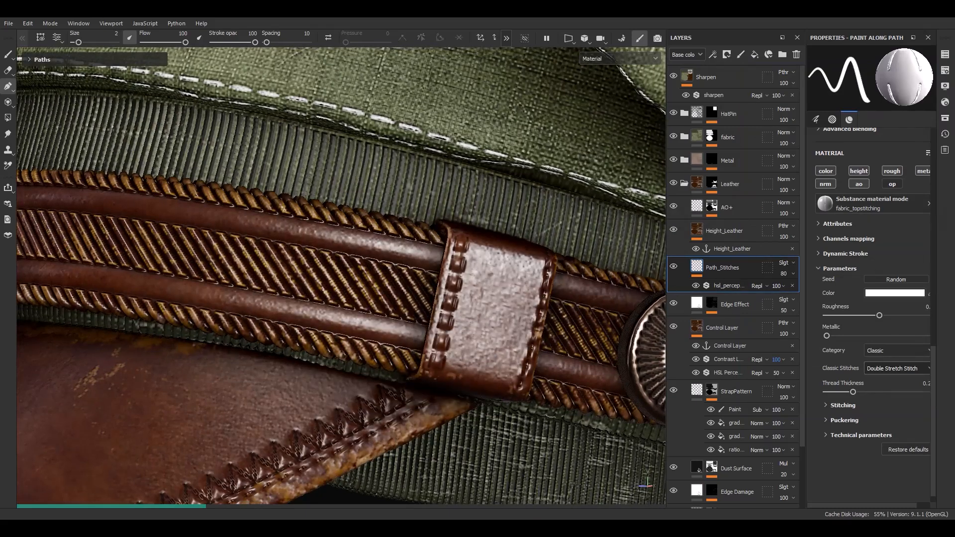
{"action": "left_click_drag", "start_coordinate": [611, 280], "coordinate": [490, 223], "text": "alt"}
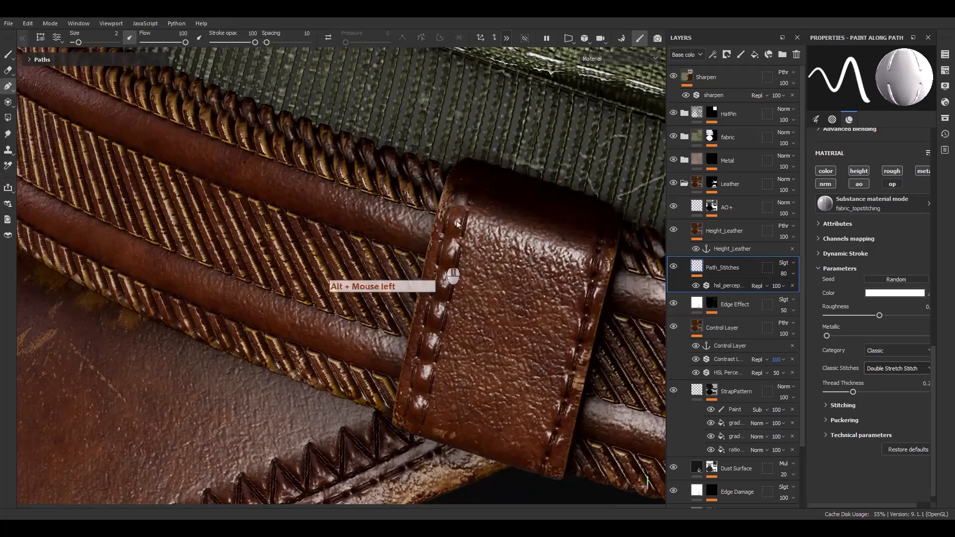
- Set the MilitaryHat texture set's size back to 2048
{"action": "left_click_drag", "start_coordinate": [490, 360], "coordinate": [933, 116], "text": "alt"}
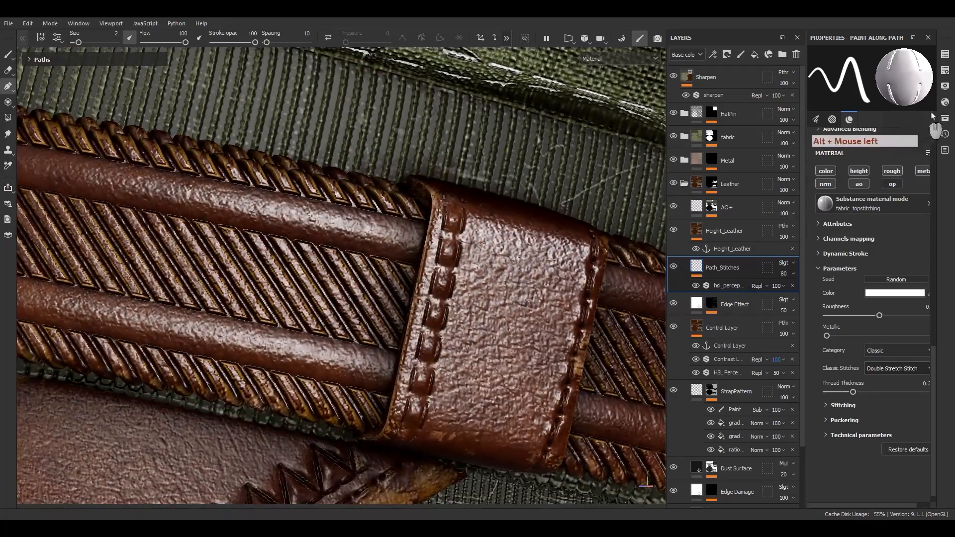
{"action": "left_click", "coordinate": [944, 100]}
{"action": "left_click", "coordinate": [945, 70]}
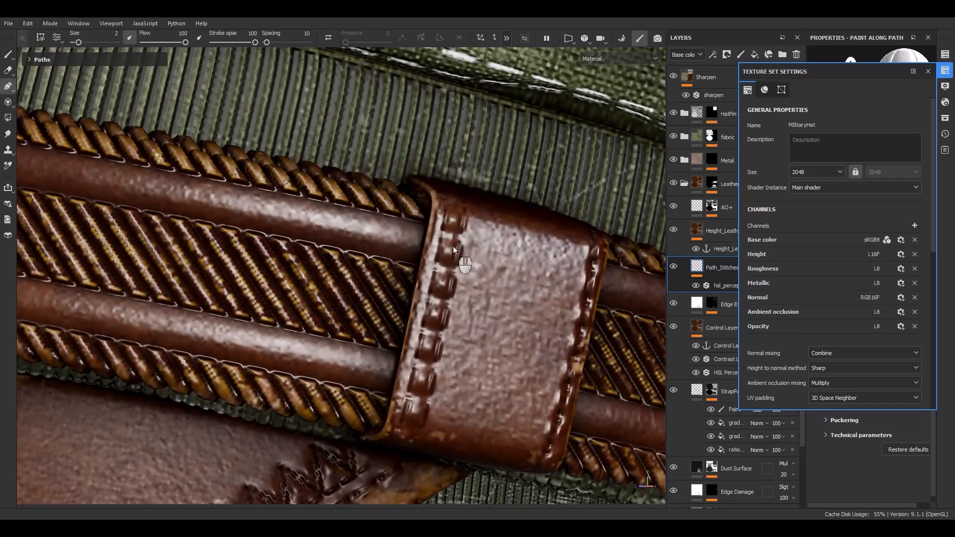
{"action": "left_click", "coordinate": [928, 71]}
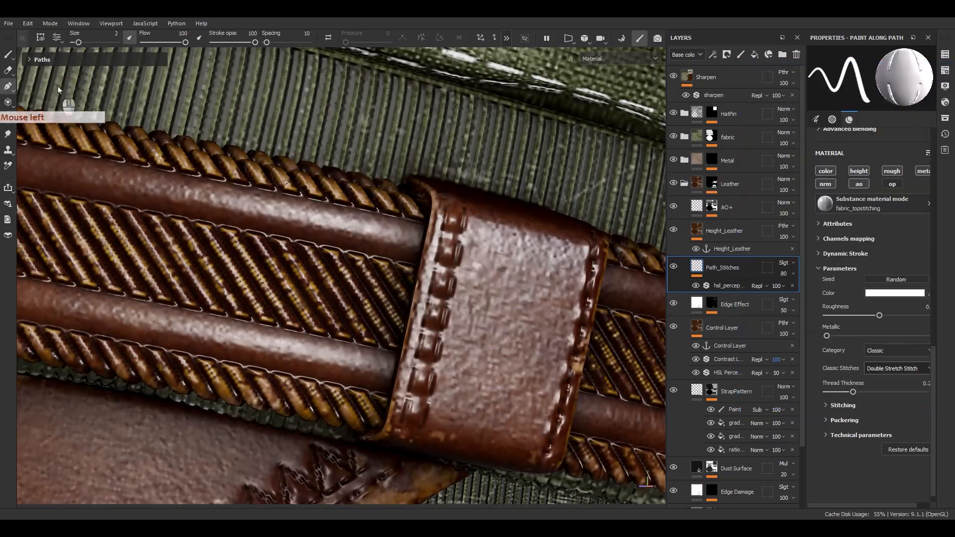
- Set the stroke size of the stitching path along the strap loop's edge to 3 and inspect the stitches
{"action": "type", "text": "4"}
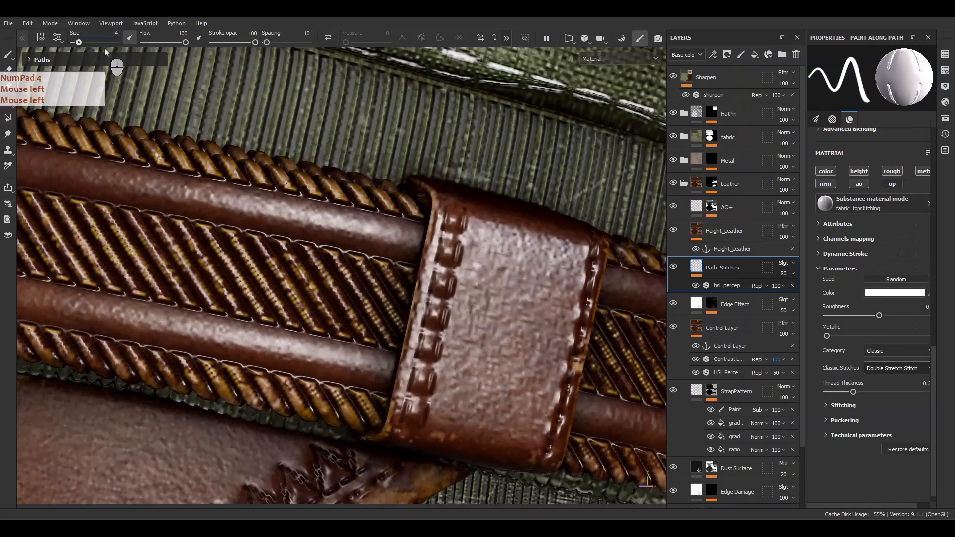
{"action": "key", "text": "Return"}
{"action": "mouse_move", "coordinate": [400, 233]}
{"action": "left_mouse_down", "text": "alt"}
{"action": "mouse_move", "coordinate": [327, 239]}
{"action": "mouse_move", "coordinate": [398, 244]}
{"action": "mouse_move", "coordinate": [473, 294]}
{"action": "left_mouse_up", "text": "alt"}
{"action": "left_click_drag", "start_coordinate": [113, 42], "coordinate": [118, 42]}
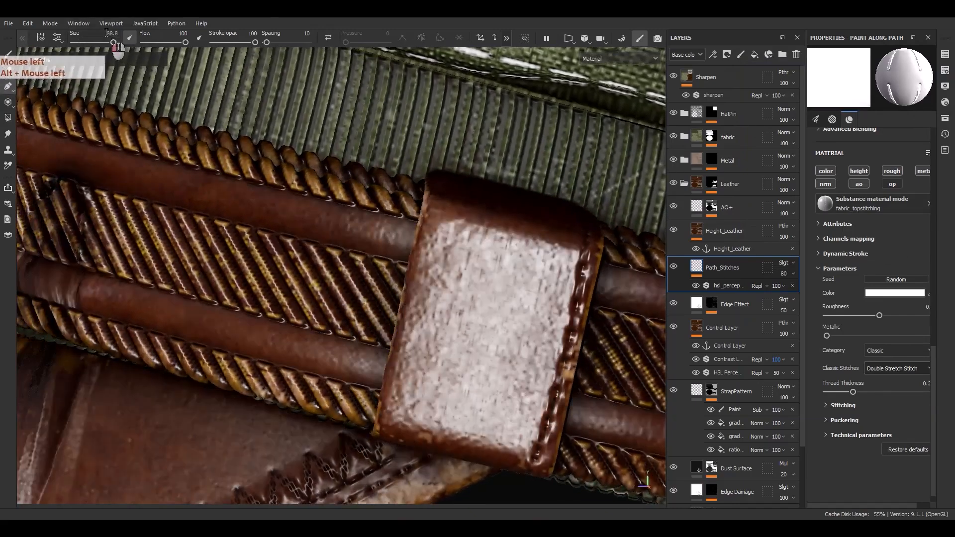
{"action": "key", "text": "Return"}
{"action": "left_click_drag", "start_coordinate": [367, 345], "coordinate": [467, 348], "text": "alt"}
{"action": "middle_click_drag", "start_coordinate": [468, 348], "coordinate": [443, 316], "text": "alt"}
{"action": "left_click_drag", "start_coordinate": [443, 316], "coordinate": [265, 196], "text": "alt"}
- Show the path overlay and shift the strap loop path's points inward from the leather edge
{"action": "left_click", "coordinate": [40, 37]}
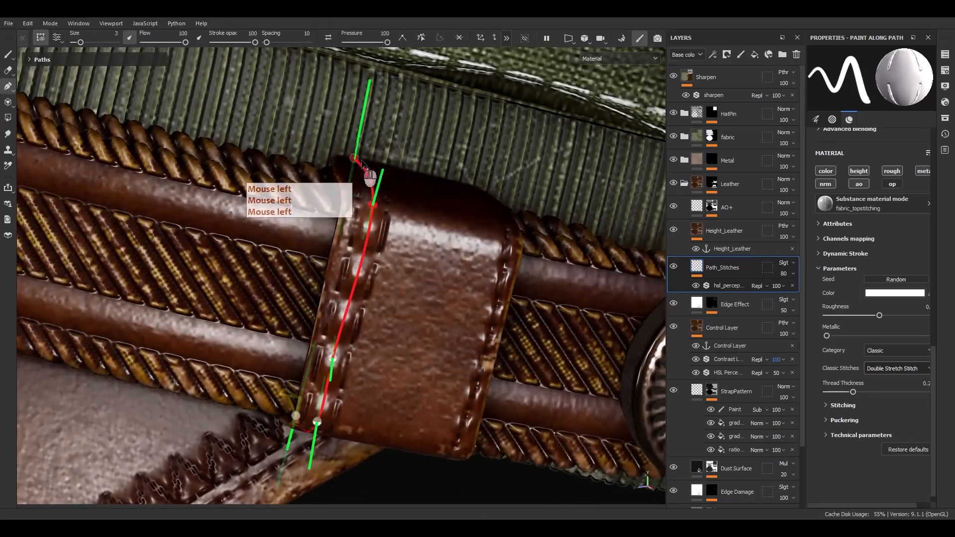
{"action": "middle_click_drag", "start_coordinate": [386, 304], "coordinate": [411, 199], "text": "alt"}
{"action": "left_click_drag", "start_coordinate": [410, 199], "coordinate": [313, 309], "text": "alt"}
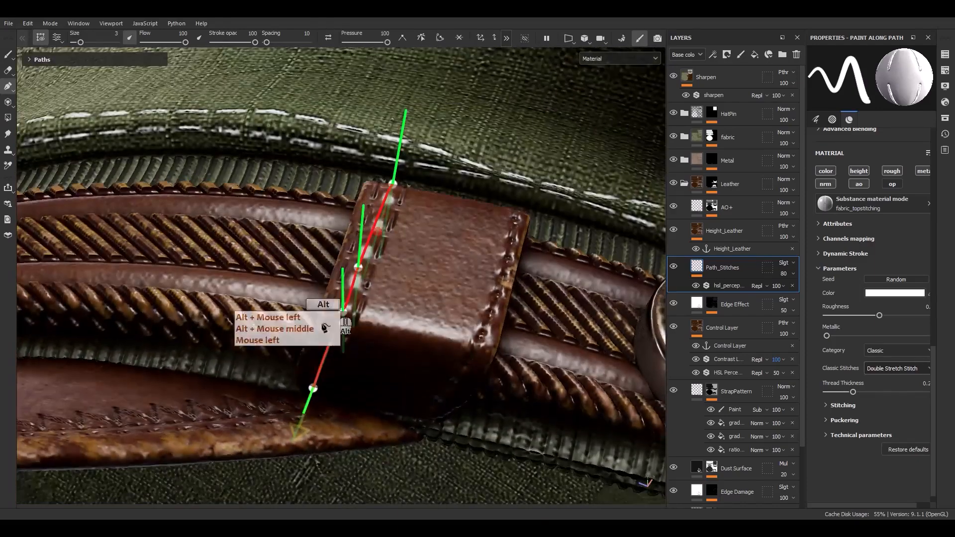
{"action": "scroll", "coordinate": [306, 352], "scroll_direction": "up", "scroll_amount": 1}
{"action": "left_click", "coordinate": [313, 399]}
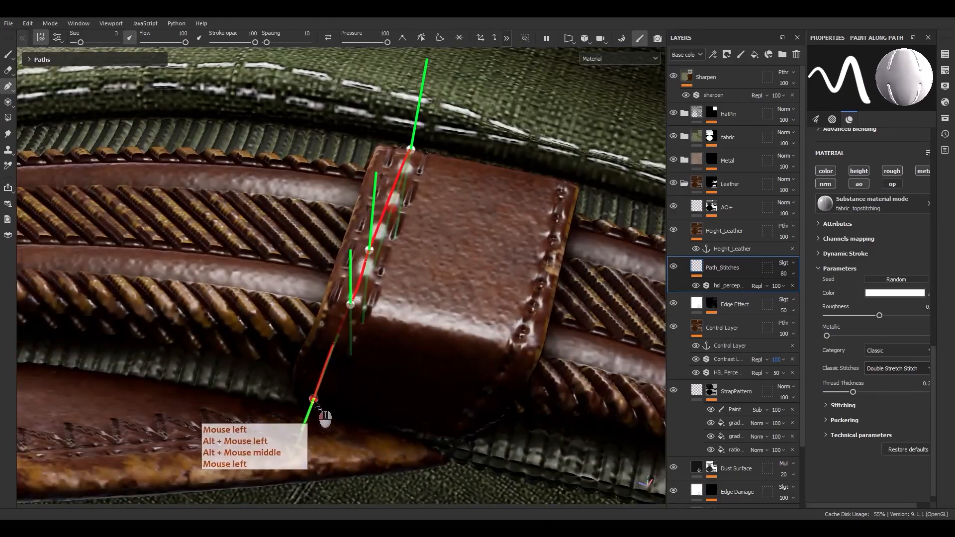
{"action": "left_click", "coordinate": [351, 304]}
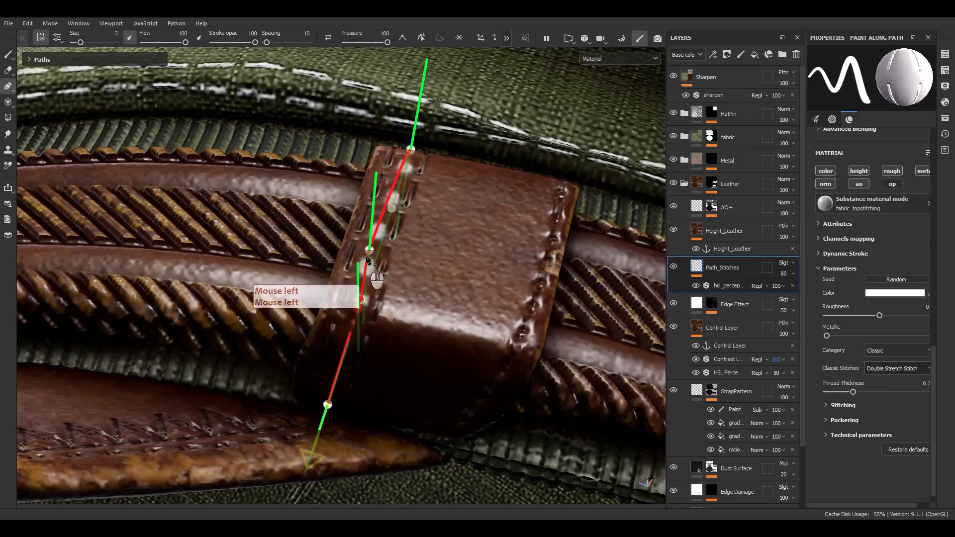
{"action": "left_click_drag", "start_coordinate": [413, 241], "coordinate": [37, 72], "text": "alt"}
- Copy Path 1 and paste only its properties onto Path 2 along the loop's opposite edge
{"action": "left_click", "coordinate": [37, 63]}
{"action": "left_click", "coordinate": [62, 132]}
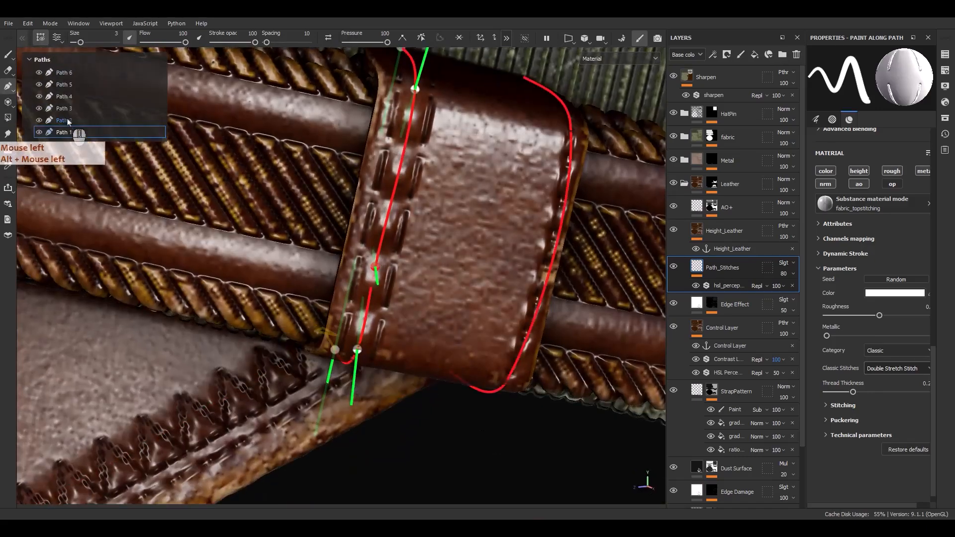
{"action": "right_click", "coordinate": [70, 132]}
{"action": "left_click", "coordinate": [99, 146]}
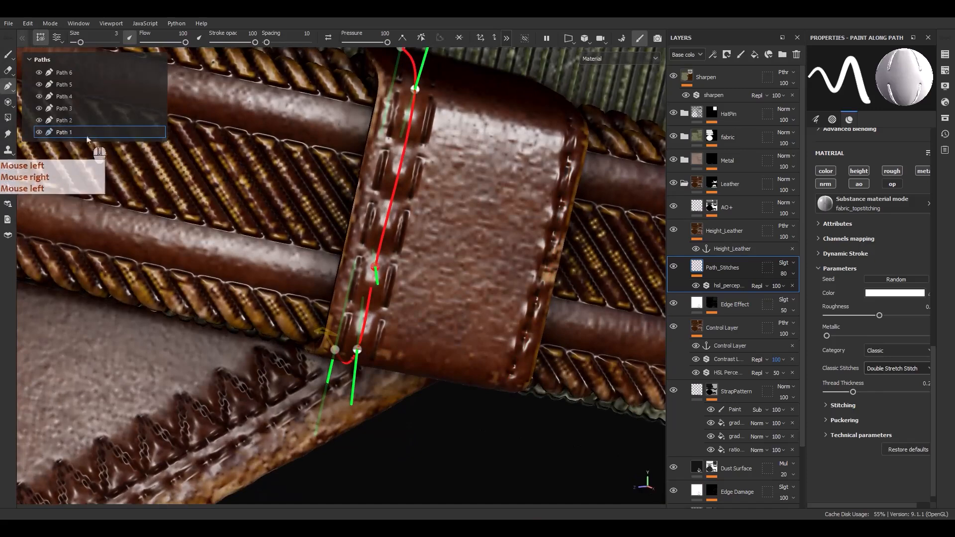
{"action": "right_click", "coordinate": [64, 120]}
{"action": "left_click", "coordinate": [95, 186]}
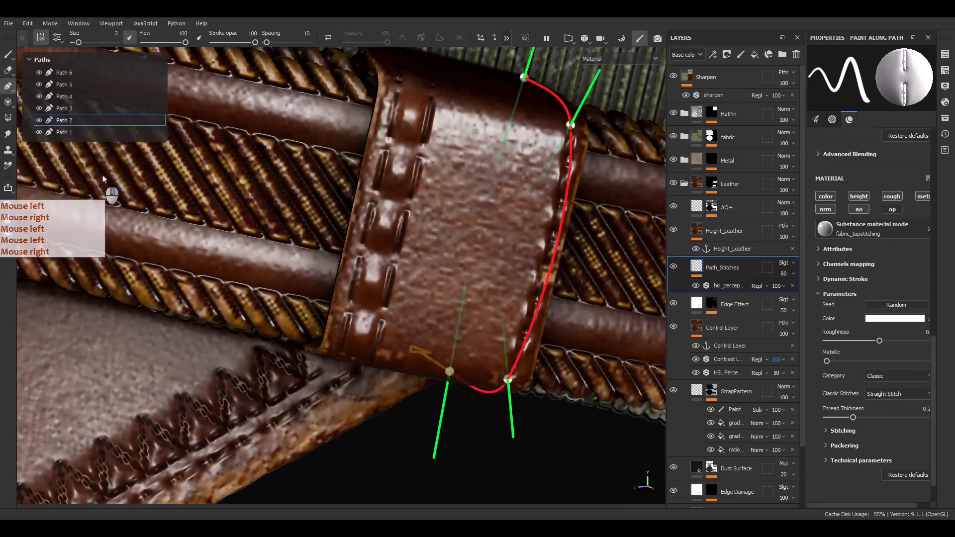
- Move Path 2's points inward so the double stitching runs inside the strap loop's edge
{"action": "left_click_drag", "start_coordinate": [570, 126], "coordinate": [551, 126]}
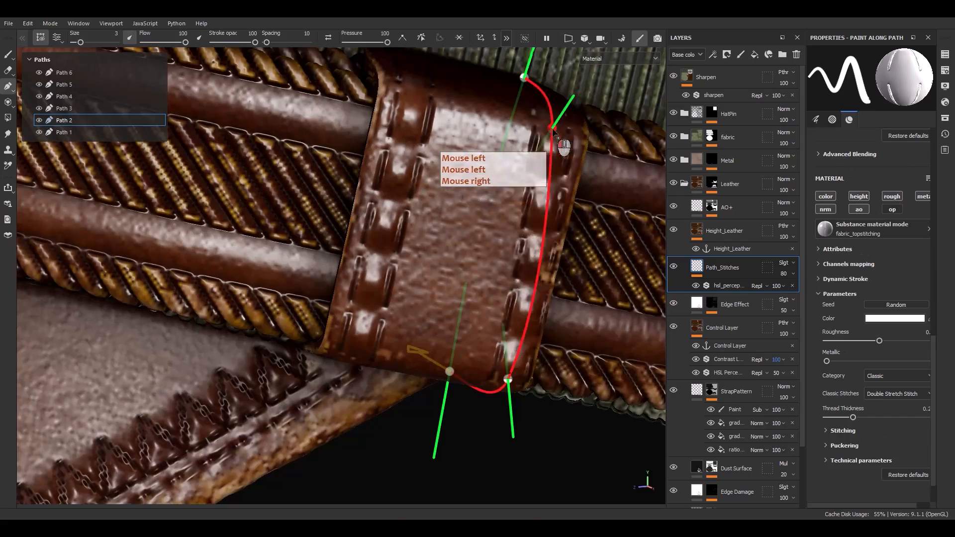
{"action": "left_click_drag", "start_coordinate": [542, 200], "coordinate": [488, 249], "text": "alt"}
{"action": "middle_click_drag", "start_coordinate": [490, 278], "coordinate": [499, 184], "text": "alt"}
{"action": "left_click_drag", "start_coordinate": [500, 199], "coordinate": [518, 285], "text": "alt"}
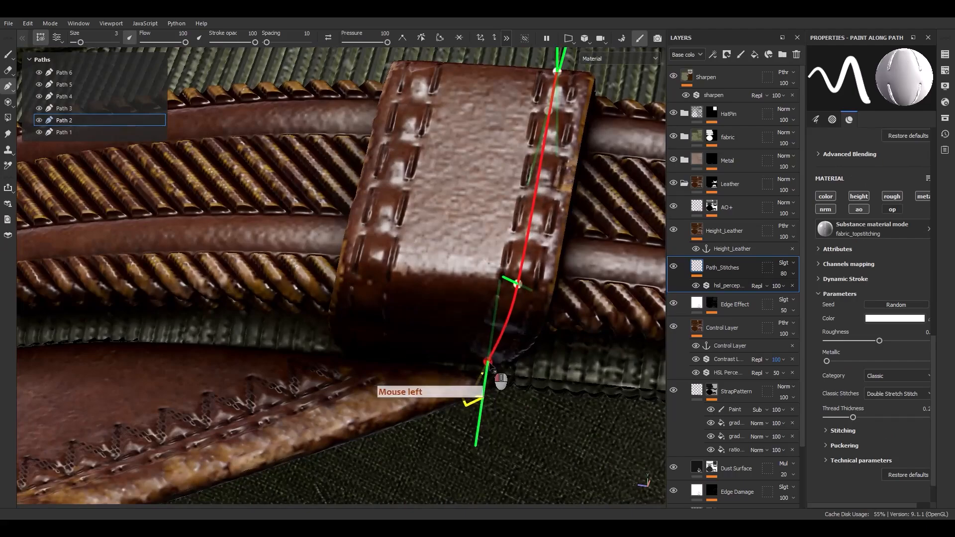
{"action": "middle_click_drag", "start_coordinate": [497, 201], "coordinate": [413, 409], "text": "alt"}
{"action": "mouse_move", "coordinate": [422, 356]}
{"action": "left_mouse_down", "text": "alt"}
{"action": "mouse_move", "coordinate": [425, 348]}
{"action": "mouse_move", "coordinate": [405, 447]}
{"action": "mouse_move", "coordinate": [439, 353]}
{"action": "left_mouse_up", "text": "alt"}
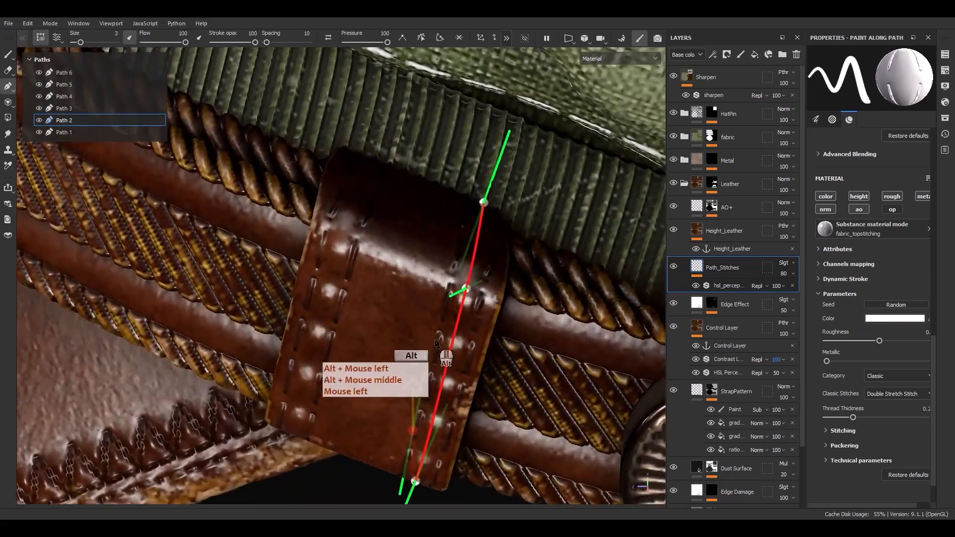
- Compare the stitches without the HSL Perceptive filter and remove that filter from the Path_Stitches layer
{"action": "right_click_drag", "start_coordinate": [450, 283], "coordinate": [388, 339], "text": "alt"}
{"action": "left_click_drag", "start_coordinate": [388, 338], "coordinate": [486, 235], "text": "alt"}
{"action": "scroll", "coordinate": [426, 359], "scroll_direction": "up", "scroll_amount": 3}
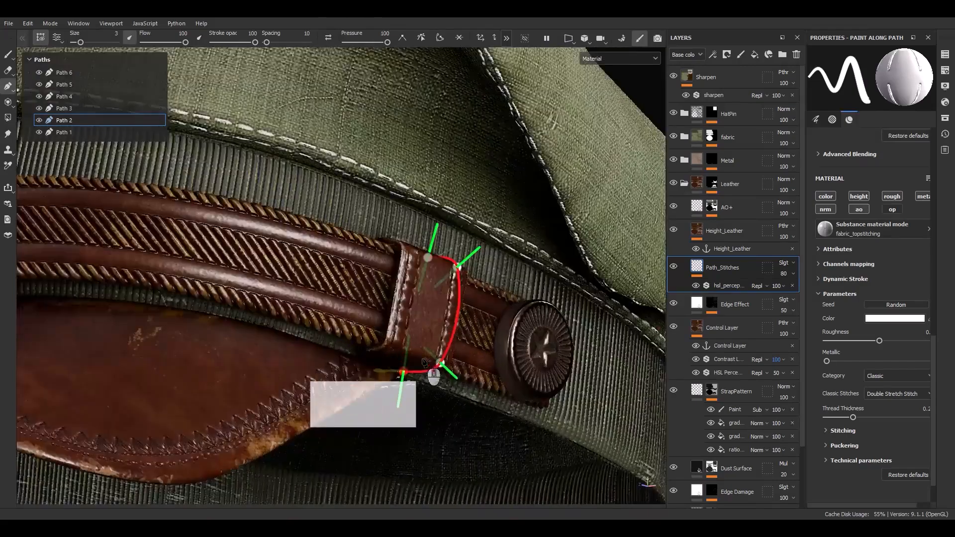
{"action": "left_click_drag", "start_coordinate": [368, 326], "coordinate": [351, 337], "text": "alt"}
{"action": "left_click_drag", "start_coordinate": [276, 346], "coordinate": [407, 365], "text": "alt"}
{"action": "right_click_drag", "start_coordinate": [406, 366], "coordinate": [307, 272], "text": "alt"}
{"action": "middle_click_drag", "start_coordinate": [440, 265], "coordinate": [582, 237], "text": "alt"}
{"action": "left_click_drag", "start_coordinate": [348, 303], "coordinate": [326, 318], "text": "alt"}
{"action": "left_click", "coordinate": [696, 286]}
{"action": "scroll", "coordinate": [556, 312], "scroll_direction": "up", "scroll_amount": 2}
{"action": "scroll", "coordinate": [560, 321], "scroll_direction": "up", "scroll_amount": 2}
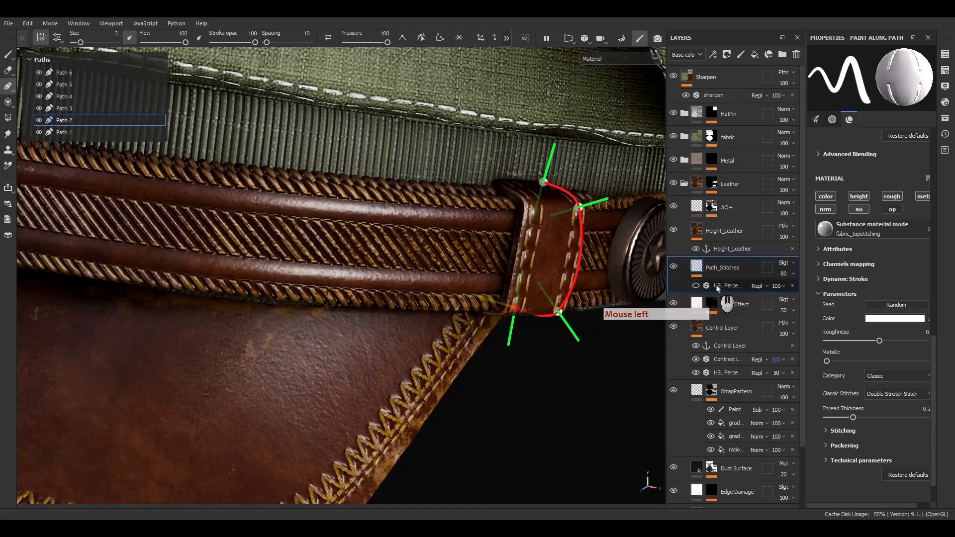
{"action": "left_click", "coordinate": [792, 286]}
- Paste the copied stitch properties onto Path 4 on the strap loop at the hat's other side
{"action": "scroll", "coordinate": [475, 328], "scroll_direction": "down", "scroll_amount": 2}
{"action": "left_click_drag", "start_coordinate": [343, 320], "coordinate": [531, 300], "text": "alt"}
{"action": "right_click_drag", "start_coordinate": [531, 299], "coordinate": [258, 223], "text": "alt"}
{"action": "middle_click_drag", "start_coordinate": [258, 224], "coordinate": [298, 311], "text": "alt"}
{"action": "left_click_drag", "start_coordinate": [298, 311], "coordinate": [423, 321], "text": "alt"}
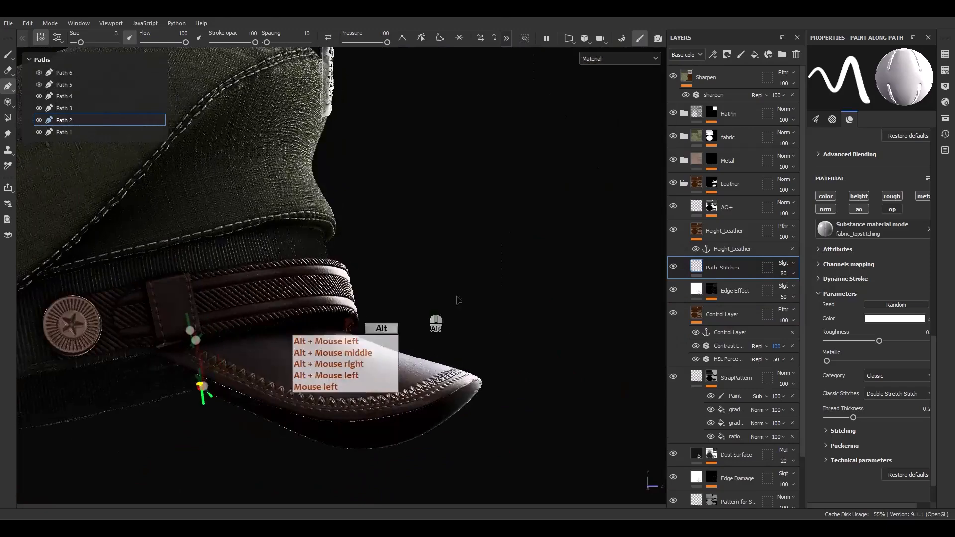
{"action": "middle_click_drag", "start_coordinate": [423, 321], "coordinate": [468, 312], "text": "alt"}
{"action": "left_click_drag", "start_coordinate": [468, 312], "coordinate": [323, 334], "text": "alt"}
{"action": "scroll", "coordinate": [363, 266], "scroll_direction": "up", "scroll_amount": 6}
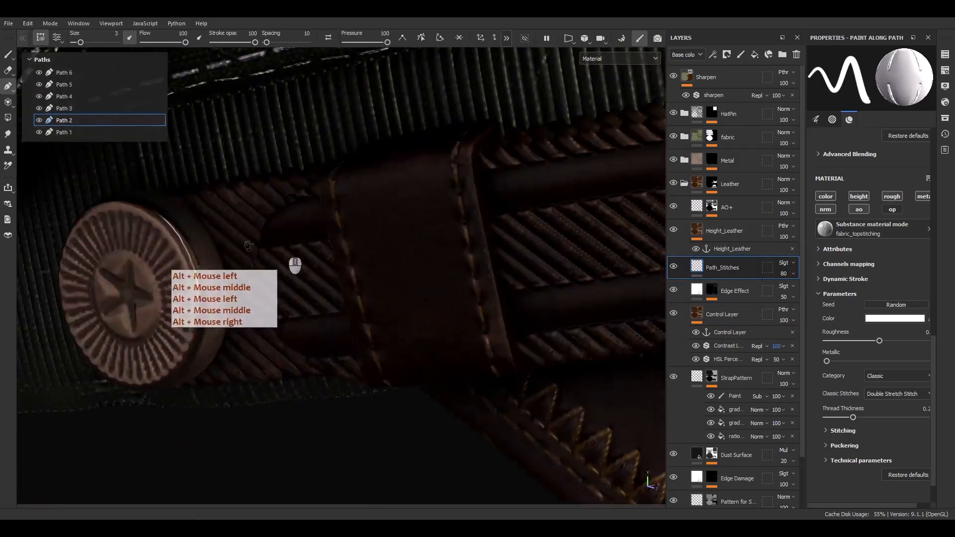
{"action": "left_click", "coordinate": [65, 108]}
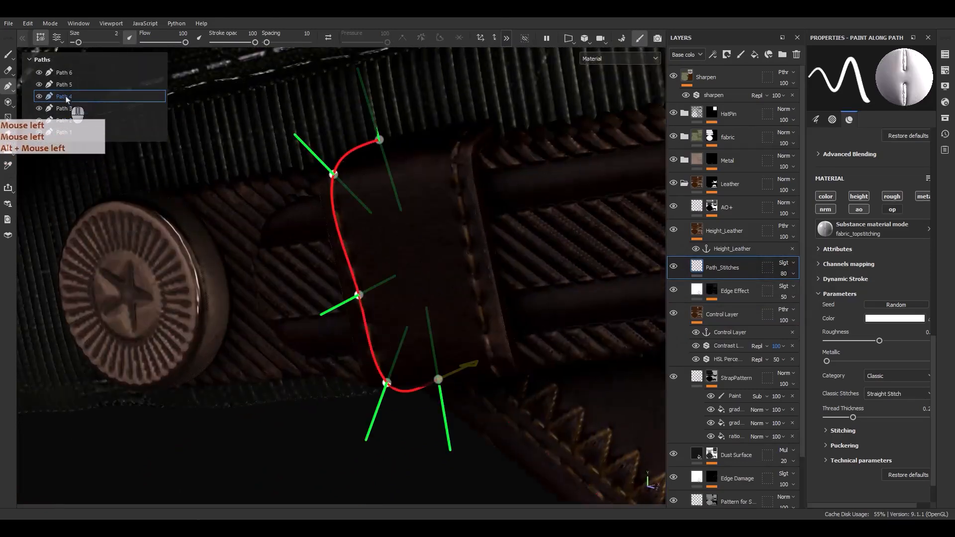
{"action": "right_click", "coordinate": [66, 98]}
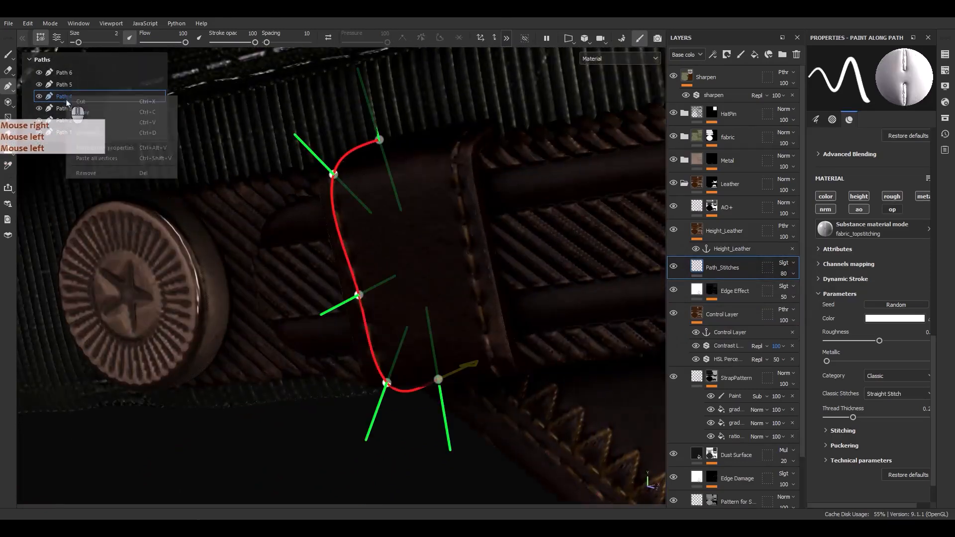
{"action": "left_click", "coordinate": [109, 149]}
- Brighten the loop by rotating the environment lighting and move Path 4's points inward from the leather edge
{"action": "right_click_drag", "start_coordinate": [493, 298], "coordinate": [487, 313], "text": "shift"}
{"action": "left_click", "coordinate": [463, 293], "text": "alt"}
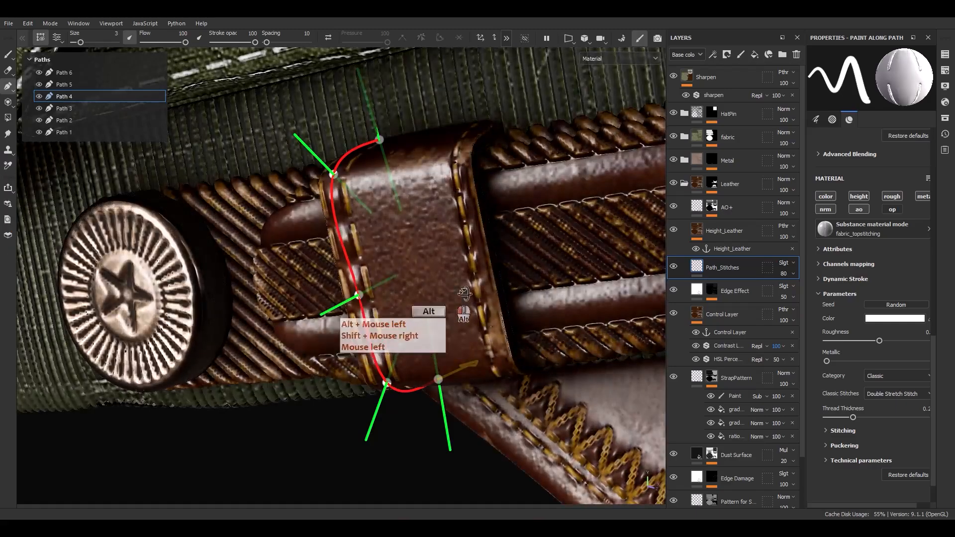
{"action": "left_click_drag", "start_coordinate": [464, 294], "coordinate": [515, 328], "text": "alt"}
{"action": "left_click_drag", "start_coordinate": [325, 189], "coordinate": [350, 190]}
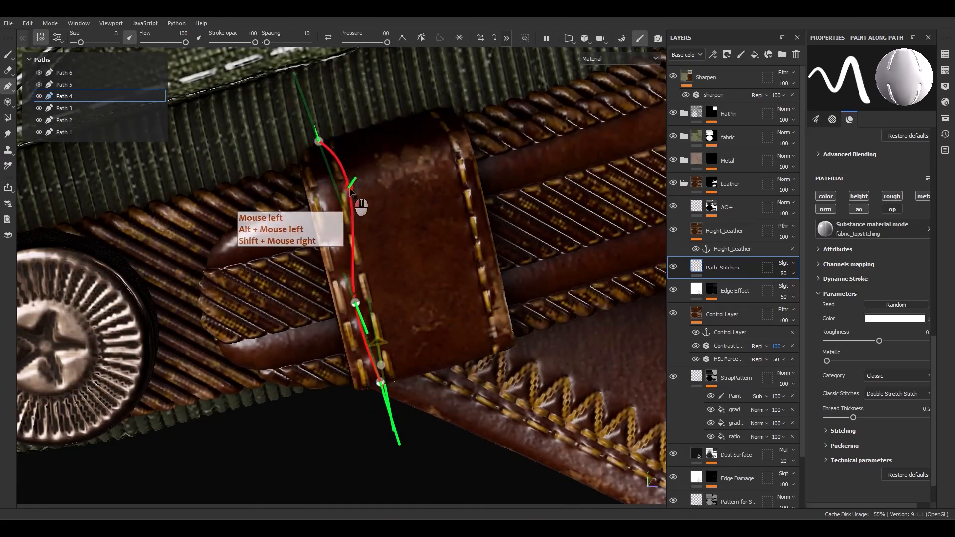
{"action": "left_click_drag", "start_coordinate": [337, 140], "coordinate": [333, 138]}
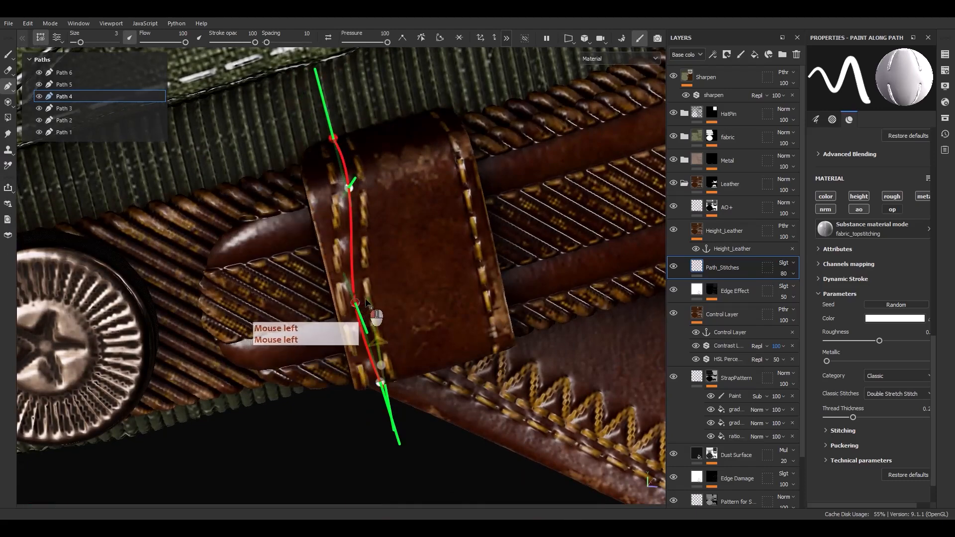
{"action": "left_click_drag", "start_coordinate": [384, 261], "coordinate": [382, 347], "text": "alt"}
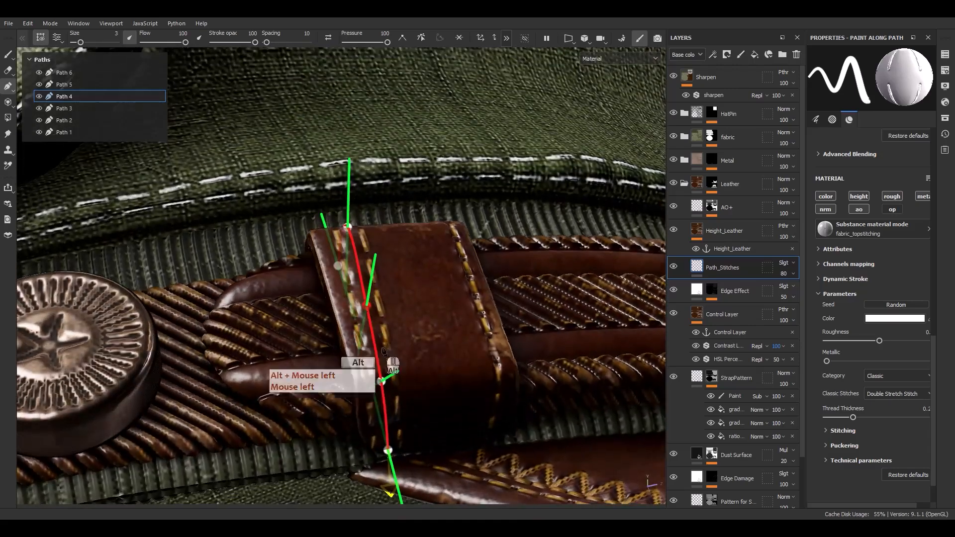
{"action": "left_click_drag", "start_coordinate": [381, 382], "coordinate": [393, 377]}
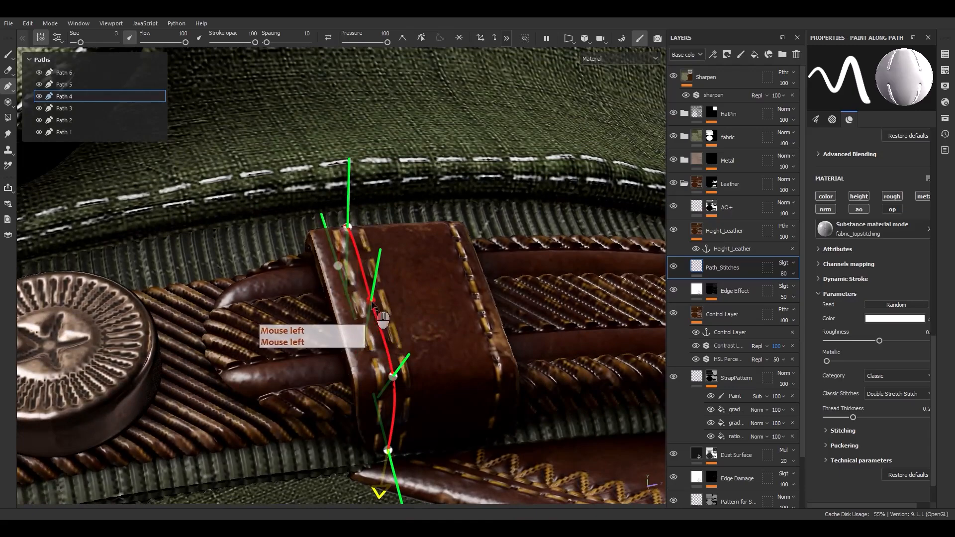
{"action": "left_click_drag", "start_coordinate": [372, 306], "coordinate": [358, 370], "text": "alt"}
- Paste the copied stitch properties onto Path 5 along the second edge of the strap loop
{"action": "left_click", "coordinate": [68, 89]}
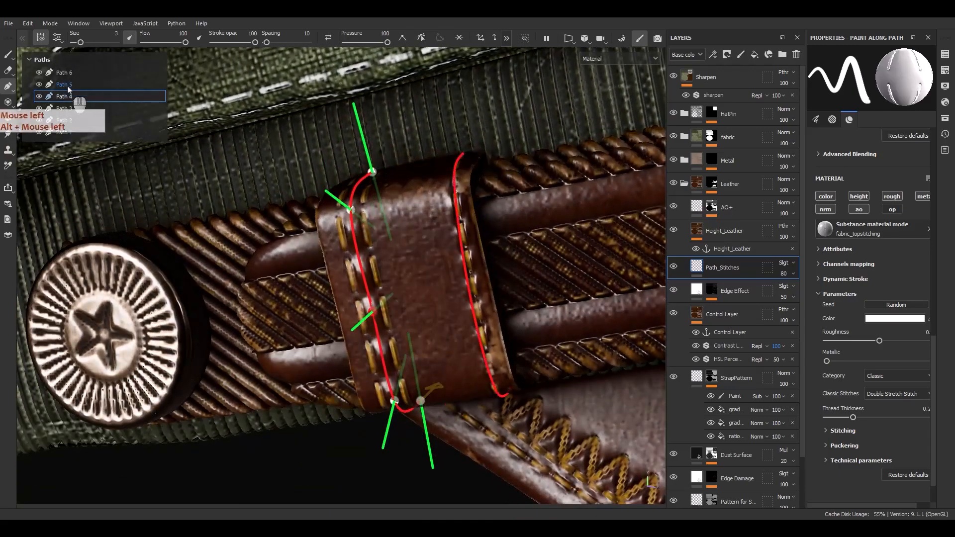
{"action": "right_click", "coordinate": [68, 86]}
{"action": "left_click", "coordinate": [110, 147]}
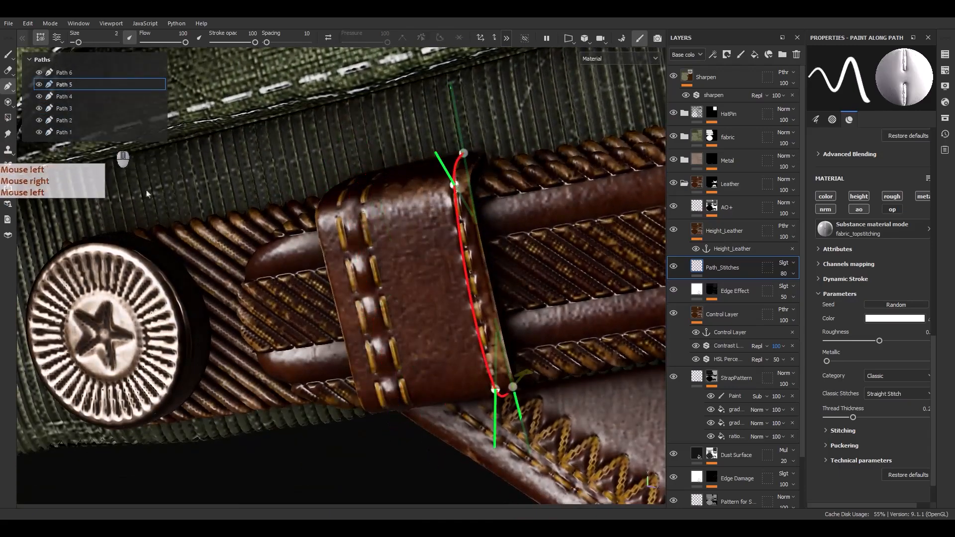
{"action": "left_click_drag", "start_coordinate": [432, 294], "coordinate": [462, 293], "text": "alt"}
{"action": "left_click", "coordinate": [506, 353]}
- Set the Path_Stitches layer's opacity to 100
{"action": "middle_click_drag", "start_coordinate": [463, 294], "coordinate": [452, 315], "text": "alt"}
{"action": "left_click_drag", "start_coordinate": [451, 316], "coordinate": [506, 441], "text": "alt"}
{"action": "right_click_drag", "start_coordinate": [507, 440], "coordinate": [442, 214], "text": "alt"}
{"action": "right_click_drag", "start_coordinate": [437, 184], "coordinate": [383, 75], "text": "alt"}
{"action": "left_click_drag", "start_coordinate": [378, 99], "coordinate": [263, 238], "text": "alt"}
{"action": "middle_click_drag", "start_coordinate": [264, 238], "coordinate": [332, 259], "text": "alt"}
{"action": "left_click_drag", "start_coordinate": [333, 258], "coordinate": [492, 297], "text": "alt"}
{"action": "scroll", "coordinate": [437, 280], "scroll_direction": "up", "scroll_amount": 3}
{"action": "left_click", "coordinate": [783, 273]}
{"action": "left_click_drag", "start_coordinate": [796, 292], "coordinate": [826, 292]}
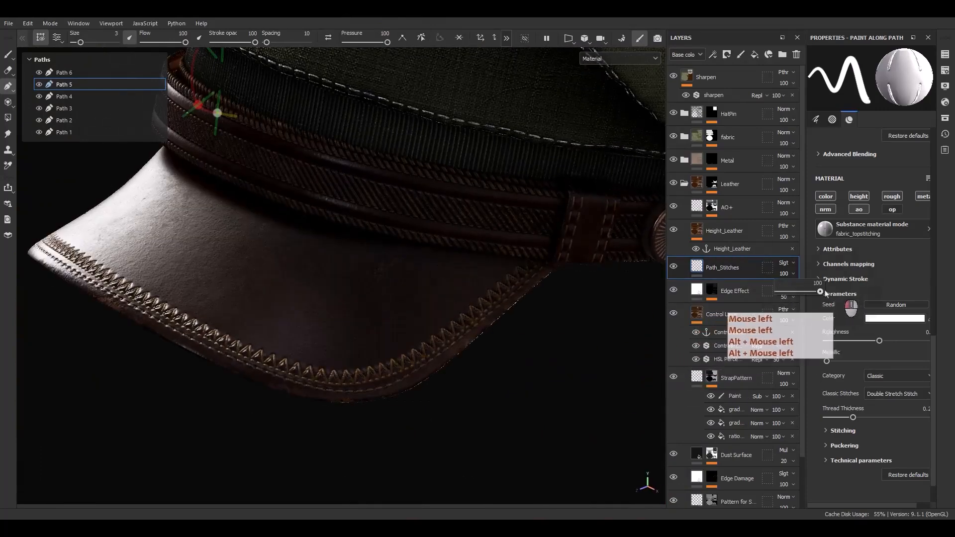
- Rotate the environment lighting and examine the visor and strap stitching on the whole hat
{"action": "right_click_drag", "start_coordinate": [493, 308], "coordinate": [597, 313], "text": "shift"}
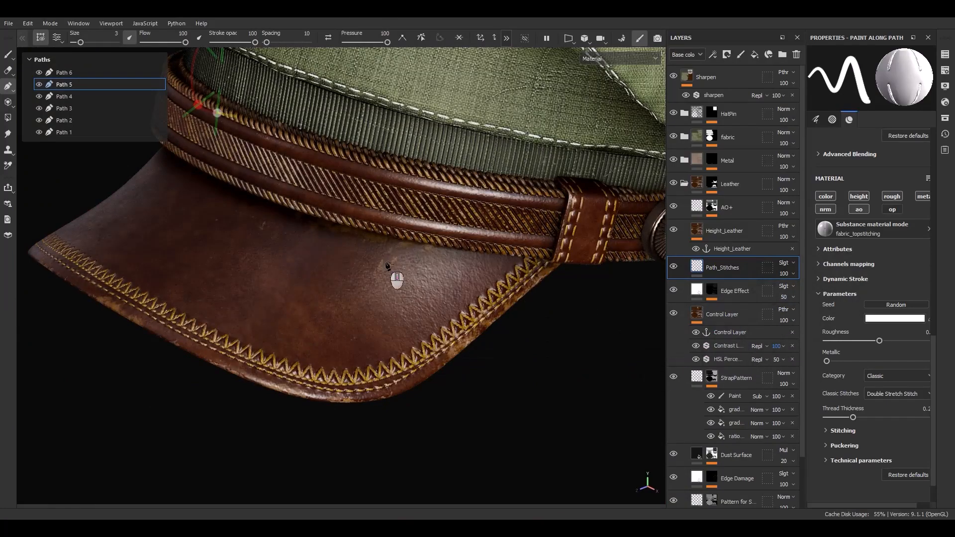
{"action": "left_click_drag", "start_coordinate": [388, 266], "coordinate": [398, 223], "text": "alt"}
{"action": "middle_click_drag", "start_coordinate": [398, 222], "coordinate": [423, 288], "text": "alt"}
{"action": "left_click_drag", "start_coordinate": [423, 288], "coordinate": [443, 269], "text": "alt"}
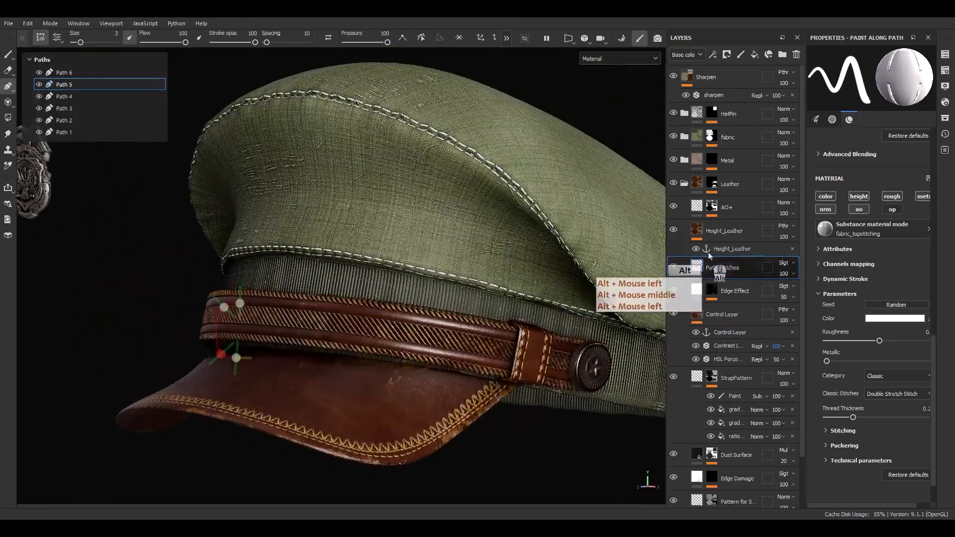
- Collapse the Leather folder, expand the fabric folder and set its Stitches and Seam layers' blending mode to Soft light
{"action": "left_click", "coordinate": [684, 184]}
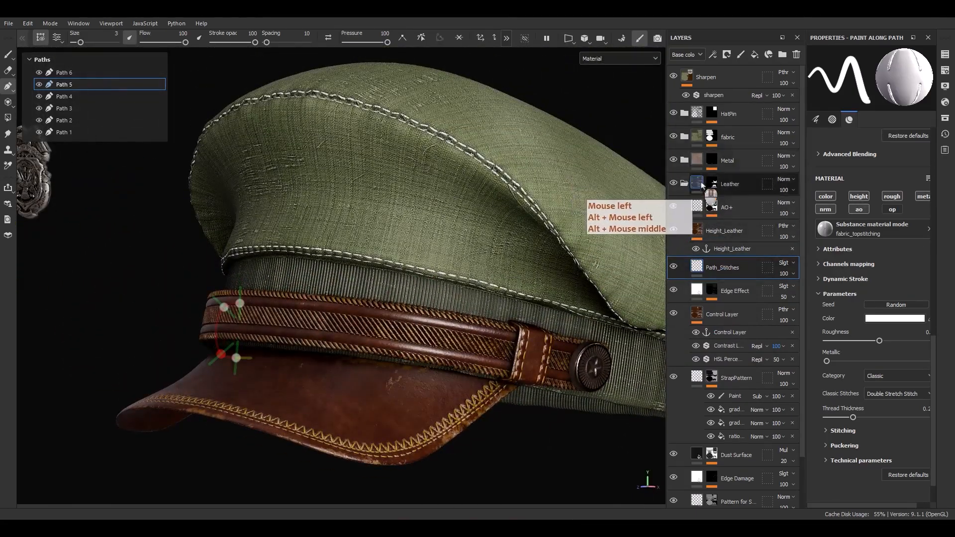
{"action": "left_click", "coordinate": [684, 182]}
{"action": "left_click", "coordinate": [685, 136]}
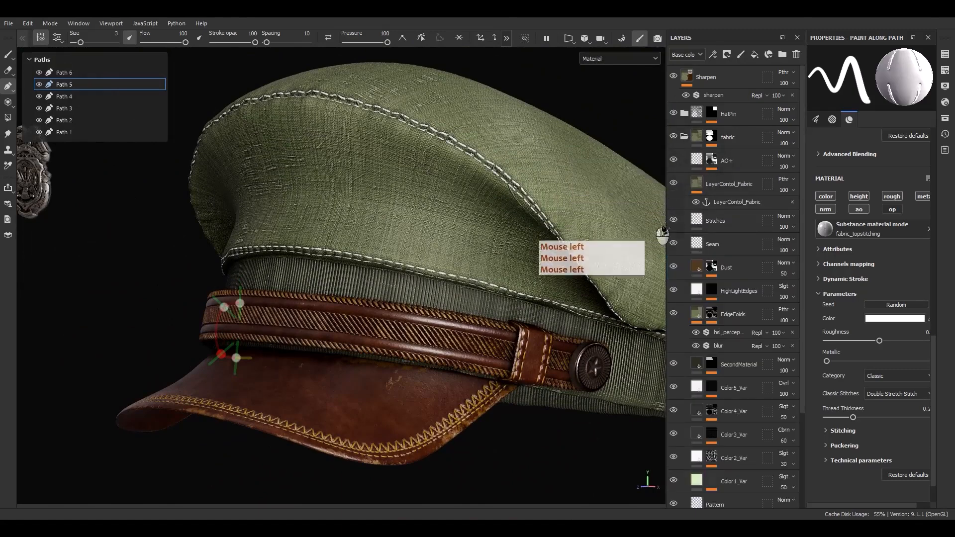
{"action": "left_click_drag", "start_coordinate": [514, 255], "coordinate": [473, 239], "text": "alt"}
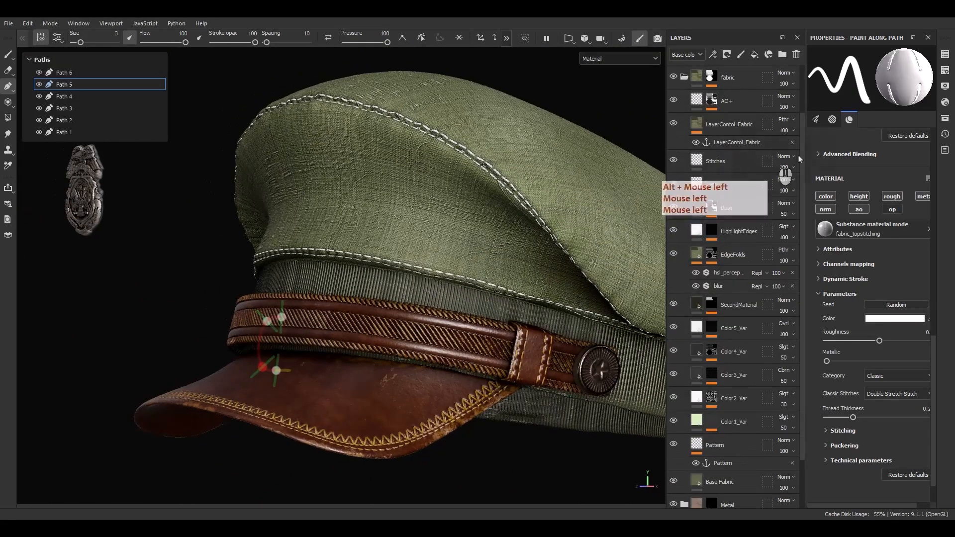
{"action": "left_click", "coordinate": [783, 156]}
{"action": "left_click", "coordinate": [805, 353]}
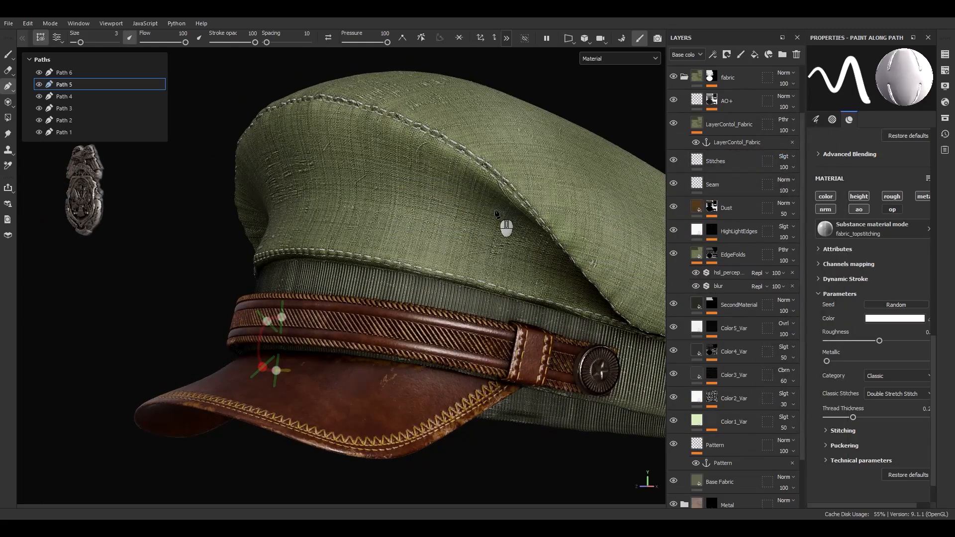
- Examine the stitching on the hat's green fabric up close and collapse the fabric folder
{"action": "scroll", "coordinate": [481, 205], "scroll_direction": "down", "scroll_amount": 5}
{"action": "left_click_drag", "start_coordinate": [490, 214], "coordinate": [358, 244], "text": "alt"}
{"action": "scroll", "coordinate": [417, 234], "scroll_direction": "up", "scroll_amount": 5}
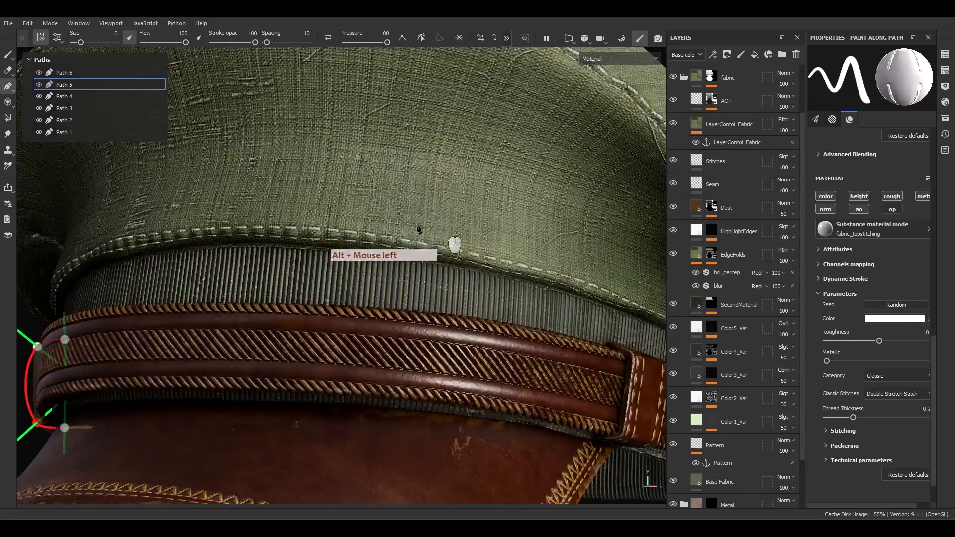
{"action": "middle_click_drag", "start_coordinate": [387, 229], "coordinate": [470, 245], "text": "alt"}
{"action": "left_click_drag", "start_coordinate": [470, 245], "coordinate": [389, 239], "text": "alt"}
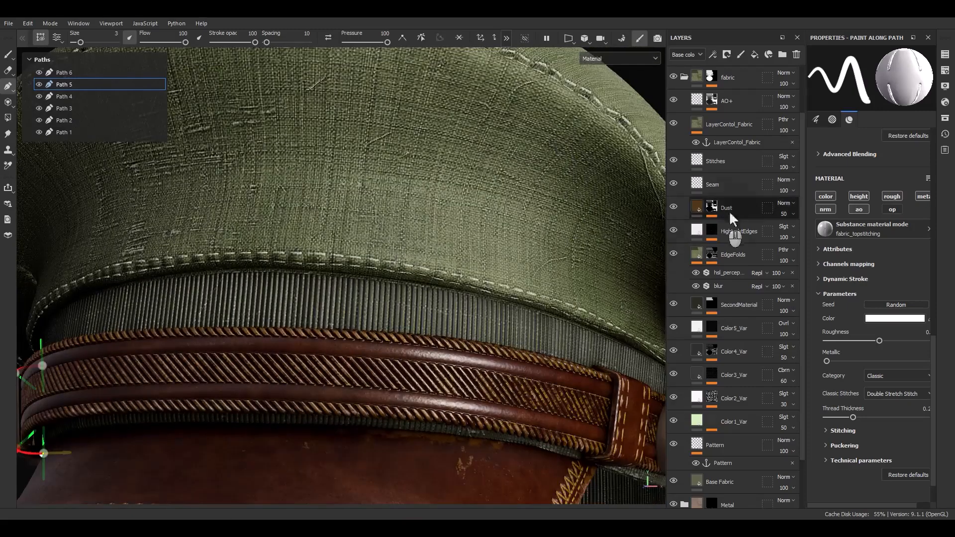
{"action": "left_click", "coordinate": [726, 161]}
{"action": "scroll", "coordinate": [726, 160], "scroll_direction": "up", "scroll_amount": 2}
{"action": "left_click", "coordinate": [684, 137]}
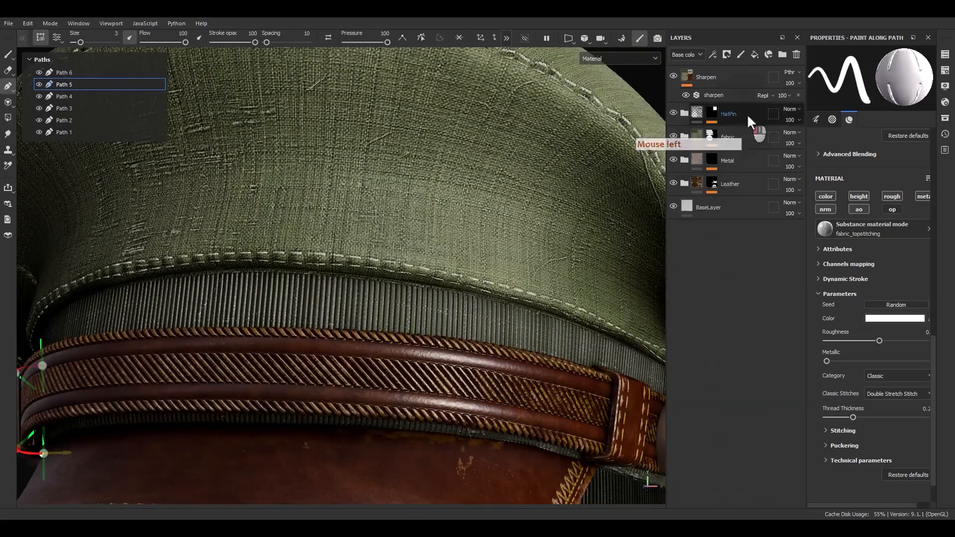
- Add a fill layer named Punch and place it in the fabric folder directly above the Stitches layer
{"action": "left_click", "coordinate": [747, 114]}
{"action": "left_click", "coordinate": [755, 56]}
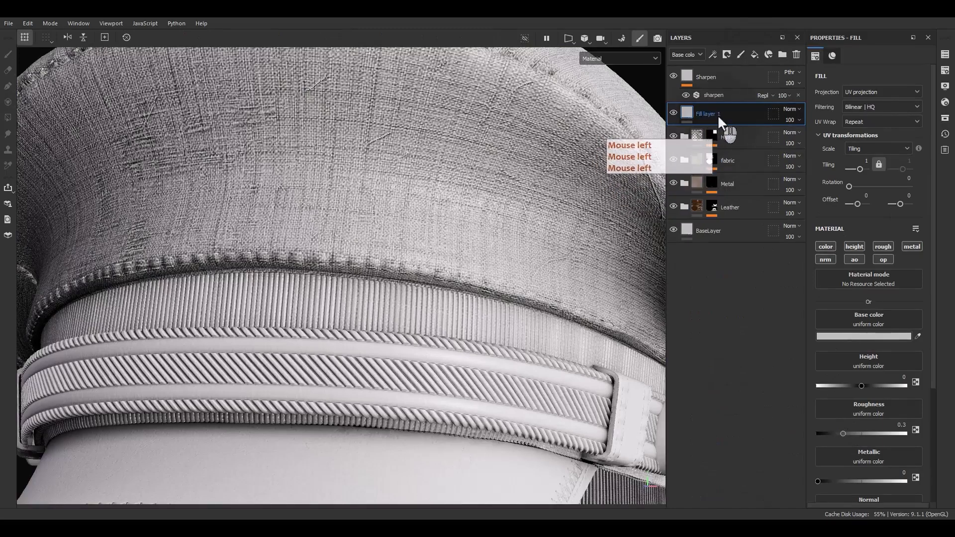
{"action": "double_click", "coordinate": [717, 114]}
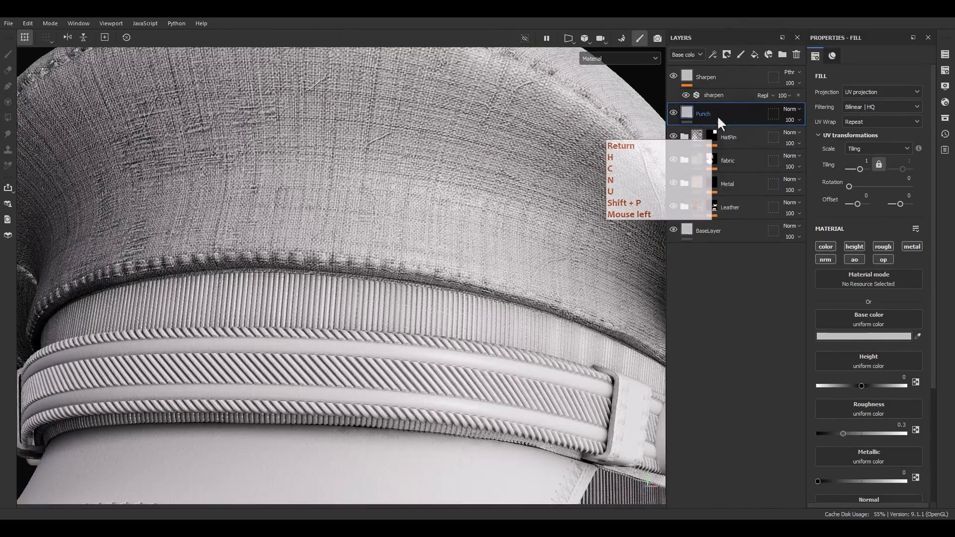
{"action": "left_click", "coordinate": [684, 160]}
{"action": "left_click_drag", "start_coordinate": [721, 114], "coordinate": [721, 253]}
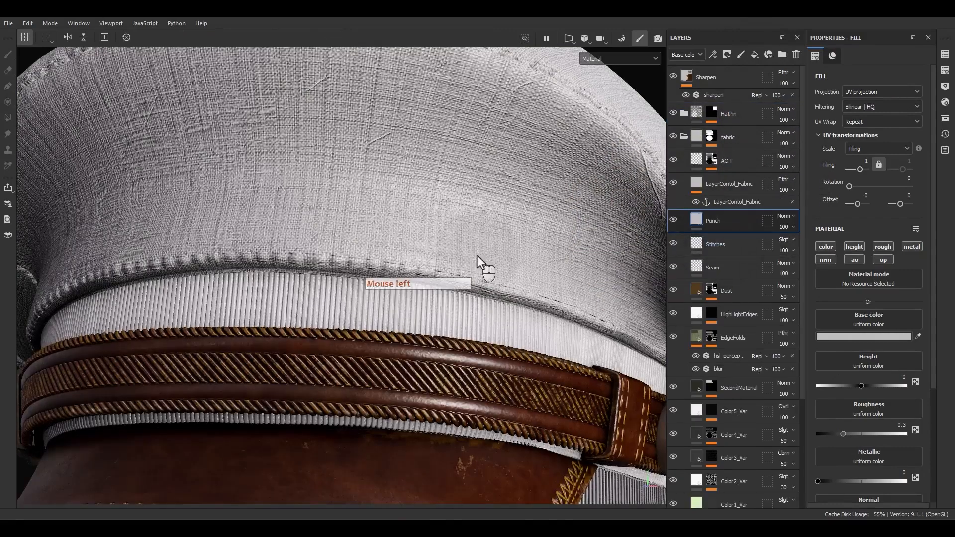
- Turn off the Punch layer's nrm and ao channels, keeping color, height, rough, metal and op active
{"action": "left_click_drag", "start_coordinate": [476, 255], "coordinate": [748, 269], "text": "alt"}
{"action": "left_click", "coordinate": [826, 246]}
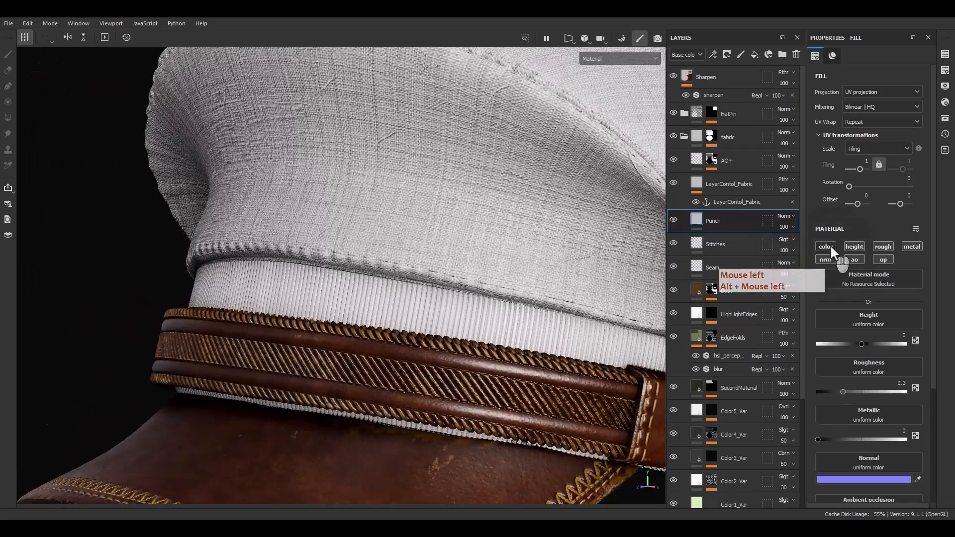
{"action": "left_click", "coordinate": [821, 245], "text": "alt"}
{"action": "left_click", "coordinate": [875, 250]}
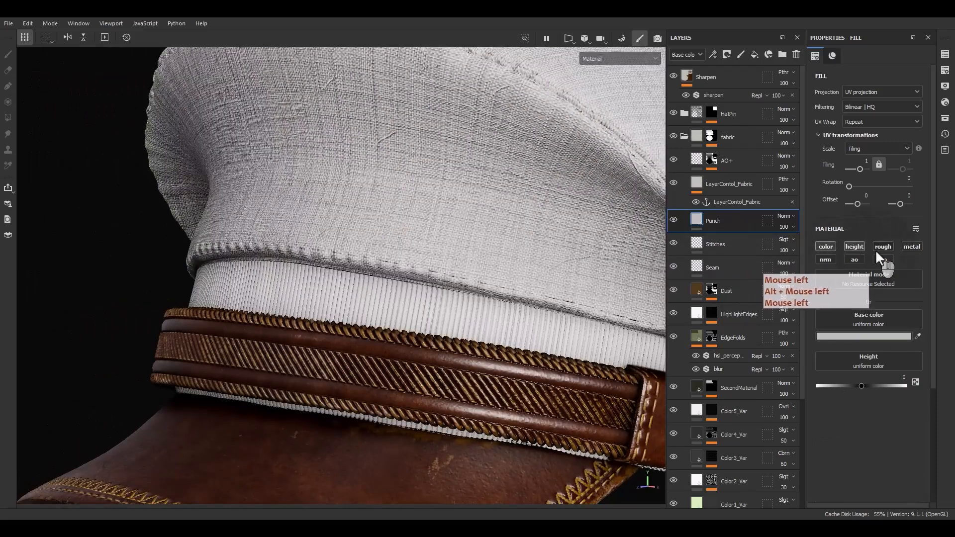
{"action": "left_click", "coordinate": [875, 249]}
{"action": "left_click", "coordinate": [910, 247]}
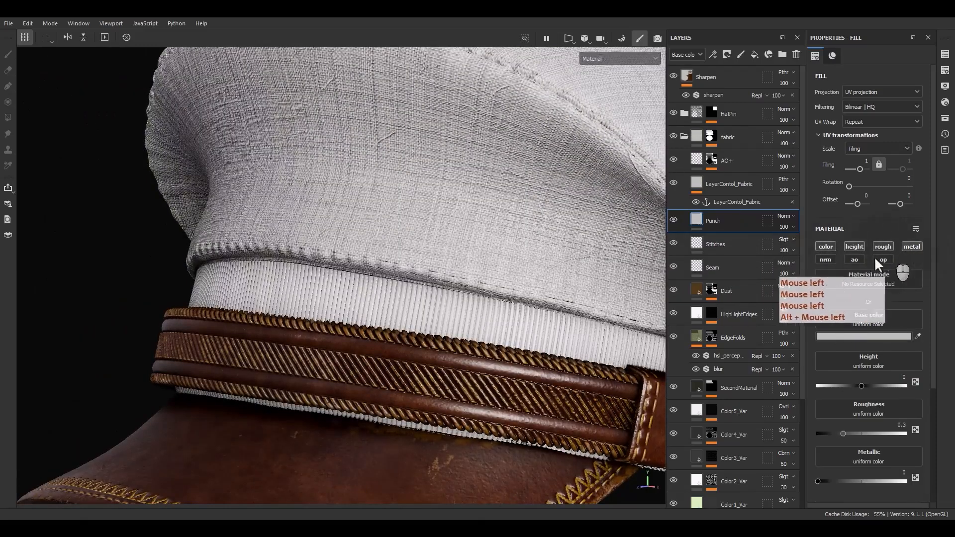
{"action": "left_click", "coordinate": [884, 259]}
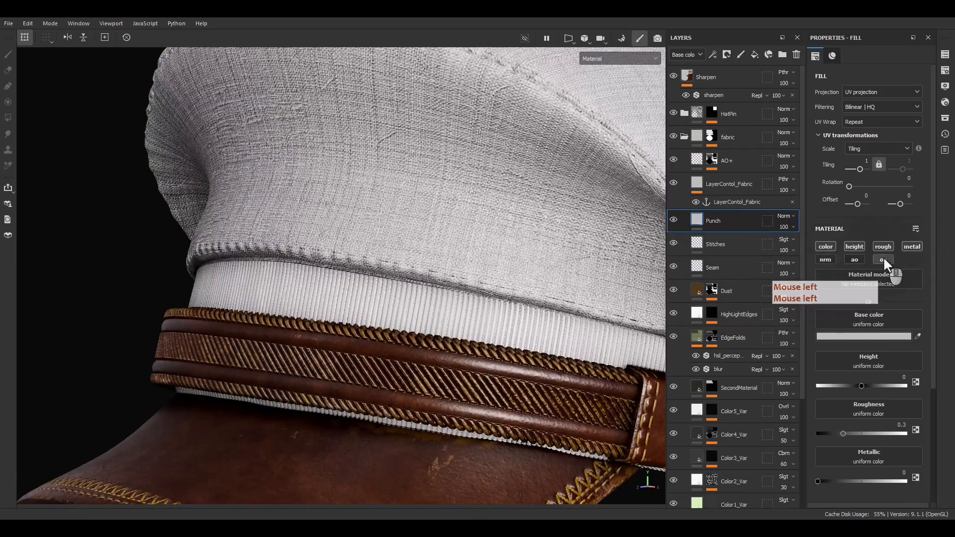
{"action": "left_click_drag", "start_coordinate": [487, 267], "coordinate": [487, 267], "text": "alt"}
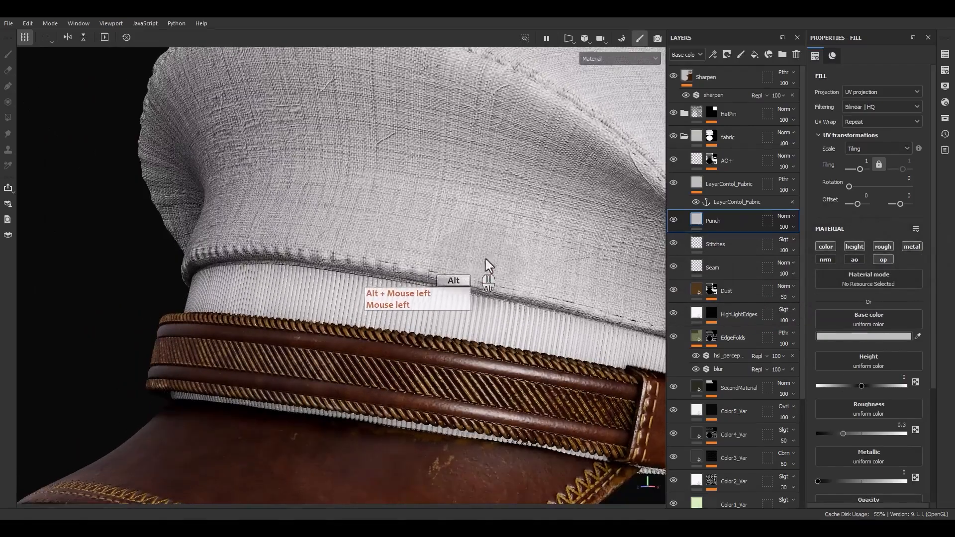
{"action": "middle_click_drag", "start_coordinate": [486, 267], "coordinate": [497, 239], "text": "alt"}
{"action": "left_click_drag", "start_coordinate": [497, 239], "coordinate": [513, 234], "text": "alt"}
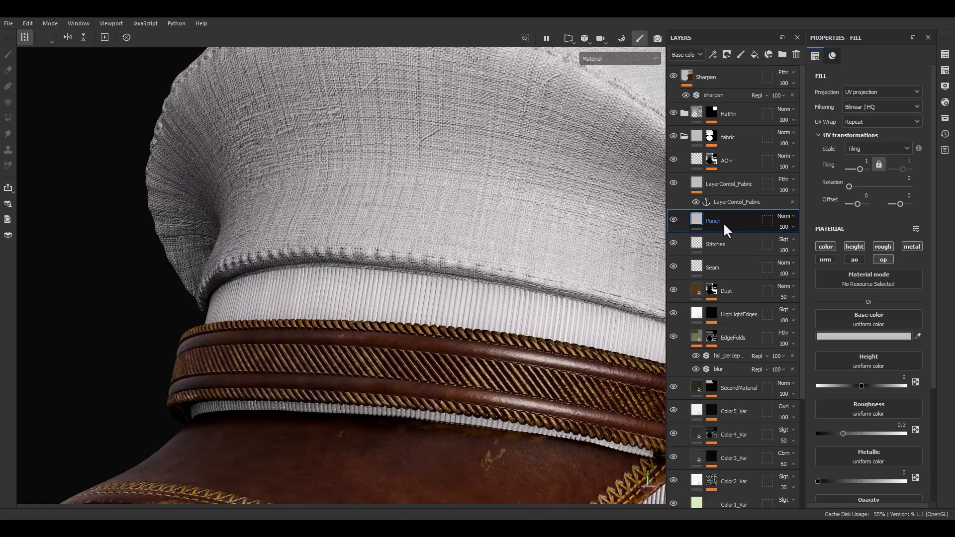
- Add a black mask to the Punch layer and apply its Normal blending mode to all channels
{"action": "scroll", "coordinate": [497, 264], "scroll_direction": "up", "scroll_amount": 3}
{"action": "left_click_drag", "start_coordinate": [496, 264], "coordinate": [422, 299], "text": "alt"}
{"action": "right_click_drag", "start_coordinate": [422, 299], "coordinate": [403, 243], "text": "alt"}
{"action": "left_click_drag", "start_coordinate": [403, 243], "coordinate": [900, 227], "text": "alt"}
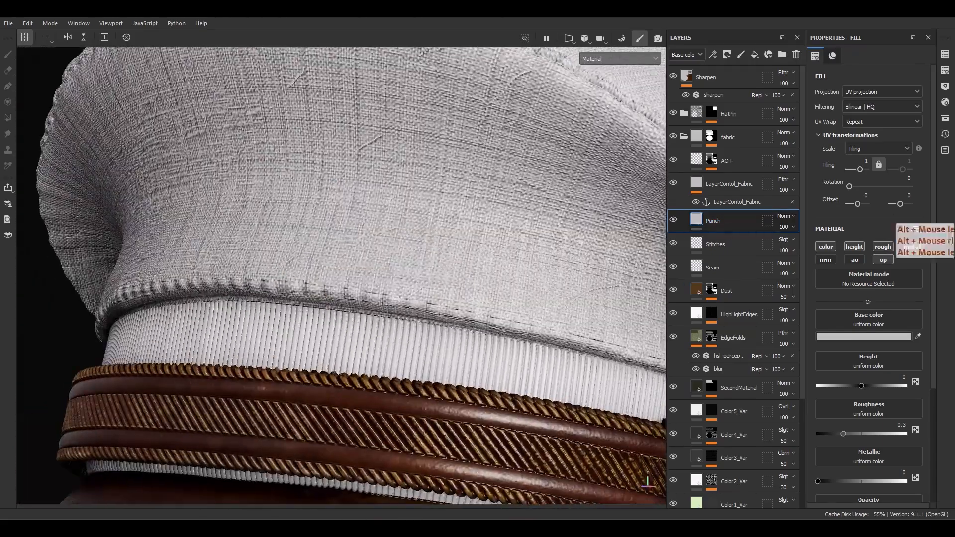
{"action": "right_click", "coordinate": [699, 210]}
{"action": "left_click", "coordinate": [729, 234]}
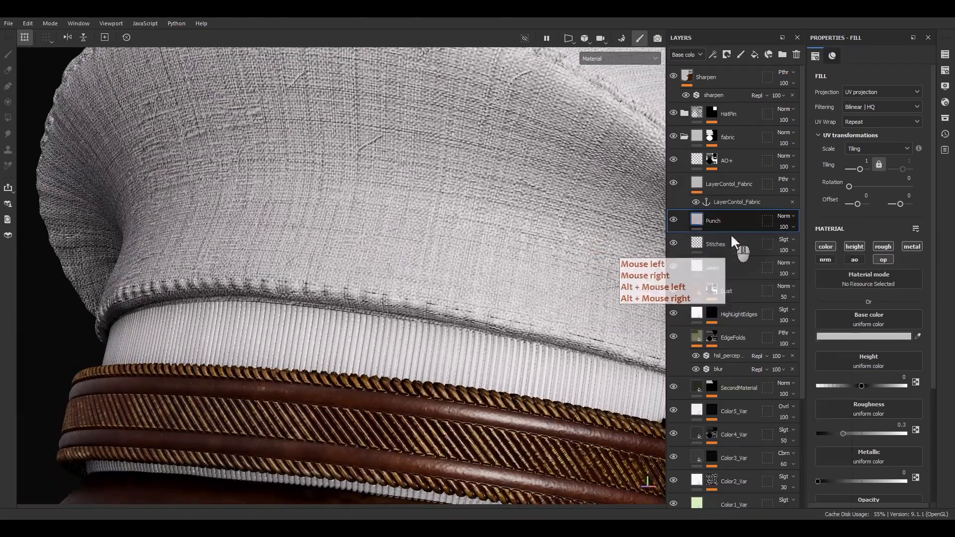
{"action": "right_click", "coordinate": [786, 216]}
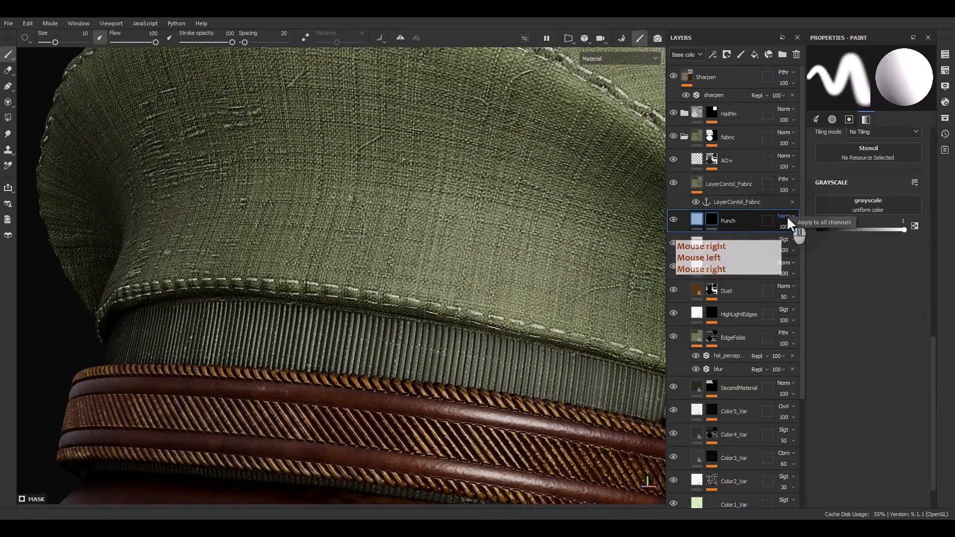
{"action": "left_click", "coordinate": [816, 223]}
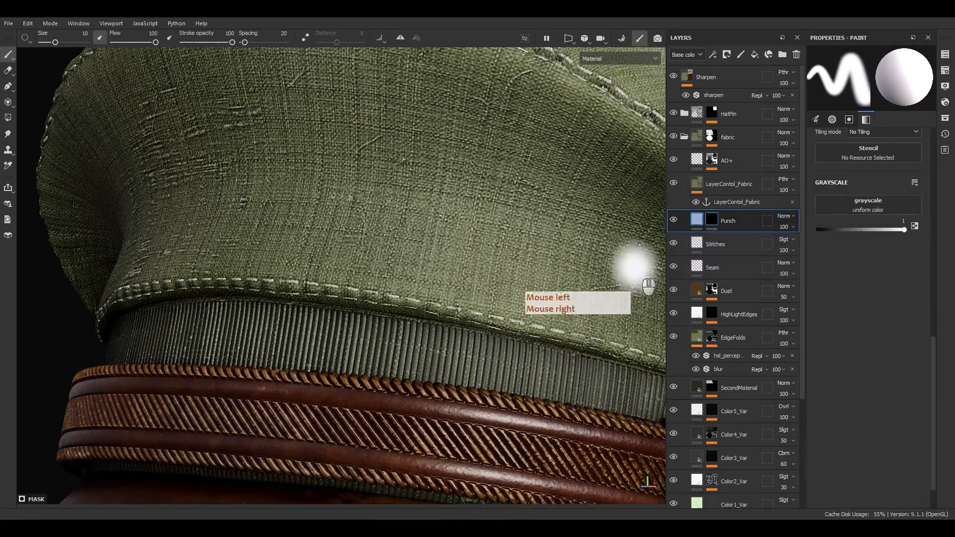
- Add a fill to the Punch layer's mask and assign the Shape Border Circle asset to its grayscale
{"action": "right_click", "coordinate": [712, 225]}
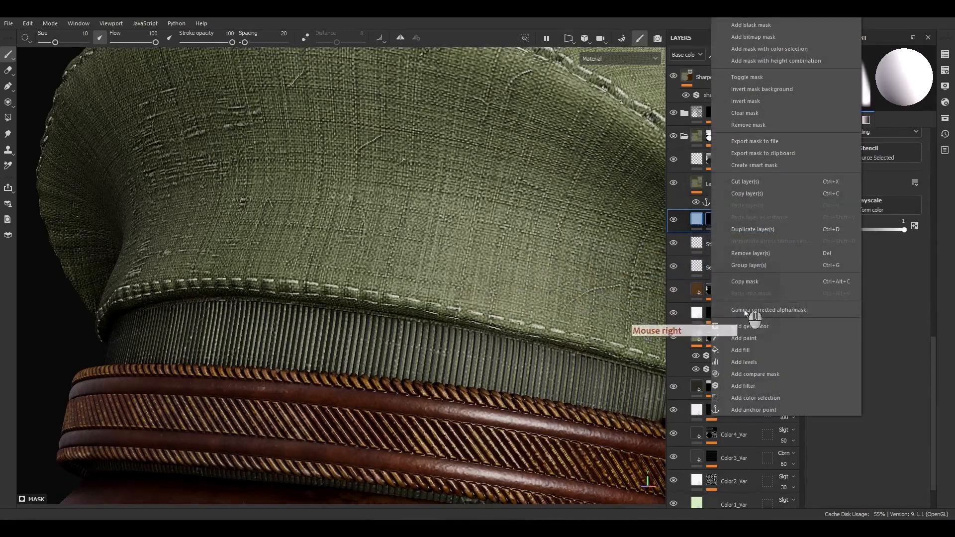
{"action": "left_click", "coordinate": [736, 350]}
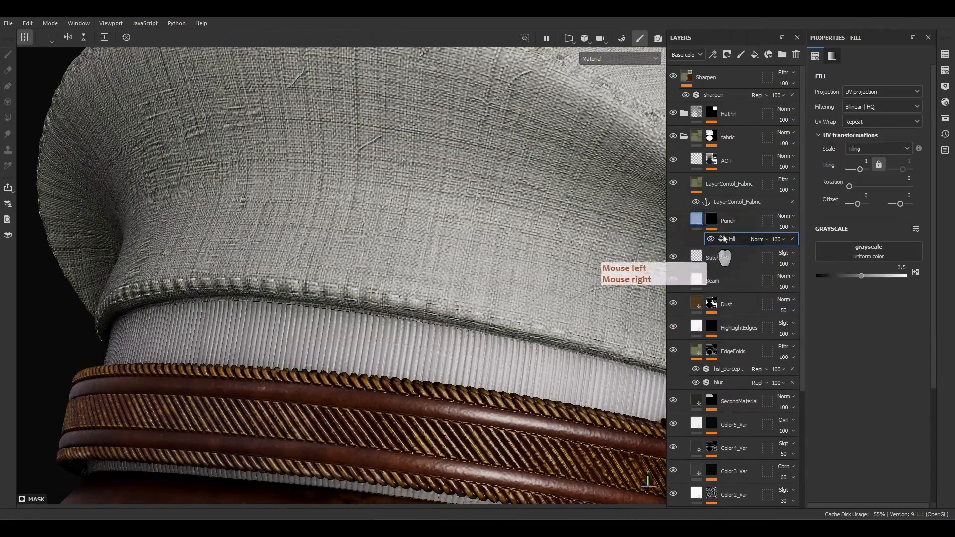
{"action": "left_click", "coordinate": [945, 118]}
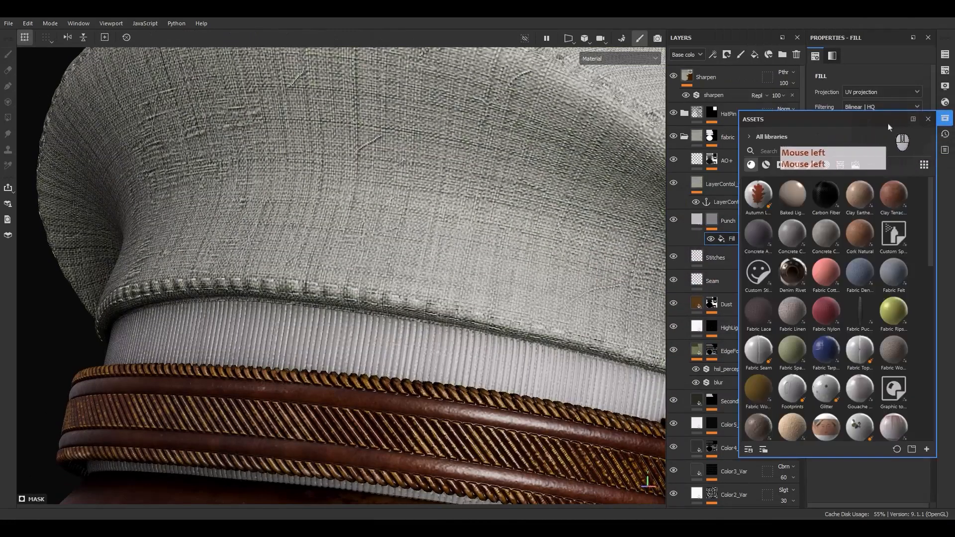
{"action": "left_click_drag", "start_coordinate": [875, 127], "coordinate": [580, 130]}
{"action": "left_click", "coordinate": [547, 172]}
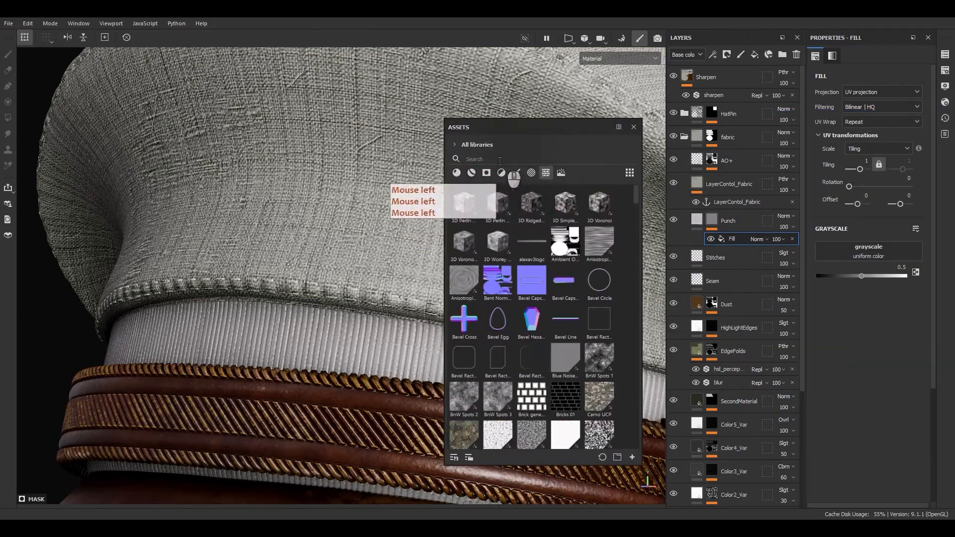
{"action": "left_click", "coordinate": [537, 173]}
{"action": "type", "text": "circle"}
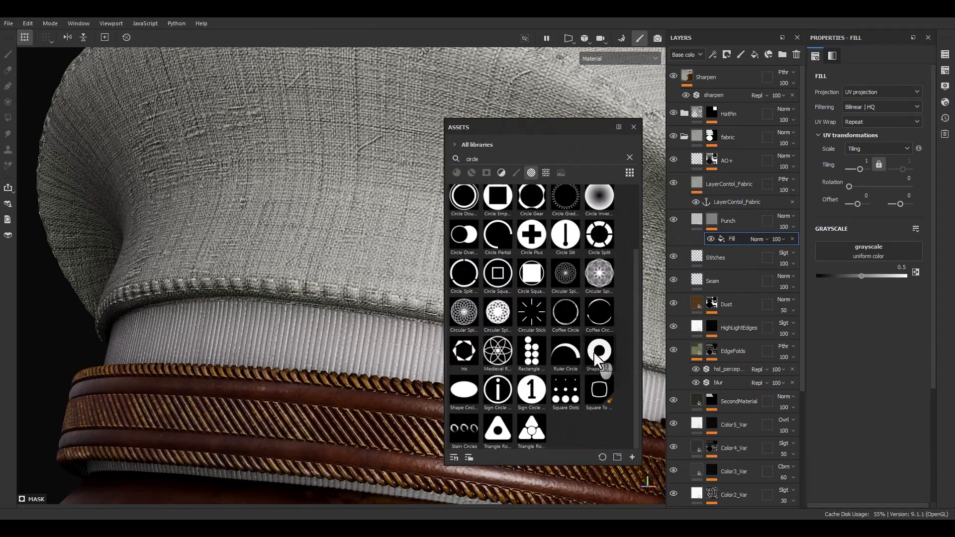
{"action": "left_click_drag", "start_coordinate": [615, 371], "coordinate": [870, 251]}
{"action": "left_click", "coordinate": [633, 127]}
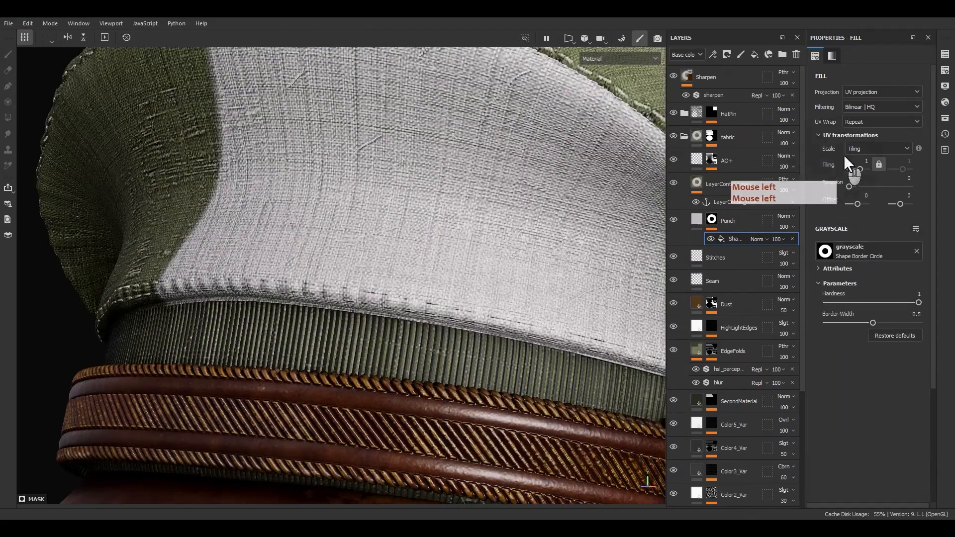
- Set the circle fill's UV Wrap to None and scale the shape down in the 2D UV view
{"action": "left_click", "coordinate": [860, 123]}
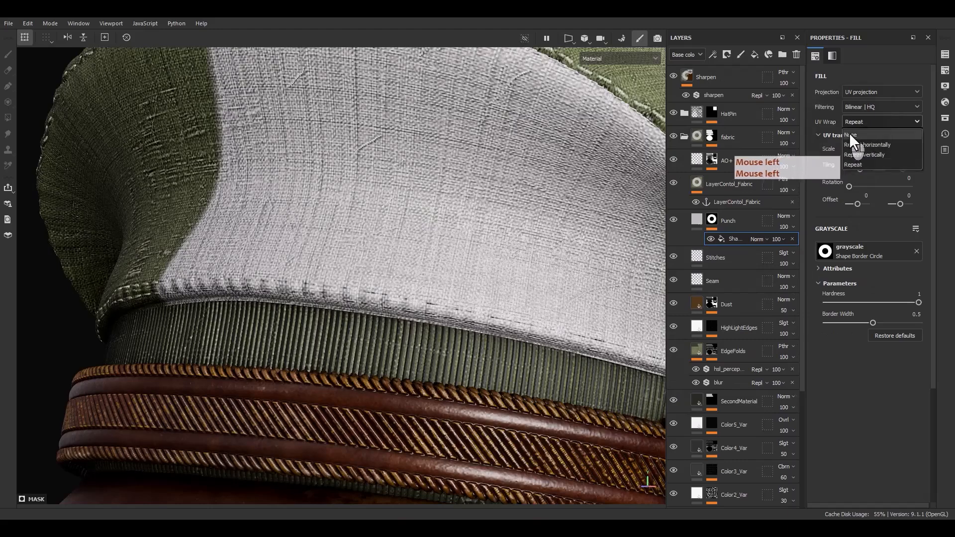
{"action": "left_click", "coordinate": [860, 135]}
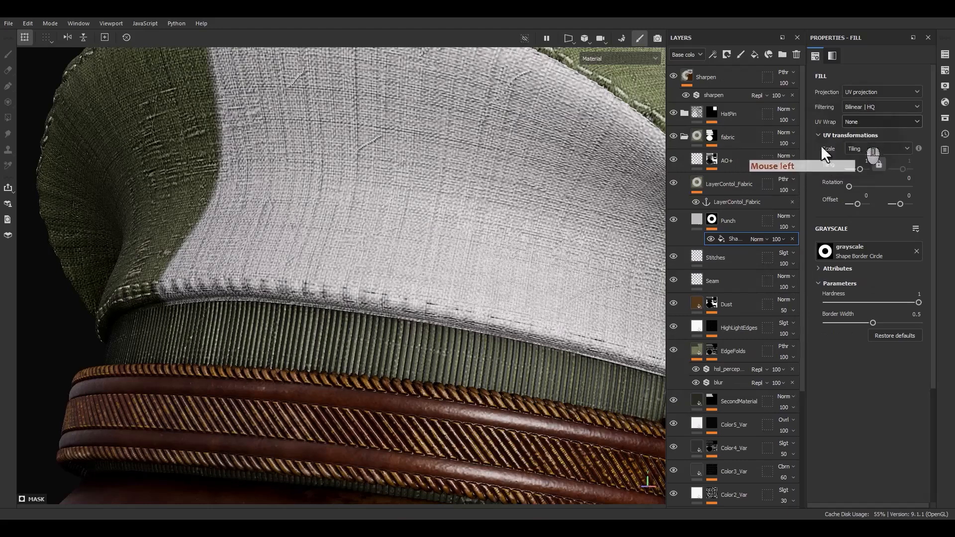
{"action": "key", "text": "F3"}
{"action": "scroll", "coordinate": [496, 238], "scroll_direction": "down", "scroll_amount": 1}
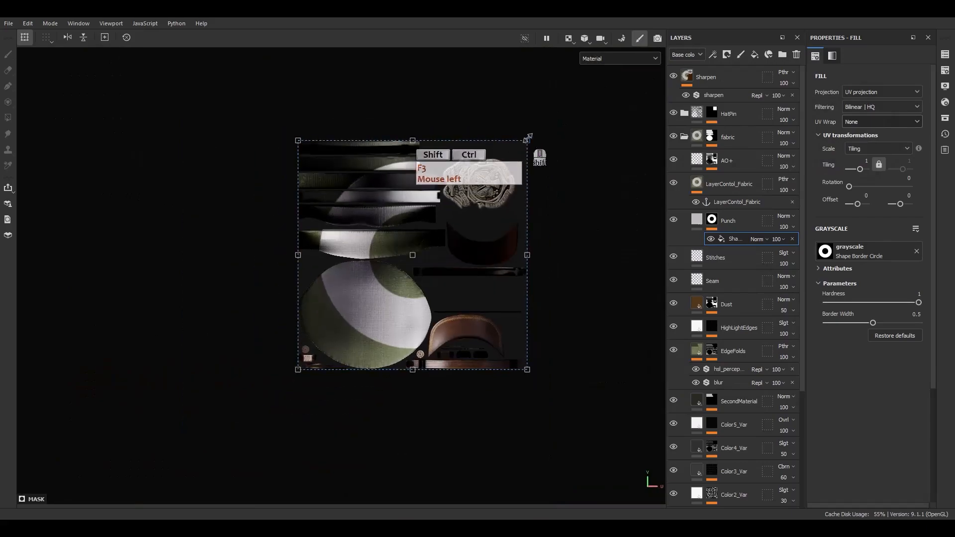
{"action": "left_click_drag", "start_coordinate": [527, 141], "coordinate": [407, 247], "text": "ctrl+shift"}
{"action": "scroll", "coordinate": [407, 251], "scroll_direction": "up", "scroll_amount": 5}
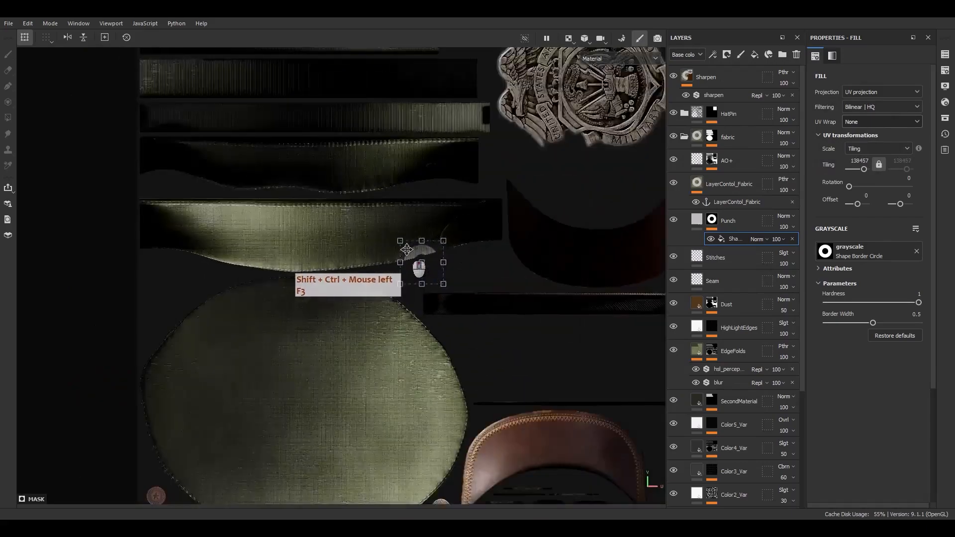
- Move the ring onto the fabric band's UV island just below its stitched edge and shrink it
{"action": "middle_click_drag", "start_coordinate": [421, 272], "coordinate": [501, 288], "text": "alt"}
{"action": "left_click_drag", "start_coordinate": [501, 290], "coordinate": [205, 223]}
{"action": "middle_click_drag", "start_coordinate": [233, 222], "coordinate": [398, 251], "text": "alt"}
{"action": "scroll", "coordinate": [398, 251], "scroll_direction": "up", "scroll_amount": 3}
{"action": "left_click_drag", "start_coordinate": [358, 260], "coordinate": [340, 264]}
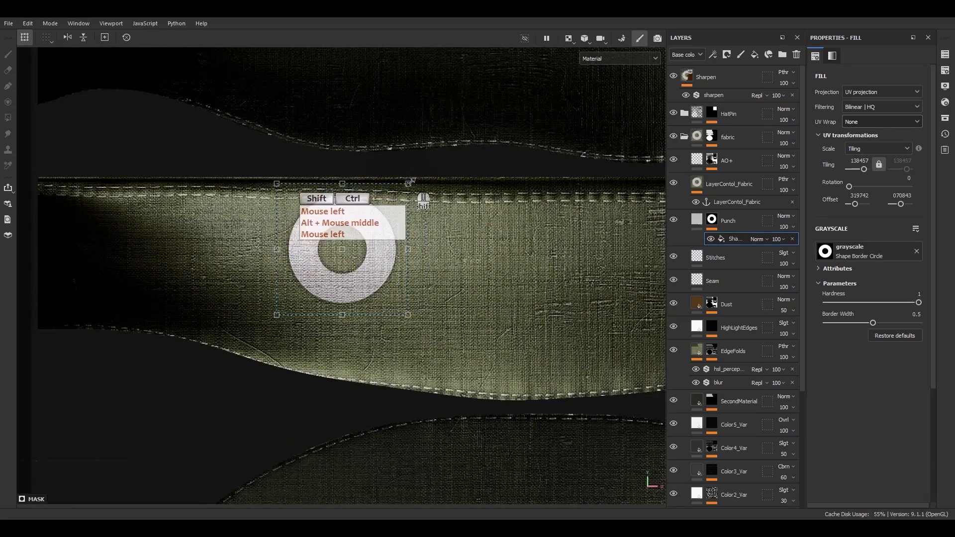
{"action": "left_click_drag", "start_coordinate": [409, 175], "coordinate": [298, 220], "text": "ctrl+shift"}
{"action": "scroll", "coordinate": [344, 264], "scroll_direction": "up", "scroll_amount": 2}
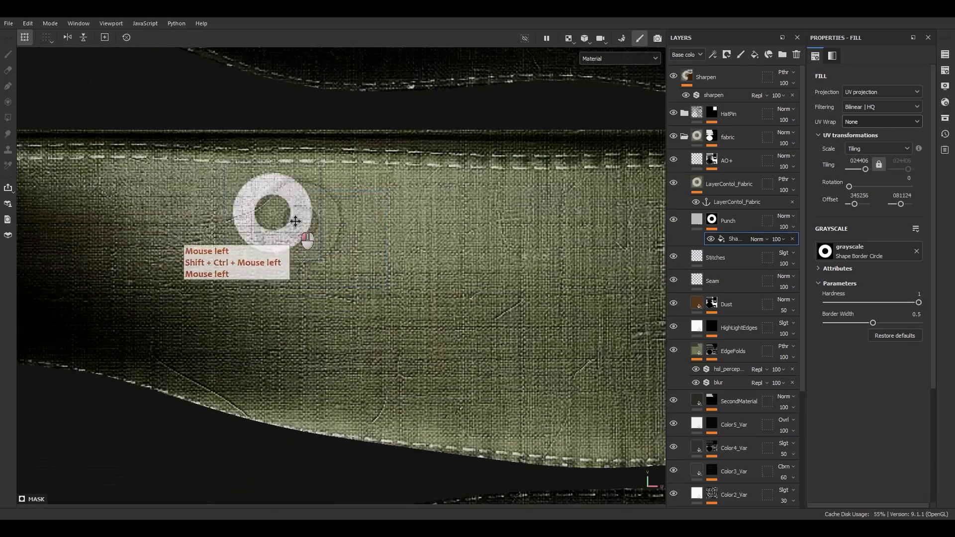
- Show the 3D and 2D views side by side and scale the ring down further
{"action": "key", "text": "F2"}
{"action": "key", "text": "F1"}
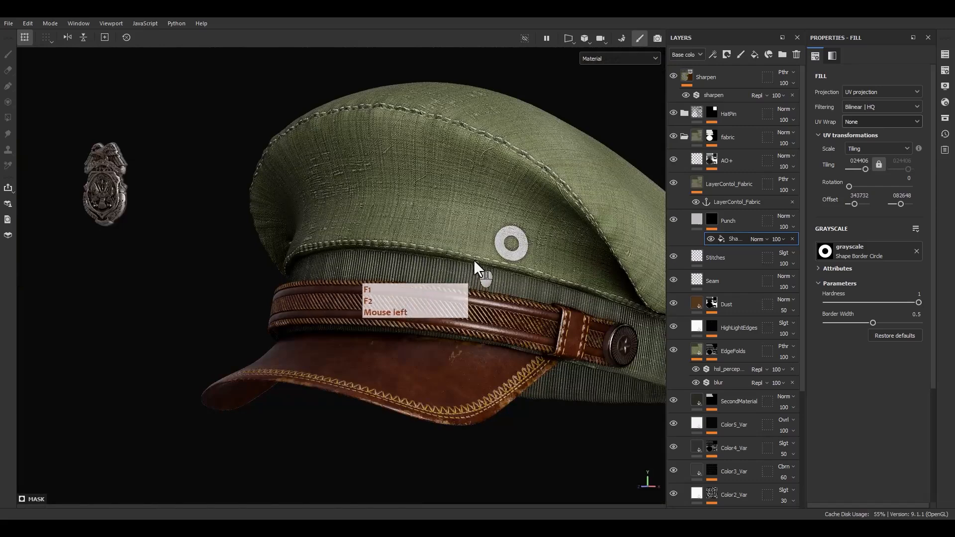
{"action": "scroll", "coordinate": [283, 250], "scroll_direction": "down", "scroll_amount": 2}
{"action": "middle_click_drag", "start_coordinate": [282, 250], "coordinate": [191, 242], "text": "alt"}
{"action": "scroll", "coordinate": [448, 217], "scroll_direction": "up", "scroll_amount": 2}
{"action": "middle_click_drag", "start_coordinate": [447, 220], "coordinate": [585, 271], "text": "alt"}
{"action": "left_click_drag", "start_coordinate": [629, 185], "coordinate": [592, 226], "text": "ctrl+shift"}
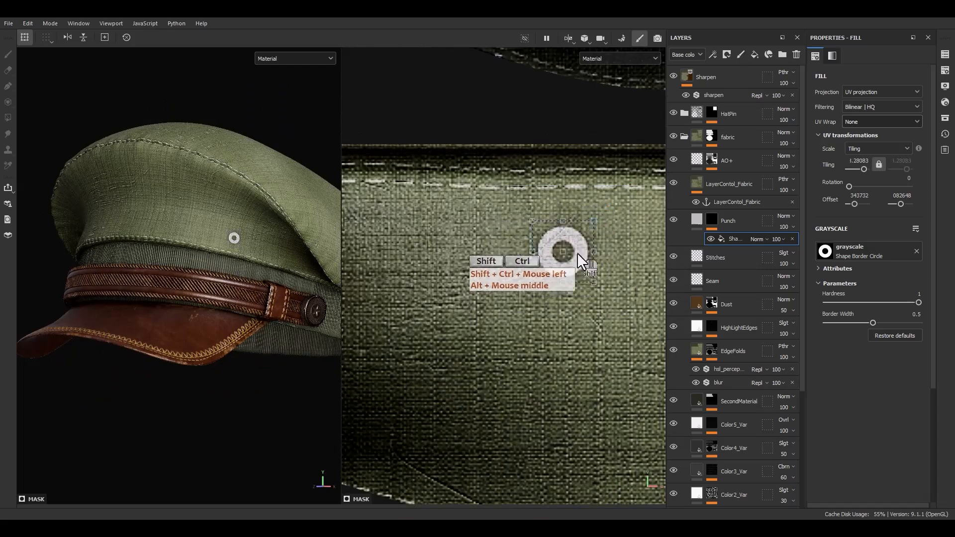
- Reposition the small ring just below the band's double stitching so it sits on the front of the hat
{"action": "scroll", "coordinate": [576, 251], "scroll_direction": "up", "scroll_amount": 2}
{"action": "left_click_drag", "start_coordinate": [561, 267], "coordinate": [643, 239]}
{"action": "middle_click_drag", "start_coordinate": [643, 238], "coordinate": [423, 255], "text": "alt"}
{"action": "left_click_drag", "start_coordinate": [423, 255], "coordinate": [514, 248]}
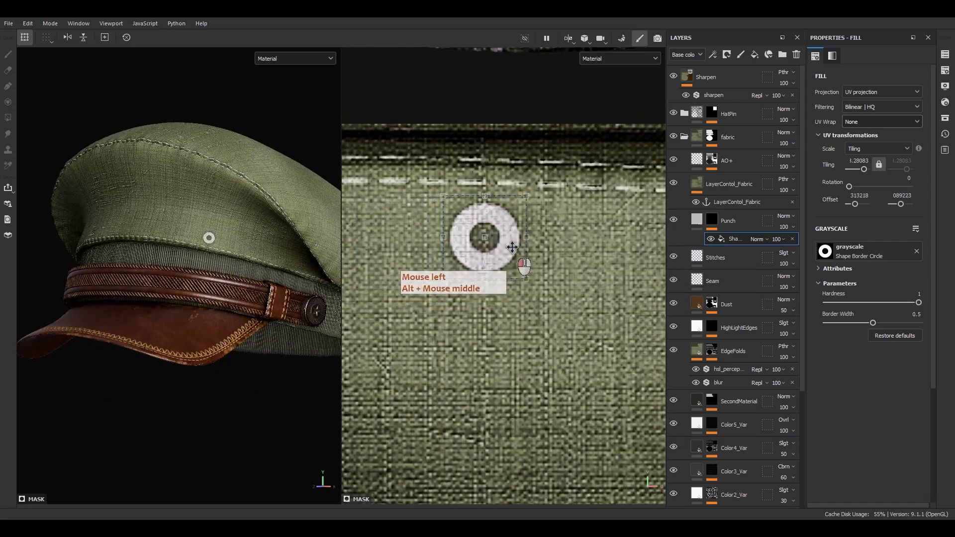
{"action": "scroll", "coordinate": [513, 248], "scroll_direction": "down", "scroll_amount": 5}
{"action": "middle_click_drag", "start_coordinate": [512, 251], "coordinate": [449, 270], "text": "alt"}
{"action": "scroll", "coordinate": [449, 264], "scroll_direction": "up", "scroll_amount": 5}
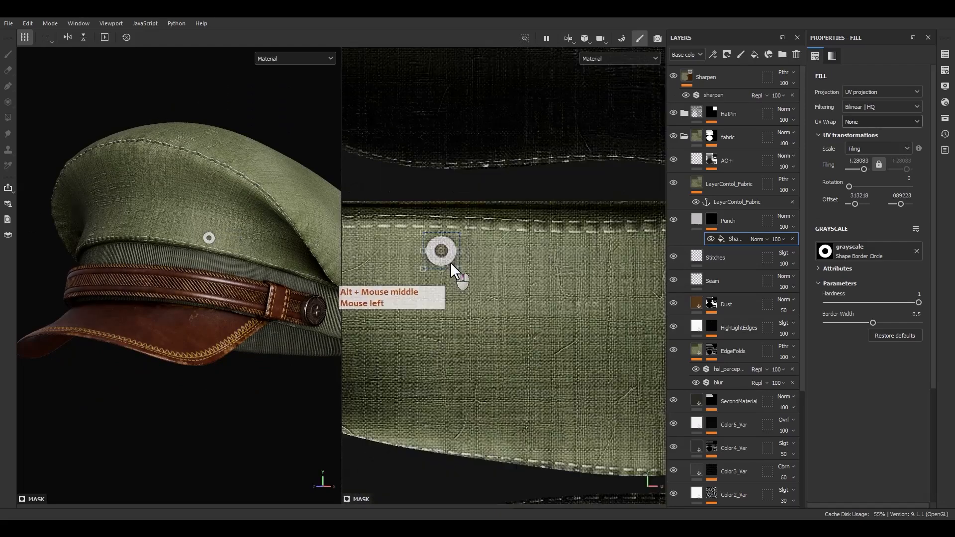
{"action": "left_click_drag", "start_coordinate": [451, 262], "coordinate": [475, 264]}
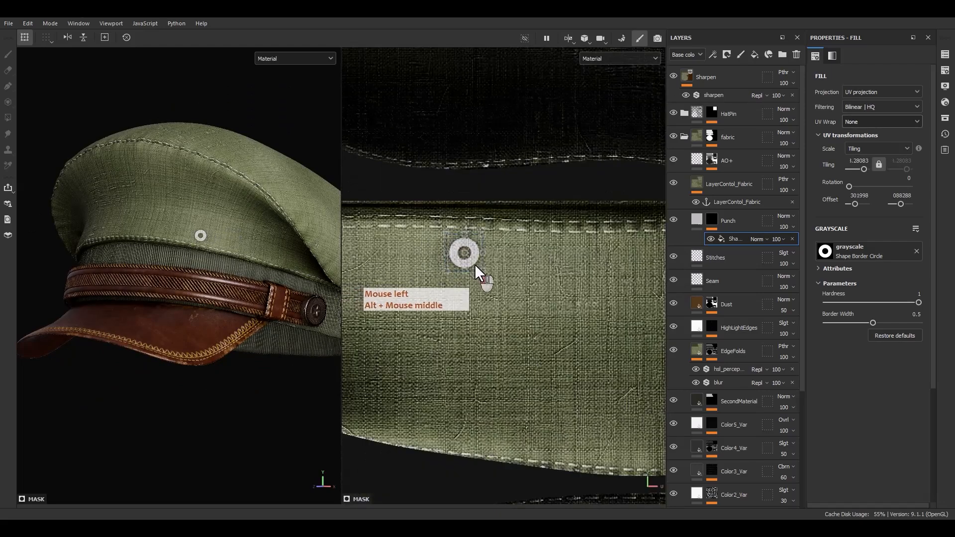
- Add a Mirror filter above the circle fill in the Punch layer's mask
{"action": "left_click_drag", "start_coordinate": [223, 274], "coordinate": [255, 291], "text": "alt"}
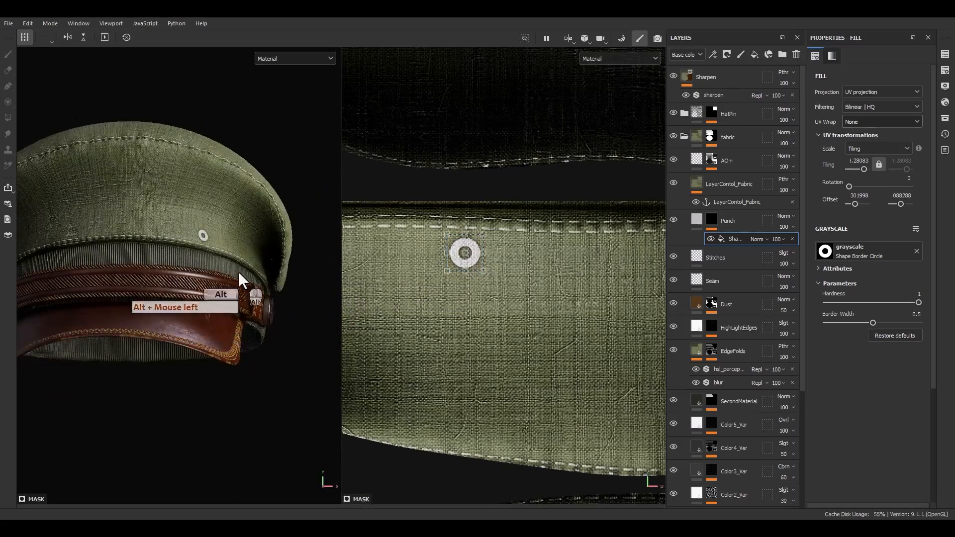
{"action": "middle_click_drag", "start_coordinate": [238, 272], "coordinate": [303, 266], "text": "alt"}
{"action": "scroll", "coordinate": [503, 261], "scroll_direction": "down", "scroll_amount": 2}
{"action": "scroll", "coordinate": [512, 263], "scroll_direction": "down", "scroll_amount": 4}
{"action": "middle_click_drag", "start_coordinate": [577, 282], "coordinate": [518, 277], "text": "alt"}
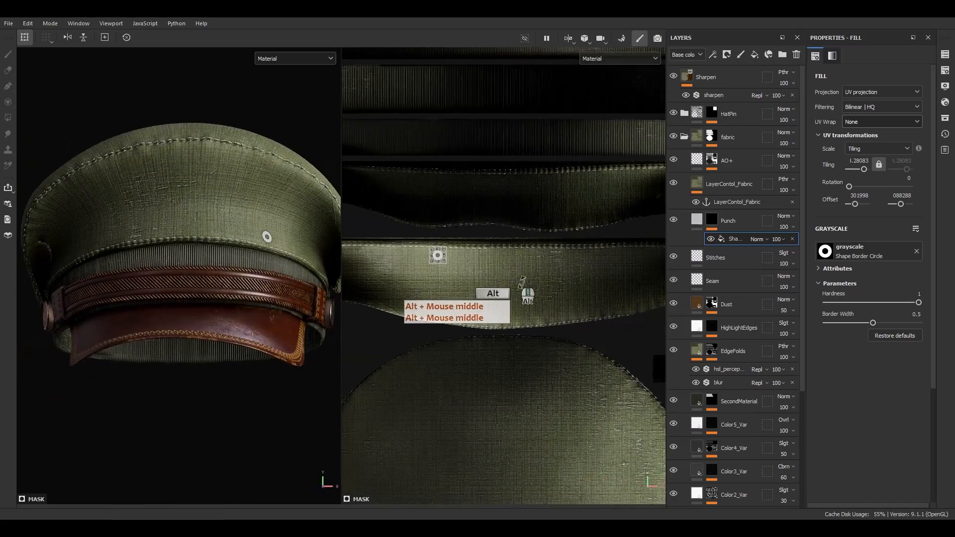
{"action": "right_click", "coordinate": [732, 237]}
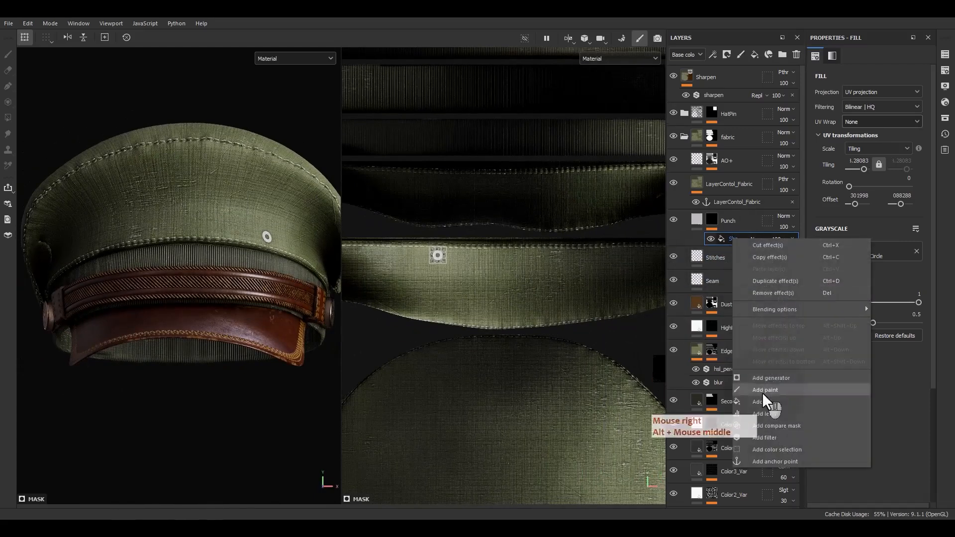
{"action": "left_click", "coordinate": [763, 435]}
{"action": "left_click", "coordinate": [845, 86]}
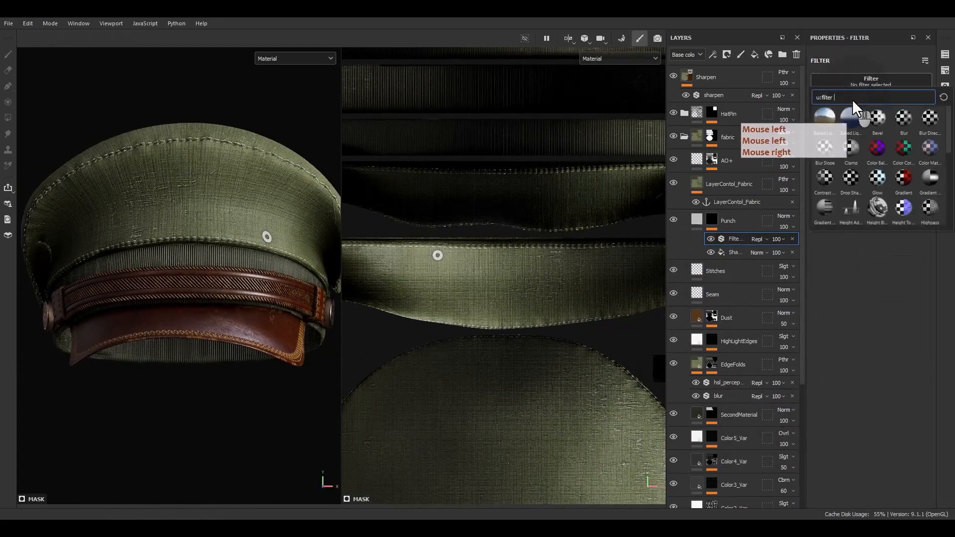
{"action": "type", "text": "mirror"}
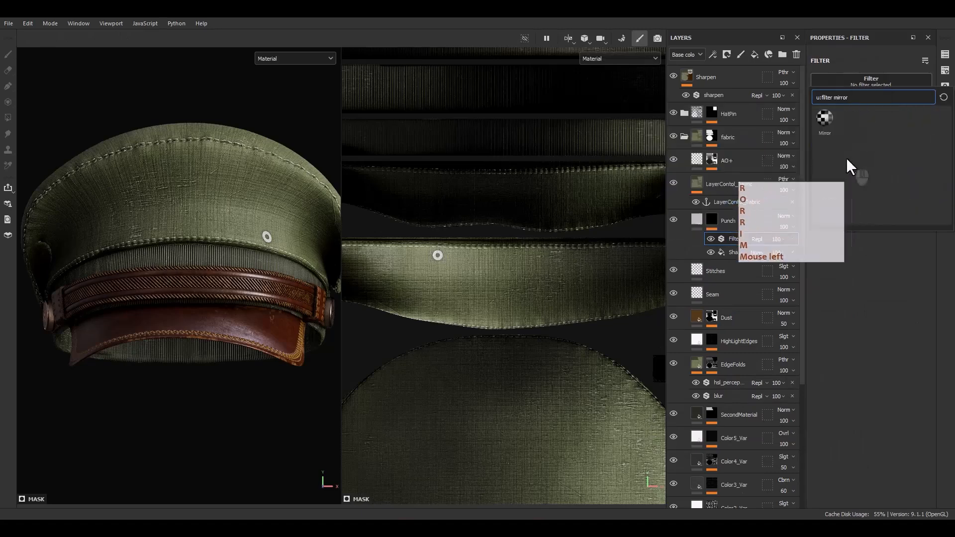
{"action": "left_click", "coordinate": [823, 121]}
- Turn on the Mirror filter's debug display and set its Axis X Offset to 0.288, centring the axis on the hat's front
{"action": "scroll", "coordinate": [516, 276], "scroll_direction": "down", "scroll_amount": 3}
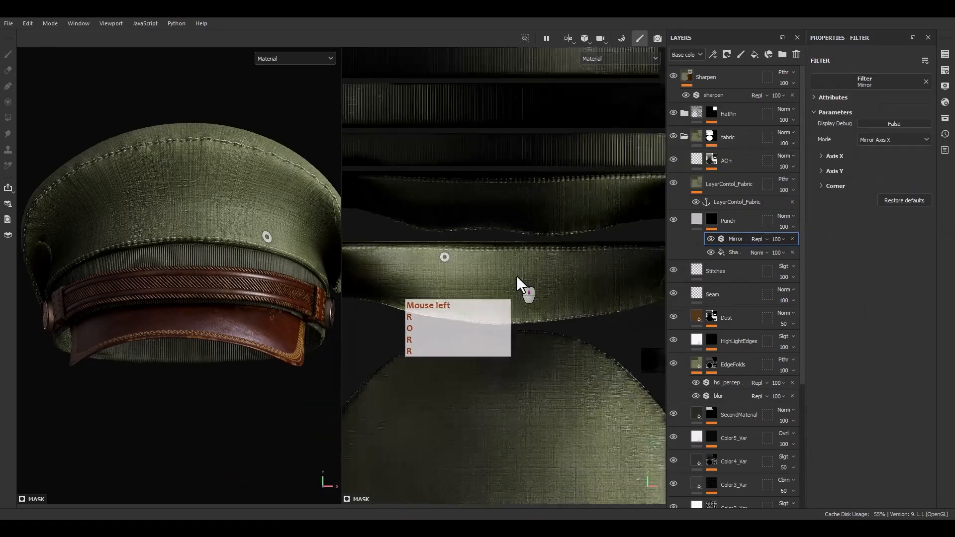
{"action": "scroll", "coordinate": [515, 276], "scroll_direction": "up", "scroll_amount": 2}
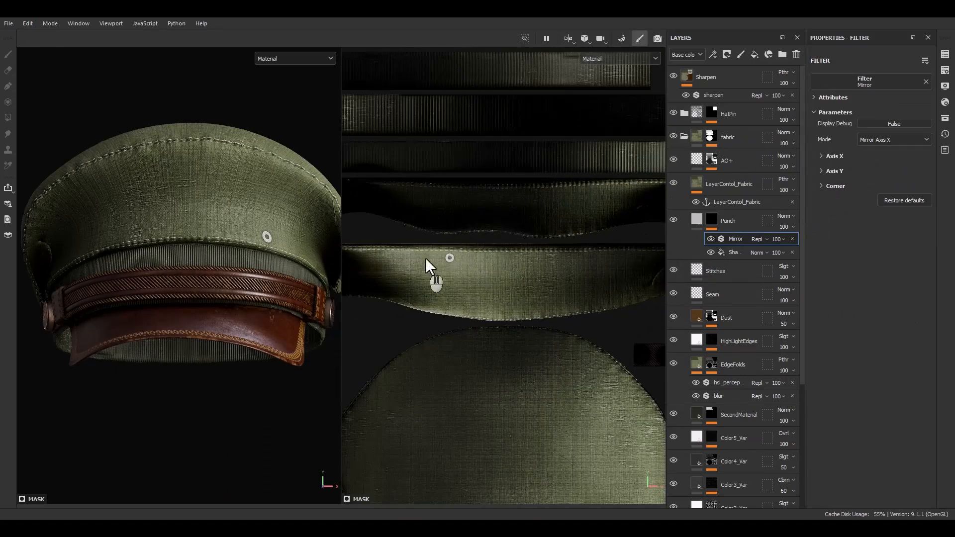
{"action": "scroll", "coordinate": [491, 243], "scroll_direction": "down", "scroll_amount": 3}
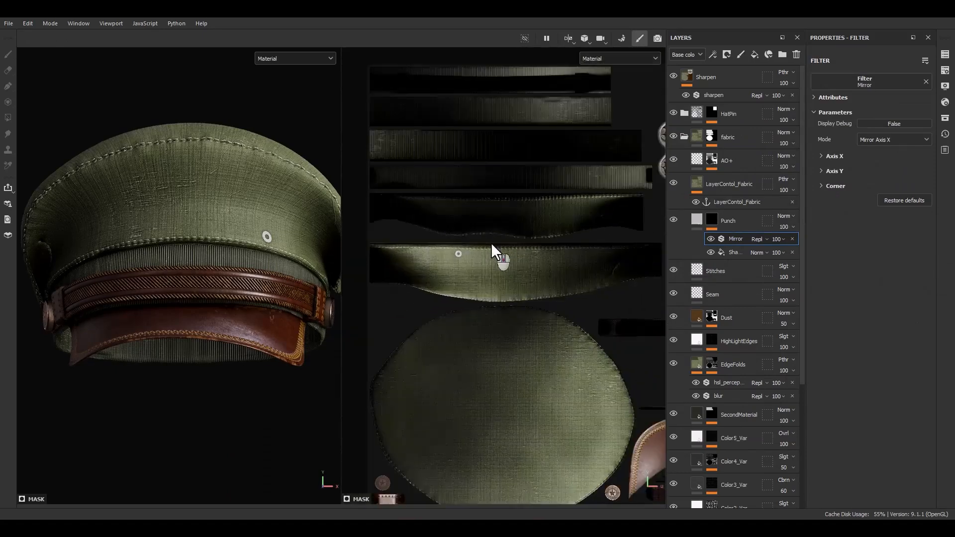
{"action": "left_click", "coordinate": [883, 125]}
{"action": "scroll", "coordinate": [447, 234], "scroll_direction": "down", "scroll_amount": 1}
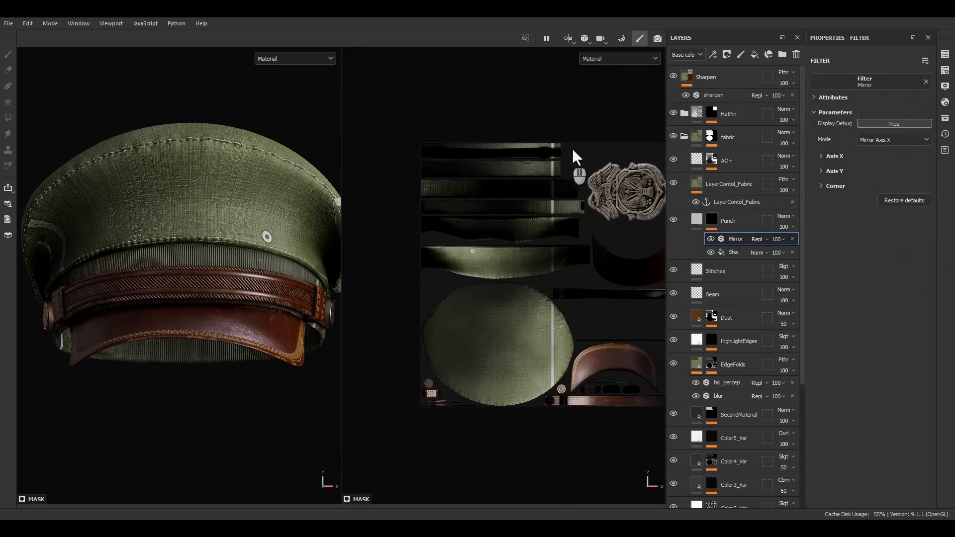
{"action": "left_click", "coordinate": [824, 157]}
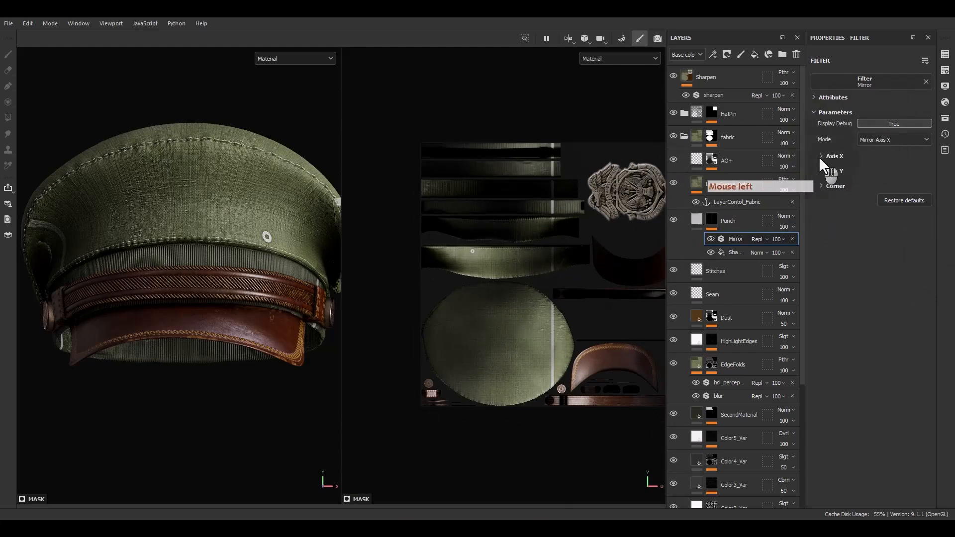
{"action": "left_click", "coordinate": [833, 156]}
{"action": "mouse_move", "coordinate": [877, 178]}
{"action": "left_mouse_down"}
{"action": "mouse_move", "coordinate": [849, 184]}
{"action": "mouse_move", "coordinate": [857, 181]}
{"action": "left_mouse_up"}
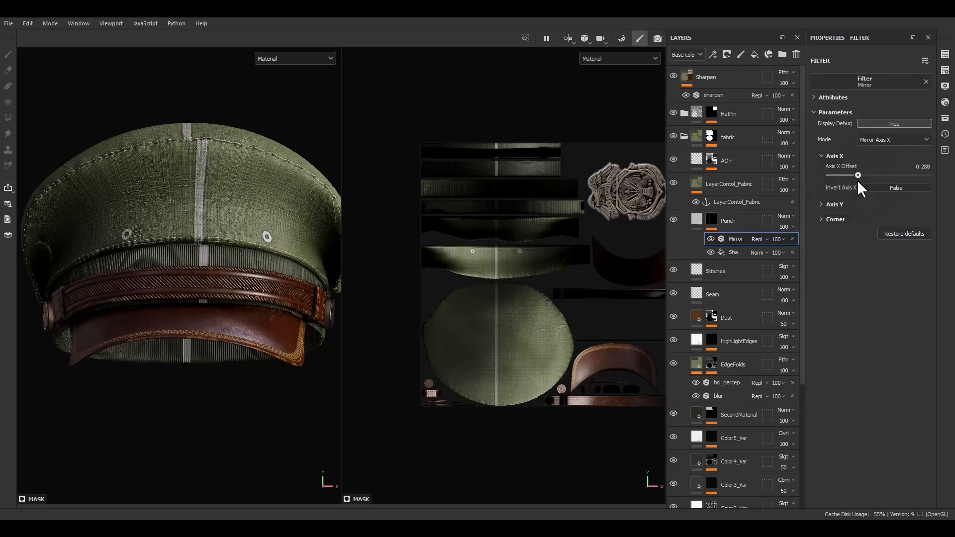
- Enable the normal channel in the Punch layer's fill material
{"action": "left_click_drag", "start_coordinate": [229, 235], "coordinate": [343, 164], "text": "alt"}
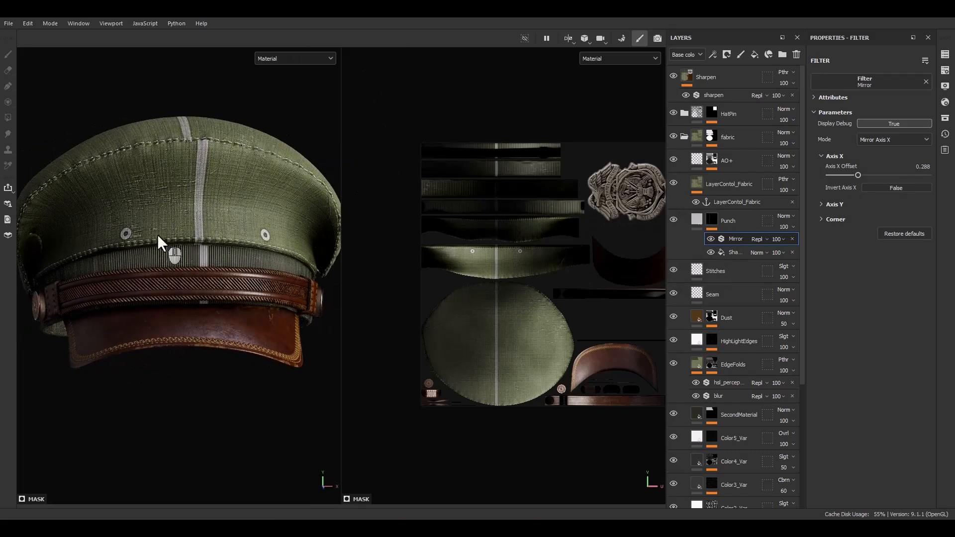
{"action": "middle_click_drag", "start_coordinate": [279, 250], "coordinate": [328, 242], "text": "alt"}
{"action": "left_click_drag", "start_coordinate": [279, 291], "coordinate": [284, 256], "text": "alt"}
{"action": "middle_click_drag", "start_coordinate": [277, 257], "coordinate": [221, 263], "text": "alt"}
{"action": "right_click_drag", "start_coordinate": [221, 254], "coordinate": [219, 226], "text": "alt"}
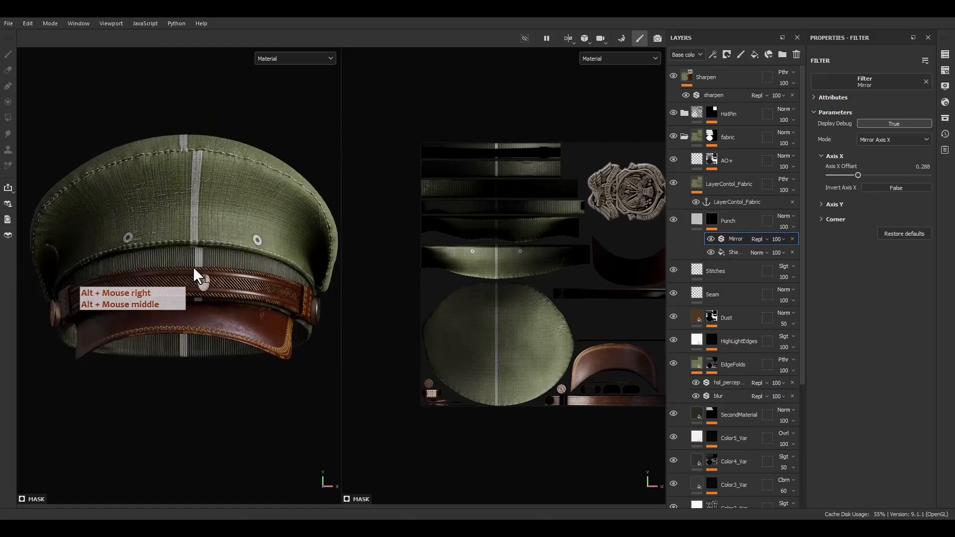
{"action": "left_click", "coordinate": [695, 222]}
{"action": "left_click", "coordinate": [825, 260]}
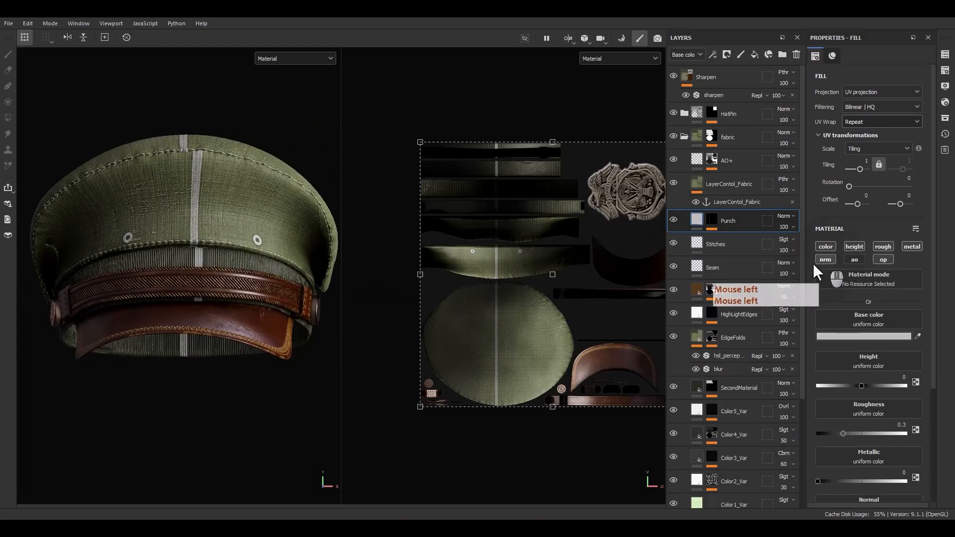
- Compare the ring with and without ambient occlusion and leave the Punch fill's ao channel enabled
{"action": "scroll", "coordinate": [269, 254], "scroll_direction": "up", "scroll_amount": 4}
{"action": "scroll", "coordinate": [258, 228], "scroll_direction": "up", "scroll_amount": 4}
{"action": "left_click_drag", "start_coordinate": [258, 228], "coordinate": [193, 241], "text": "alt"}
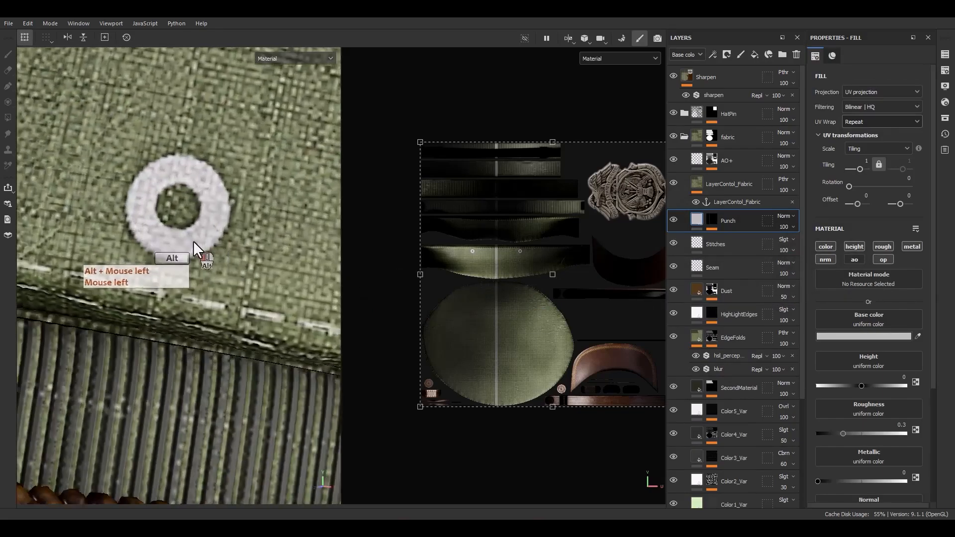
{"action": "left_click", "coordinate": [852, 261]}
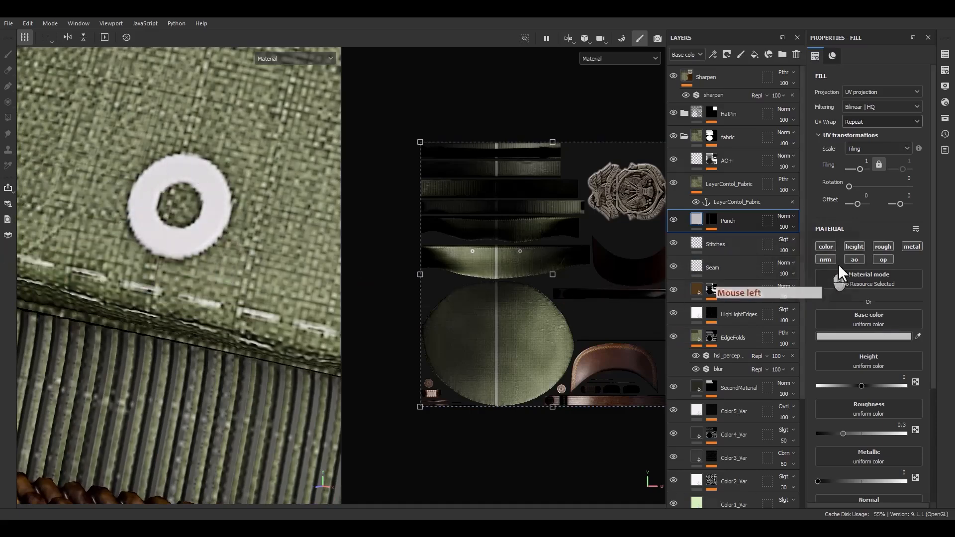
{"action": "left_click", "coordinate": [855, 260]}
{"action": "left_click", "coordinate": [854, 261]}
{"action": "left_click", "coordinate": [854, 262]}
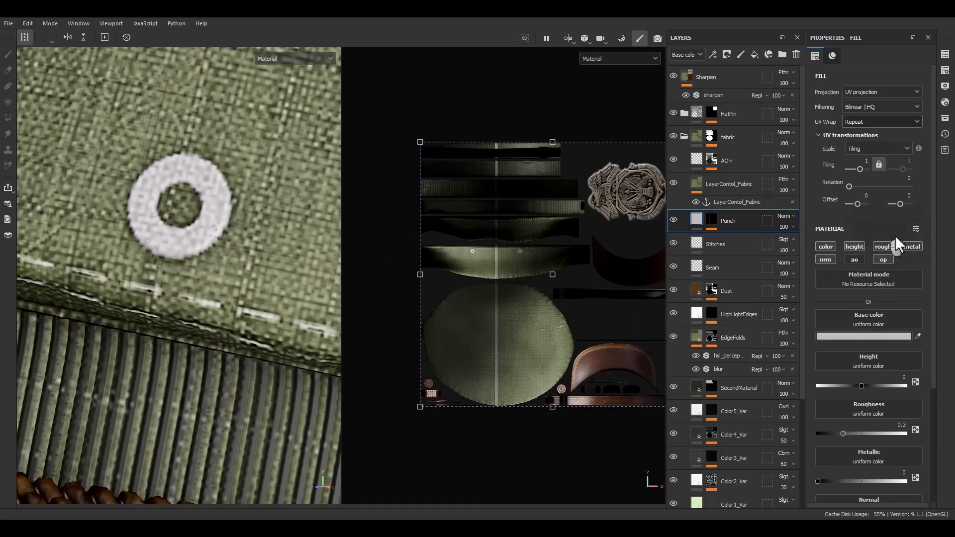
{"action": "left_click", "coordinate": [852, 259]}
- Turn off the Mirror filter's debug display and set the circle fill's Border Width to 0.32
{"action": "scroll", "coordinate": [193, 201], "scroll_direction": "down", "scroll_amount": 3}
{"action": "scroll", "coordinate": [194, 204], "scroll_direction": "down", "scroll_amount": 3}
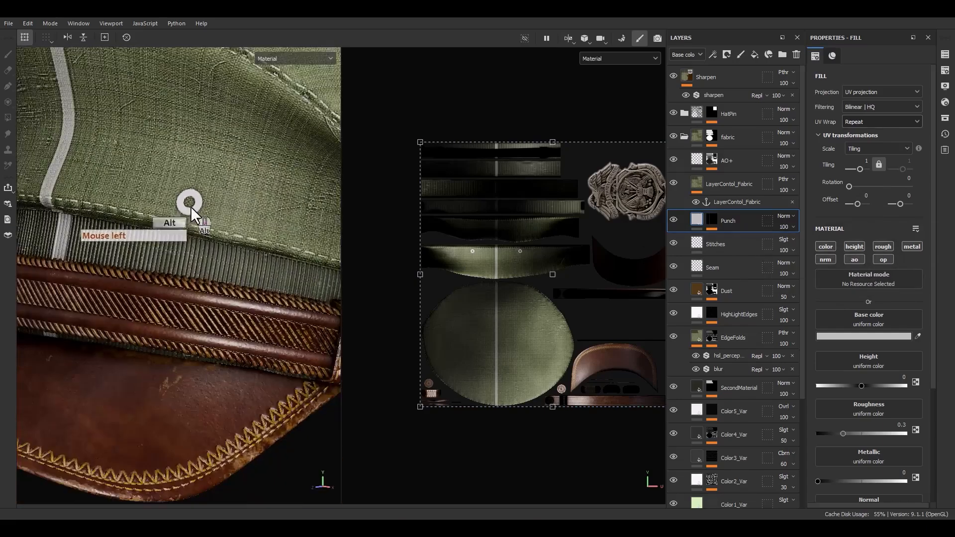
{"action": "middle_click_drag", "start_coordinate": [190, 206], "coordinate": [158, 237], "text": "alt"}
{"action": "left_click_drag", "start_coordinate": [158, 238], "coordinate": [293, 233], "text": "alt"}
{"action": "middle_click_drag", "start_coordinate": [293, 234], "coordinate": [335, 261], "text": "alt"}
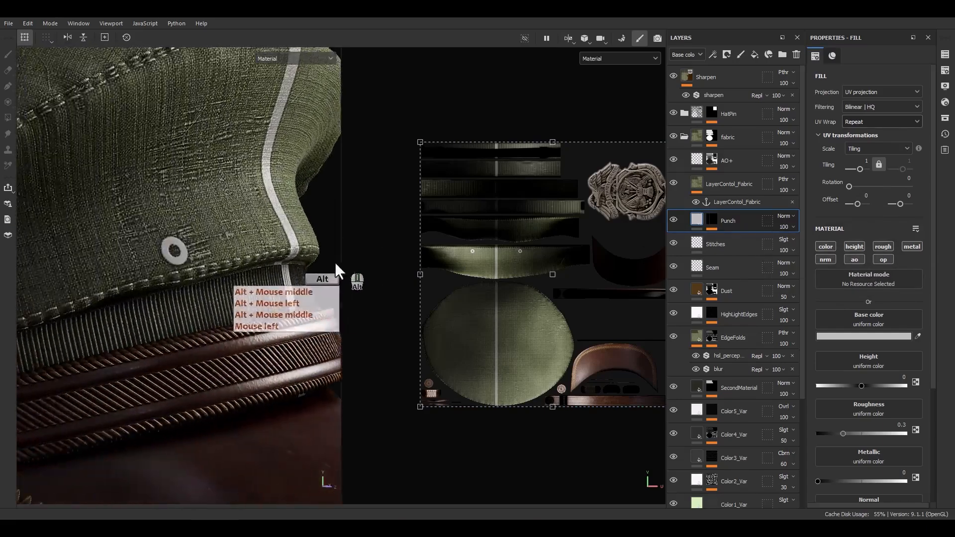
{"action": "left_click_drag", "start_coordinate": [335, 261], "coordinate": [170, 268], "text": "alt"}
{"action": "scroll", "coordinate": [288, 246], "scroll_direction": "up", "scroll_amount": 2}
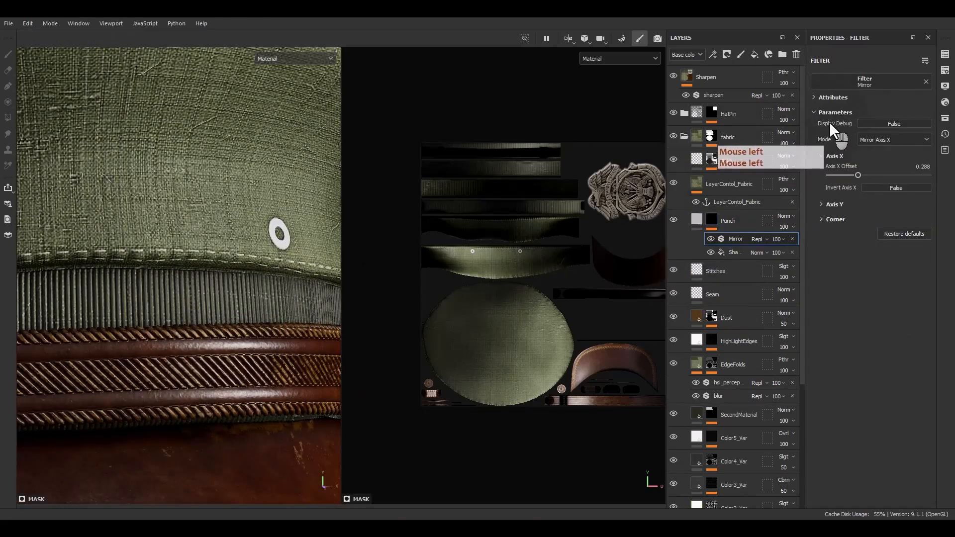
{"action": "left_click", "coordinate": [729, 251]}
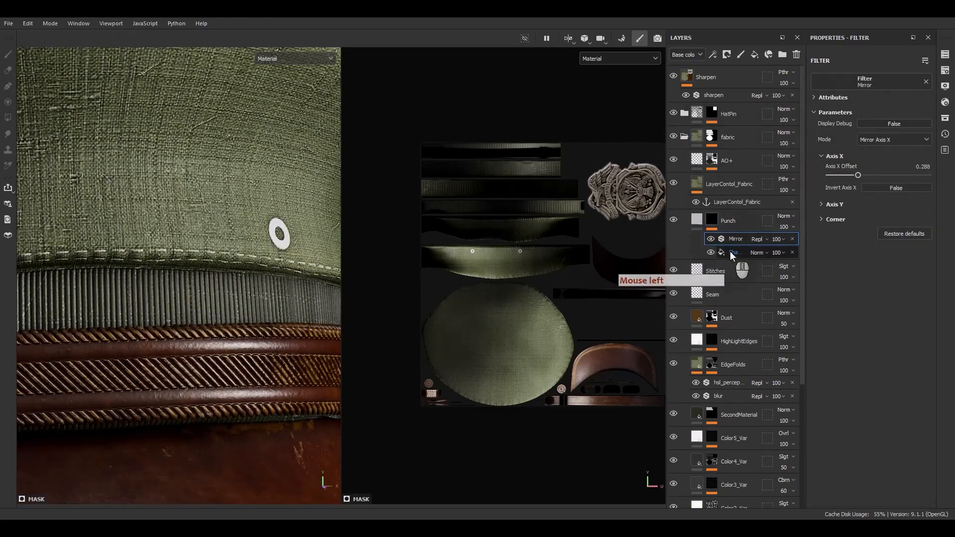
{"action": "left_click_drag", "start_coordinate": [872, 323], "coordinate": [855, 325]}
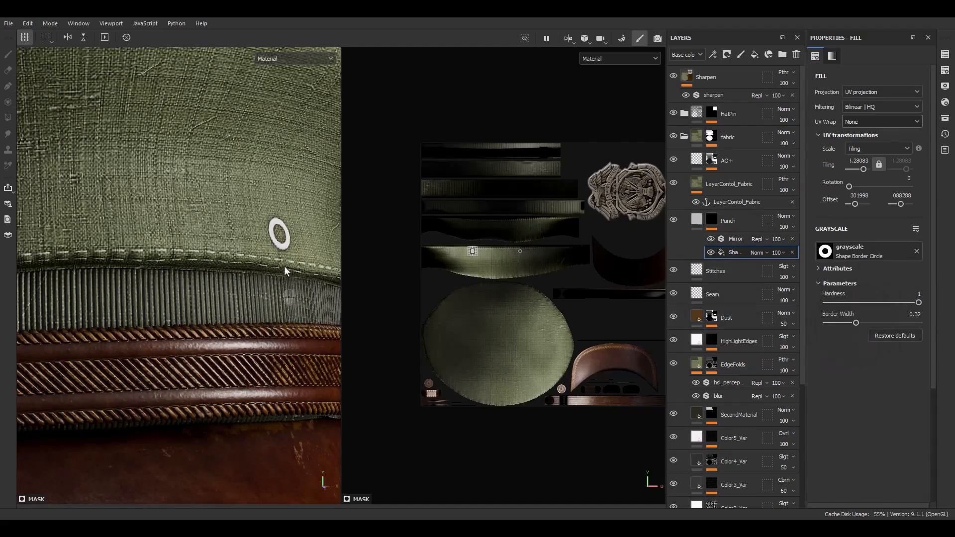
- Examine the thinner mirrored rings on the hat's front from several angles and distances
{"action": "left_click_drag", "start_coordinate": [288, 271], "coordinate": [226, 262], "text": "alt"}
{"action": "right_click_drag", "start_coordinate": [226, 263], "coordinate": [189, 80], "text": "alt"}
{"action": "middle_click_drag", "start_coordinate": [189, 79], "coordinate": [244, 209], "text": "alt"}
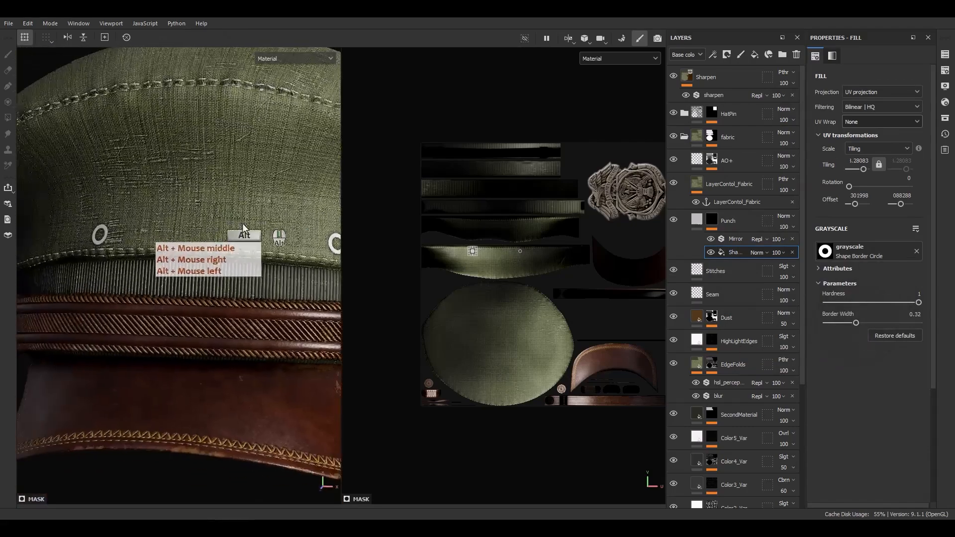
{"action": "mouse_move", "coordinate": [244, 209]}
{"action": "left_mouse_down", "text": "alt"}
{"action": "mouse_move", "coordinate": [328, 219]}
{"action": "mouse_move", "coordinate": [235, 220]}
{"action": "left_mouse_up", "text": "alt"}
{"action": "right_click_drag", "start_coordinate": [235, 220], "coordinate": [190, 173], "text": "alt"}
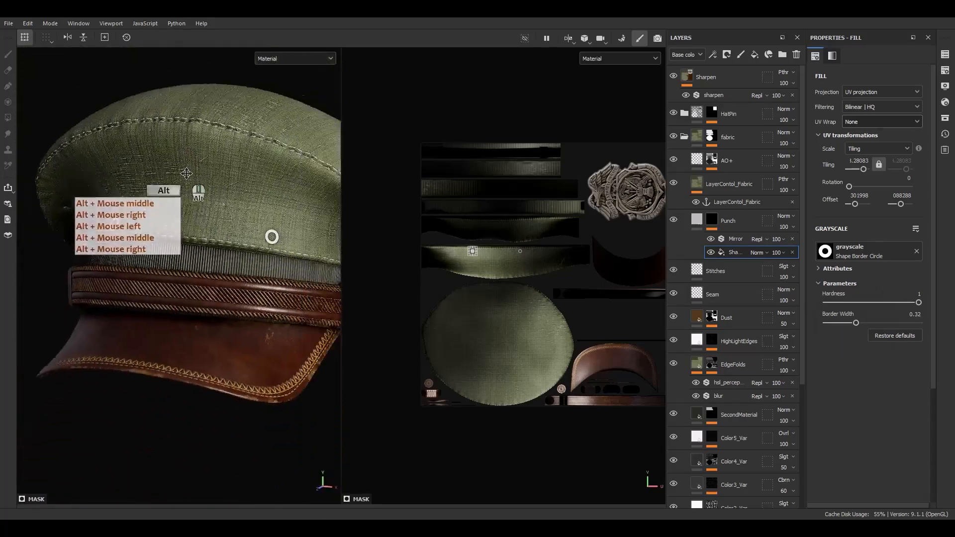
{"action": "left_click_drag", "start_coordinate": [191, 174], "coordinate": [129, 186], "text": "alt"}
{"action": "middle_click_drag", "start_coordinate": [129, 186], "coordinate": [180, 195], "text": "alt"}
{"action": "left_click_drag", "start_coordinate": [180, 195], "coordinate": [288, 213], "text": "alt"}
{"action": "middle_click_drag", "start_coordinate": [288, 213], "coordinate": [228, 201], "text": "alt"}
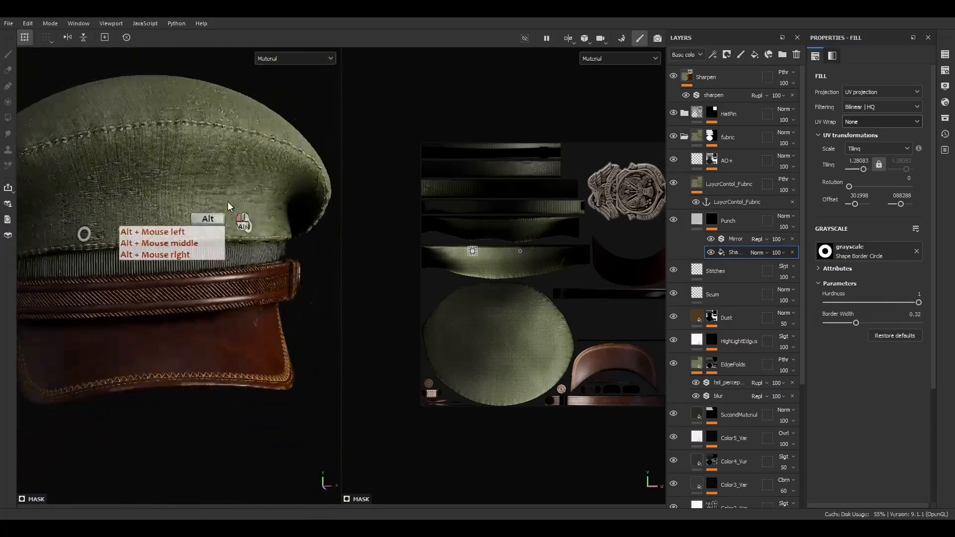
{"action": "right_click_drag", "start_coordinate": [227, 202], "coordinate": [486, 266], "text": "alt"}
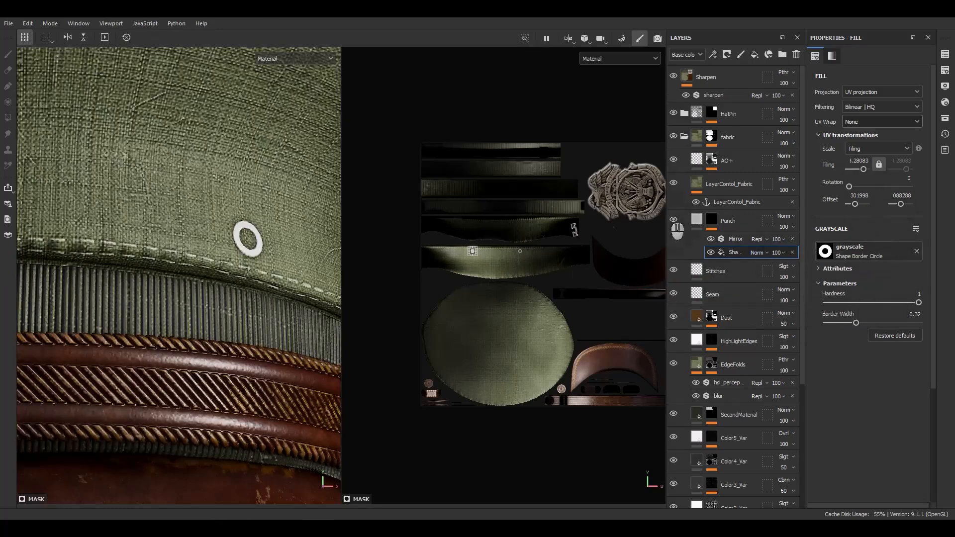
- Scale the ring down in the 2D UV view and soften its edge with a Hardness of 0.35
{"action": "scroll", "coordinate": [473, 252], "scroll_direction": "up", "scroll_amount": 10}
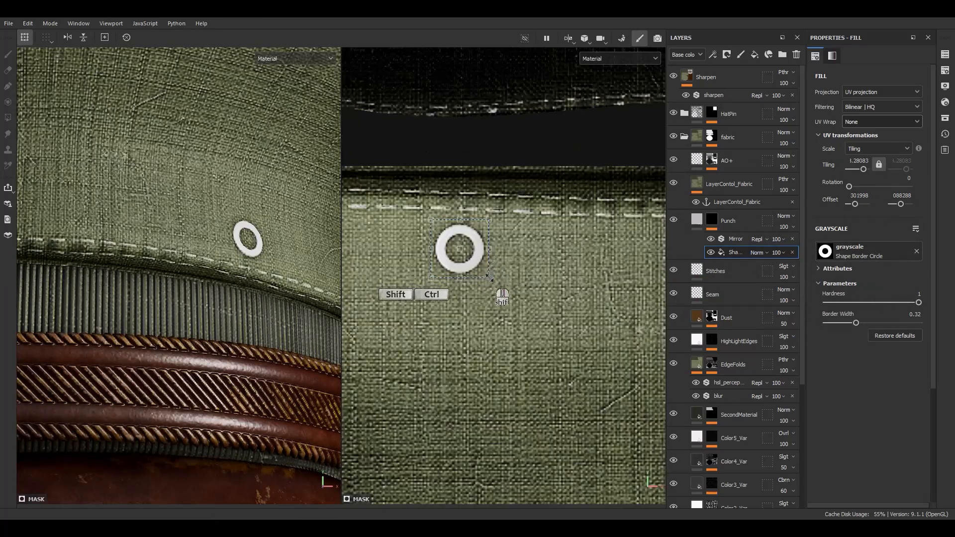
{"action": "left_click_drag", "start_coordinate": [489, 279], "coordinate": [485, 273], "text": "ctrl+shift"}
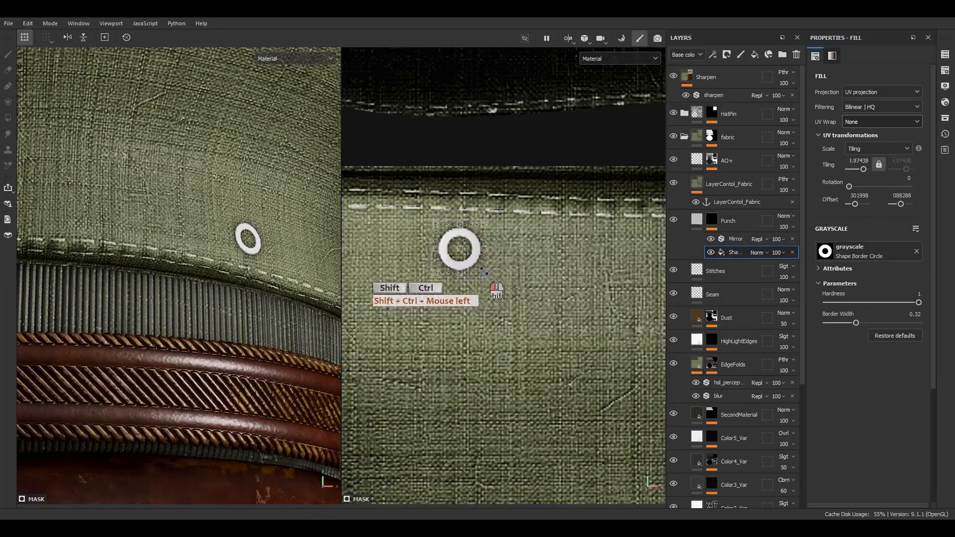
{"action": "left_click_drag", "start_coordinate": [224, 254], "coordinate": [324, 279], "text": "alt"}
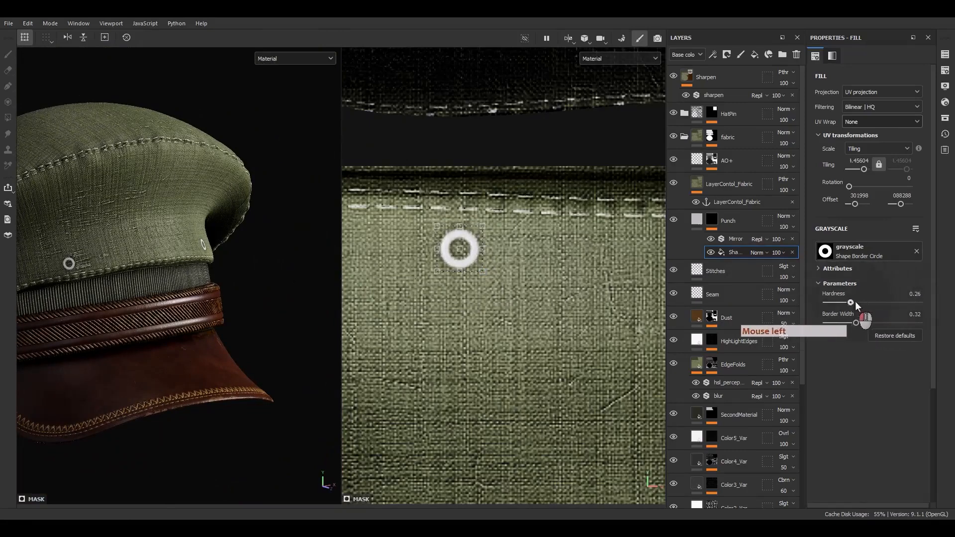
{"action": "left_click_drag", "start_coordinate": [856, 302], "coordinate": [859, 302]}
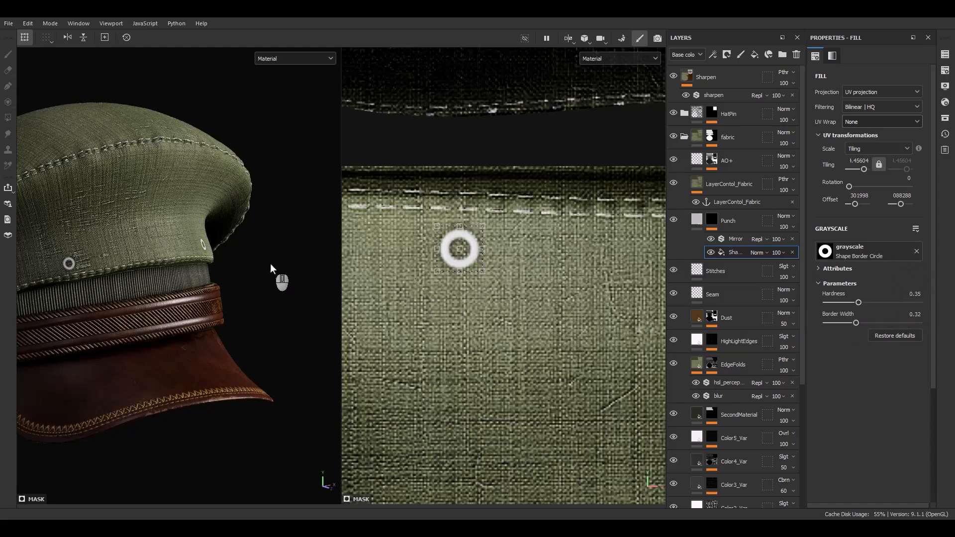
- Set the Punch layer's fill Height to 0.2 to raise the rings from the fabric
{"action": "left_click_drag", "start_coordinate": [127, 285], "coordinate": [358, 274], "text": "alt"}
{"action": "left_click", "coordinate": [731, 226]}
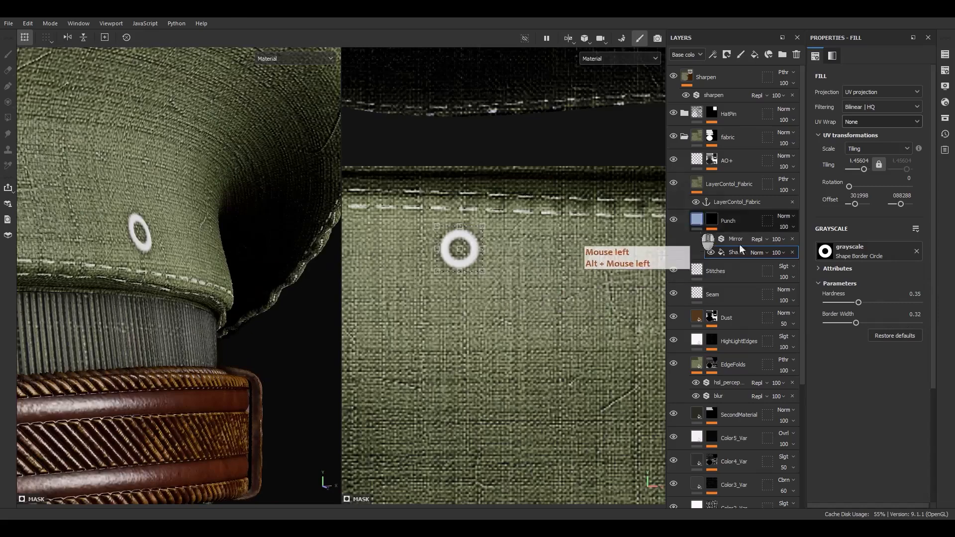
{"action": "left_click_drag", "start_coordinate": [861, 388], "coordinate": [867, 388]}
{"action": "double_click", "coordinate": [895, 378]}
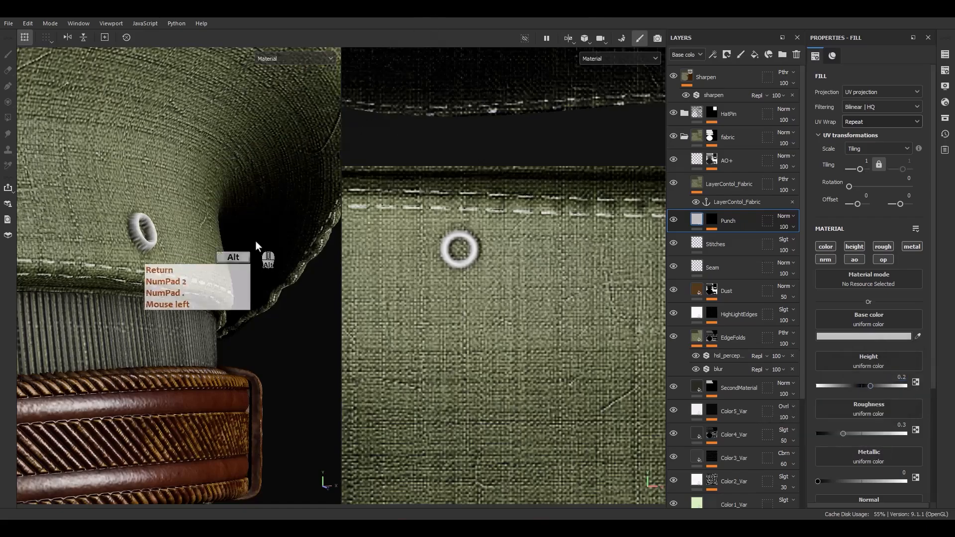
- Sharpen the raised ring's profile by setting the circle fill's Hardness to 0.58 in the Punch mask
{"action": "middle_click_drag", "start_coordinate": [255, 240], "coordinate": [291, 239], "text": "alt"}
{"action": "left_click_drag", "start_coordinate": [291, 240], "coordinate": [233, 228], "text": "alt"}
{"action": "middle_click_drag", "start_coordinate": [233, 228], "coordinate": [416, 298], "text": "alt"}
{"action": "left_click_drag", "start_coordinate": [416, 298], "coordinate": [207, 272], "text": "alt"}
{"action": "left_click", "coordinate": [715, 222]}
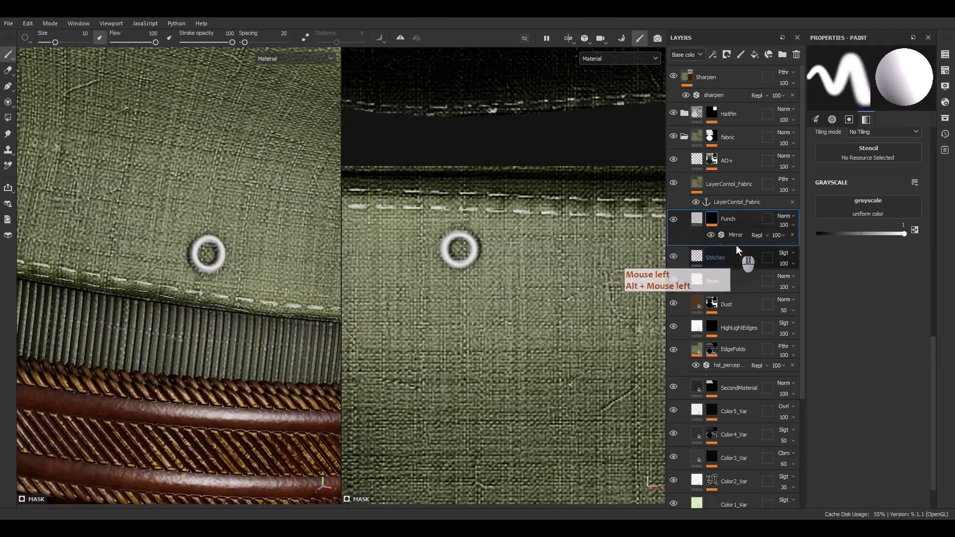
{"action": "left_click", "coordinate": [762, 257]}
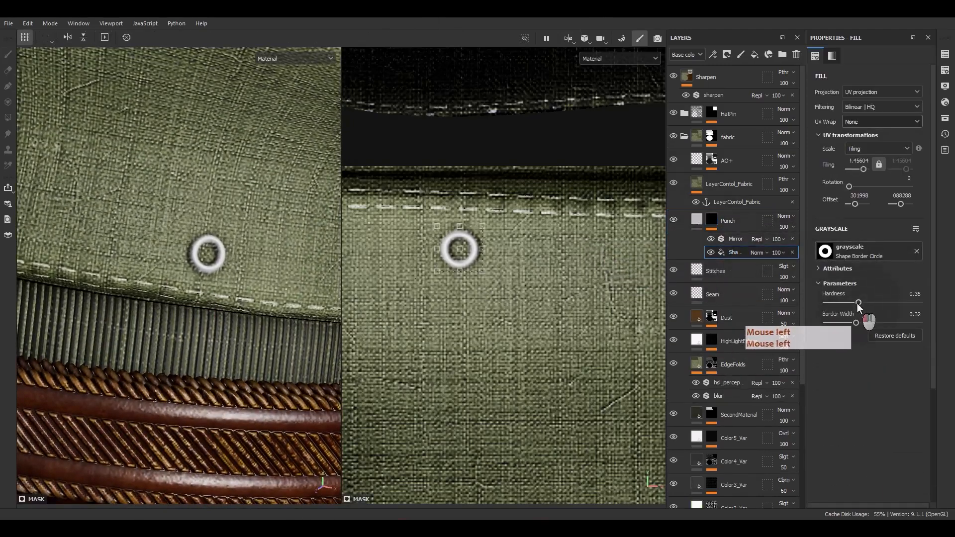
{"action": "left_click_drag", "start_coordinate": [859, 303], "coordinate": [880, 304]}
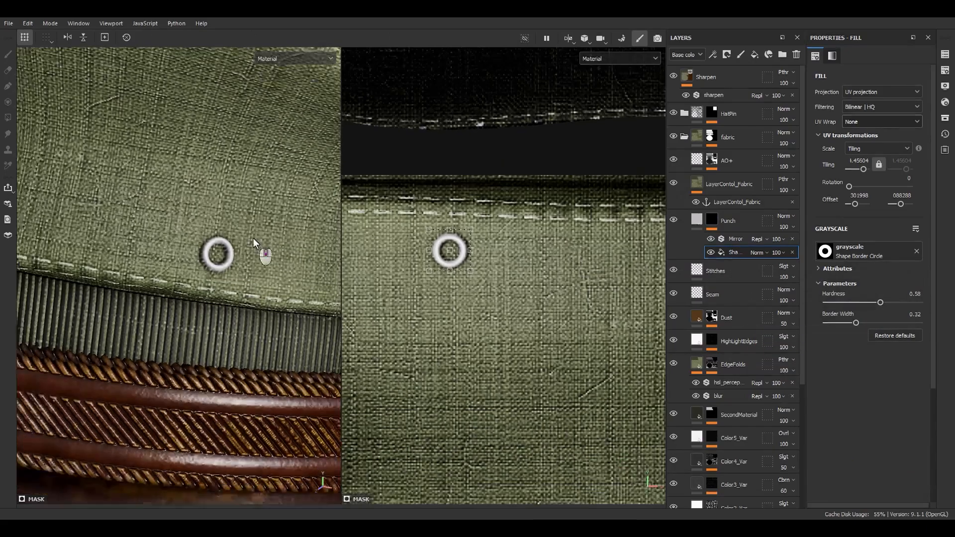
- Add a fill layer above the Punch layer and name it punch_opacity
{"action": "mouse_move", "coordinate": [257, 245]}
{"action": "left_mouse_down", "text": "alt"}
{"action": "mouse_move", "coordinate": [290, 258]}
{"action": "mouse_move", "coordinate": [335, 248]}
{"action": "mouse_move", "coordinate": [280, 227]}
{"action": "mouse_move", "coordinate": [200, 242]}
{"action": "mouse_move", "coordinate": [308, 267]}
{"action": "mouse_move", "coordinate": [229, 261]}
{"action": "mouse_move", "coordinate": [251, 257]}
{"action": "left_mouse_up", "text": "alt"}
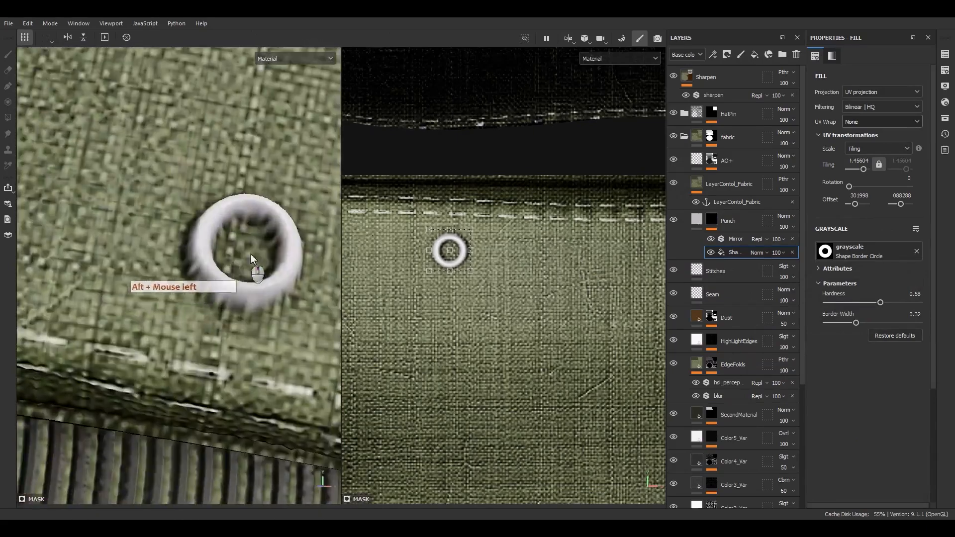
{"action": "left_click", "coordinate": [697, 219]}
{"action": "left_click", "coordinate": [752, 57]}
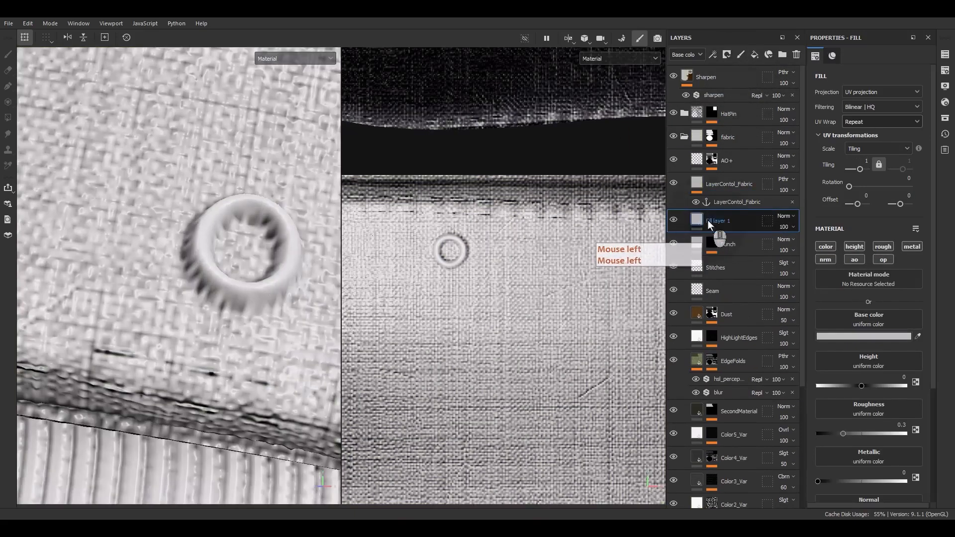
{"action": "double_click", "coordinate": [708, 220]}
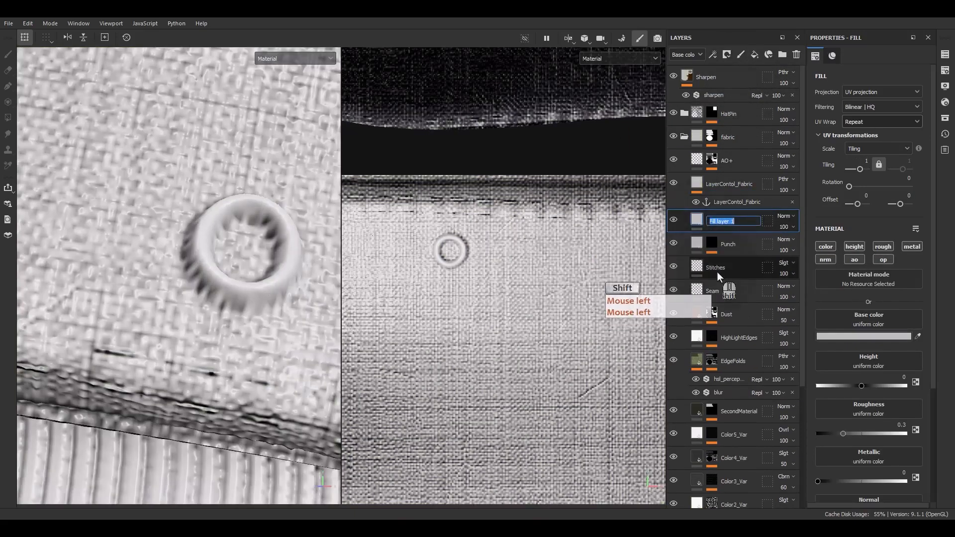
{"action": "type", "text": "pun"}
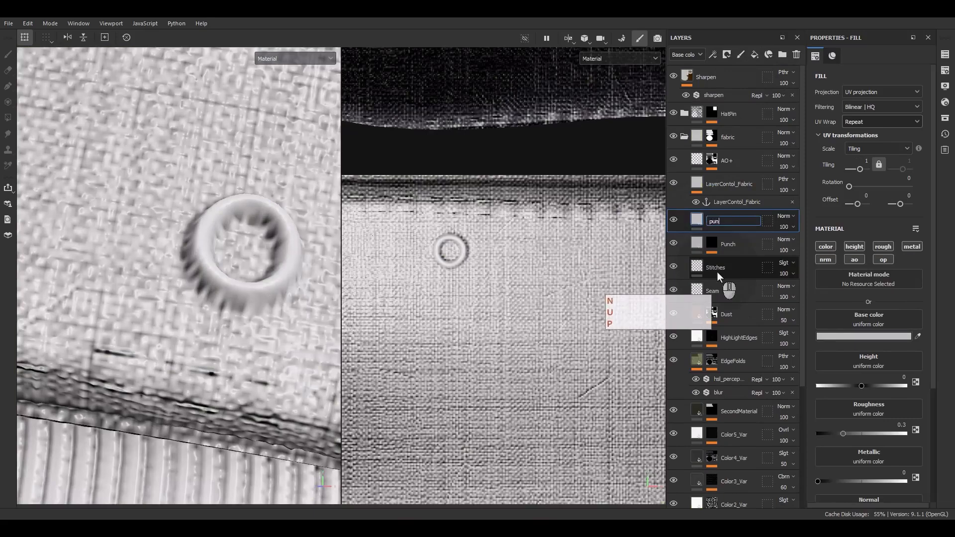
{"action": "type", "text": "ch_o"}
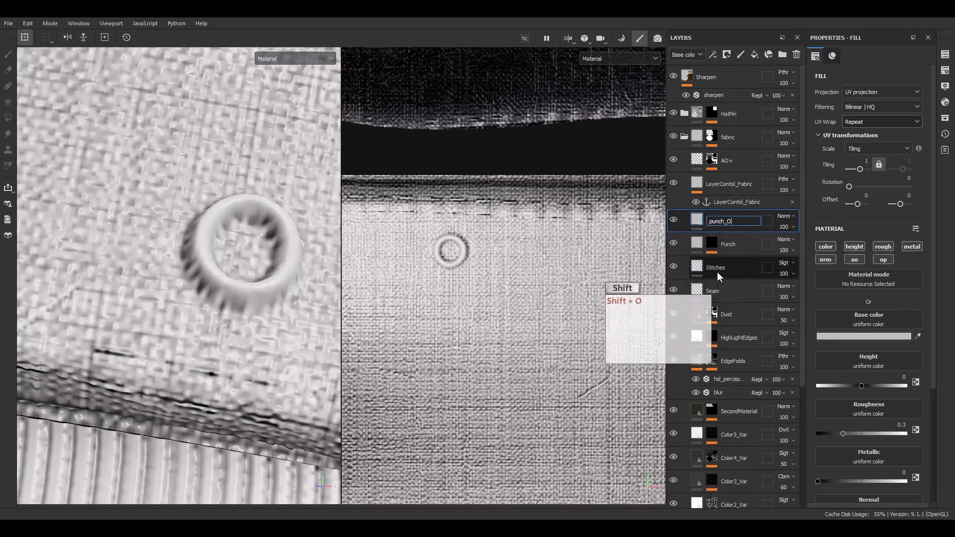
{"action": "type", "text": "p"}
{"action": "key", "text": "BackSpace"}
{"action": "type", "text": "opacity"}
{"action": "key", "text": "Return"}
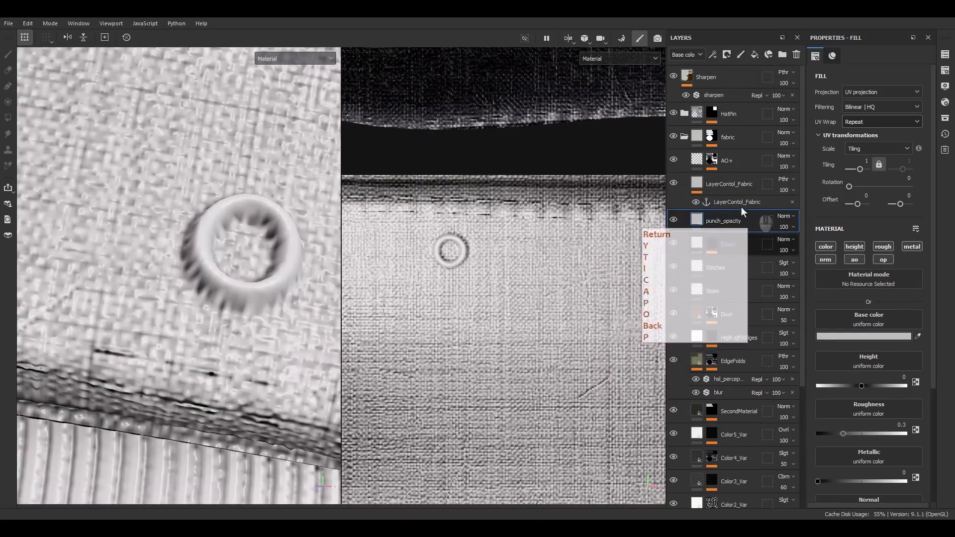
- Give punch_opacity a black mask, restrict its fill to the opacity channel only, and lower the Opacity to its minimum
{"action": "right_click", "coordinate": [730, 220]}
{"action": "left_click", "coordinate": [767, 23]}
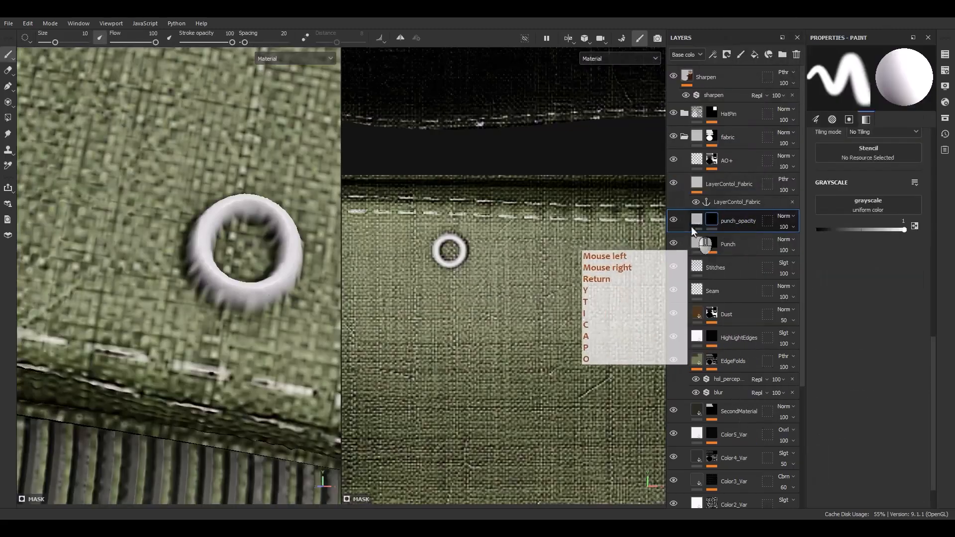
{"action": "left_click", "coordinate": [695, 222]}
{"action": "left_click", "coordinate": [884, 259], "text": "alt"}
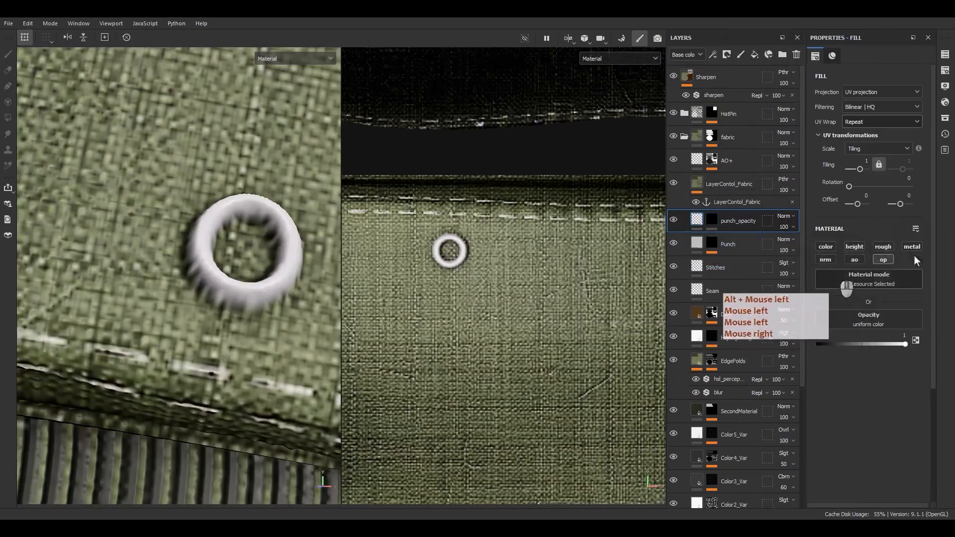
{"action": "left_click_drag", "start_coordinate": [860, 344], "coordinate": [796, 338]}
- Add an anchor point above the Mirror filter in the Punch layer's mask
{"action": "left_click", "coordinate": [710, 244]}
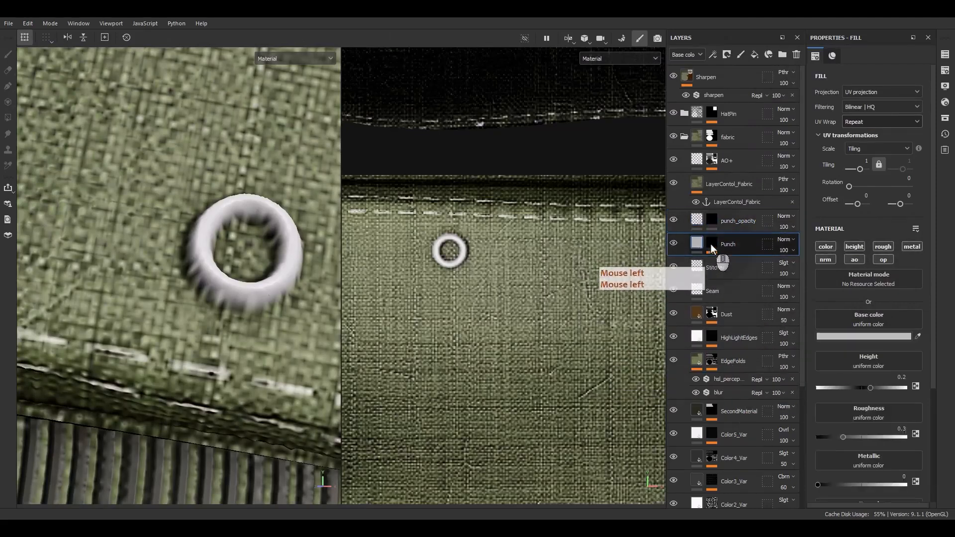
{"action": "left_click", "coordinate": [736, 271]}
{"action": "right_click", "coordinate": [732, 264]}
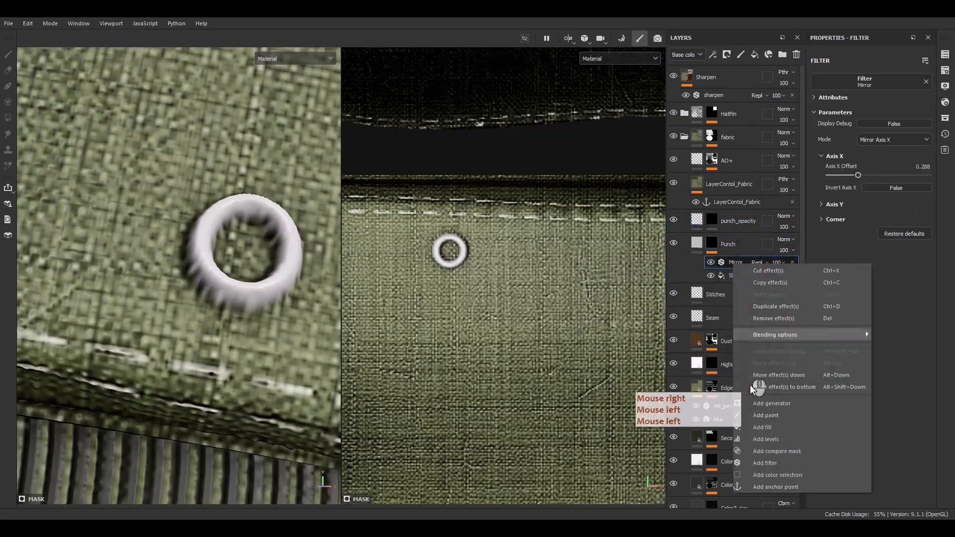
{"action": "left_click", "coordinate": [762, 488]}
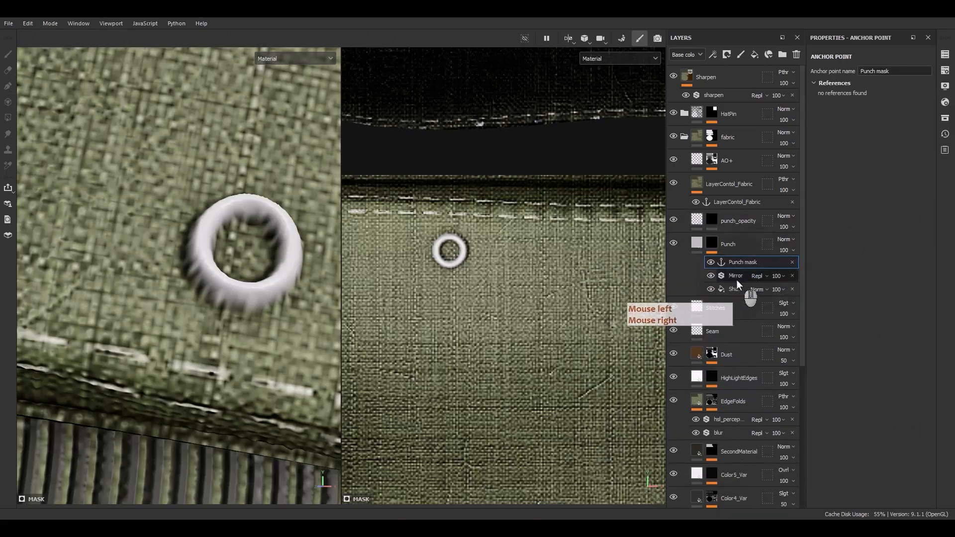
- Copy the Mirror filter and circle shape fill from the Punch mask into the punch_opacity mask
{"action": "left_click", "coordinate": [736, 280]}
{"action": "left_click", "coordinate": [730, 289], "text": "ctrl"}
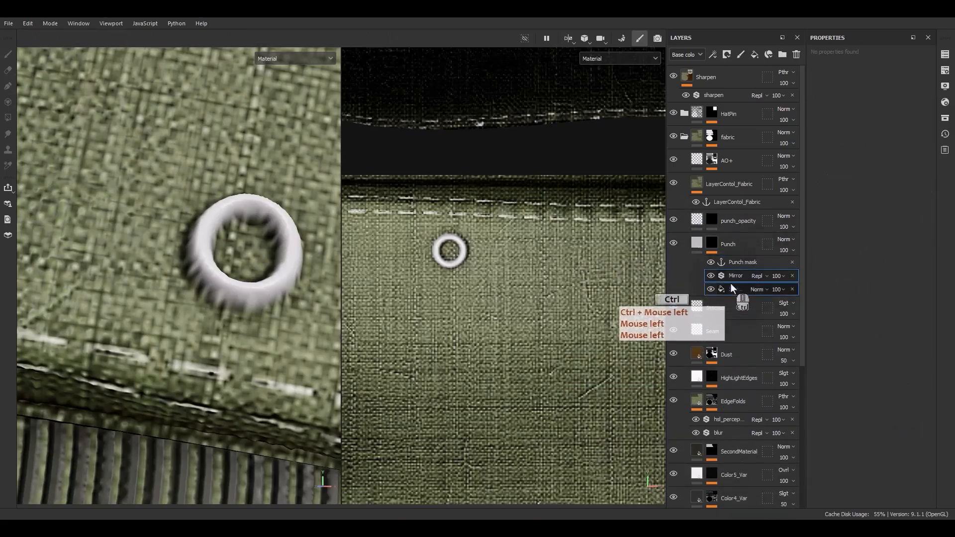
{"action": "left_click_drag", "start_coordinate": [728, 276], "coordinate": [724, 225], "text": "alt"}
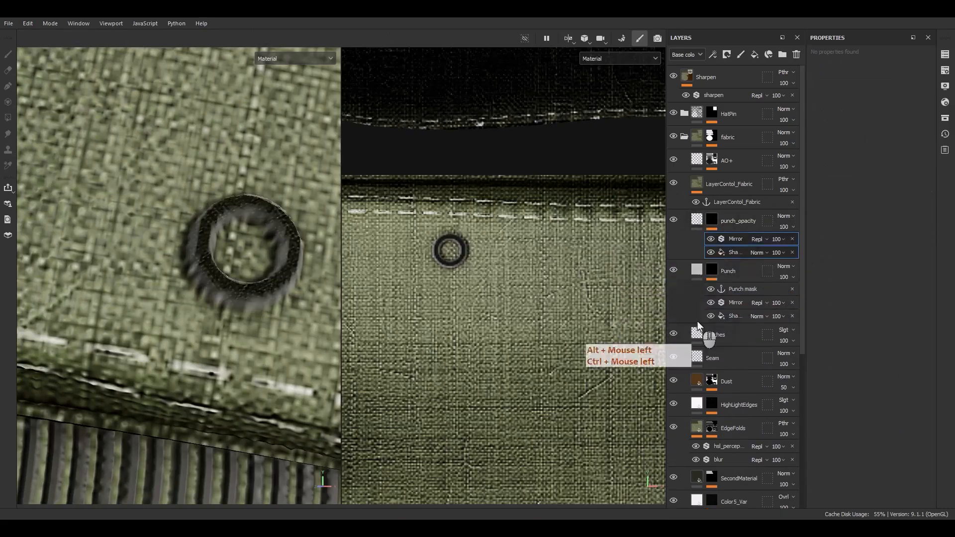
- Turn the punch_opacity mask's ring into a solid disc by setting the circle fill's Hardness and Border Width to 1
{"action": "left_click", "coordinate": [739, 251]}
{"action": "left_click", "coordinate": [866, 322]}
{"action": "left_click_drag", "start_coordinate": [866, 321], "coordinate": [904, 321]}
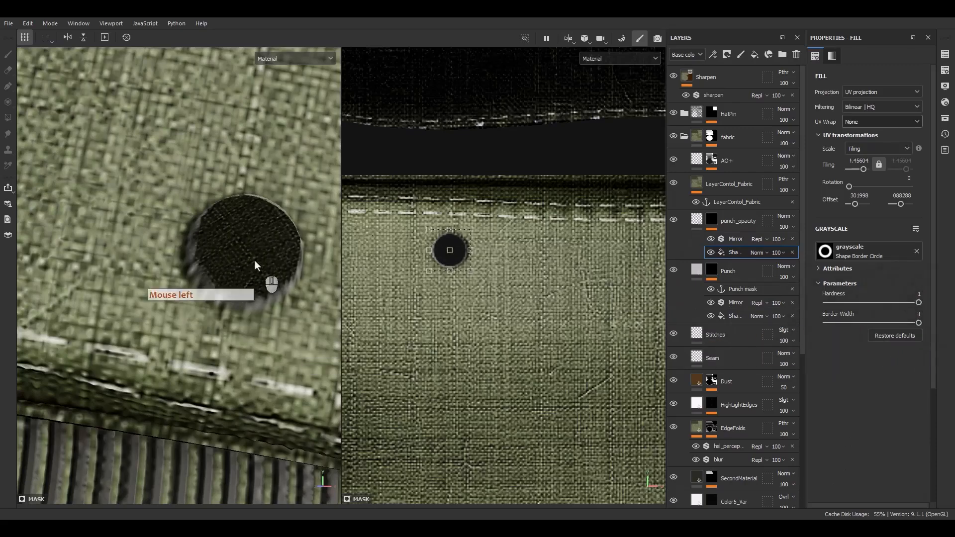
{"action": "left_click_drag", "start_coordinate": [254, 261], "coordinate": [209, 264], "text": "alt"}
- Add a fill above the Mirror filter in the punch_opacity mask, using the Punch mask anchor point as its grayscale source
{"action": "left_click", "coordinate": [735, 243]}
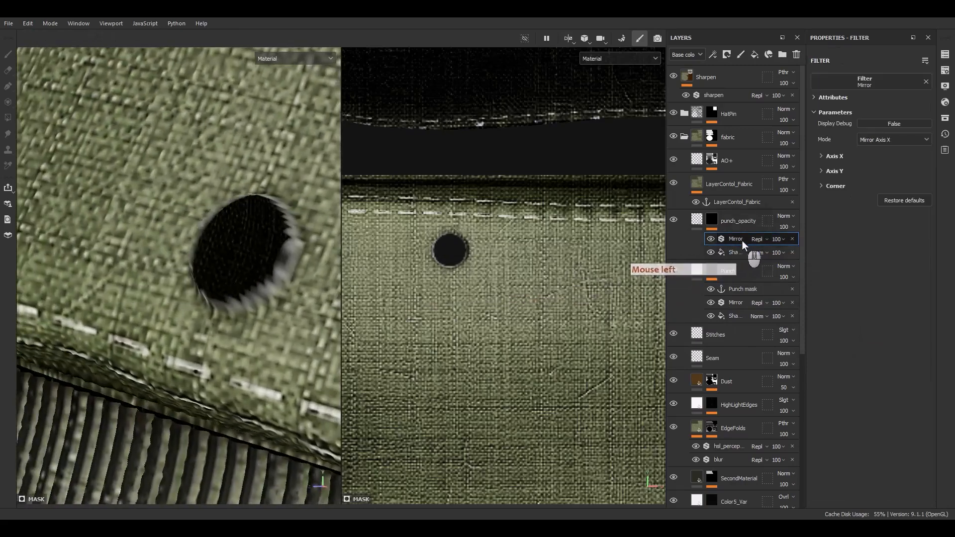
{"action": "right_click", "coordinate": [741, 240]}
{"action": "left_click", "coordinate": [780, 405]}
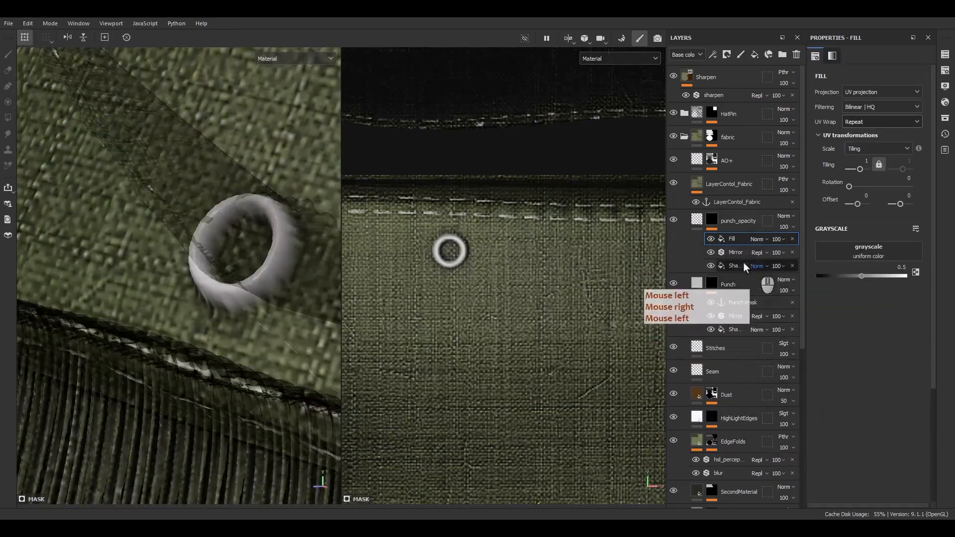
{"action": "left_click", "coordinate": [866, 253]}
{"action": "left_click", "coordinate": [875, 256]}
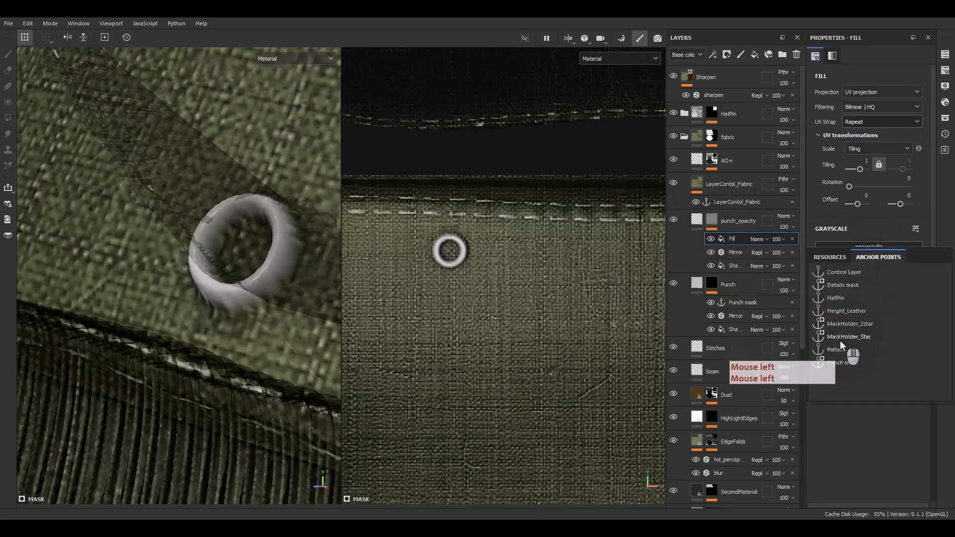
{"action": "left_click", "coordinate": [835, 363]}
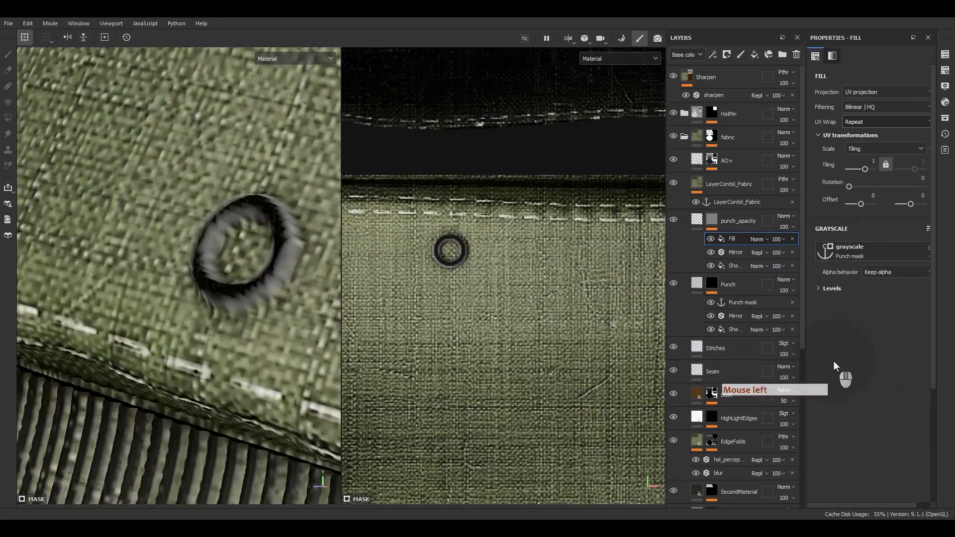
- Set the anchor fill's blending mode to Subtract so the ring is cut out of the opacity disc
{"action": "left_click", "coordinate": [759, 241]}
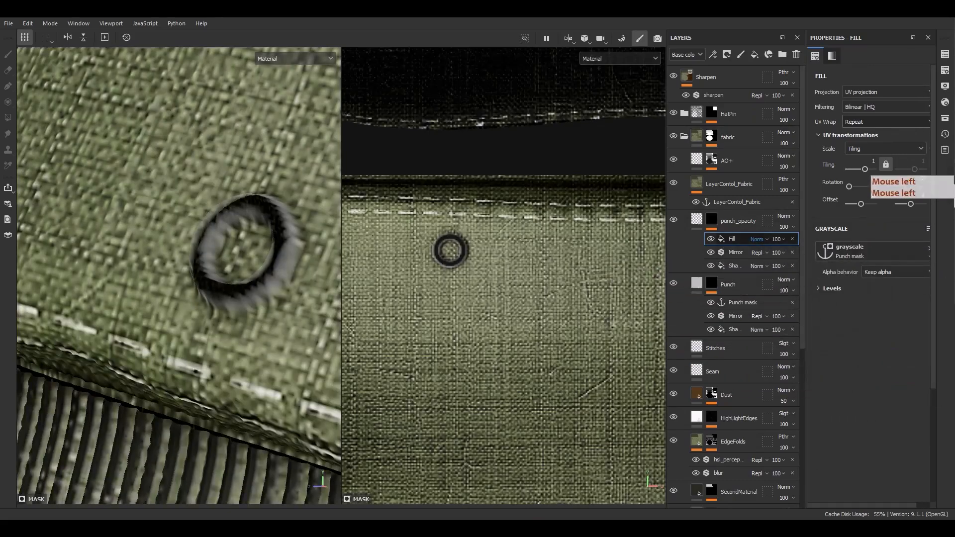
{"action": "left_click", "coordinate": [761, 105]}
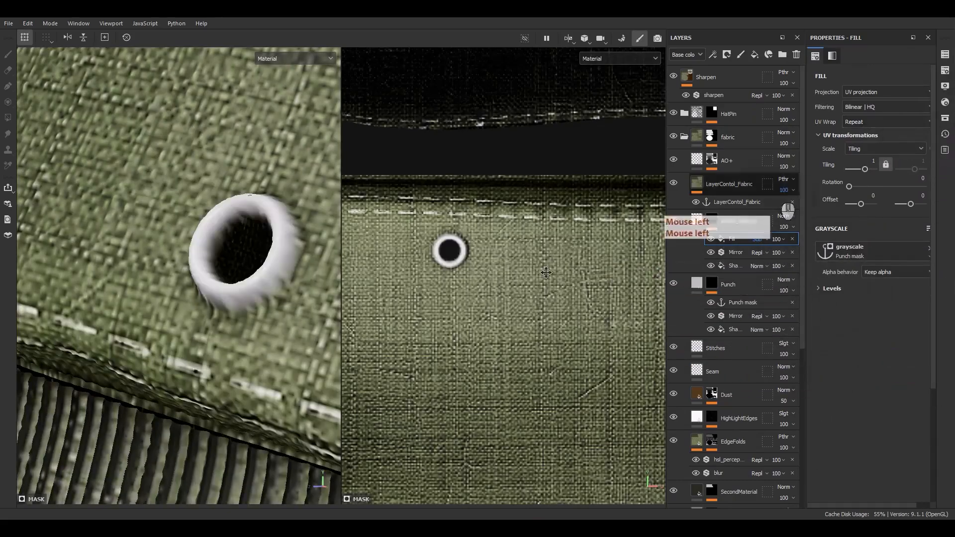
{"action": "left_click_drag", "start_coordinate": [220, 276], "coordinate": [321, 284], "text": "alt"}
- Isolate the punch_opacity mask and lower its circle fill's Hardness to clear the faint halo around the hole
{"action": "left_click", "coordinate": [712, 219], "text": "alt"}
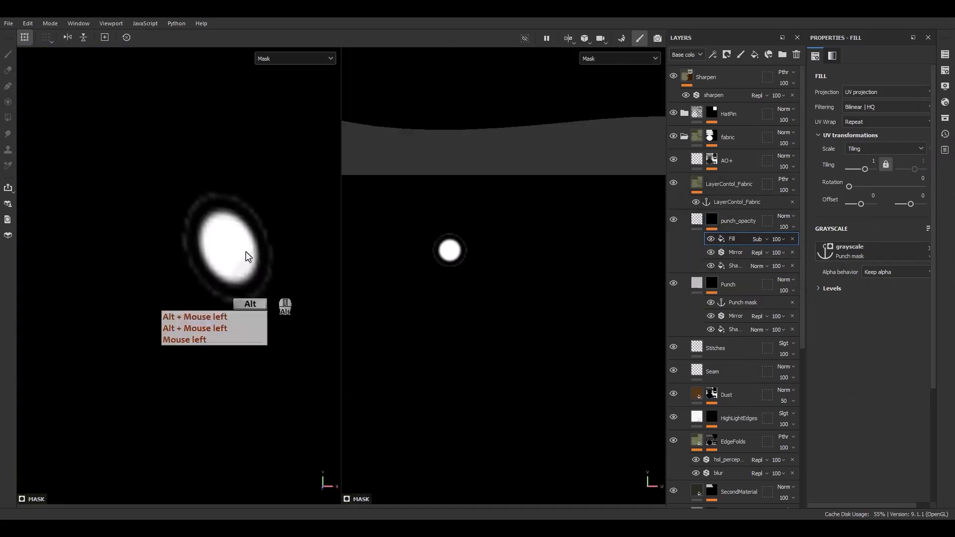
{"action": "left_click_drag", "start_coordinate": [247, 251], "coordinate": [228, 252], "text": "alt"}
{"action": "left_click", "coordinate": [735, 266]}
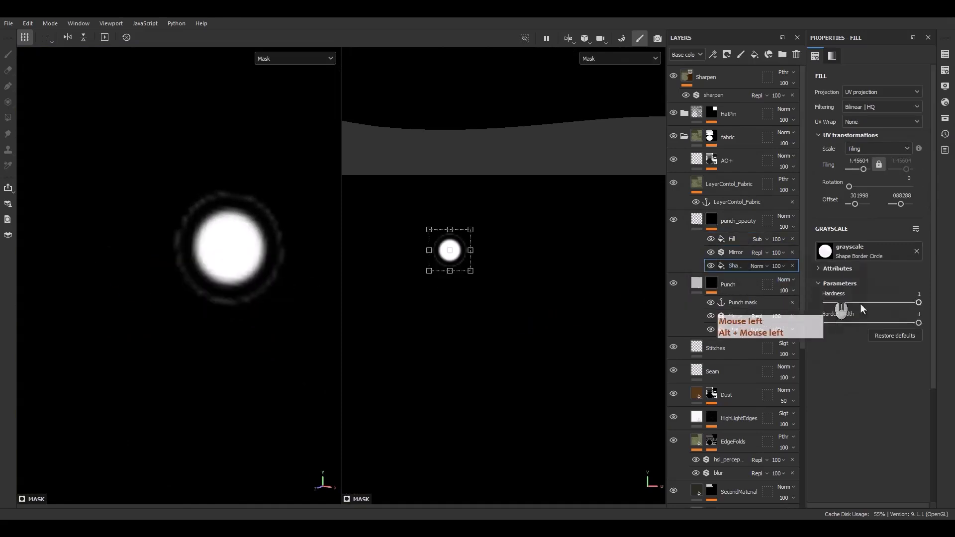
{"action": "left_click_drag", "start_coordinate": [915, 302], "coordinate": [879, 303]}
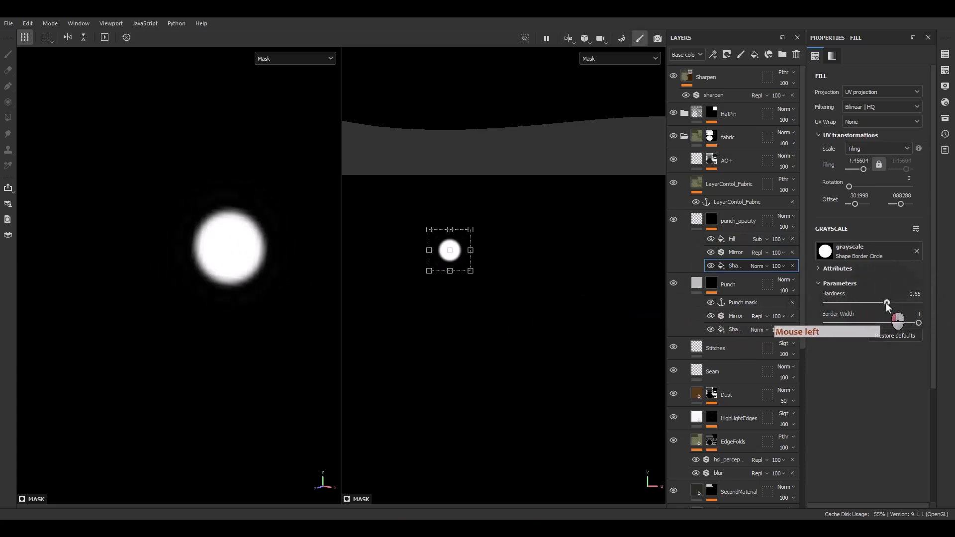
- Adjust the Levels of the Punch mask anchor fill, bringing the midtone value down to 0.55
{"action": "left_click", "coordinate": [732, 243]}
{"action": "right_click", "coordinate": [732, 241]}
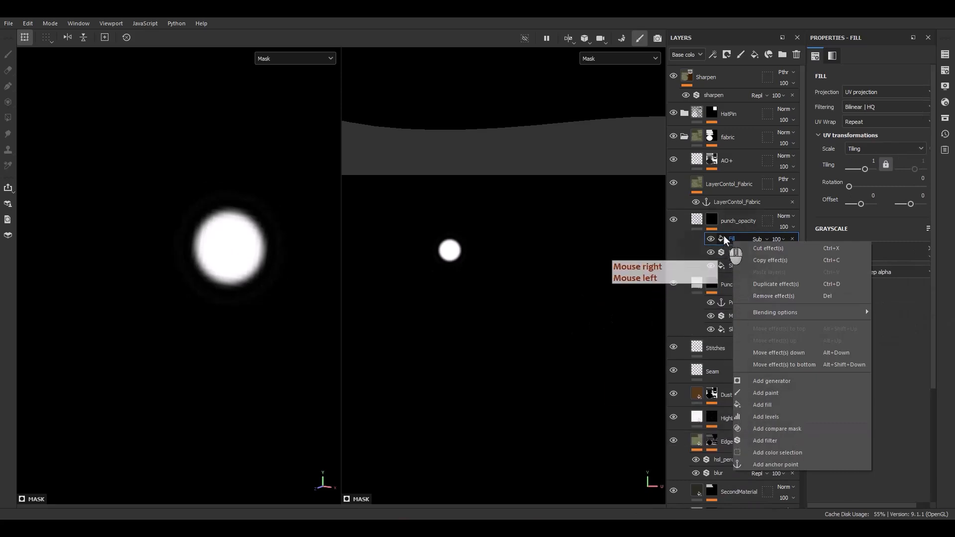
{"action": "left_click", "coordinate": [725, 236]}
{"action": "left_click", "coordinate": [832, 290]}
{"action": "left_click_drag", "start_coordinate": [888, 309], "coordinate": [861, 313]}
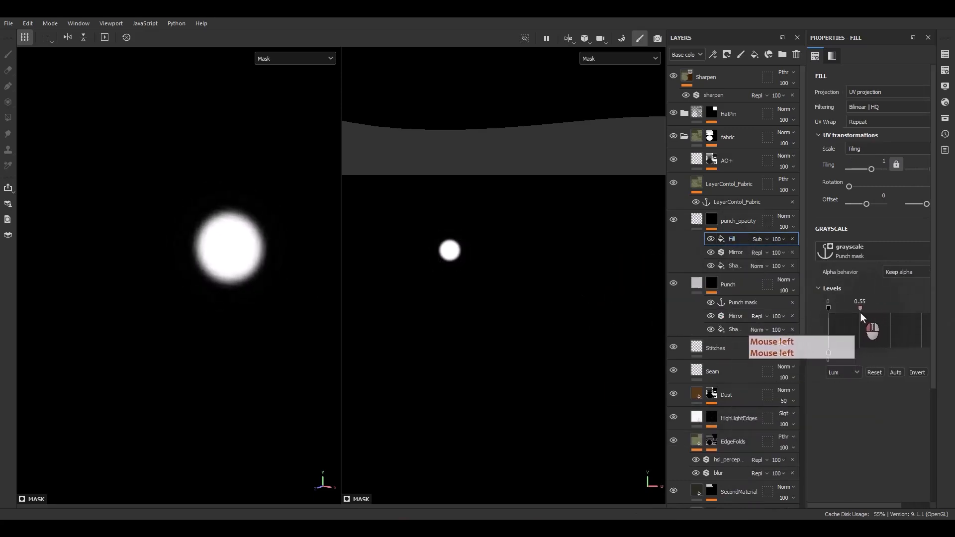
- Return to the material view and set the Punch layer's fill Height to 0.12
{"action": "left_click", "coordinate": [701, 223]}
{"action": "left_click_drag", "start_coordinate": [254, 244], "coordinate": [288, 243], "text": "alt"}
{"action": "key", "text": "f"}
{"action": "scroll", "coordinate": [283, 296], "scroll_direction": "up", "scroll_amount": 3}
{"action": "scroll", "coordinate": [283, 297], "scroll_direction": "up", "scroll_amount": 3}
{"action": "scroll", "coordinate": [288, 244], "scroll_direction": "up", "scroll_amount": 1}
{"action": "left_click", "coordinate": [695, 244]}
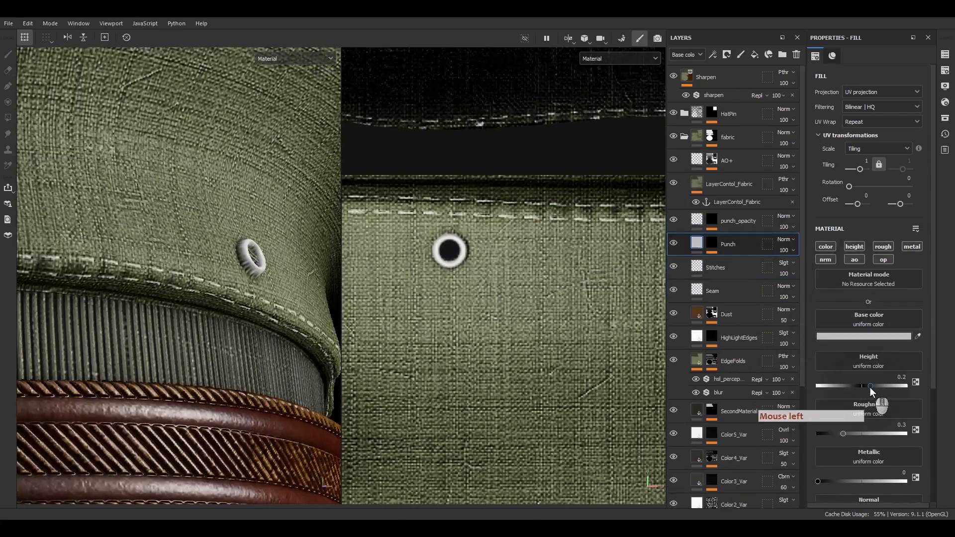
{"action": "left_click_drag", "start_coordinate": [869, 387], "coordinate": [867, 387]}
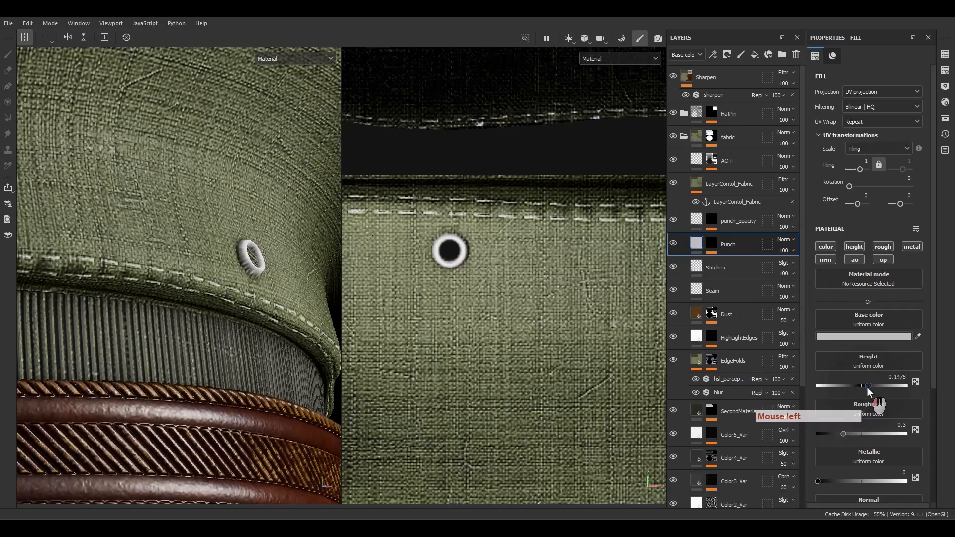
{"action": "left_click", "coordinate": [895, 377]}
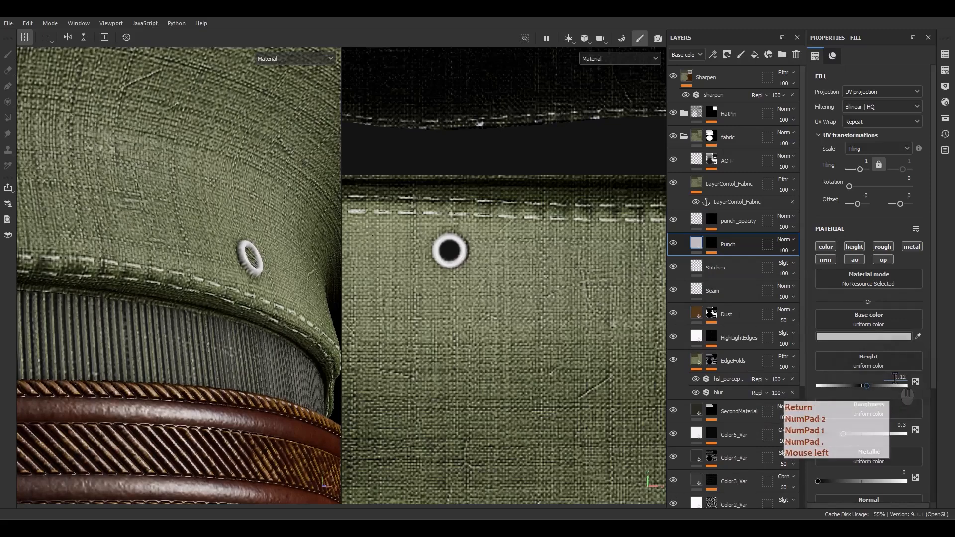
- Make the Punch rings shiny metal by setting the fill's Roughness to 0.0984 and Metallic to 1
{"action": "scroll", "coordinate": [845, 388], "scroll_direction": "down", "scroll_amount": 2}
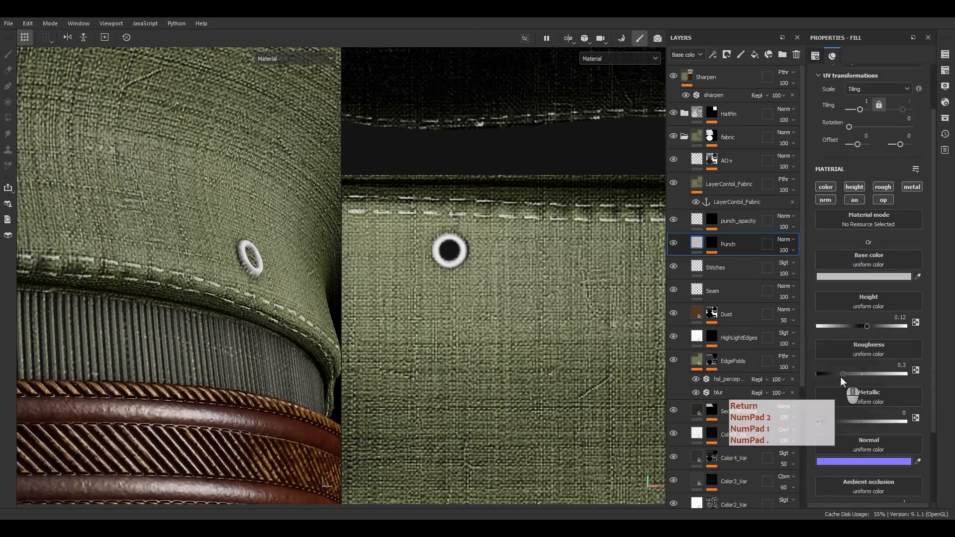
{"action": "left_click_drag", "start_coordinate": [840, 377], "coordinate": [824, 378]}
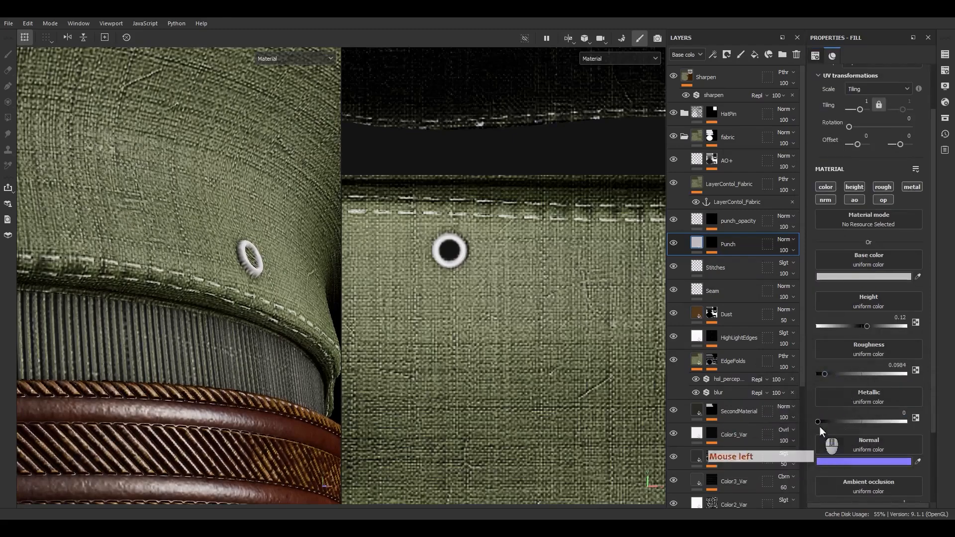
{"action": "left_click_drag", "start_coordinate": [333, 313], "coordinate": [163, 259], "text": "alt"}
{"action": "scroll", "coordinate": [882, 446], "scroll_direction": "down", "scroll_amount": 3}
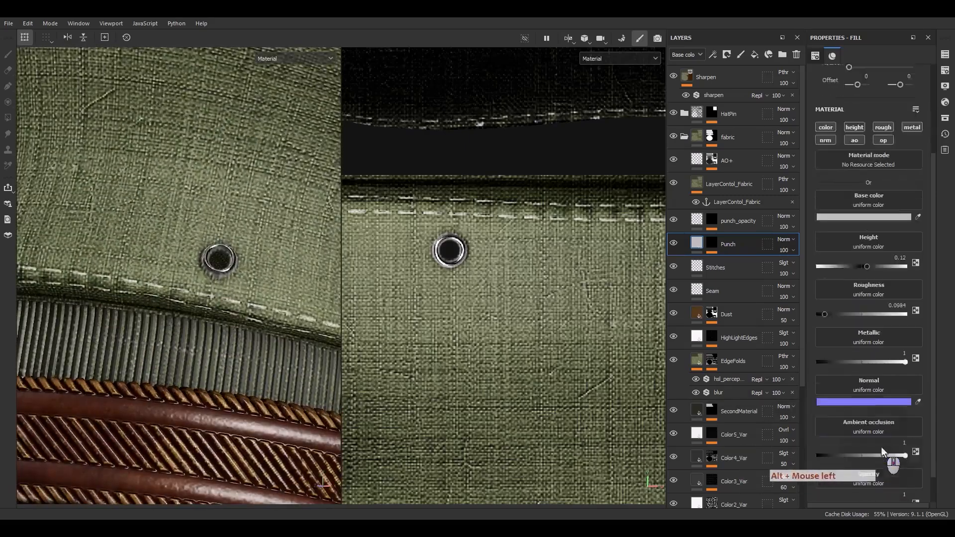
{"action": "scroll", "coordinate": [614, 401], "scroll_direction": "down", "scroll_amount": 1}
{"action": "scroll", "coordinate": [246, 259], "scroll_direction": "down", "scroll_amount": 5}
- Examine the eyelets across the hat's individual channel views, from base color through height, metallic and ambient occlusion to the combined normal
{"action": "left_click_drag", "start_coordinate": [247, 260], "coordinate": [227, 284], "text": "alt"}
{"action": "key", "text": "c"}
{"action": "key", "text": "c"}
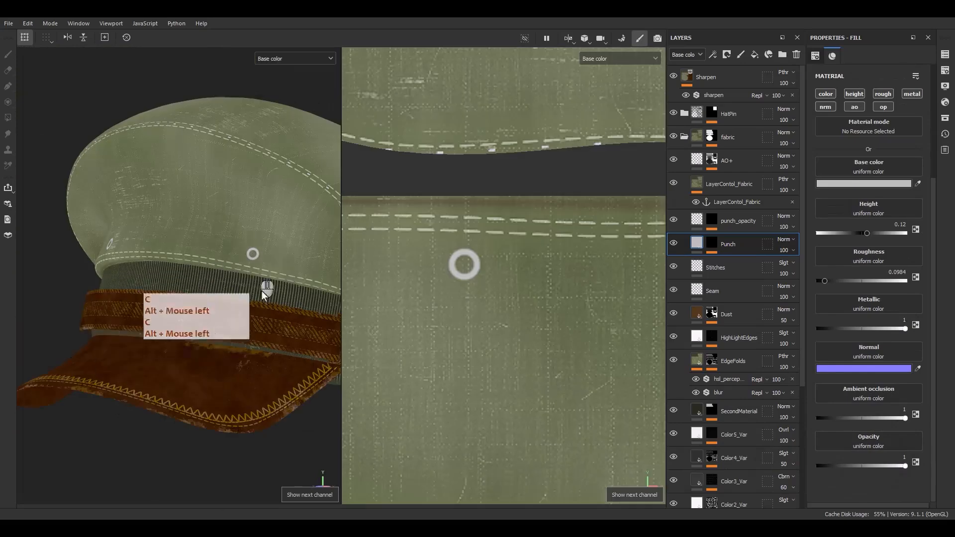
{"action": "key", "text": "c"}
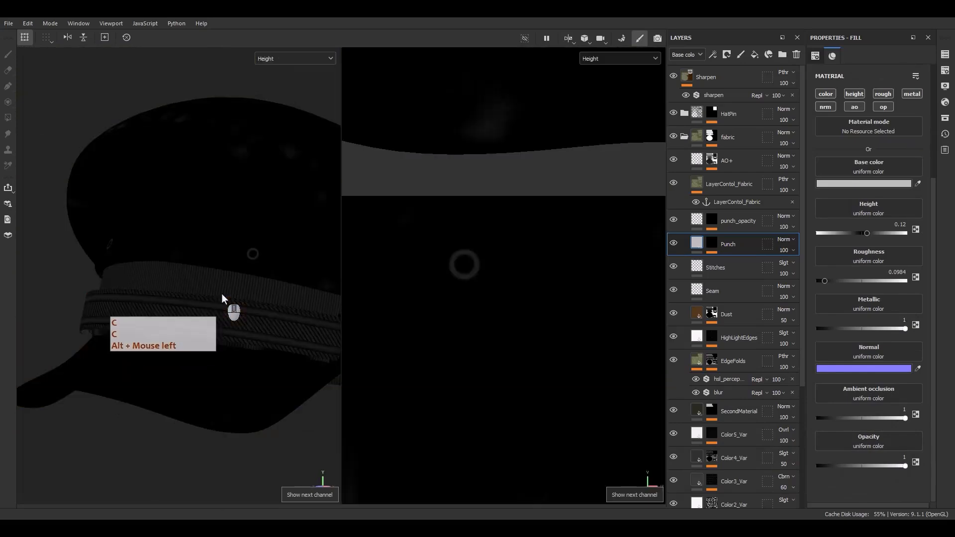
{"action": "key", "text": "c"}
{"action": "key", "text": "c"}
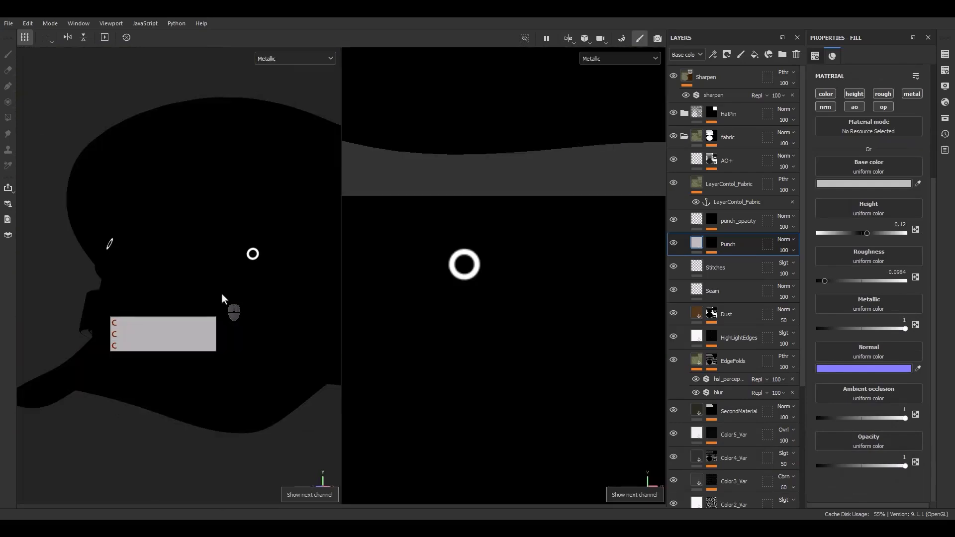
{"action": "key", "text": "c"}
{"action": "key", "text": "c"}
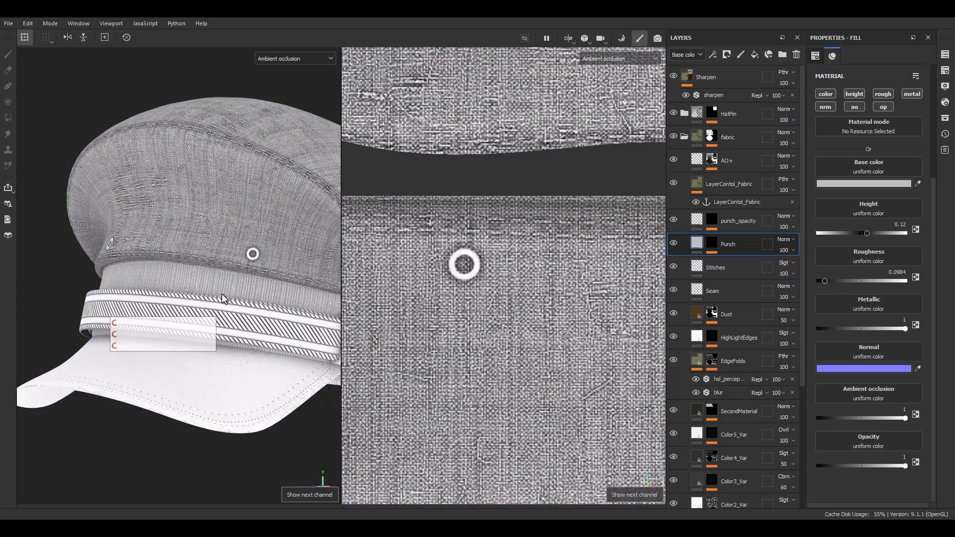
{"action": "key", "text": "c"}
{"action": "key", "text": "c"}
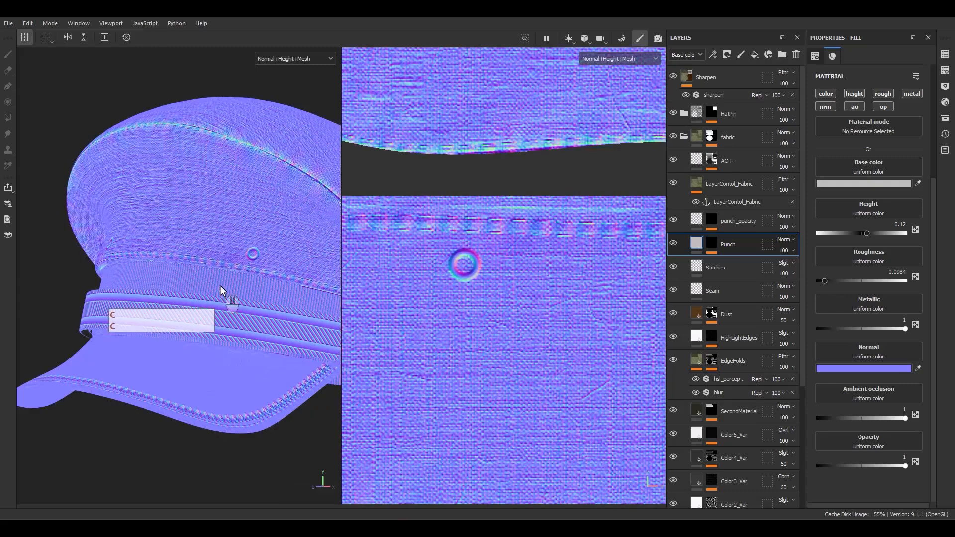
- Return to the material view and inspect the whole hat with its metal eyelets from several angles
{"action": "left_click_drag", "start_coordinate": [298, 228], "coordinate": [351, 237], "text": "alt"}
{"action": "key", "text": "m"}
{"action": "right_click_drag", "start_coordinate": [351, 237], "coordinate": [271, 141], "text": "alt"}
{"action": "left_click_drag", "start_coordinate": [270, 141], "coordinate": [201, 186], "text": "alt"}
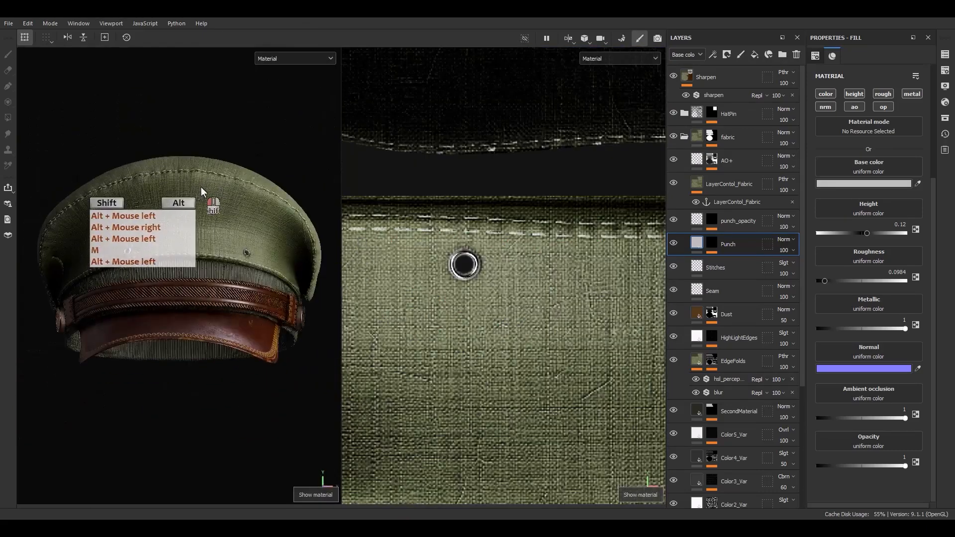
{"action": "right_click_drag", "start_coordinate": [201, 186], "coordinate": [272, 186], "text": "alt"}
{"action": "left_click_drag", "start_coordinate": [272, 186], "coordinate": [222, 192], "text": "alt"}
{"action": "middle_click_drag", "start_coordinate": [222, 192], "coordinate": [232, 195], "text": "alt"}
{"action": "left_click_drag", "start_coordinate": [232, 195], "coordinate": [232, 250], "text": "alt"}
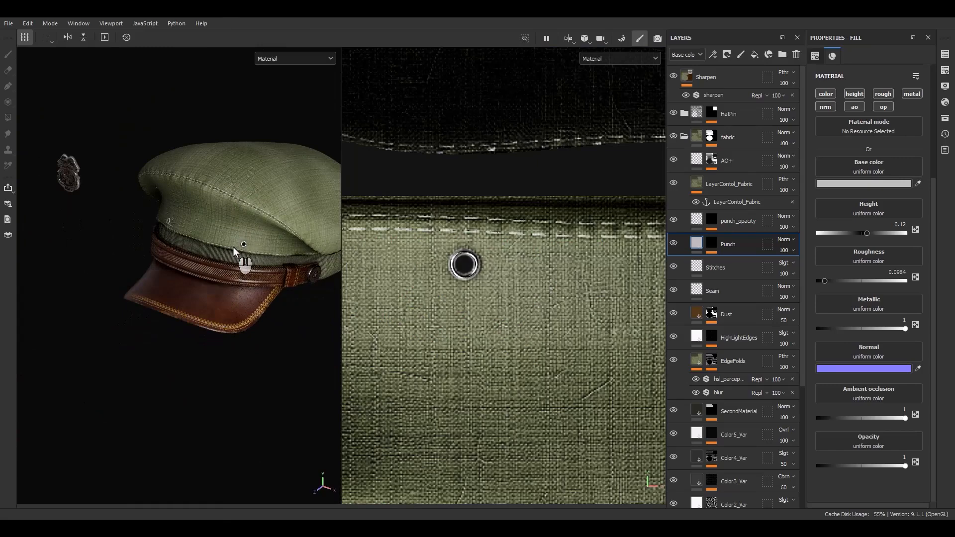
- Collapse the layer folders and open the texture export settings, choosing the Unreal Engine 4 + Height output template
{"action": "left_click", "coordinate": [685, 136]}
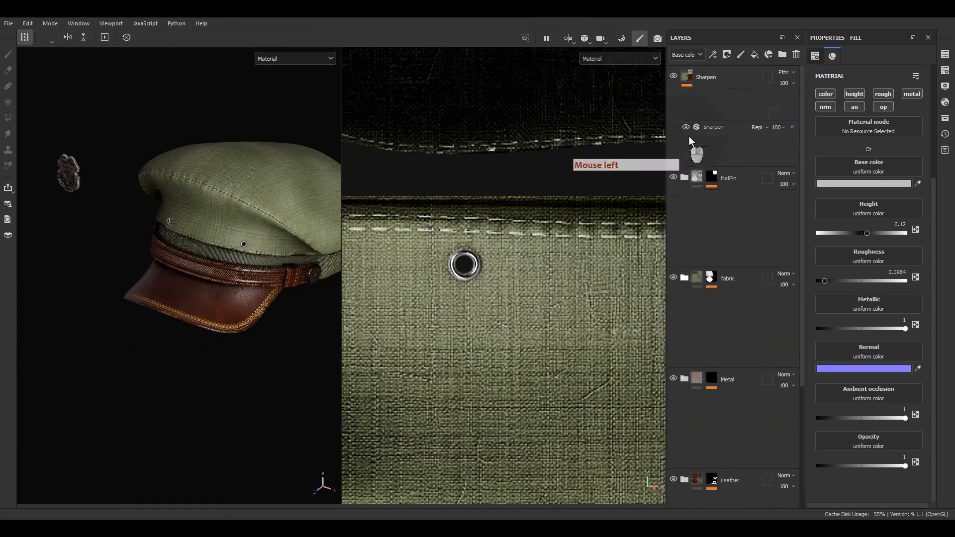
{"action": "left_click", "coordinate": [10, 23]}
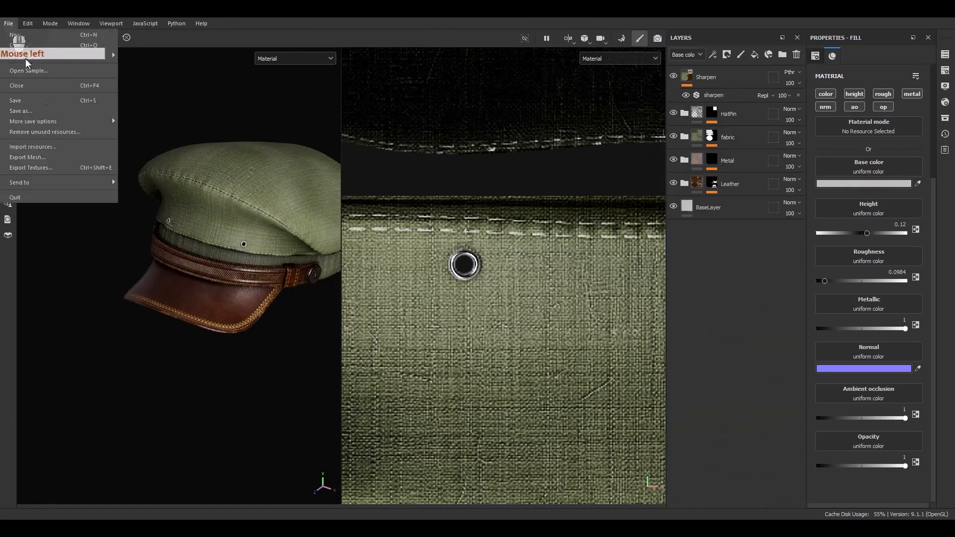
{"action": "left_click", "coordinate": [74, 166]}
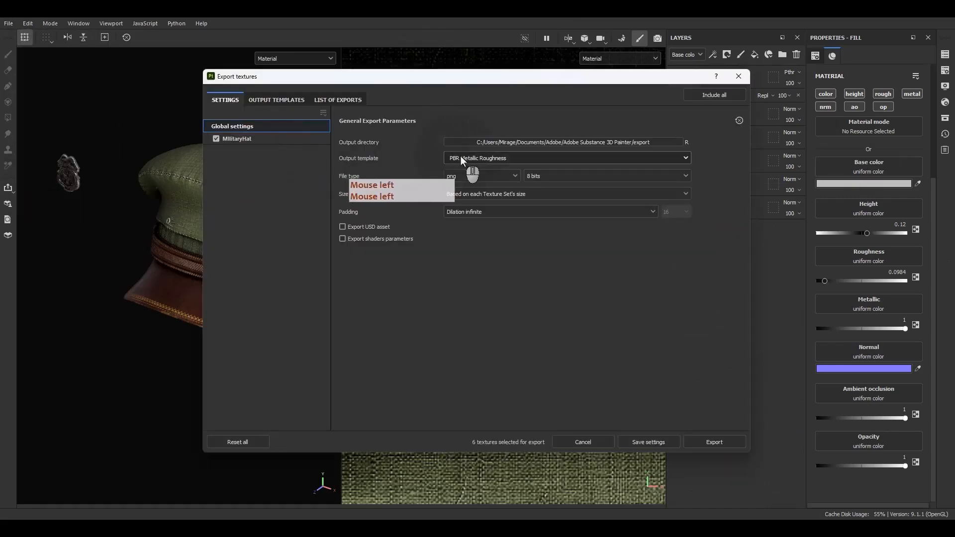
{"action": "left_click", "coordinate": [468, 159]}
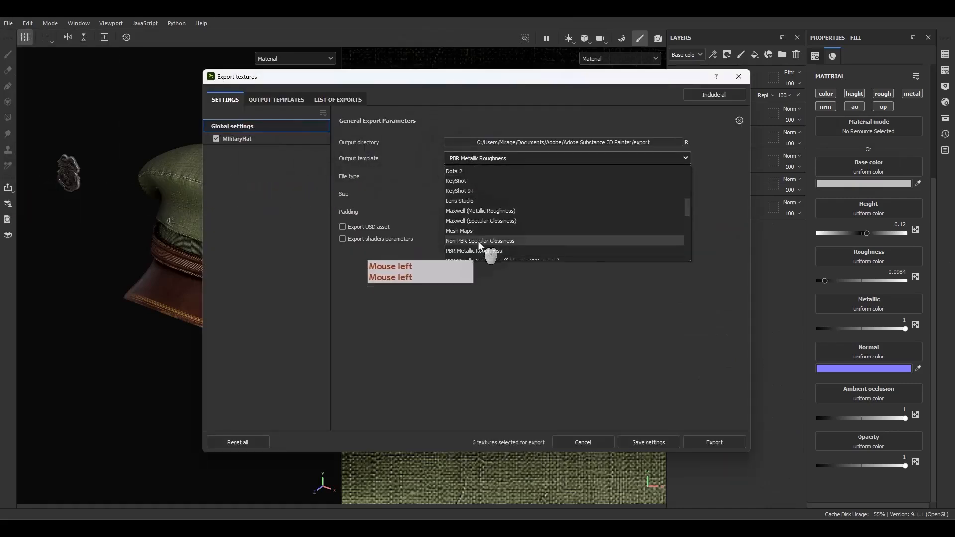
{"action": "scroll", "coordinate": [478, 241], "scroll_direction": "down", "scroll_amount": 5}
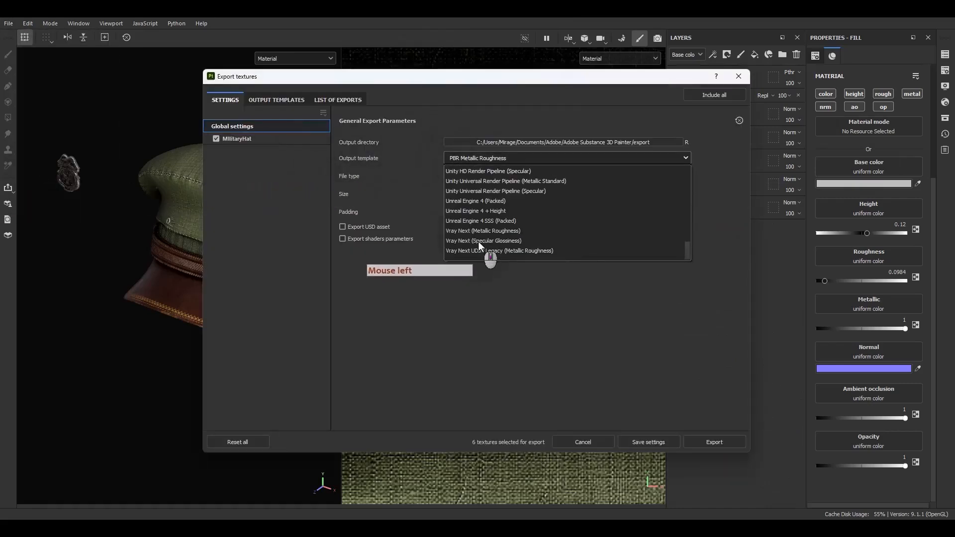
{"action": "left_click", "coordinate": [488, 208]}
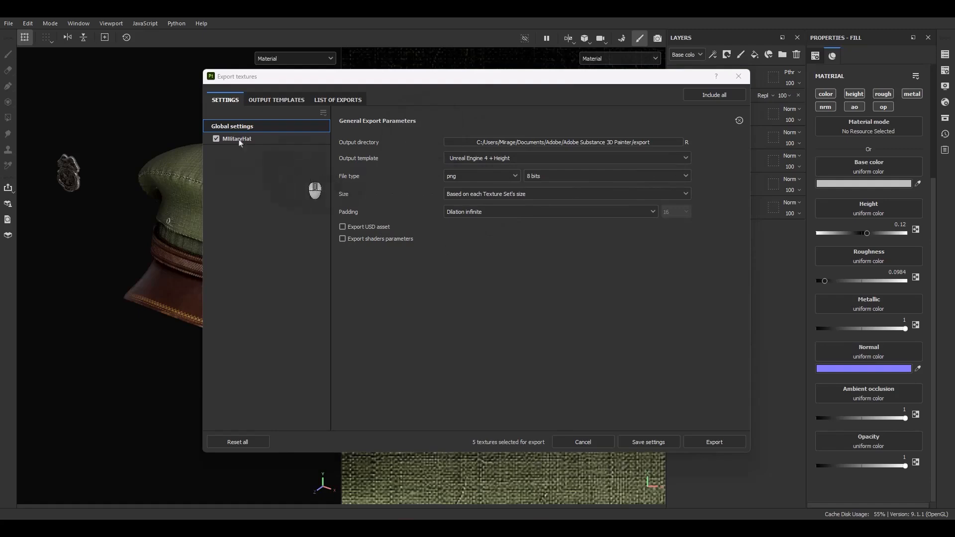
- Duplicate the Unreal Engine 4 (Packed) preset in the export output templates
{"action": "left_click", "coordinate": [275, 100]}
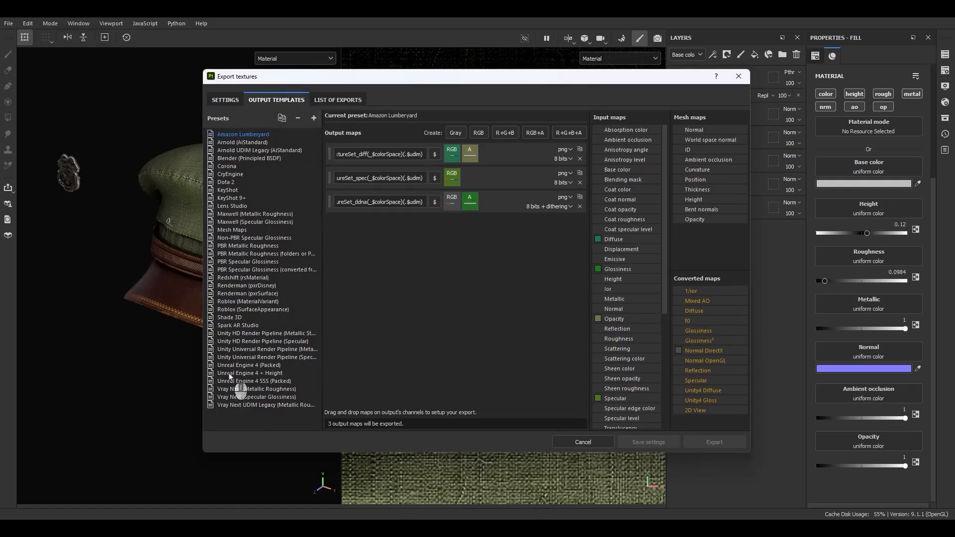
{"action": "left_click", "coordinate": [256, 366]}
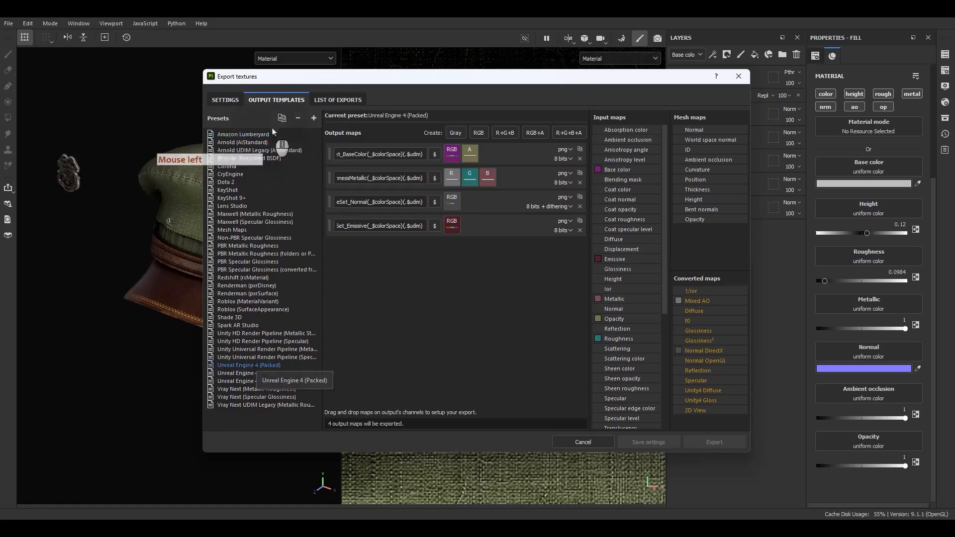
{"action": "left_click", "coordinate": [281, 118]}
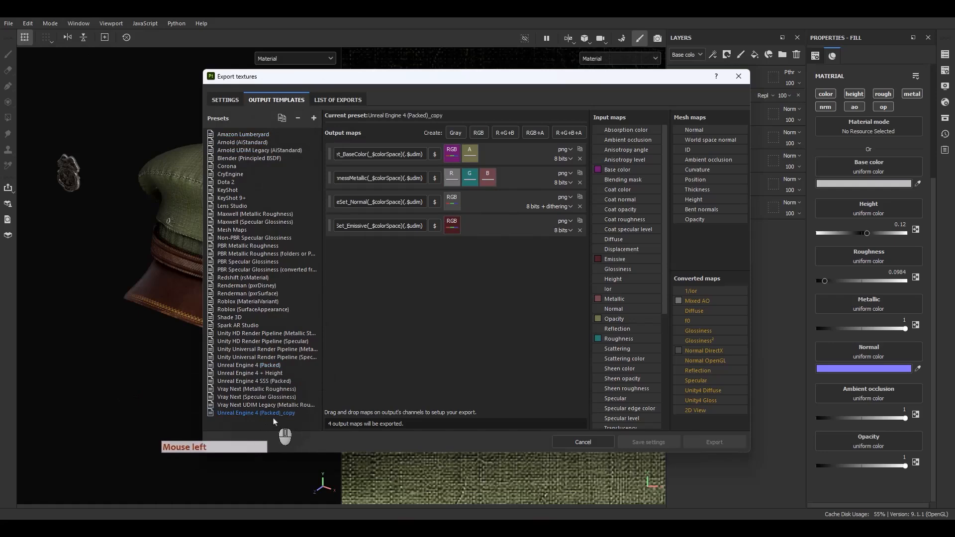
- Rename the copied Unreal Engine 4 (Packed) preset as Ue5_height_ORM
{"action": "left_click", "coordinate": [373, 119]}
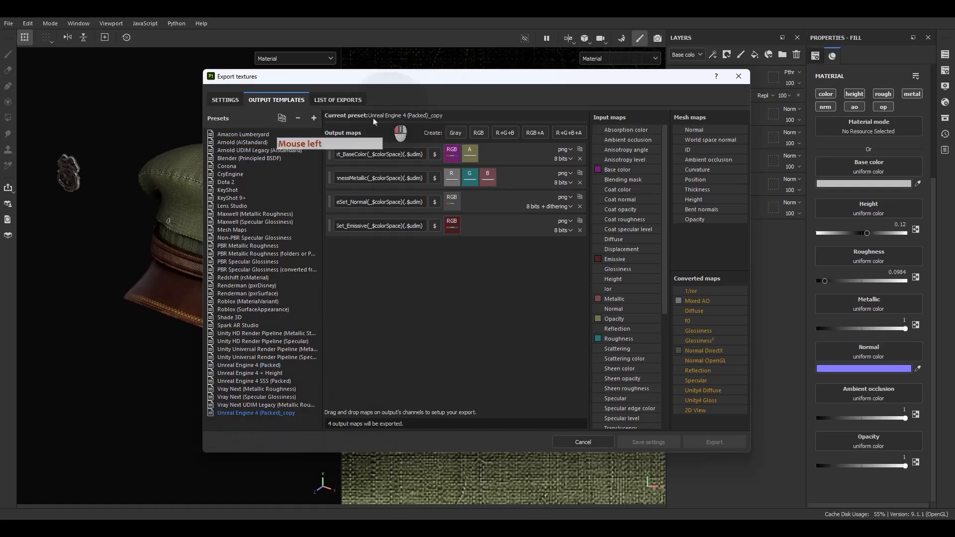
{"action": "right_click", "coordinate": [278, 410]}
{"action": "right_click", "coordinate": [269, 414]}
{"action": "right_click", "coordinate": [276, 418]}
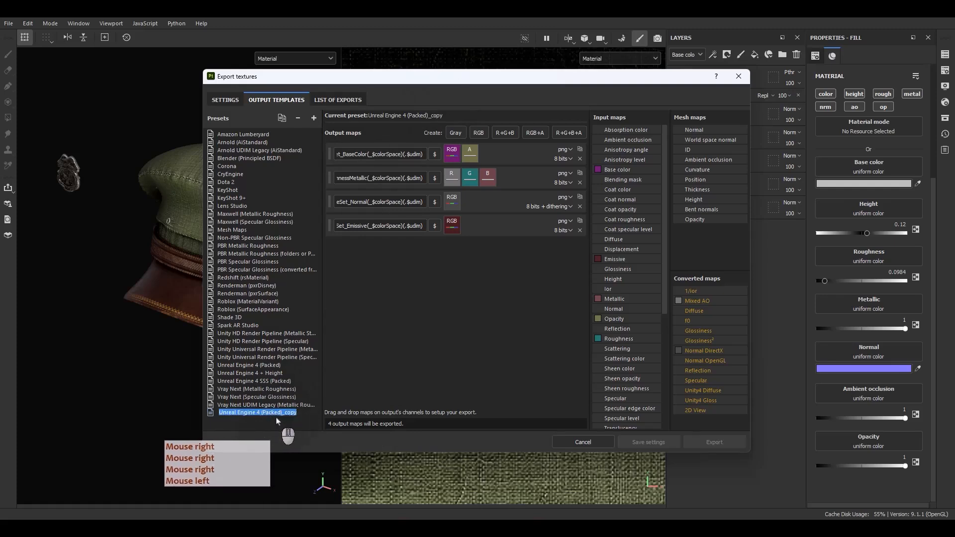
{"action": "type", "text": "Ue"}
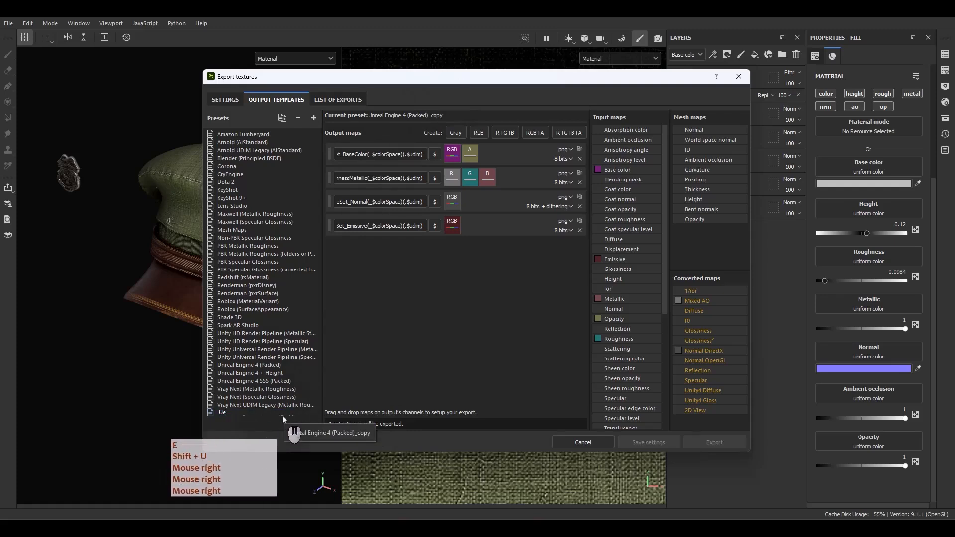
{"action": "type", "text": "5"}
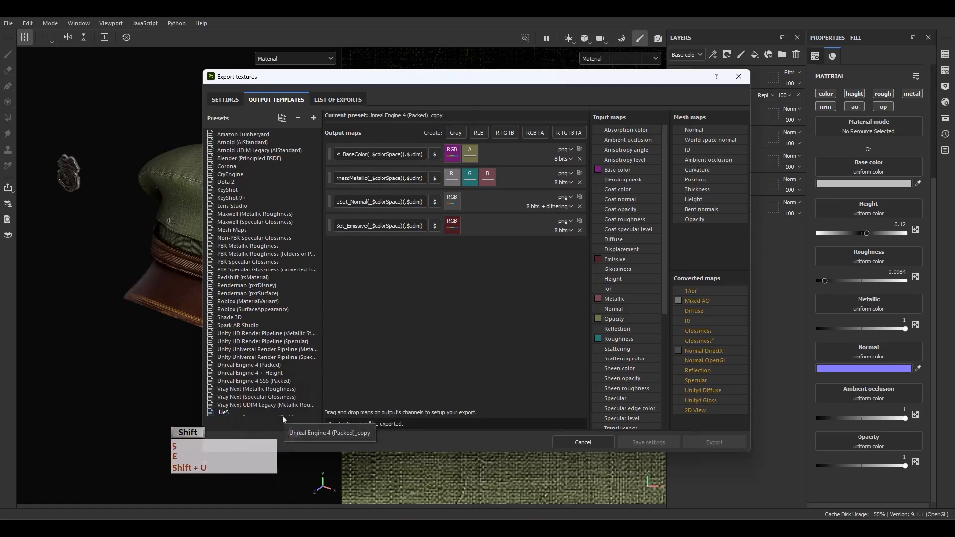
{"action": "type", "text": "_height"}
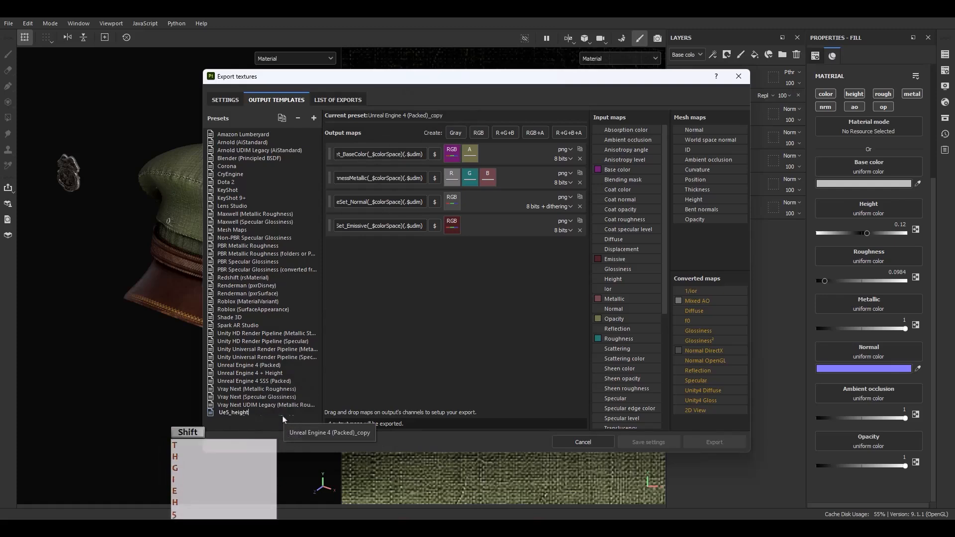
{"action": "type", "text": ")"}
{"action": "key", "text": "shift+BackSpace"}
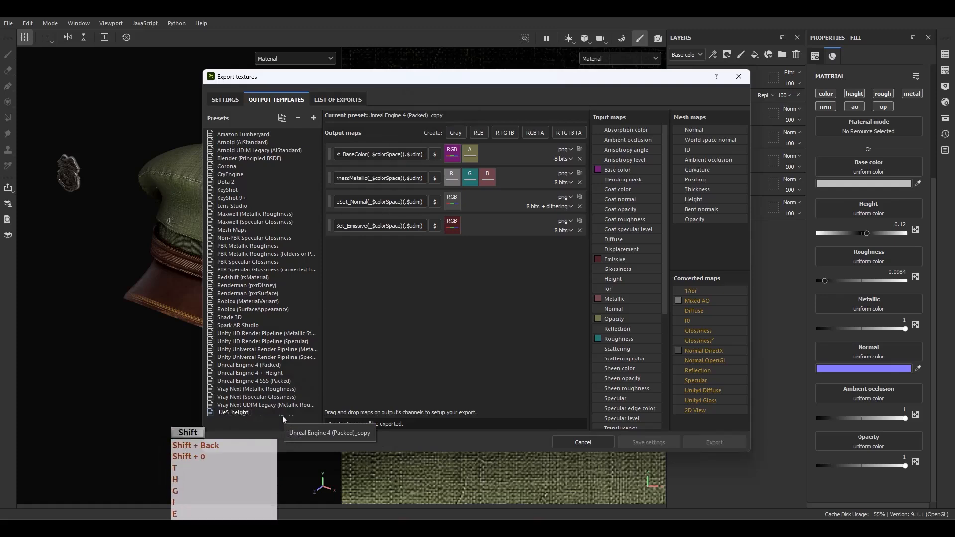
{"action": "type", "text": "_"}
{"action": "type", "text": "ORM"}
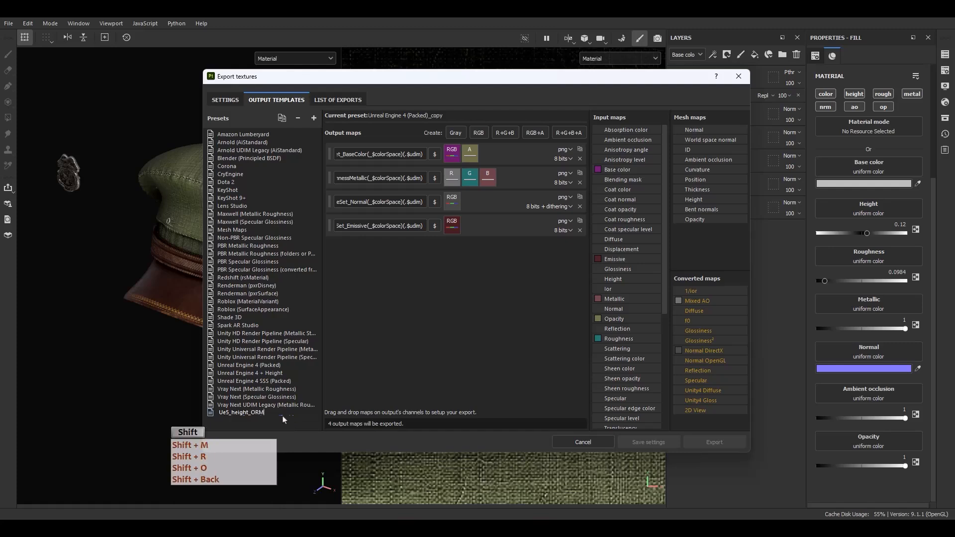
{"action": "left_click", "coordinate": [283, 419]}
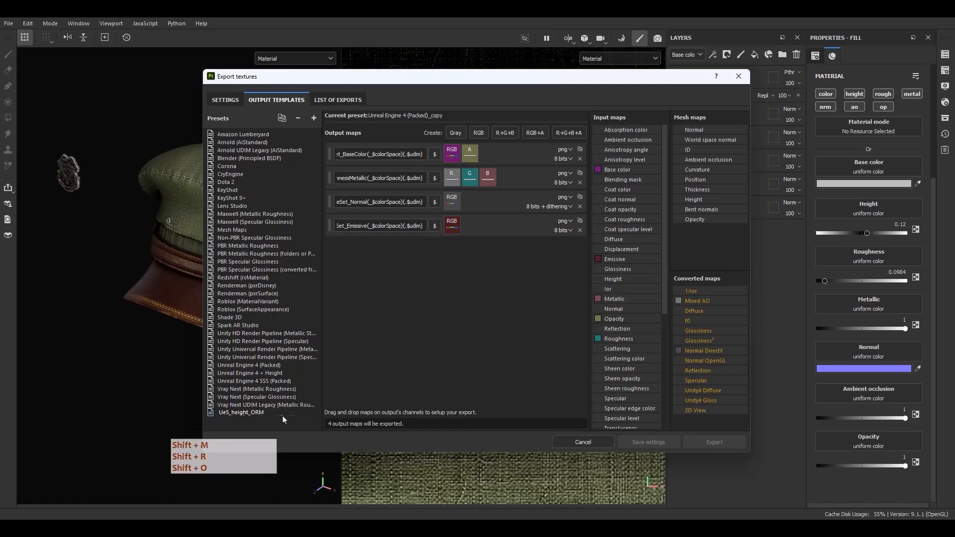
{"action": "key", "text": "Return"}
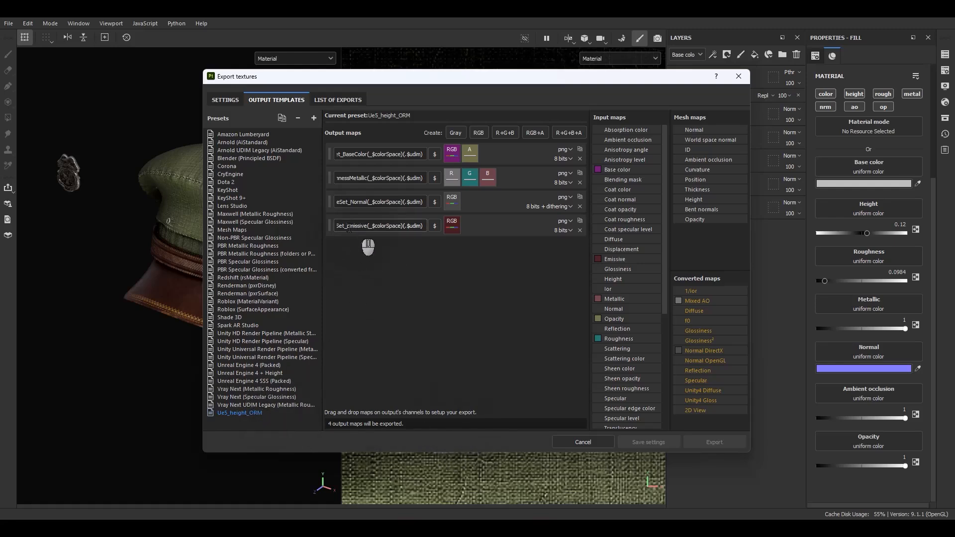
- Examine the file name patterns and channel assignments of the preset's base color and packed occlusion output maps
{"action": "left_click", "coordinate": [379, 175]}
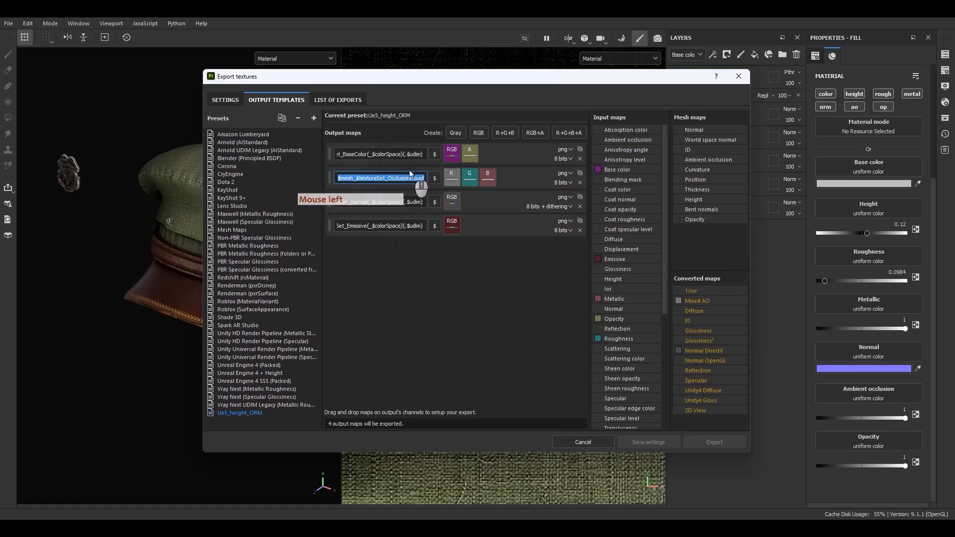
{"action": "double_click", "coordinate": [362, 154]}
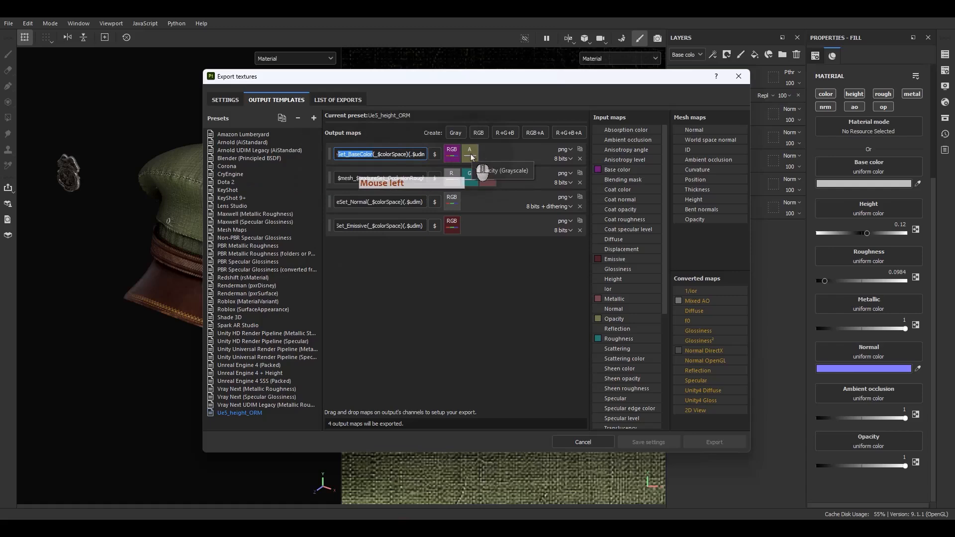
{"action": "left_click", "coordinate": [453, 292]}
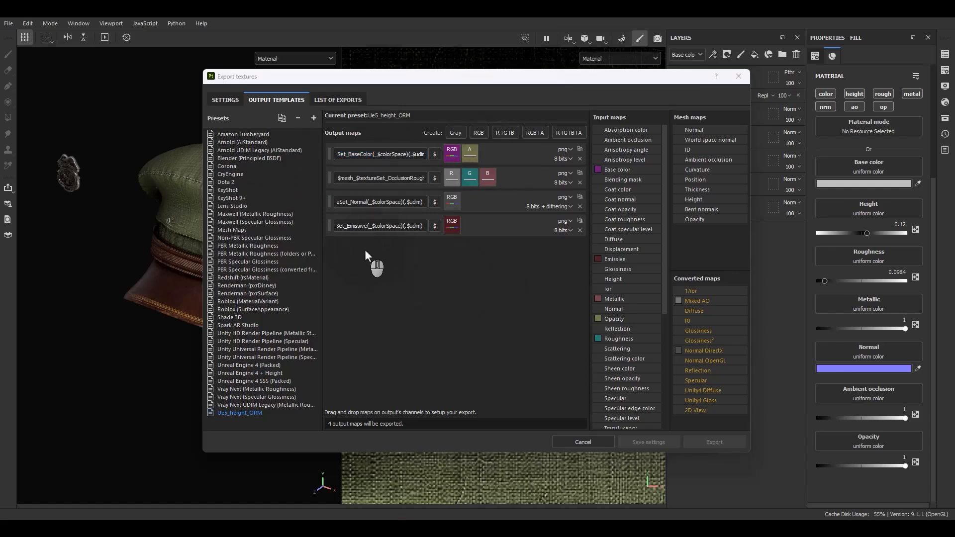
- Add a grayscale output map to the preset and give it a copy of the Emissive map's file name pattern
{"action": "left_click", "coordinate": [455, 133]}
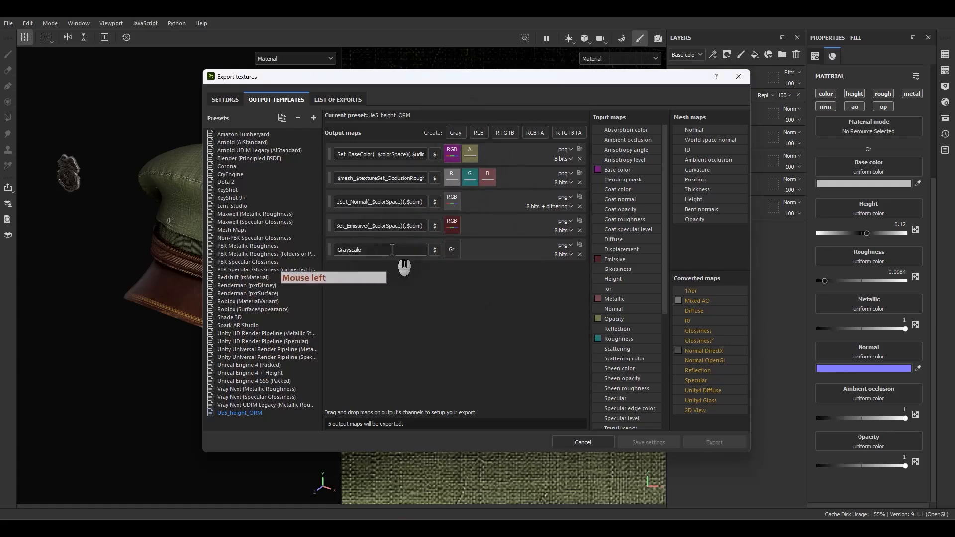
{"action": "double_click", "coordinate": [336, 225]}
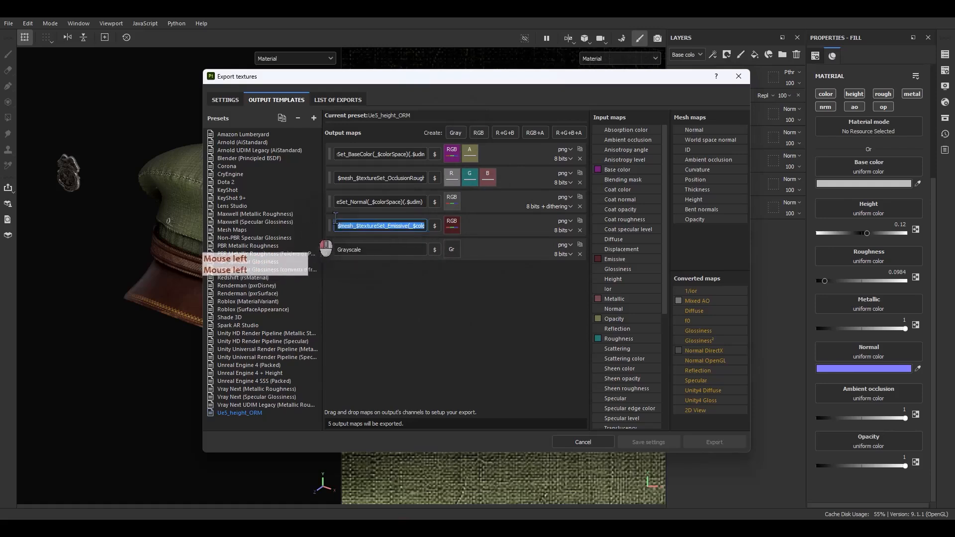
{"action": "key", "text": "ctrl+c"}
{"action": "left_click_drag", "start_coordinate": [373, 248], "coordinate": [302, 245]}
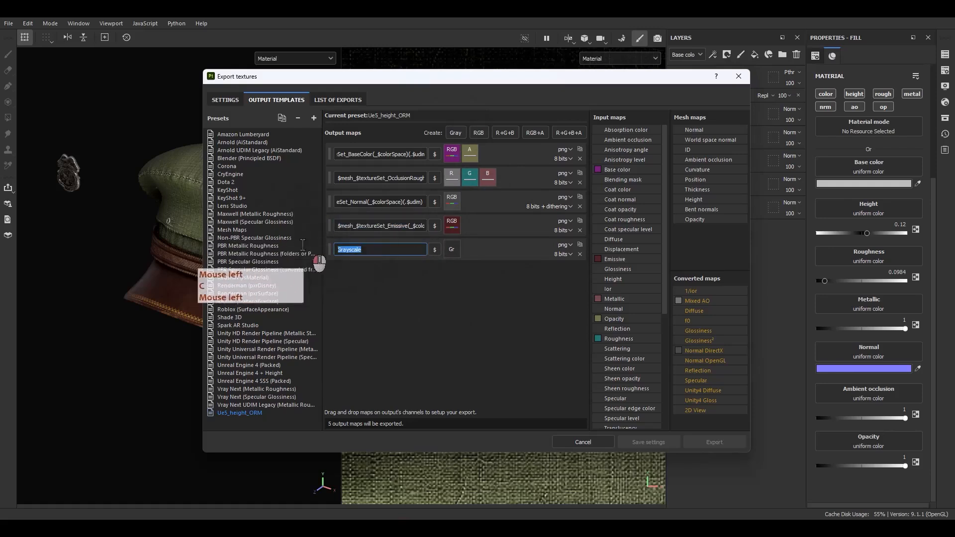
{"action": "key", "text": "ctrl+v"}
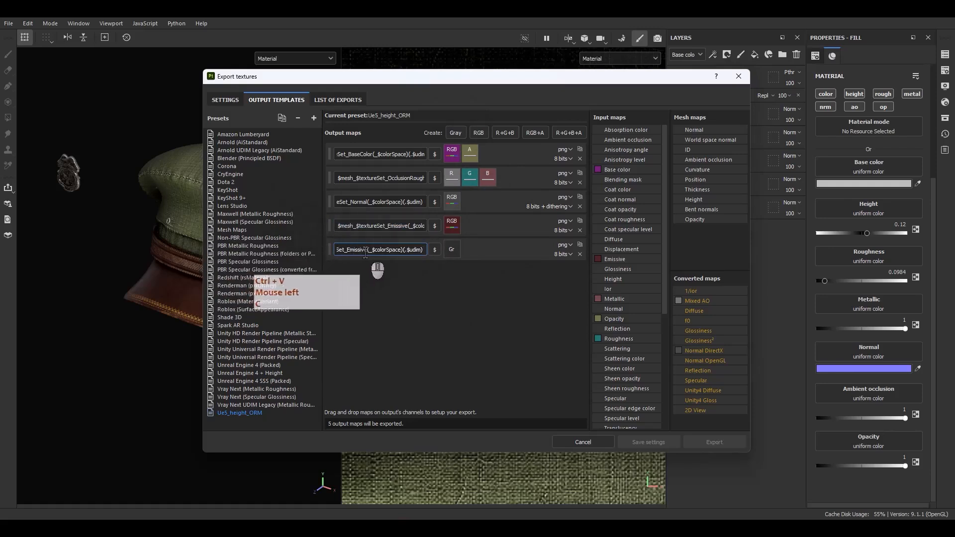
- Replace Emissive with Height in the new grayscale map's file name pattern
{"action": "left_click_drag", "start_coordinate": [367, 249], "coordinate": [346, 248]}
{"action": "left_click", "coordinate": [362, 441]}
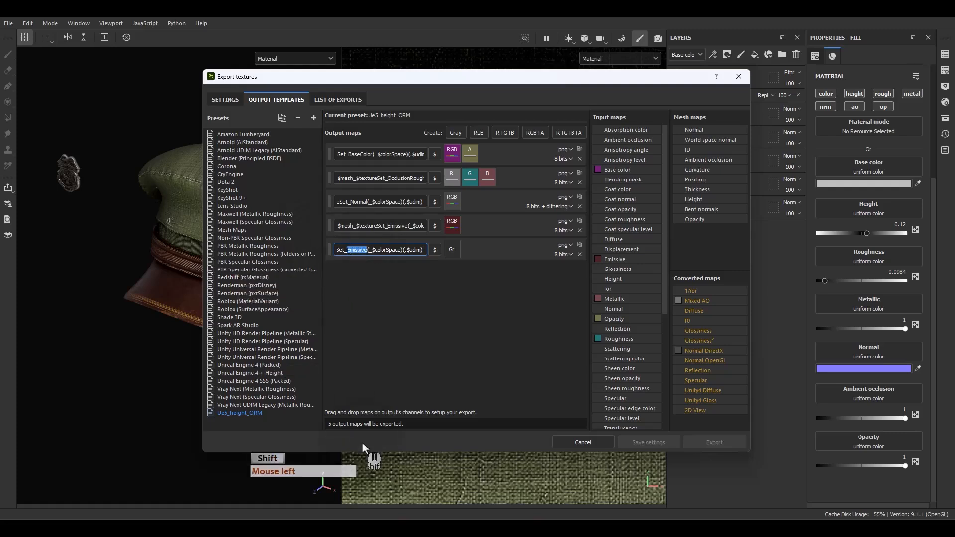
{"action": "type", "text": "Height"}
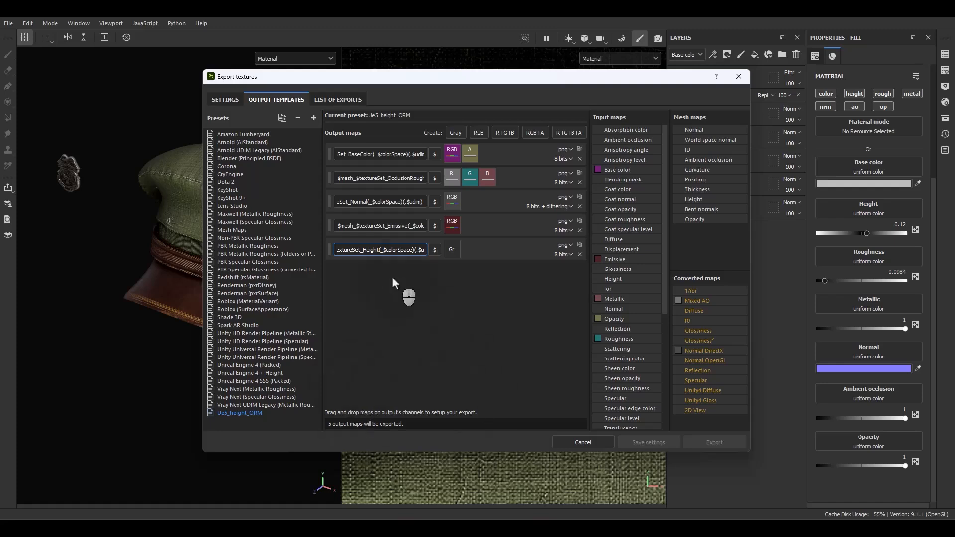
{"action": "left_click_drag", "start_coordinate": [365, 250], "coordinate": [299, 251]}
{"action": "left_click", "coordinate": [347, 263]}
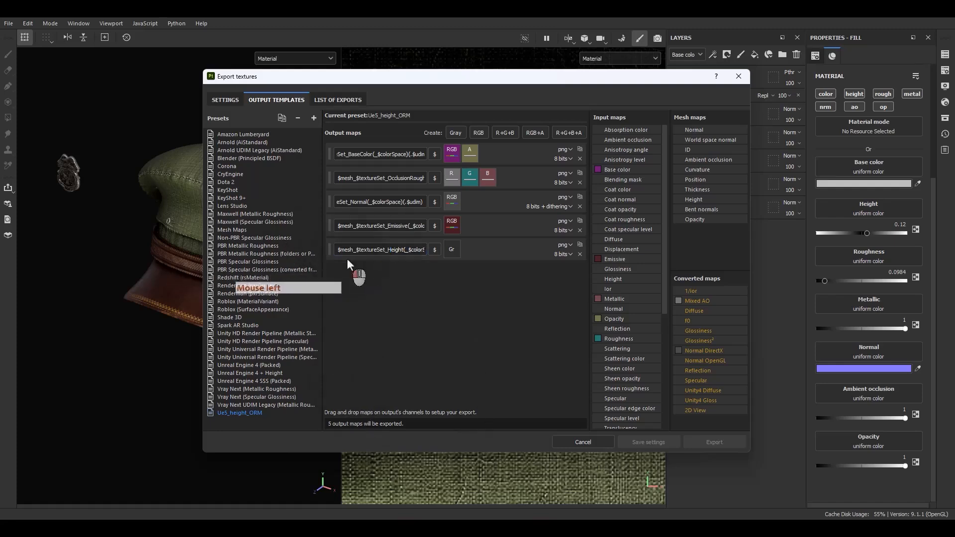
- Examine the mesh, texture set, color space and UDIM parts of the Height output map's file name pattern
{"action": "double_click", "coordinate": [343, 249]}
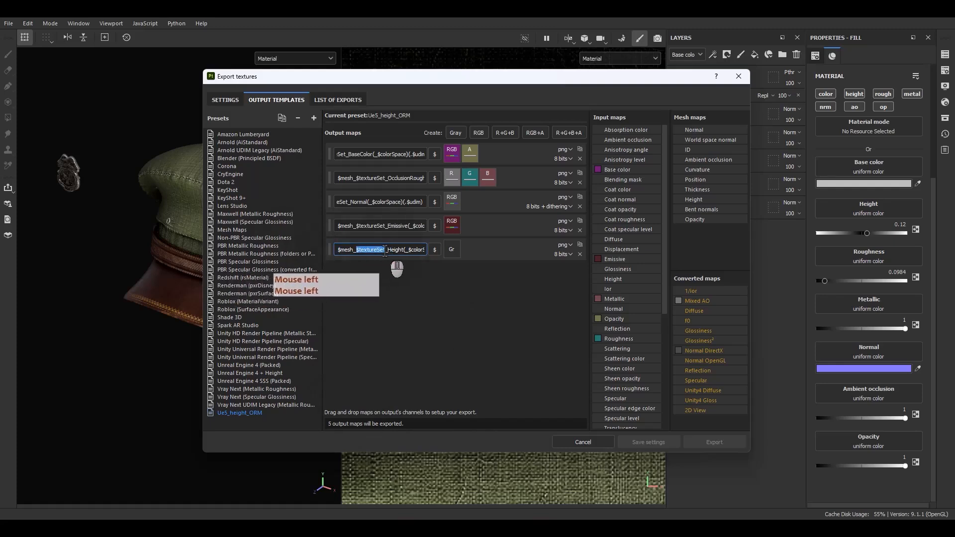
{"action": "left_click_drag", "start_coordinate": [387, 249], "coordinate": [437, 250]}
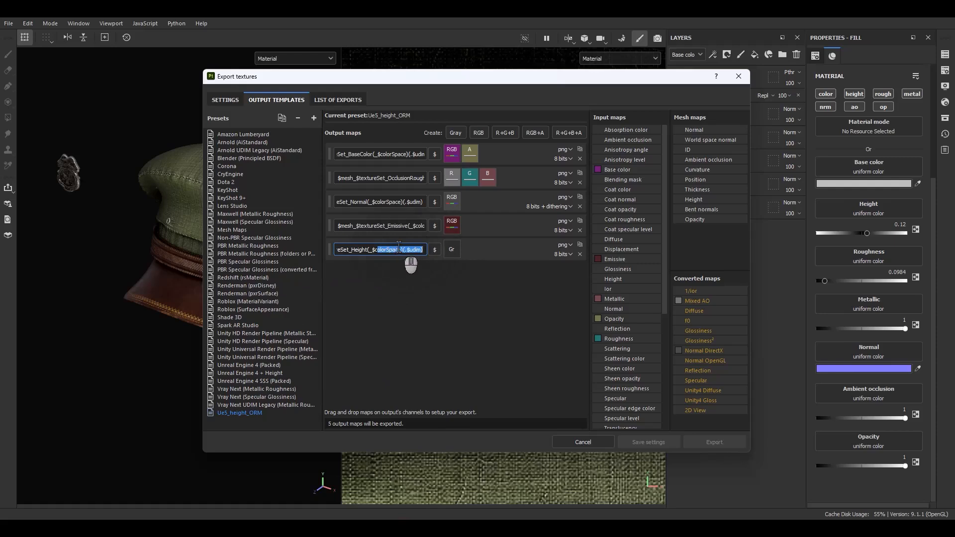
{"action": "left_click_drag", "start_coordinate": [403, 249], "coordinate": [420, 253]}
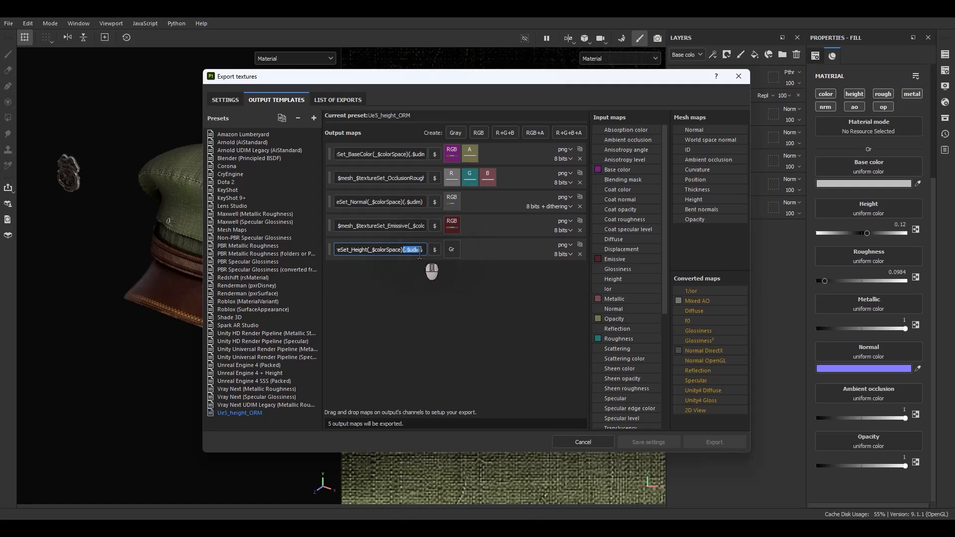
{"action": "left_click", "coordinate": [421, 250]}
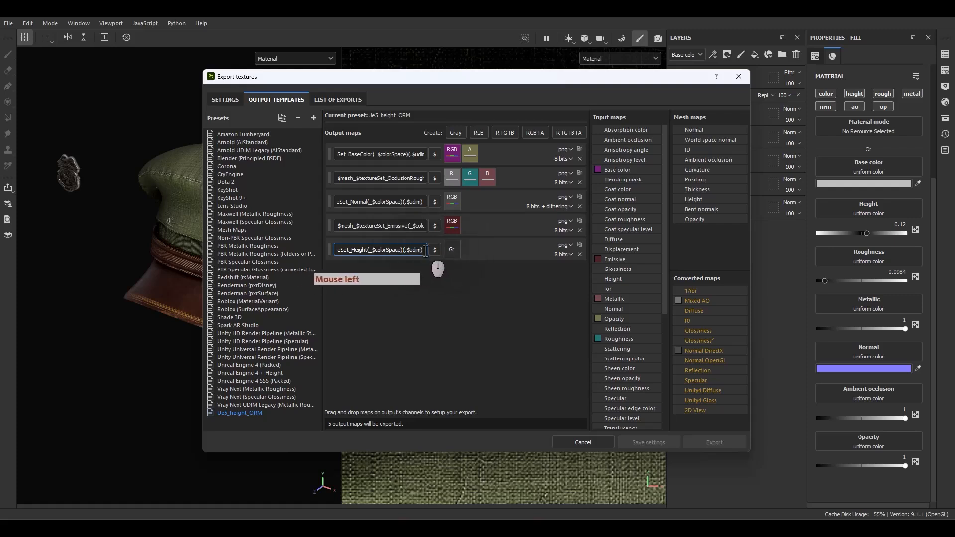
{"action": "left_click_drag", "start_coordinate": [425, 251], "coordinate": [143, 237]}
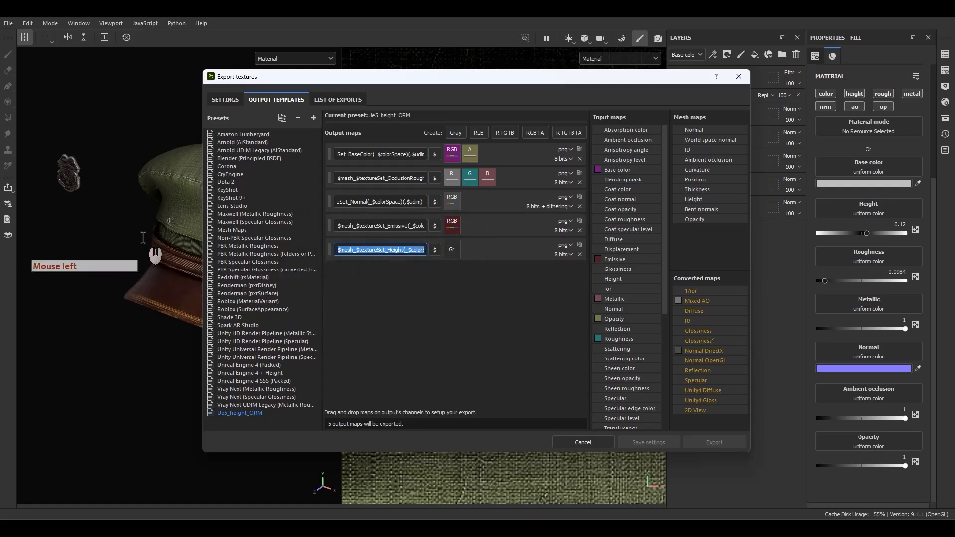
{"action": "left_click", "coordinate": [445, 291]}
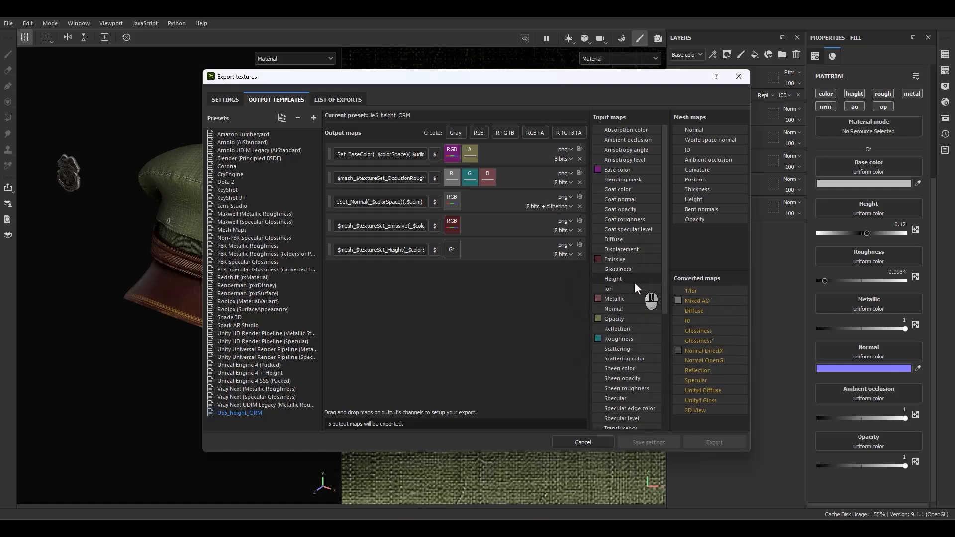
- Assign the Height input map to the Gray channel of the new Height output map
{"action": "left_click_drag", "start_coordinate": [656, 294], "coordinate": [454, 250]}
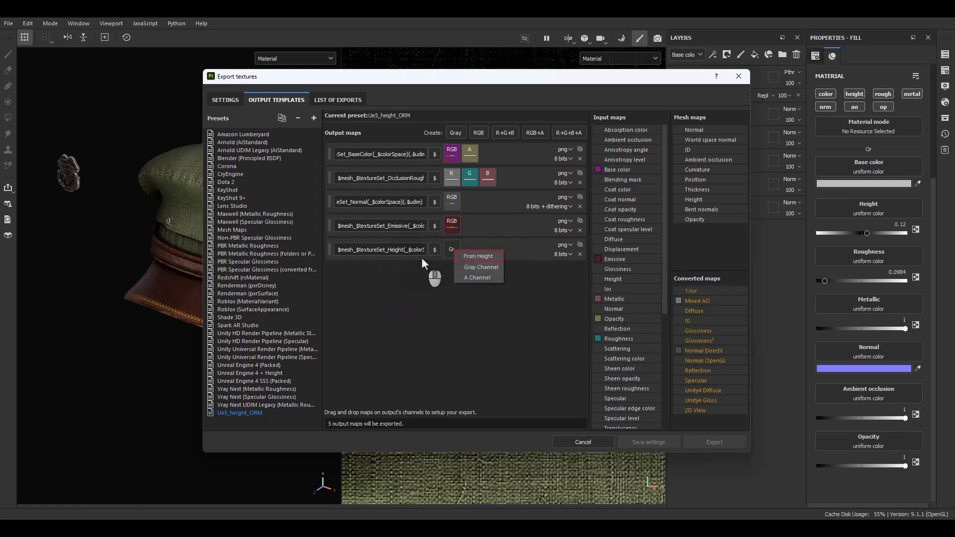
{"action": "left_click", "coordinate": [479, 271]}
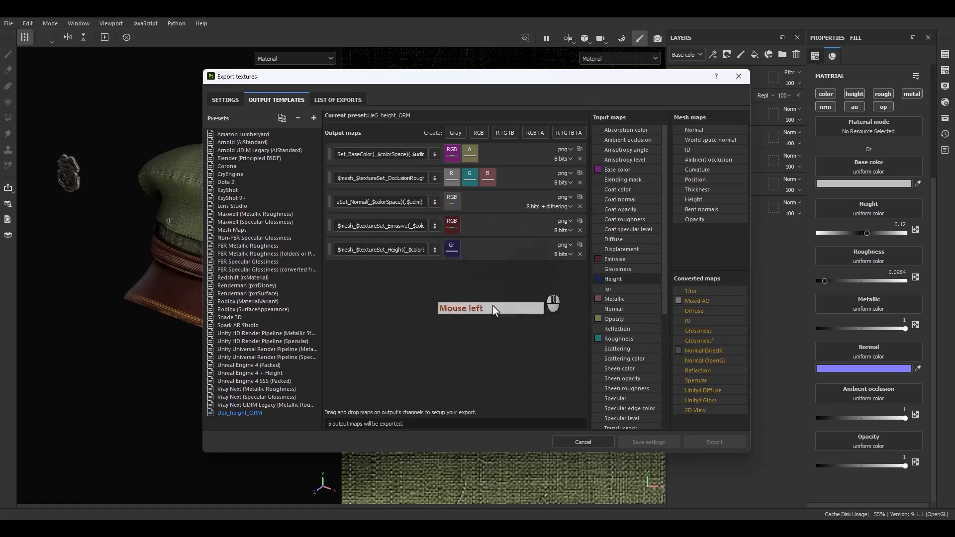
{"action": "left_click", "coordinate": [451, 250]}
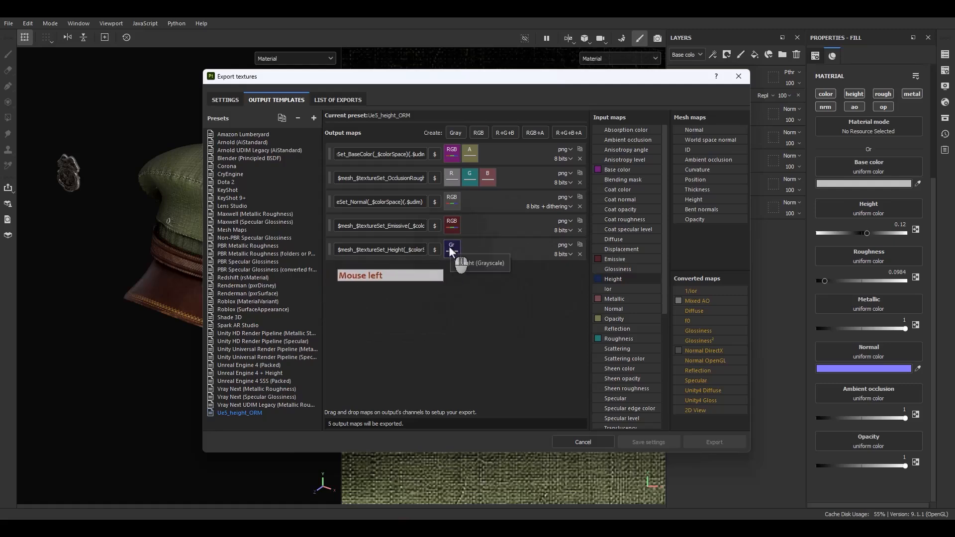
{"action": "left_click", "coordinate": [223, 412]}
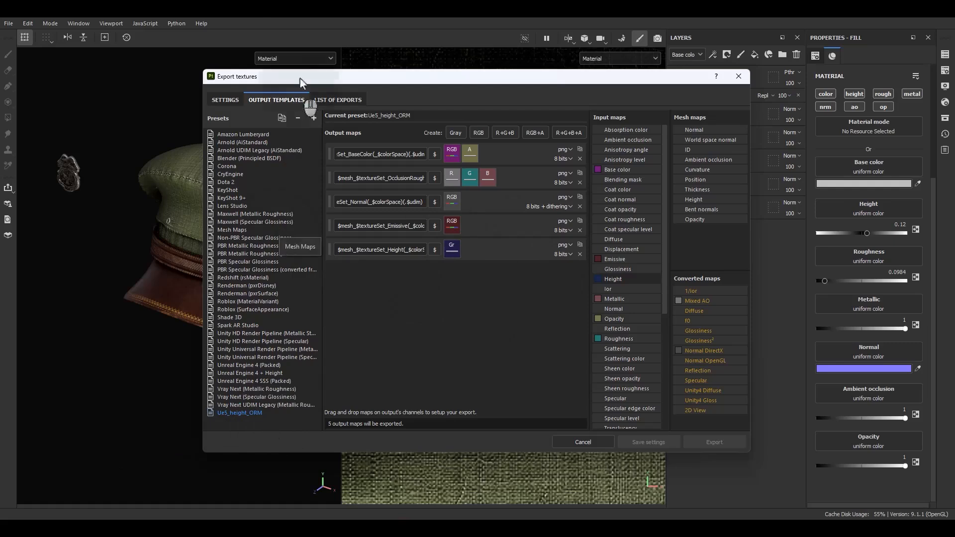
- Set the export's output template to the custom Ue5_height_ORM preset
{"action": "left_click", "coordinate": [223, 100]}
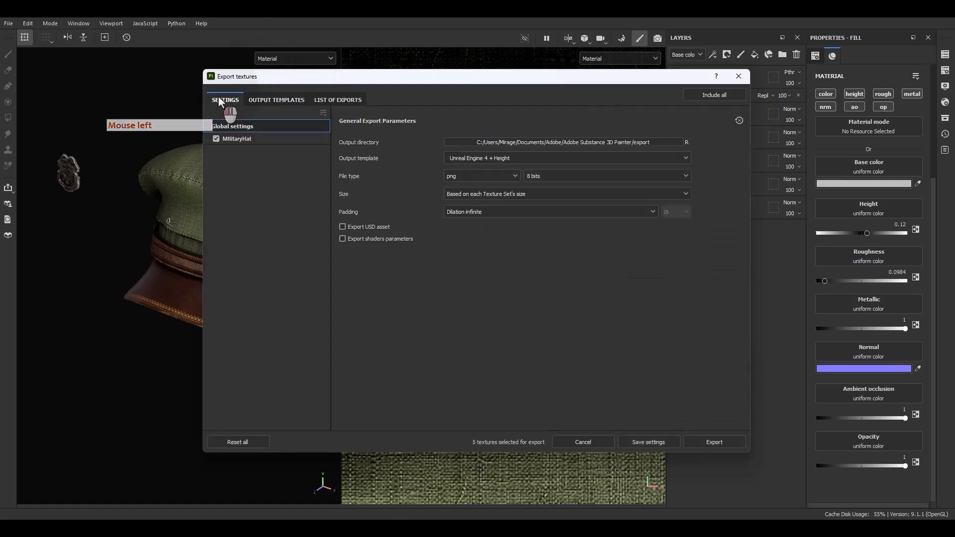
{"action": "left_click", "coordinate": [503, 159]}
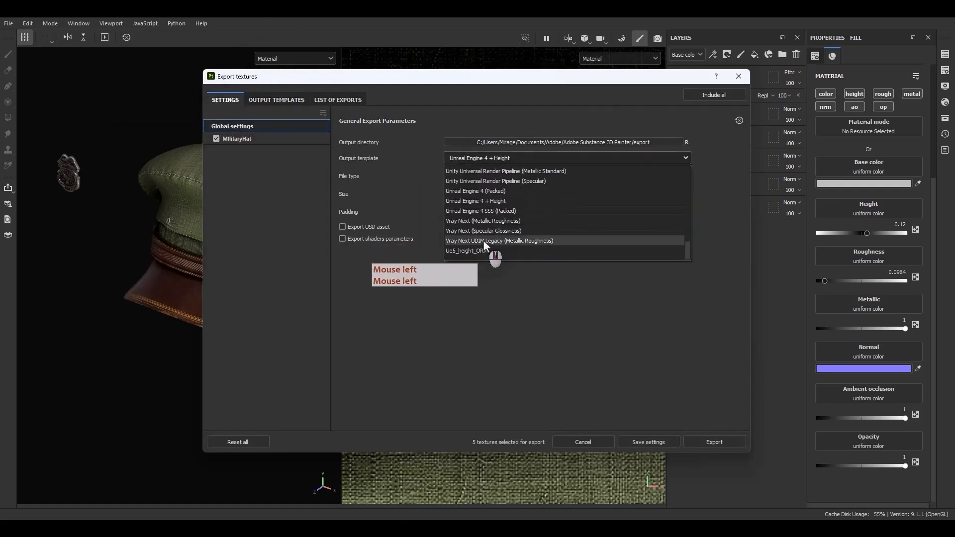
{"action": "scroll", "coordinate": [482, 241], "scroll_direction": "down", "scroll_amount": 1}
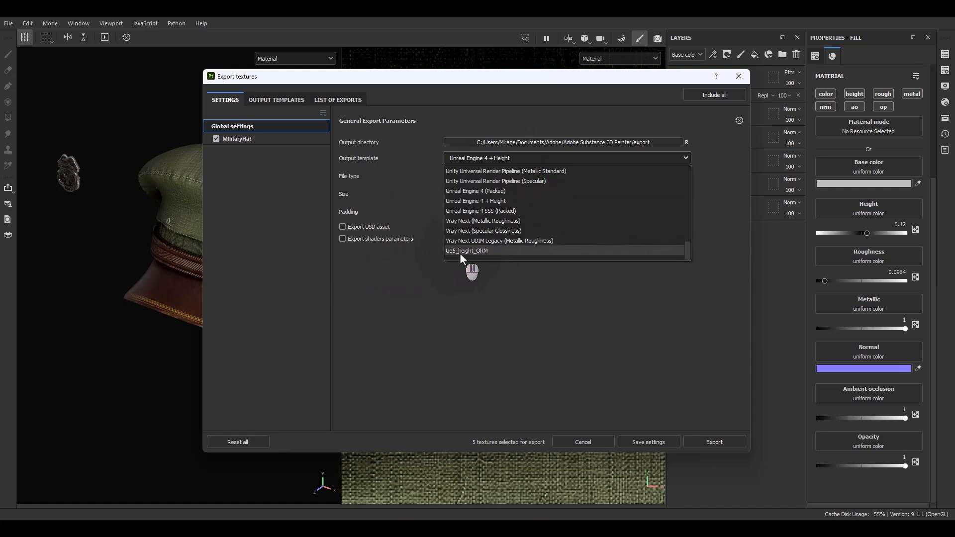
{"action": "left_click", "coordinate": [487, 202]}
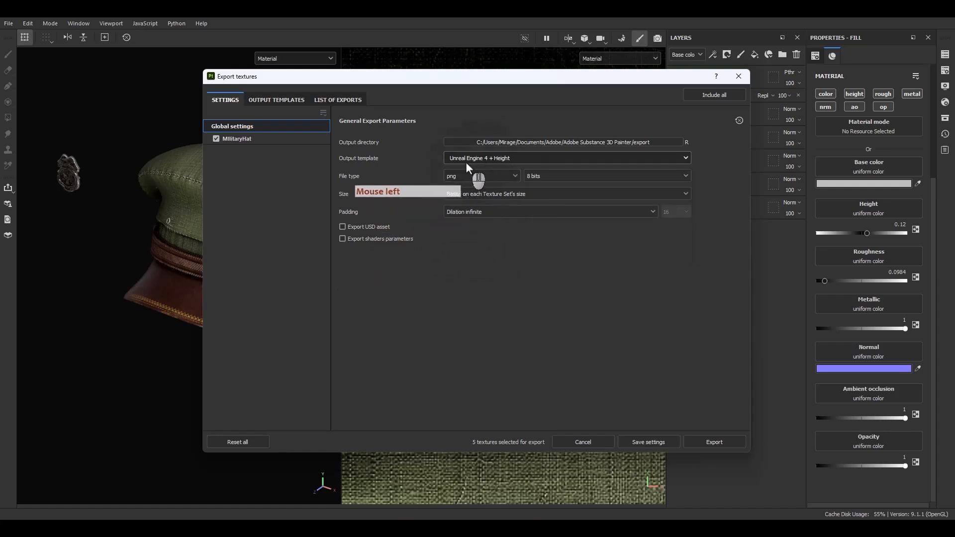
{"action": "left_click", "coordinate": [502, 160]}
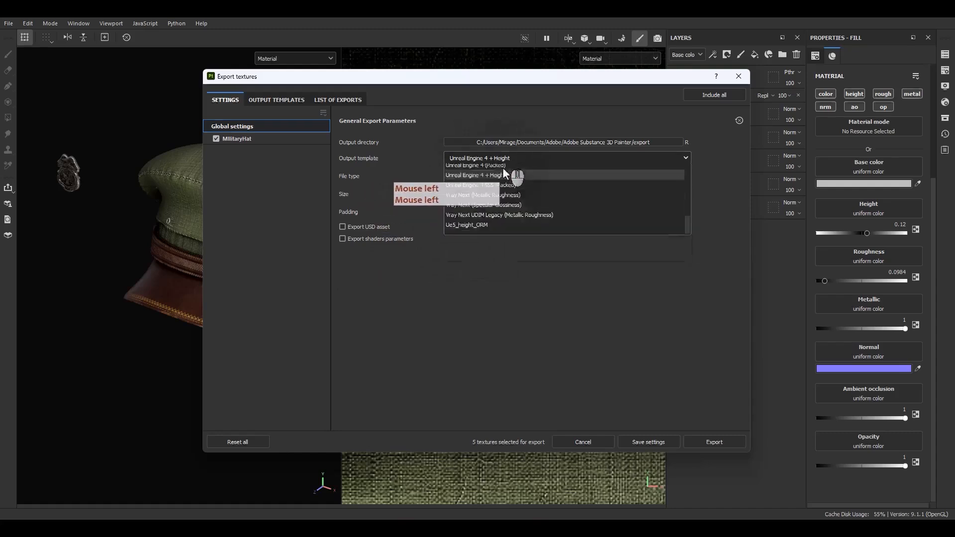
{"action": "left_click", "coordinate": [485, 251]}
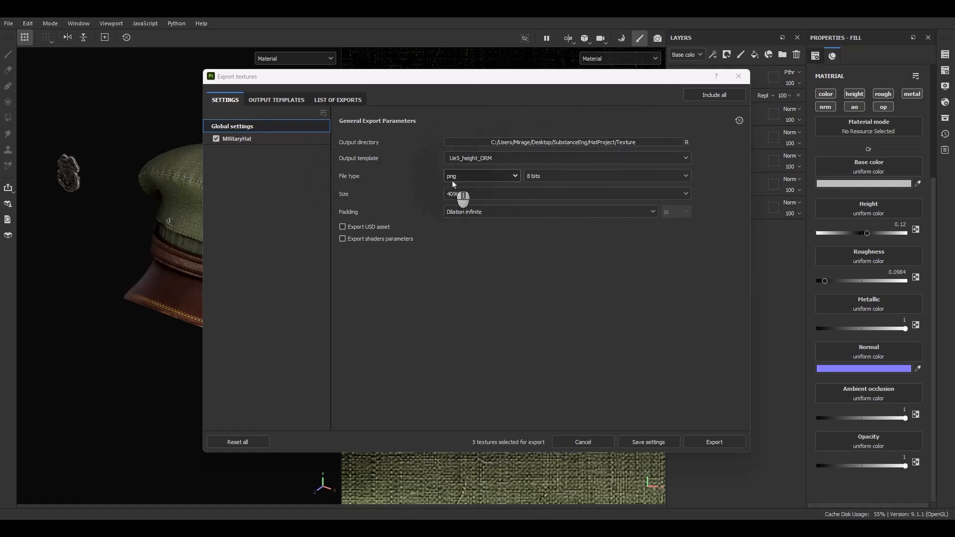
- Set the png bit depth to 16 bits and export the hat's textures
{"action": "left_click", "coordinate": [553, 178]}
{"action": "left_click", "coordinate": [534, 209]}
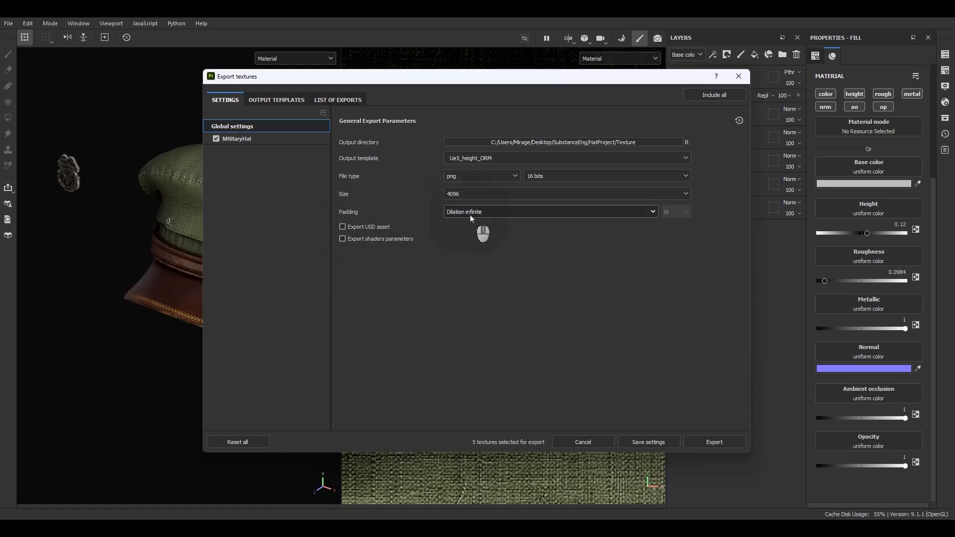
{"action": "left_click", "coordinate": [715, 442]}
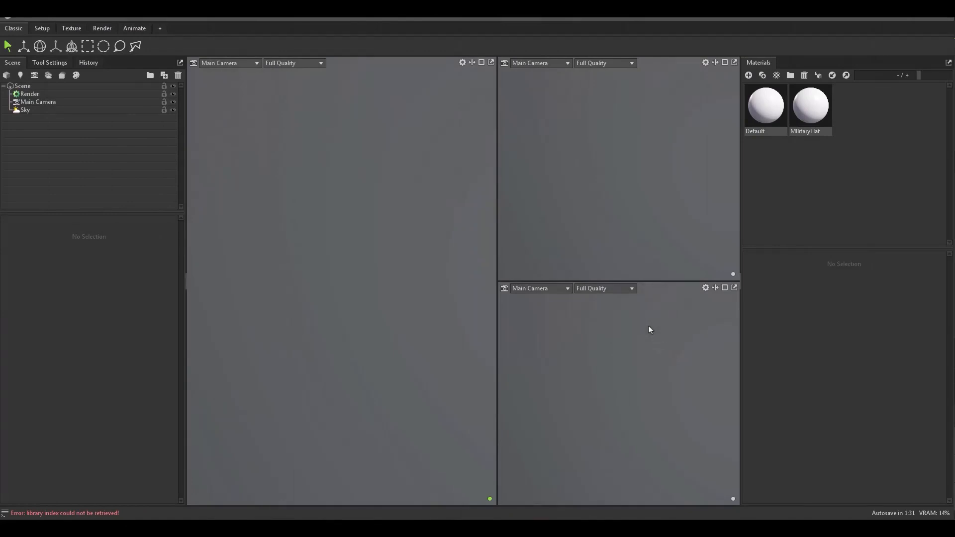
- Switch to Marmoset Toolbag, import the military hat model into the scene and inspect it from below
{"action": "left_click", "coordinate": [519, 321]}
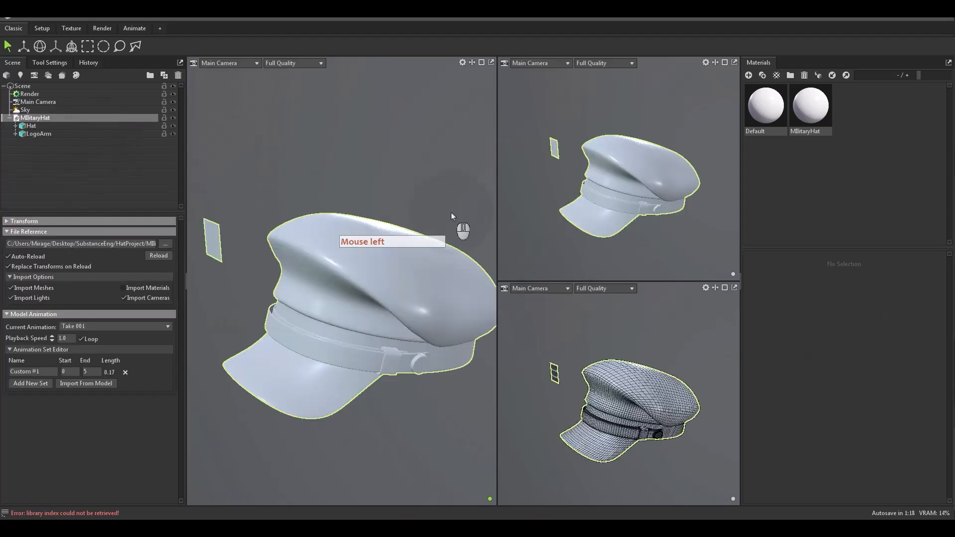
{"action": "left_click", "coordinate": [452, 213]}
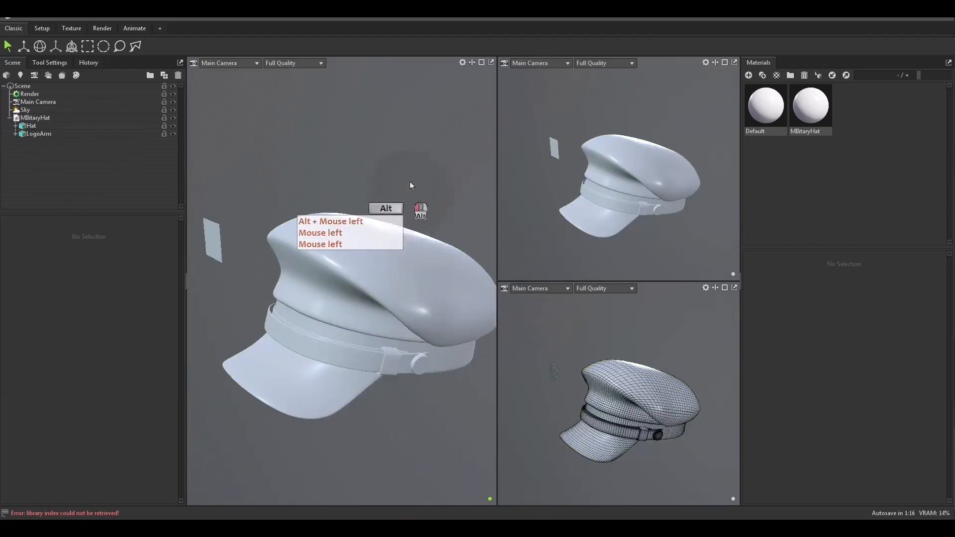
{"action": "left_click_drag", "start_coordinate": [410, 181], "coordinate": [440, 136], "text": "alt"}
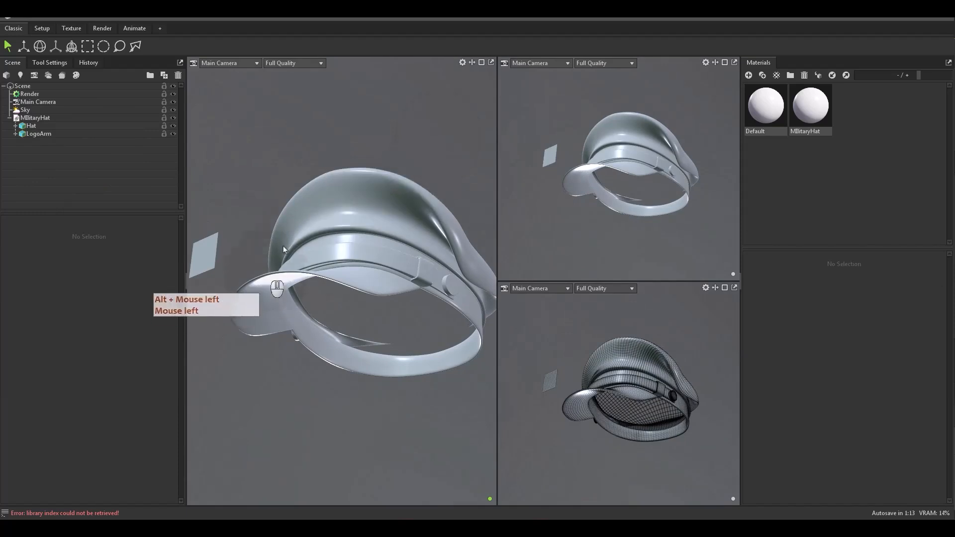
- Turn off Cull Back Faces for the Hat mesh
{"action": "left_click", "coordinate": [30, 128]}
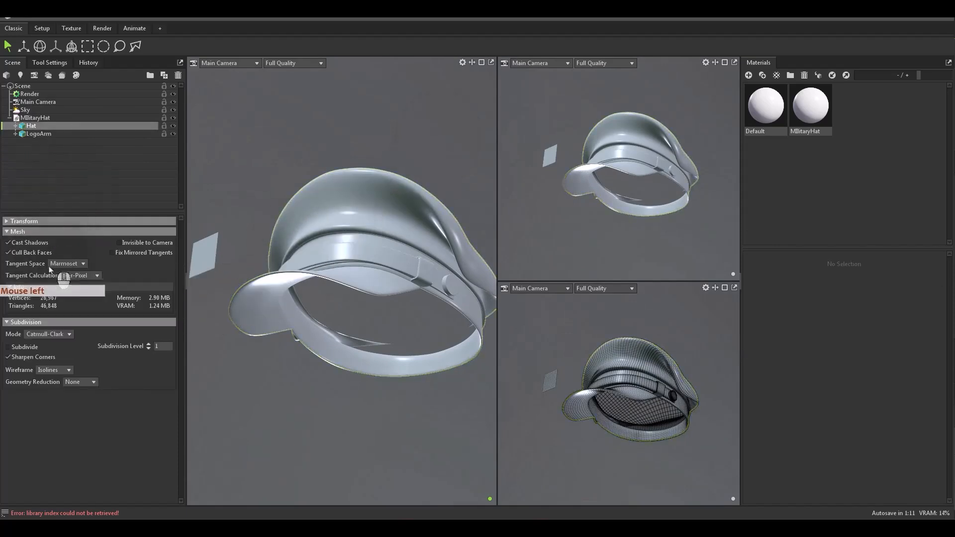
{"action": "left_click", "coordinate": [22, 253]}
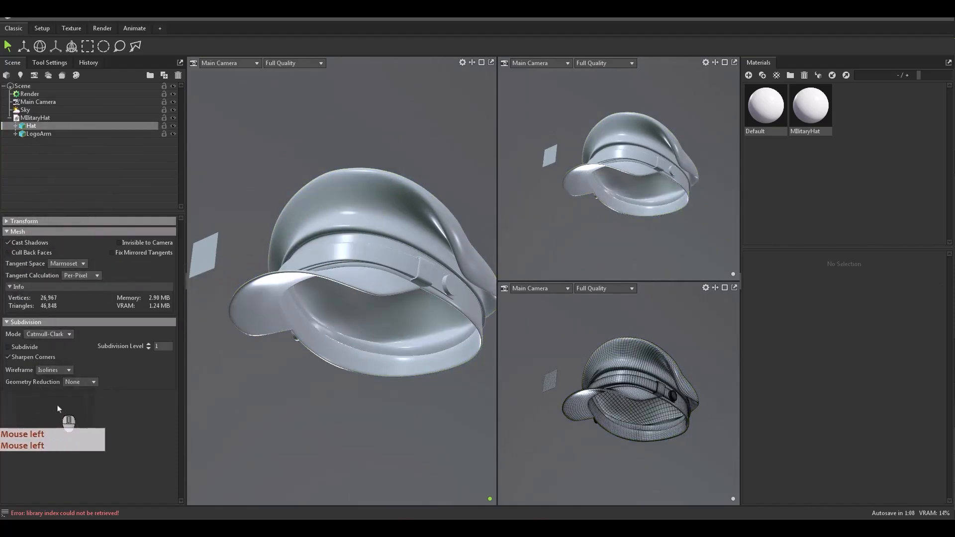
{"action": "left_click", "coordinate": [38, 133]}
{"action": "left_click", "coordinate": [85, 207]}
{"action": "left_click", "coordinate": [94, 167]}
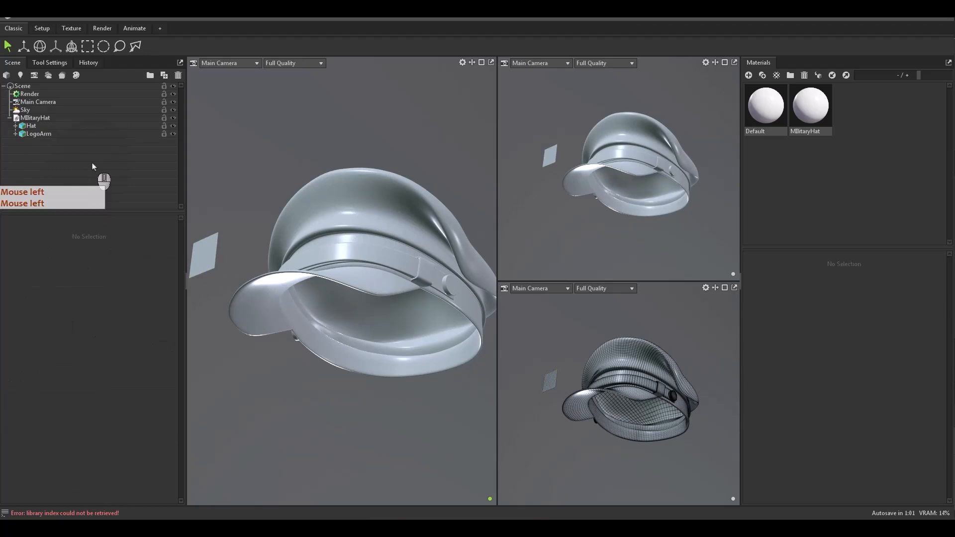
- Load the exported BaseColor texture as the hat material's albedo map
{"action": "key", "text": "KP_Subtract"}
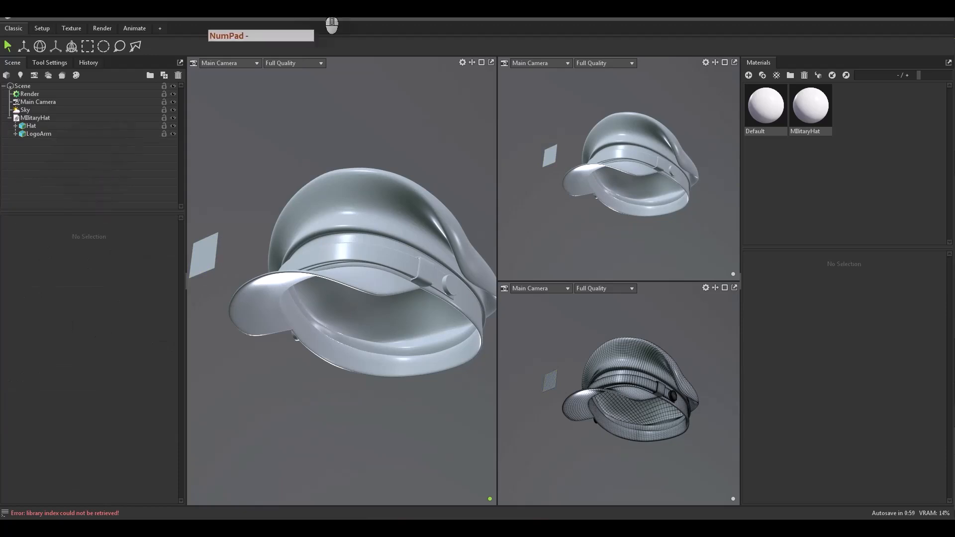
{"action": "left_click", "coordinate": [506, 208]}
{"action": "left_click", "coordinate": [507, 209]}
{"action": "left_click", "coordinate": [805, 133]}
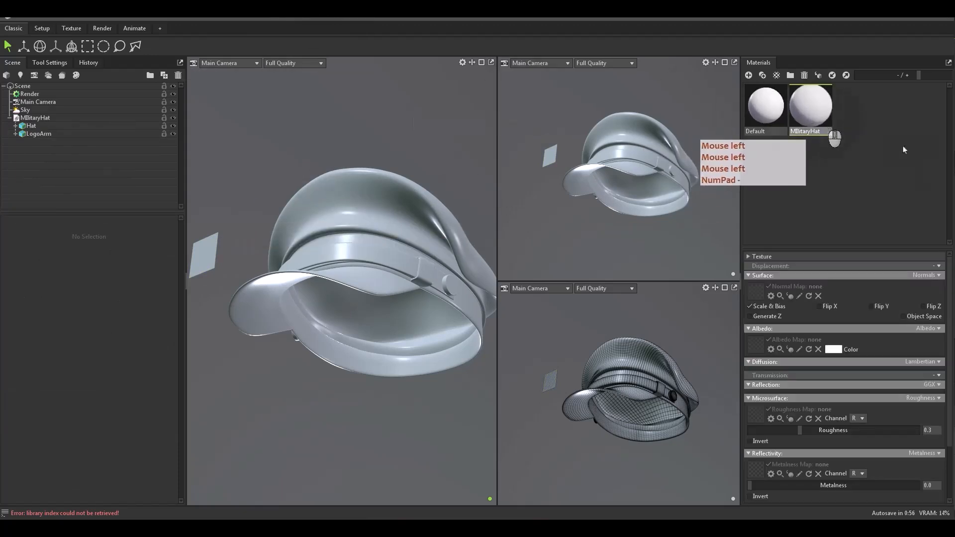
{"action": "left_click_drag", "start_coordinate": [0, 243], "coordinate": [527, 76]}
{"action": "left_click_drag", "start_coordinate": [418, 185], "coordinate": [756, 354]}
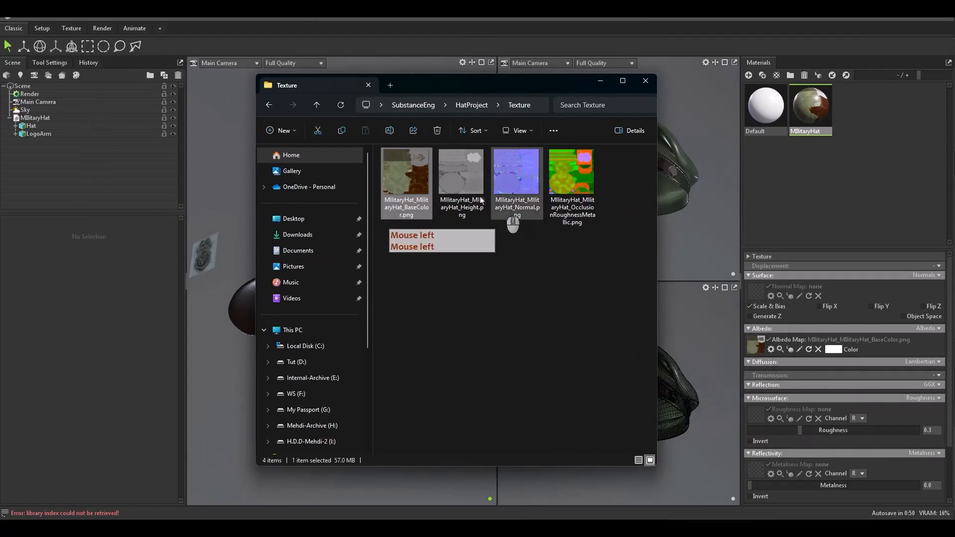
- Enable Height displacement on the hat material and load the exported Height texture as its displacement map
{"action": "left_click", "coordinate": [465, 184]}
{"action": "left_click_drag", "start_coordinate": [470, 199], "coordinate": [935, 271]}
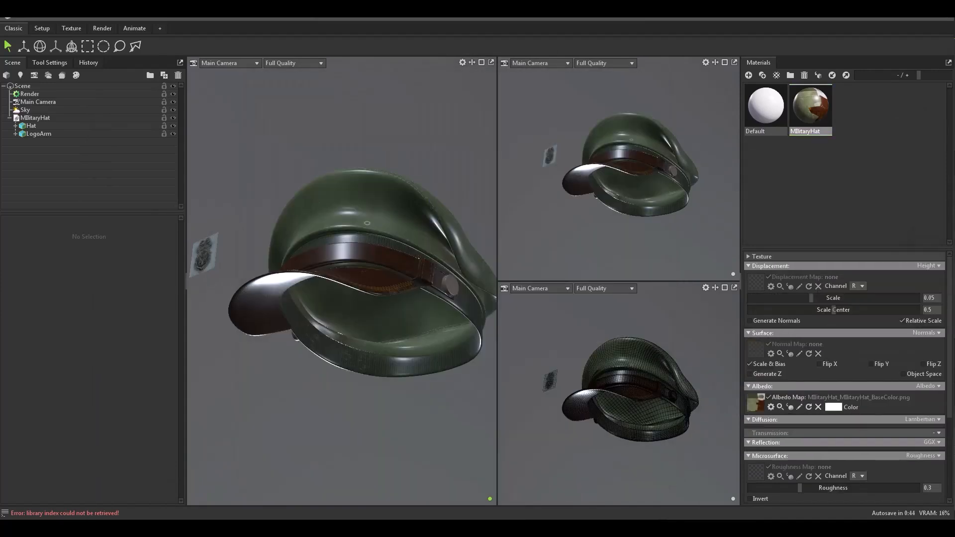
{"action": "key", "text": "alt+Tab"}
{"action": "left_click_drag", "start_coordinate": [450, 204], "coordinate": [757, 283]}
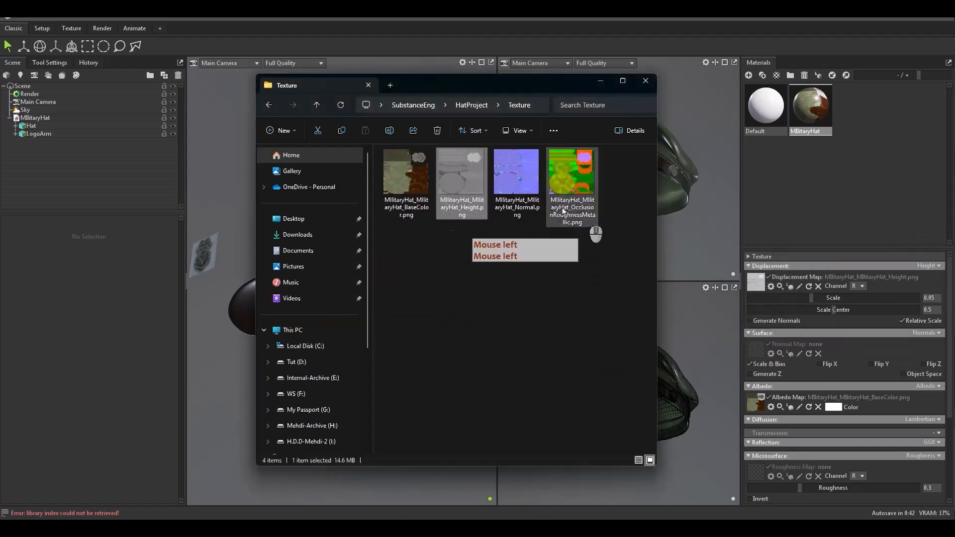
- Load the exported Normal texture as the hat material's normal map and enable Flip Y
{"action": "left_click_drag", "start_coordinate": [517, 184], "coordinate": [759, 349]}
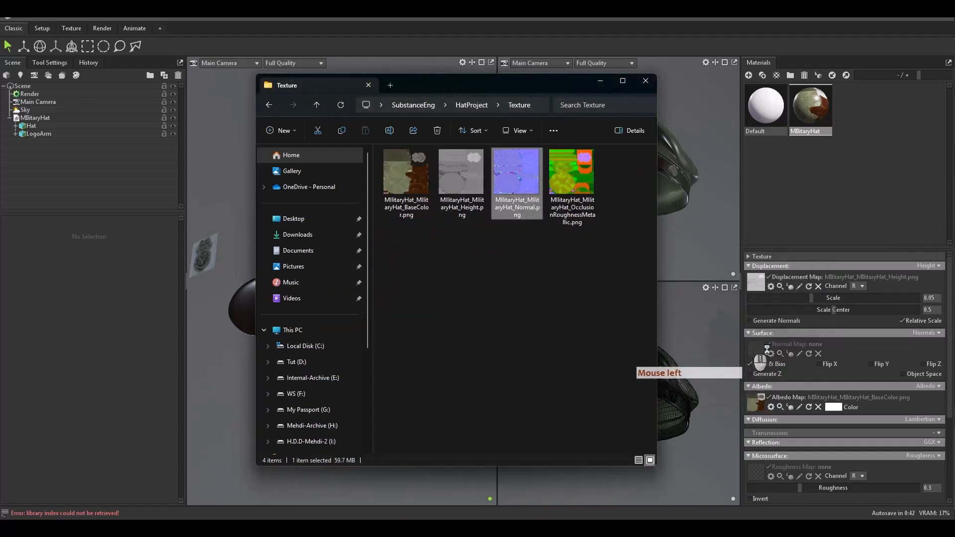
{"action": "left_click", "coordinate": [873, 365]}
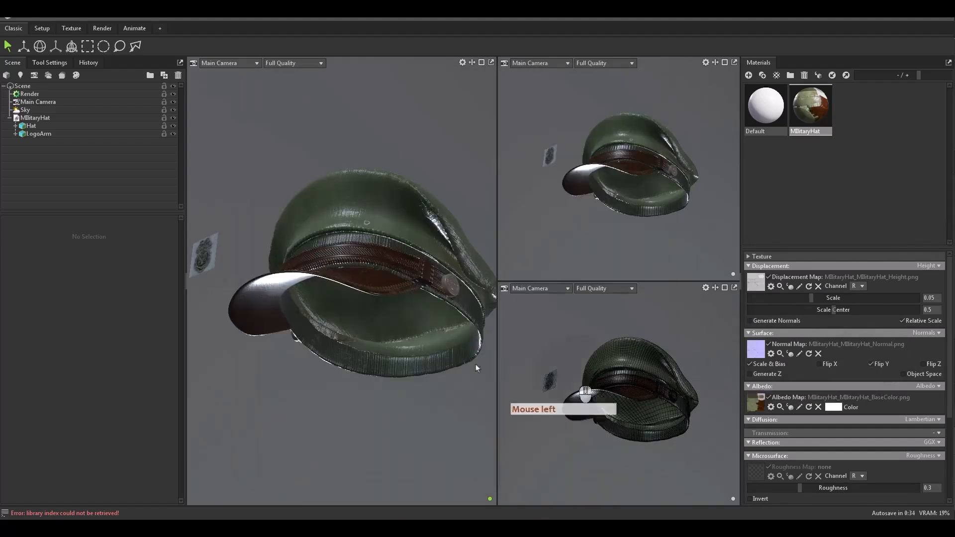
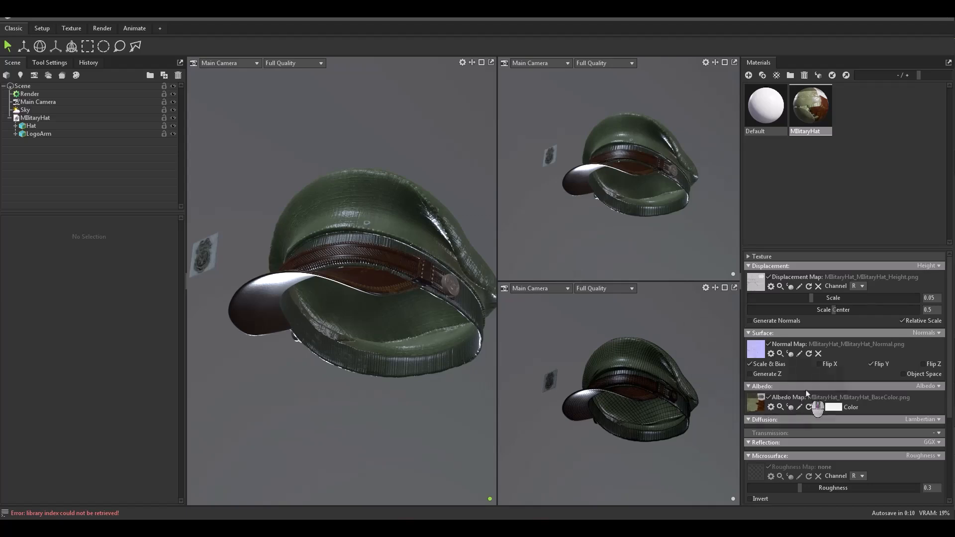
- Enable Occlusion on the hat material and set its Transparency to Cutout
{"action": "scroll", "coordinate": [835, 427], "scroll_direction": "down", "scroll_amount": 5}
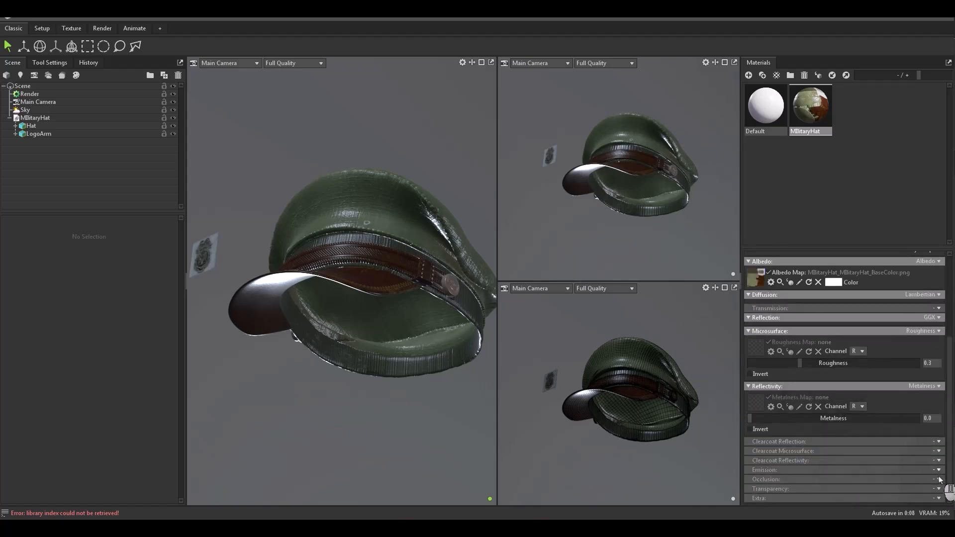
{"action": "left_click", "coordinate": [916, 501]}
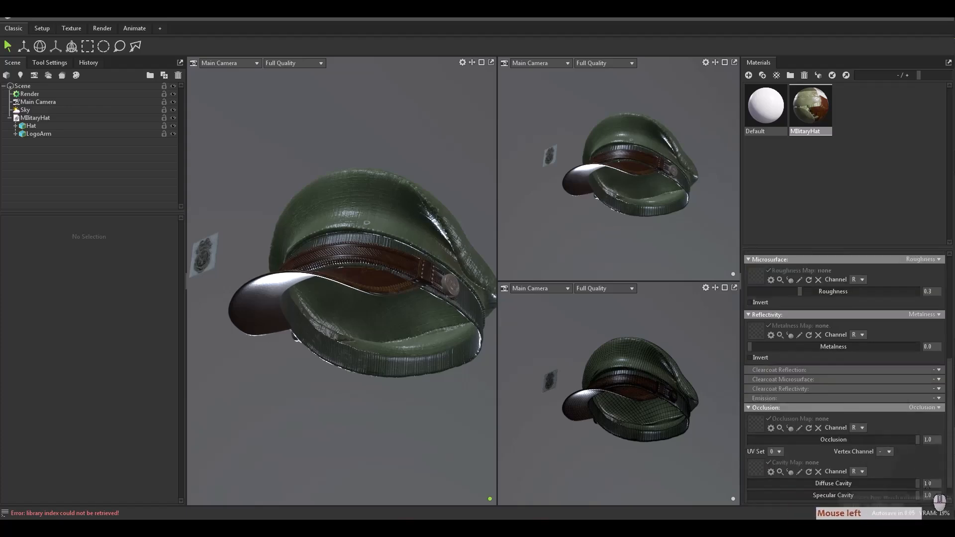
{"action": "scroll", "coordinate": [935, 492], "scroll_direction": "down", "scroll_amount": 1}
{"action": "left_click", "coordinate": [939, 489]}
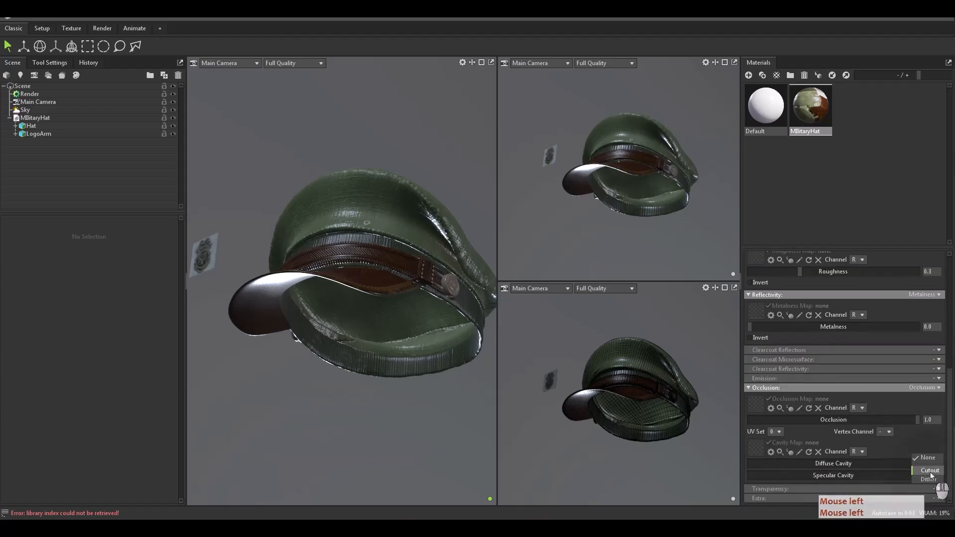
{"action": "left_click", "coordinate": [929, 471]}
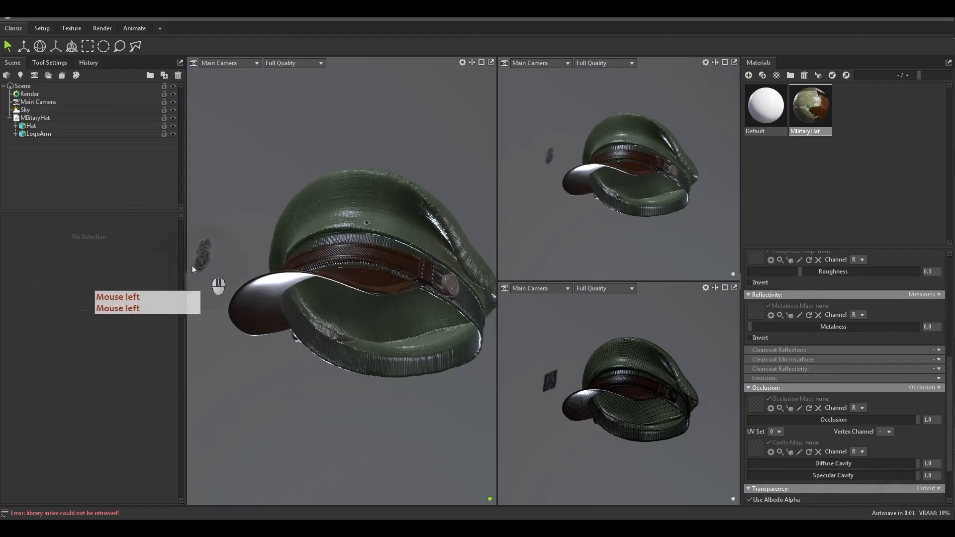
- Examine the hat's fabric, eyelet and the badge's cutout edges from several angles and distances
{"action": "left_click_drag", "start_coordinate": [222, 263], "coordinate": [389, 273], "text": "alt"}
{"action": "scroll", "coordinate": [313, 289], "scroll_direction": "up", "scroll_amount": 5}
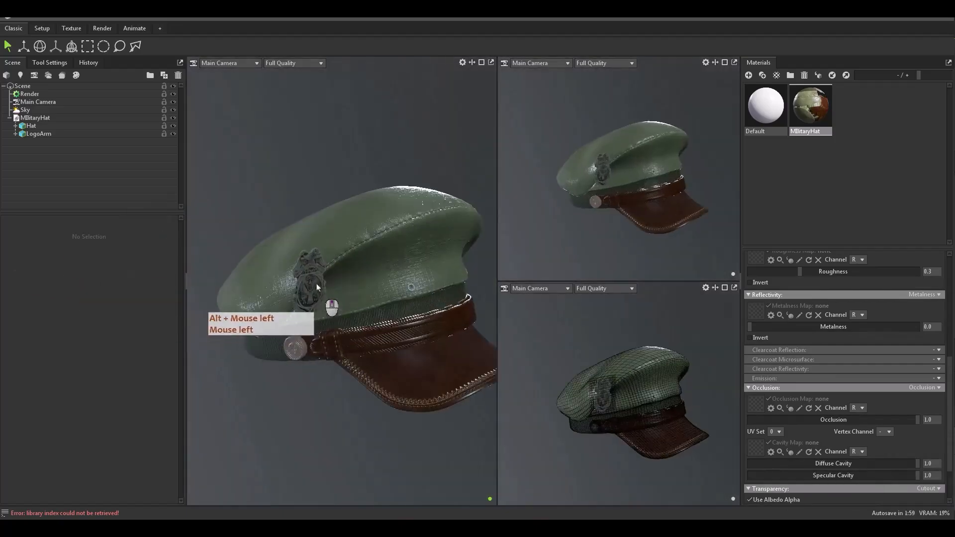
{"action": "mouse_move", "coordinate": [319, 280]}
{"action": "left_mouse_down", "text": "alt"}
{"action": "mouse_move", "coordinate": [293, 257]}
{"action": "mouse_move", "coordinate": [202, 278]}
{"action": "mouse_move", "coordinate": [320, 297]}
{"action": "left_mouse_up", "text": "alt"}
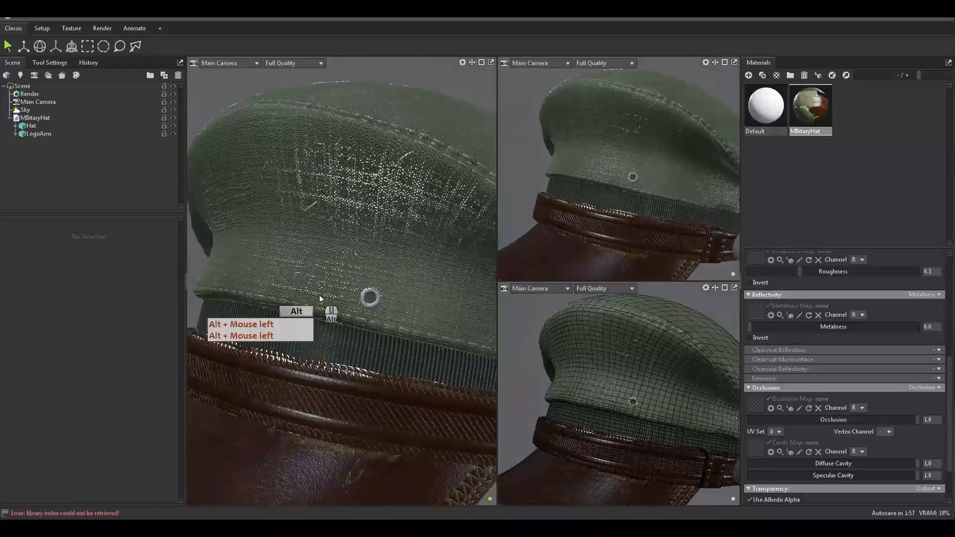
{"action": "scroll", "coordinate": [393, 314], "scroll_direction": "up", "scroll_amount": 5}
{"action": "left_click_drag", "start_coordinate": [393, 314], "coordinate": [360, 303], "text": "alt"}
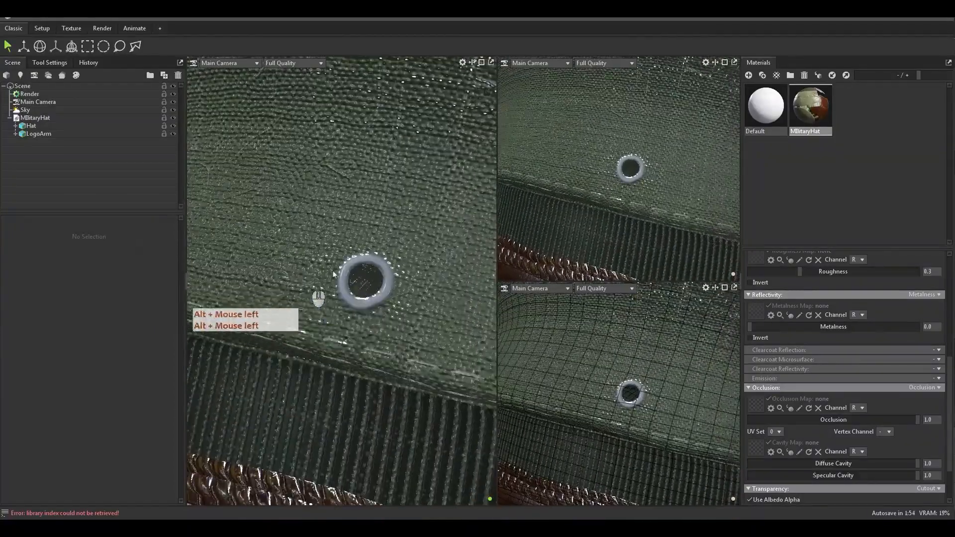
{"action": "scroll", "coordinate": [307, 284], "scroll_direction": "down", "scroll_amount": 7}
{"action": "middle_click_drag", "start_coordinate": [327, 247], "coordinate": [383, 267], "text": "alt"}
{"action": "left_click_drag", "start_coordinate": [384, 267], "coordinate": [347, 241], "text": "alt"}
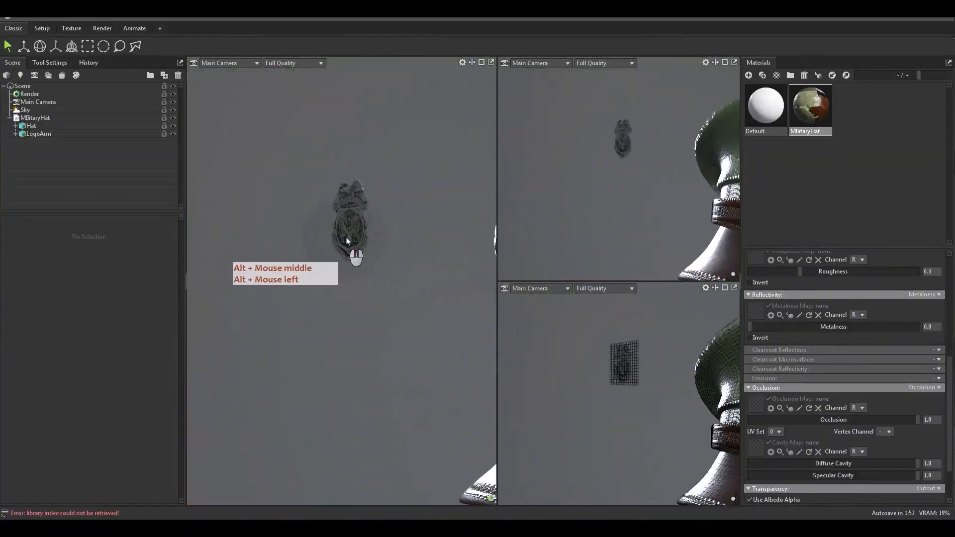
{"action": "scroll", "coordinate": [347, 241], "scroll_direction": "up", "scroll_amount": 4}
{"action": "middle_click_drag", "start_coordinate": [435, 234], "coordinate": [419, 164], "text": "alt"}
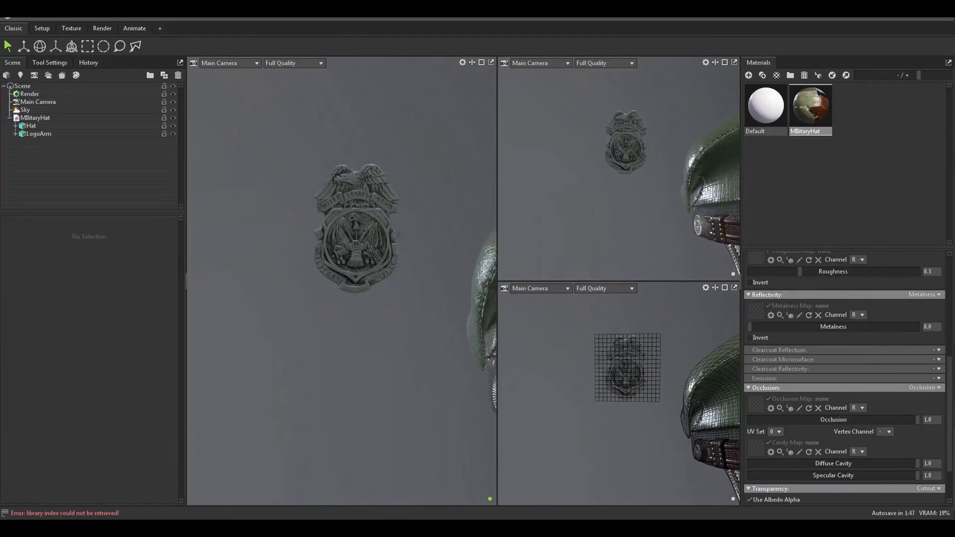
{"action": "right_click_drag", "start_coordinate": [401, 158], "coordinate": [455, 209], "text": "alt"}
{"action": "middle_click_drag", "start_coordinate": [455, 209], "coordinate": [373, 194], "text": "alt"}
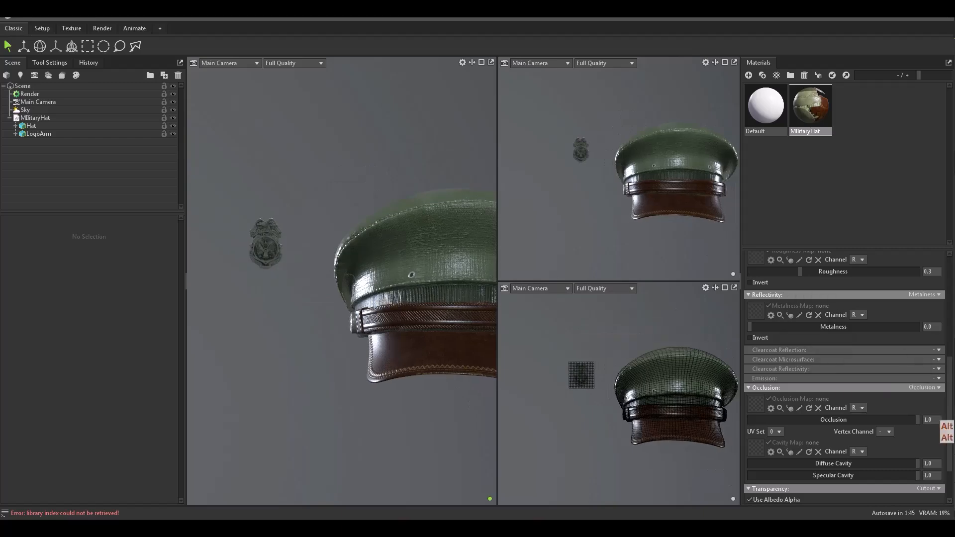
- Load the exported OcclusionRoughnessMetallic texture as the hat material's occlusion map
{"action": "left_click", "coordinate": [403, 526]}
{"action": "left_click_drag", "start_coordinate": [570, 179], "coordinate": [756, 403]}
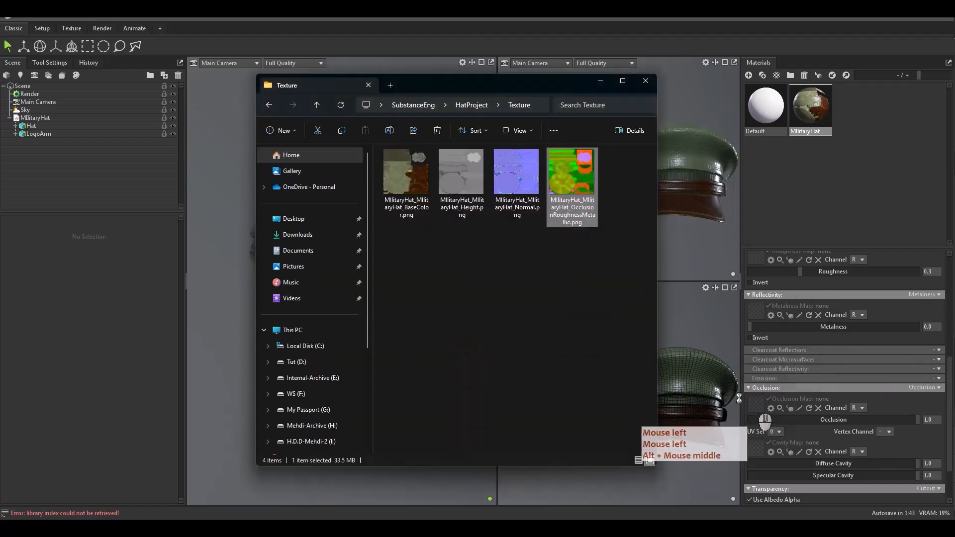
{"action": "left_click", "coordinate": [598, 82]}
- Copy the OcclusionRoughnessMetallic texture from the occlusion map and paste it as the metalness map
{"action": "right_click", "coordinate": [755, 404]}
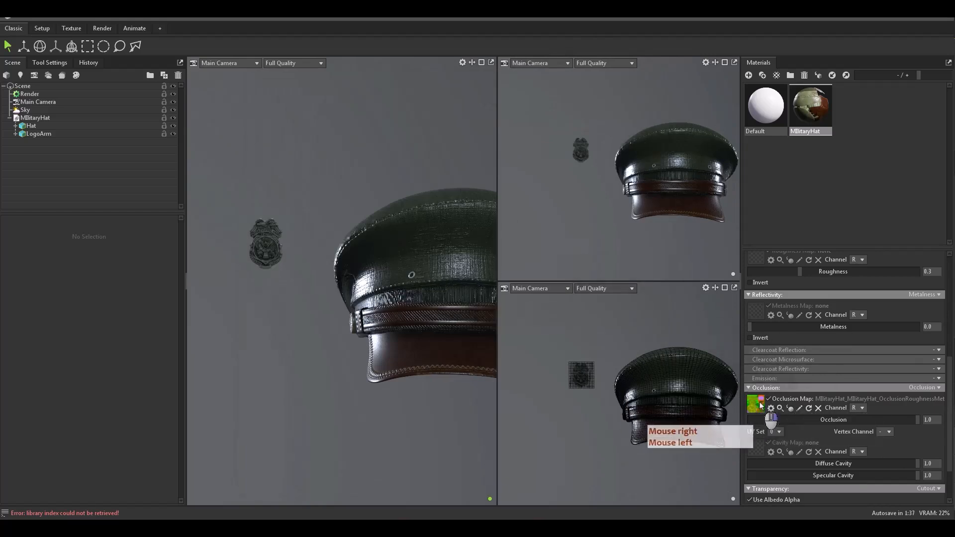
{"action": "left_click", "coordinate": [781, 415]}
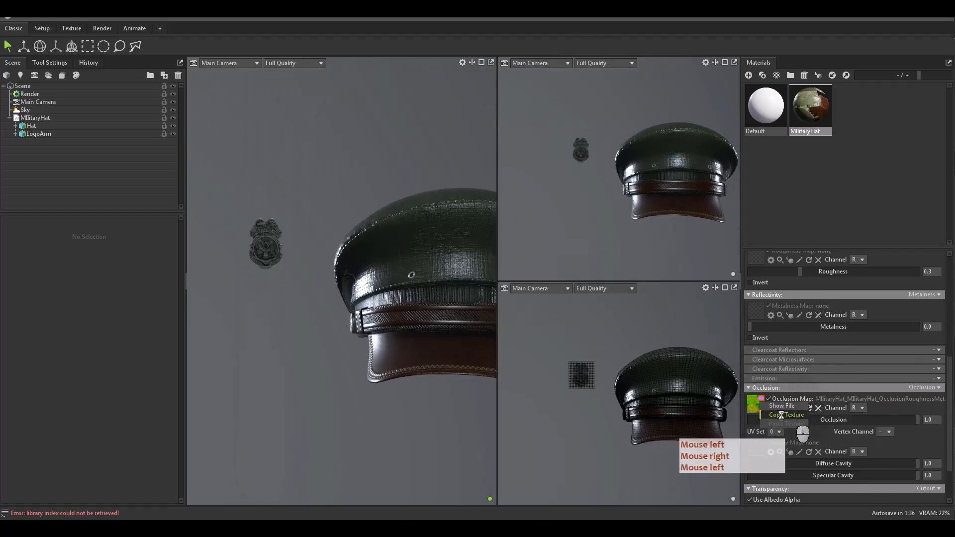
{"action": "right_click", "coordinate": [751, 313]}
{"action": "right_click", "coordinate": [749, 306]}
{"action": "right_click", "coordinate": [758, 400]}
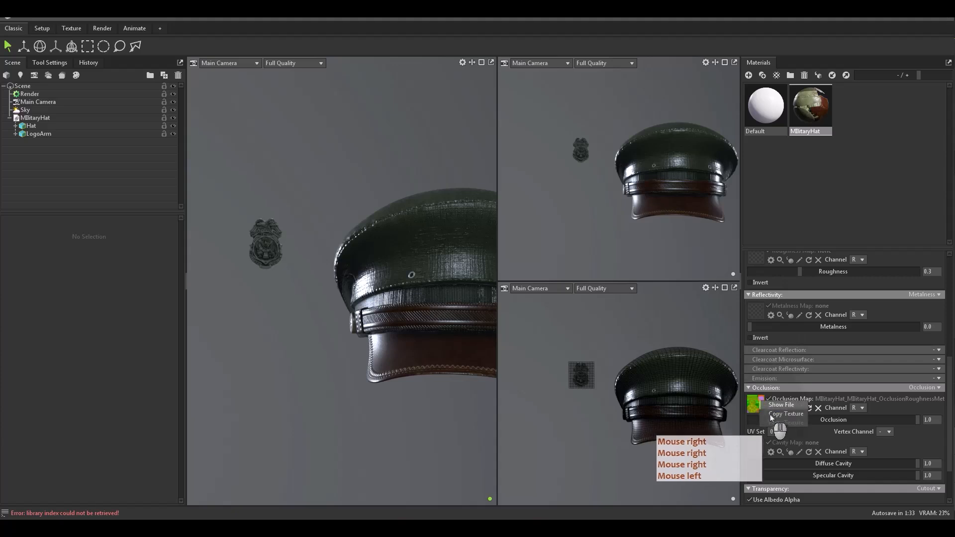
{"action": "left_click", "coordinate": [767, 412]}
{"action": "right_click", "coordinate": [757, 315]}
{"action": "left_click", "coordinate": [779, 337]}
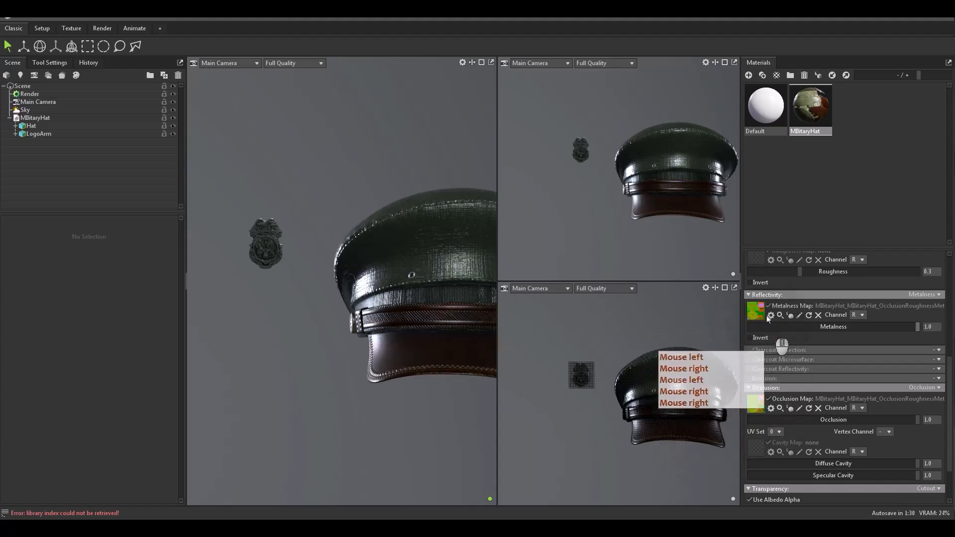
- Paste the copied OcclusionRoughnessMetallic texture as the hat material's roughness map
{"action": "scroll", "coordinate": [763, 338], "scroll_direction": "up", "scroll_amount": 2}
{"action": "right_click", "coordinate": [756, 327]}
{"action": "left_click", "coordinate": [770, 347]}
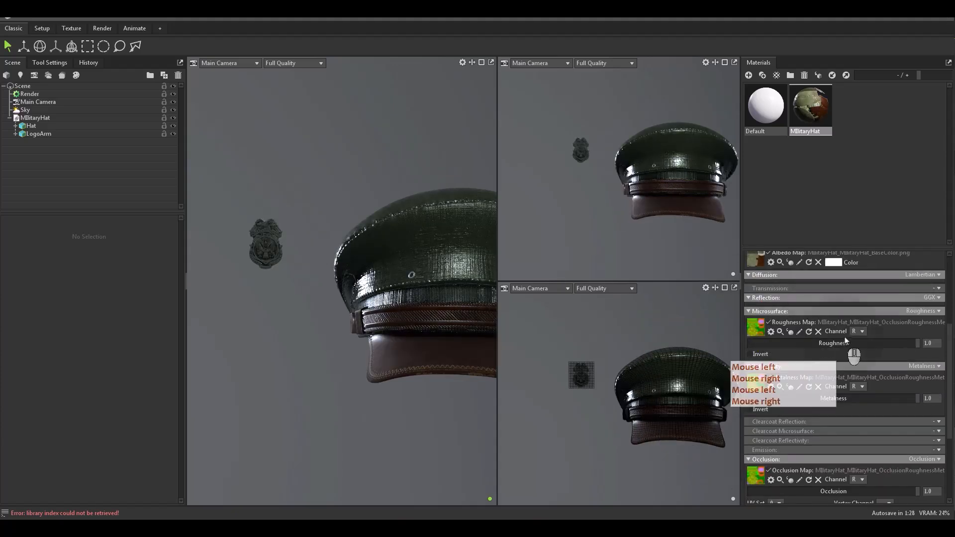
- Set the MilitaryHat material's Roughness Map channel to G and its Metalness Map channel to B
{"action": "left_click", "coordinate": [862, 332]}
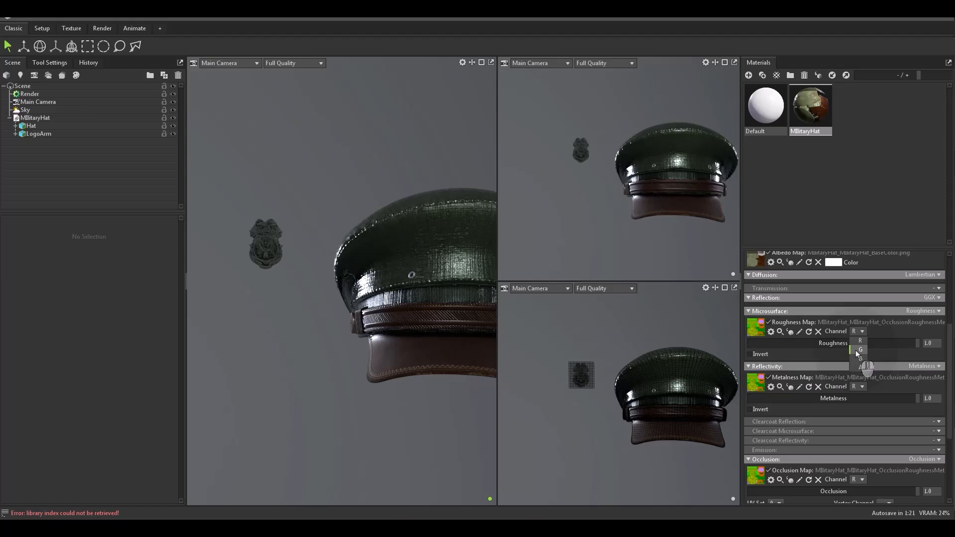
{"action": "left_click", "coordinate": [860, 350]}
{"action": "left_click", "coordinate": [859, 387]}
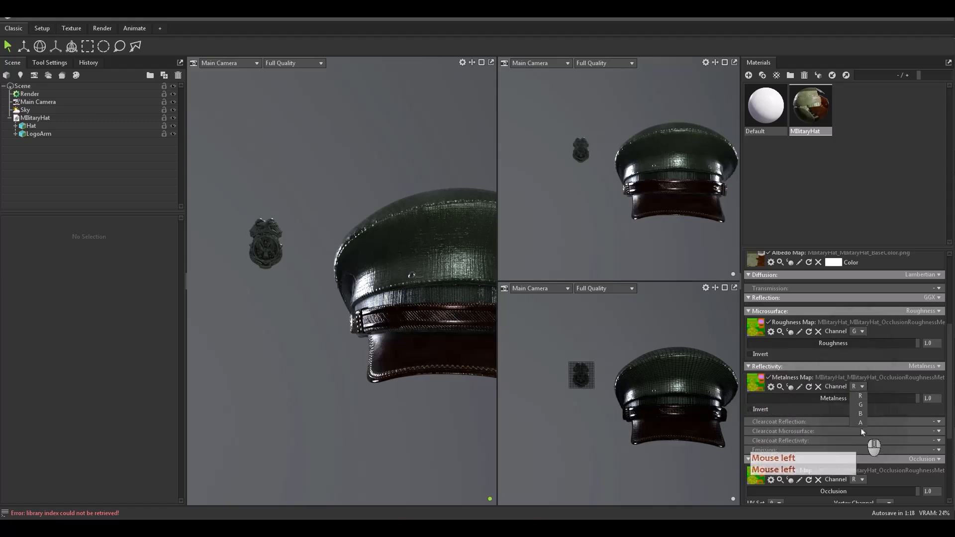
{"action": "left_click", "coordinate": [859, 416]}
{"action": "scroll", "coordinate": [868, 398], "scroll_direction": "down", "scroll_amount": 5}
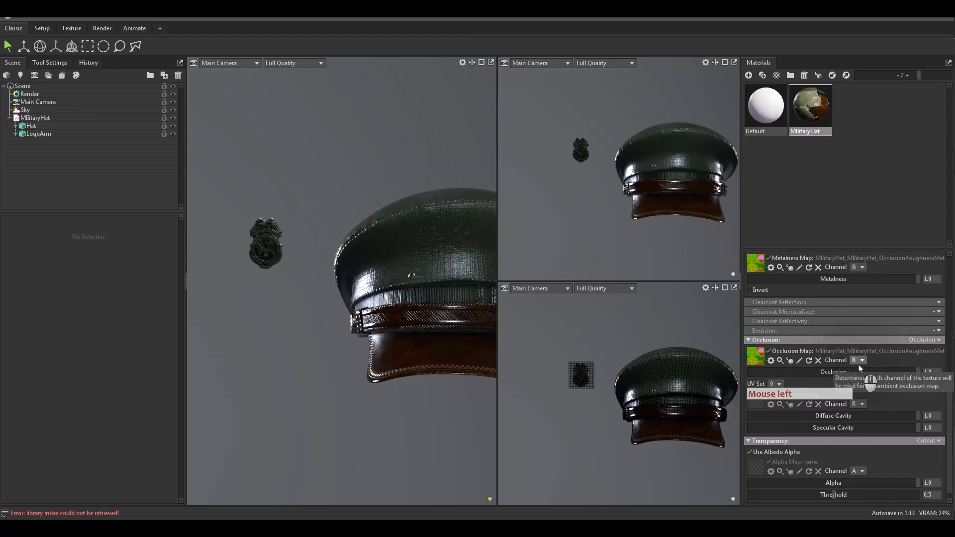
- Examine the hat's material from several angles and distances and under rotated sky lighting
{"action": "middle_click_drag", "start_coordinate": [370, 282], "coordinate": [318, 278], "text": "alt"}
{"action": "mouse_move", "coordinate": [318, 278]}
{"action": "left_mouse_down", "text": "alt"}
{"action": "mouse_move", "coordinate": [255, 265]}
{"action": "mouse_move", "coordinate": [329, 264]}
{"action": "left_mouse_up", "text": "alt"}
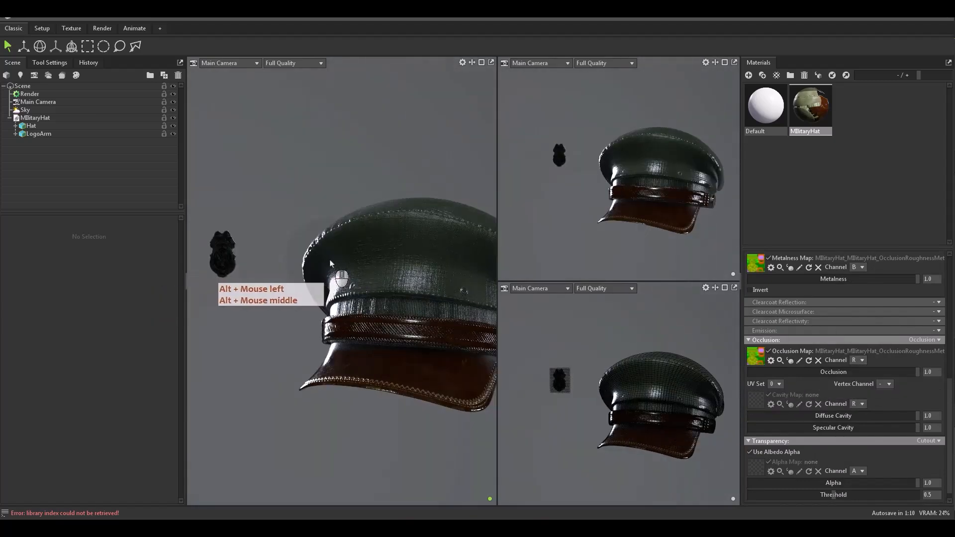
{"action": "scroll", "coordinate": [858, 398], "scroll_direction": "up", "scroll_amount": 2}
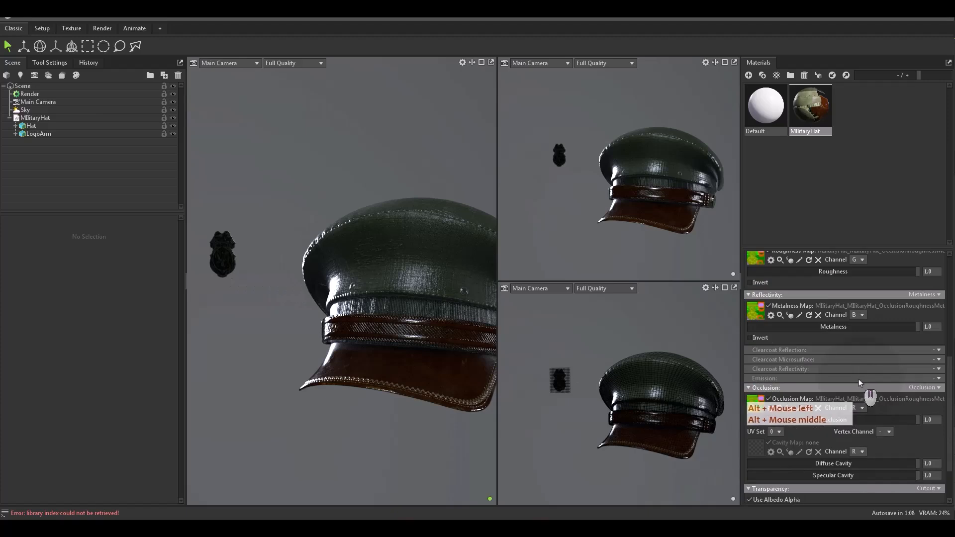
{"action": "scroll", "coordinate": [858, 380], "scroll_direction": "up", "scroll_amount": 2}
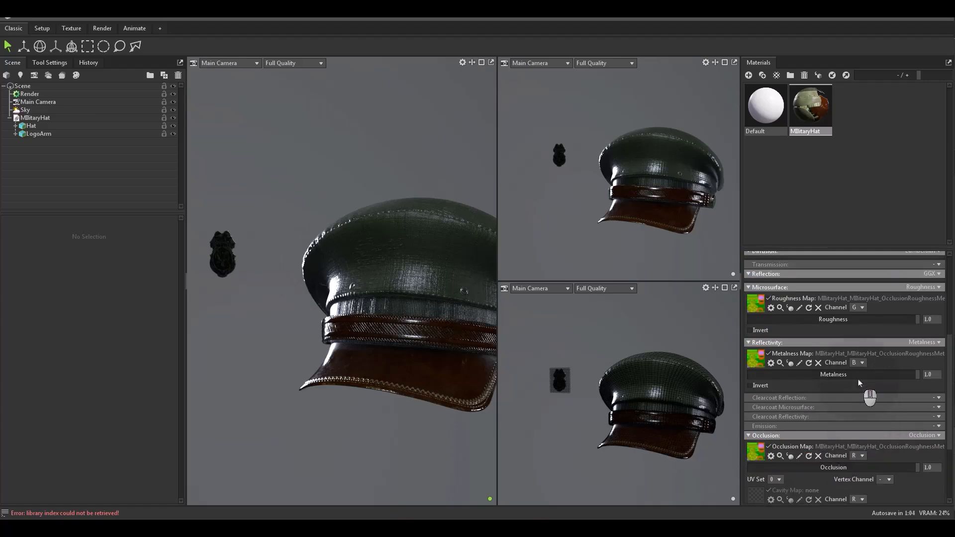
{"action": "middle_click_drag", "start_coordinate": [336, 221], "coordinate": [383, 253], "text": "alt"}
{"action": "left_click_drag", "start_coordinate": [383, 252], "coordinate": [396, 262], "text": "alt"}
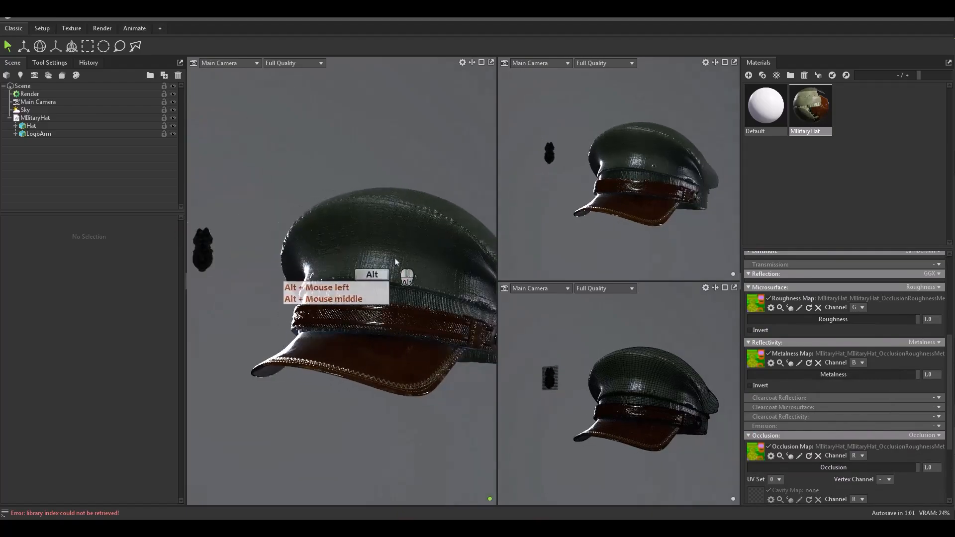
{"action": "right_click_drag", "start_coordinate": [403, 263], "coordinate": [339, 272], "text": "shift"}
{"action": "left_click_drag", "start_coordinate": [339, 269], "coordinate": [333, 234], "text": "alt"}
{"action": "right_click_drag", "start_coordinate": [333, 234], "coordinate": [294, 144], "text": "alt"}
{"action": "left_click_drag", "start_coordinate": [294, 144], "coordinate": [334, 196], "text": "alt"}
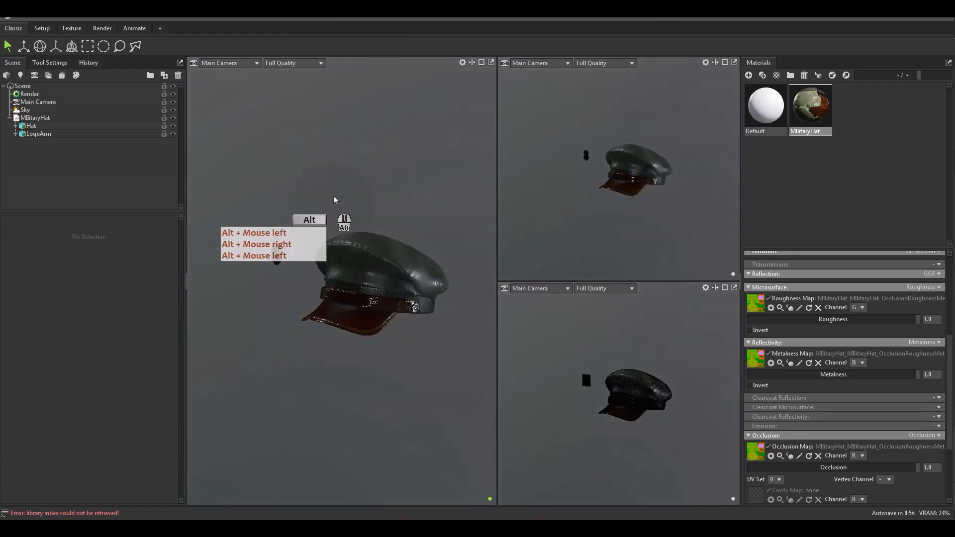
- Show the Roughness material pass in the large viewport and inspect it on the hat
{"action": "right_click_drag", "start_coordinate": [333, 196], "coordinate": [338, 203], "text": "alt"}
{"action": "left_click", "coordinate": [311, 64]}
{"action": "mouse_move", "coordinate": [299, 118]}
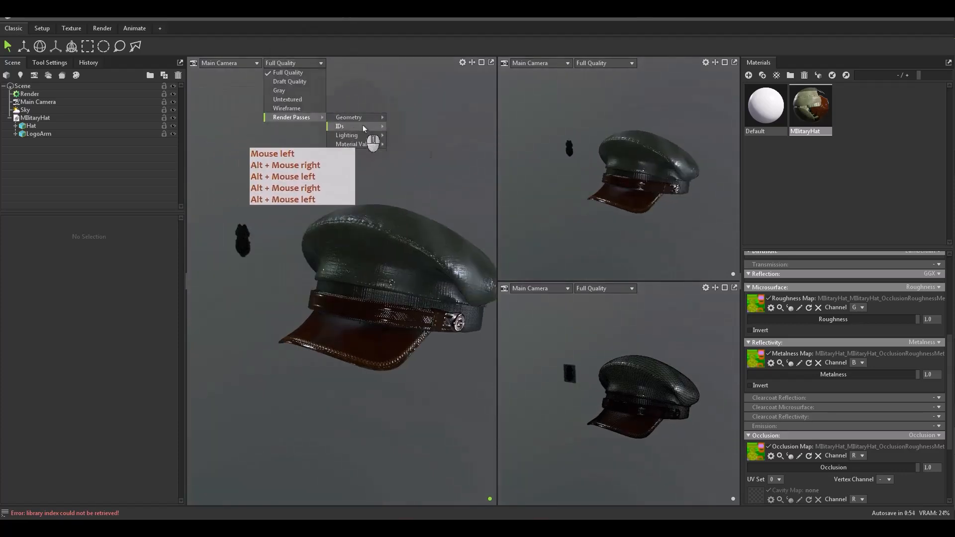
{"action": "mouse_move", "coordinate": [368, 144]}
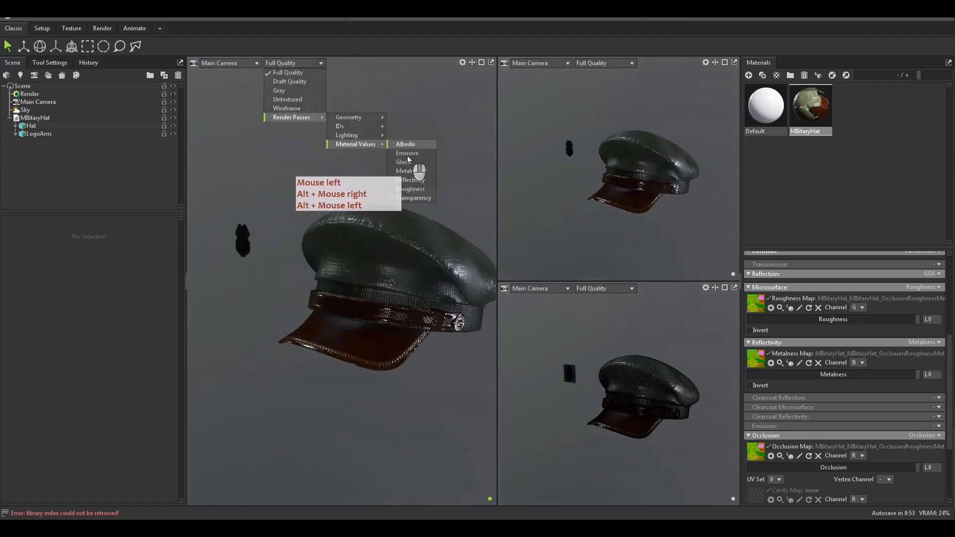
{"action": "left_click", "coordinate": [411, 189]}
{"action": "left_click_drag", "start_coordinate": [402, 264], "coordinate": [435, 283], "text": "alt"}
- Show the Albedo material pass in the large viewport and inspect the hat's base colors
{"action": "left_click", "coordinate": [294, 64]}
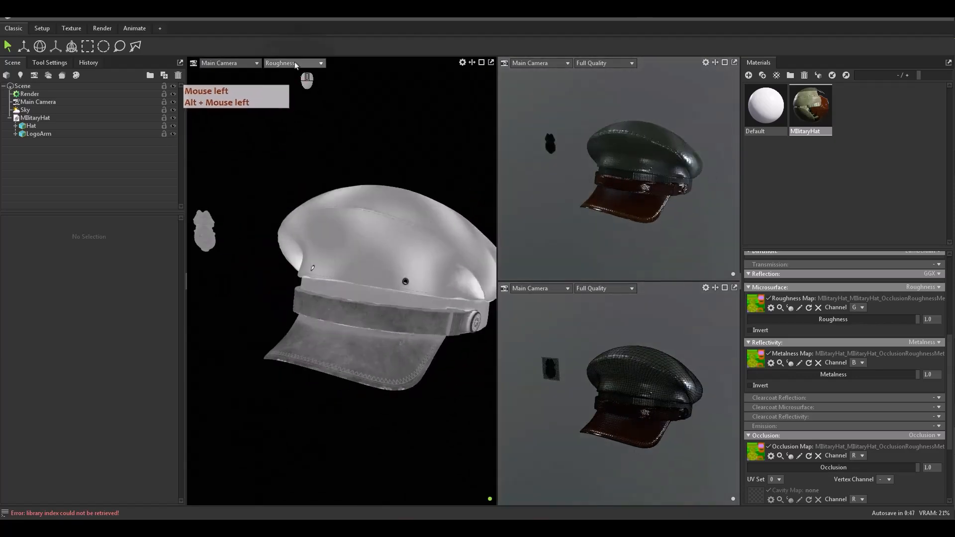
{"action": "left_click", "coordinate": [298, 118]}
{"action": "mouse_move", "coordinate": [374, 138]}
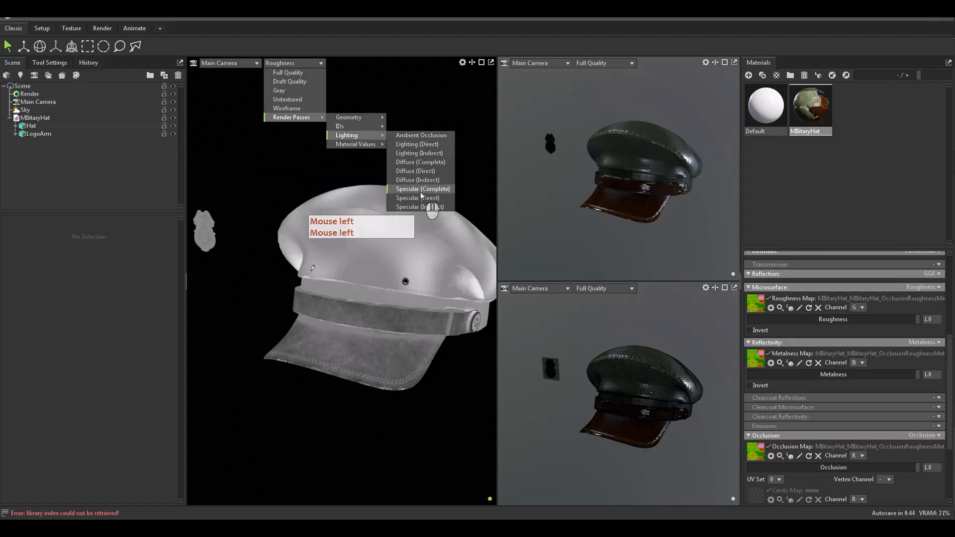
{"action": "left_click", "coordinate": [406, 145]}
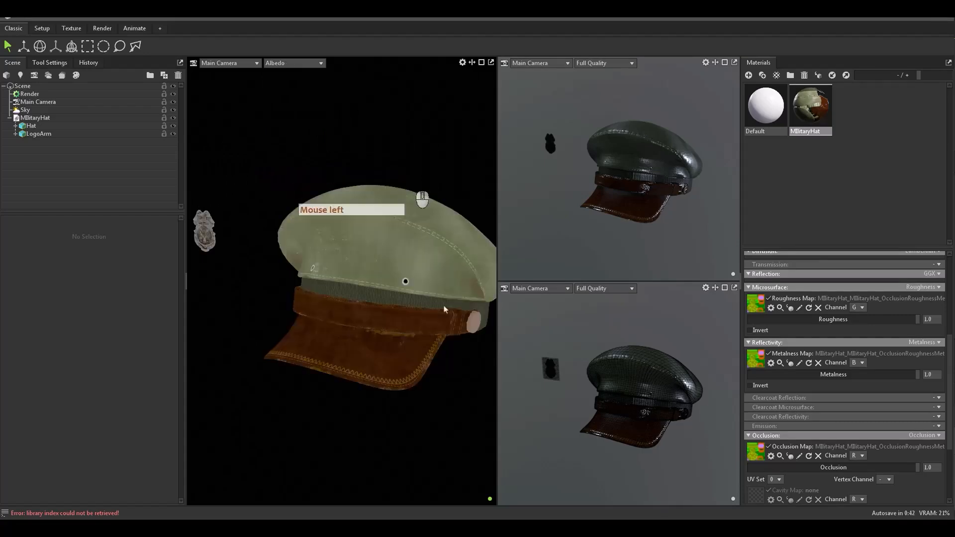
{"action": "left_click_drag", "start_coordinate": [404, 277], "coordinate": [320, 112], "text": "alt"}
- Show the Reflectivity material pass in the large viewport and inspect the hat from several angles
{"action": "left_click", "coordinate": [293, 63]}
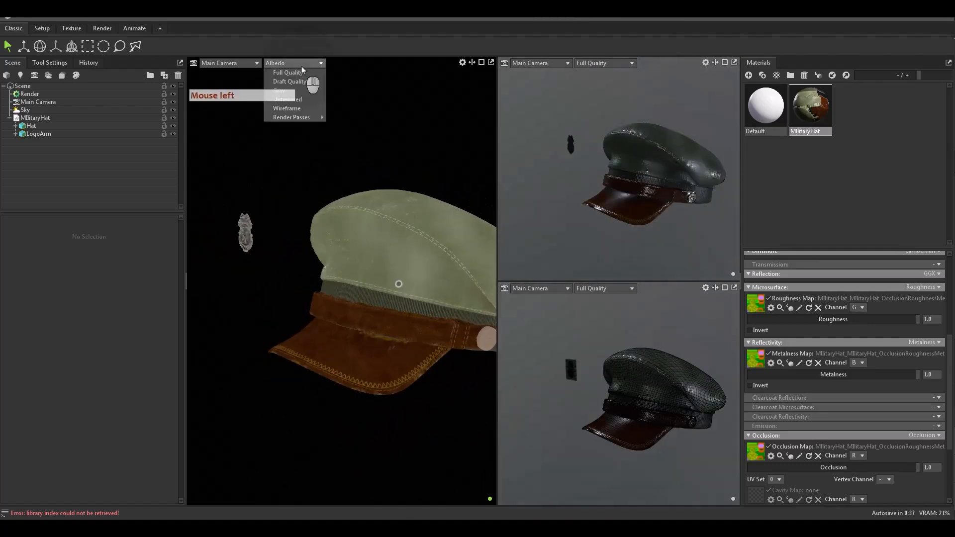
{"action": "mouse_move", "coordinate": [293, 117]}
{"action": "mouse_move", "coordinate": [364, 128]}
{"action": "mouse_move", "coordinate": [355, 144]}
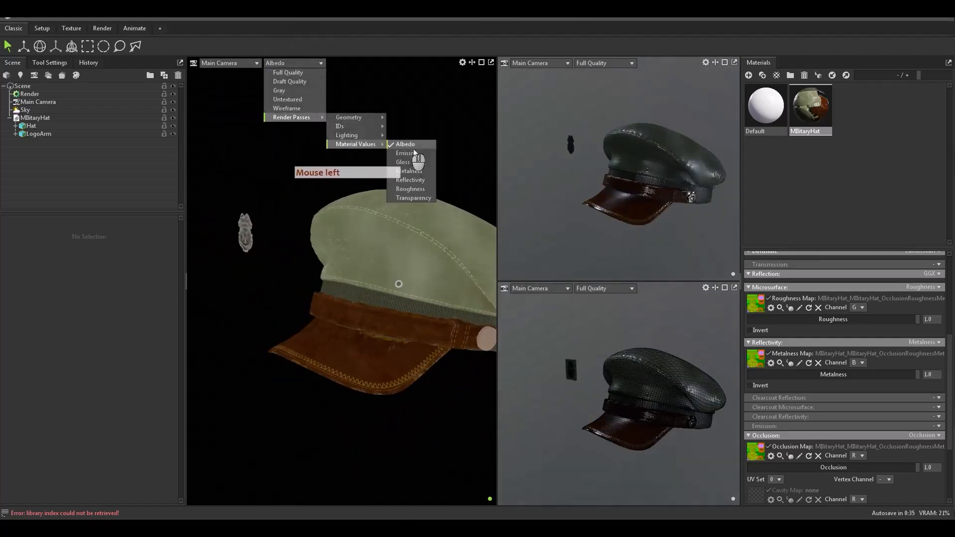
{"action": "left_click", "coordinate": [409, 180]}
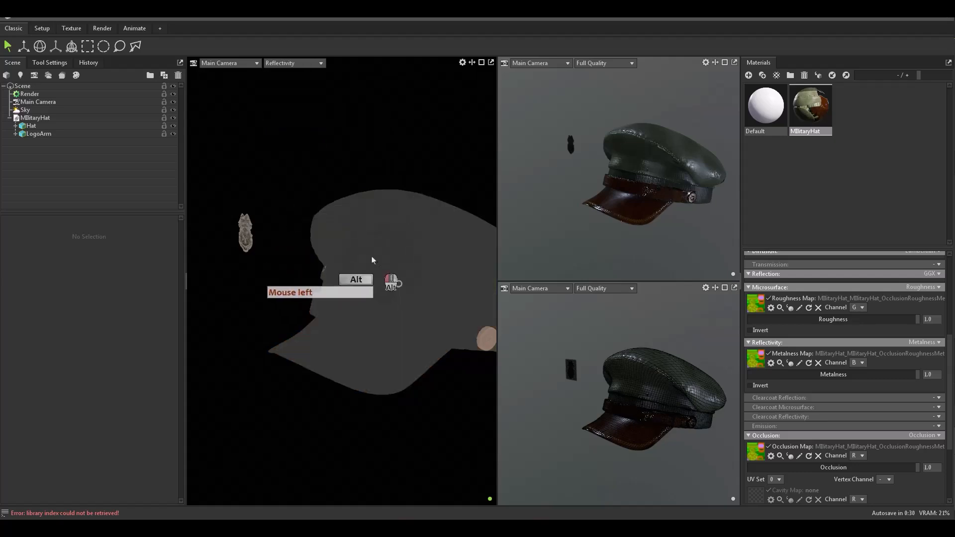
{"action": "left_click_drag", "start_coordinate": [376, 267], "coordinate": [362, 229], "text": "alt"}
{"action": "middle_click_drag", "start_coordinate": [356, 242], "coordinate": [309, 224], "text": "alt"}
{"action": "right_click_drag", "start_coordinate": [308, 224], "coordinate": [305, 152], "text": "alt"}
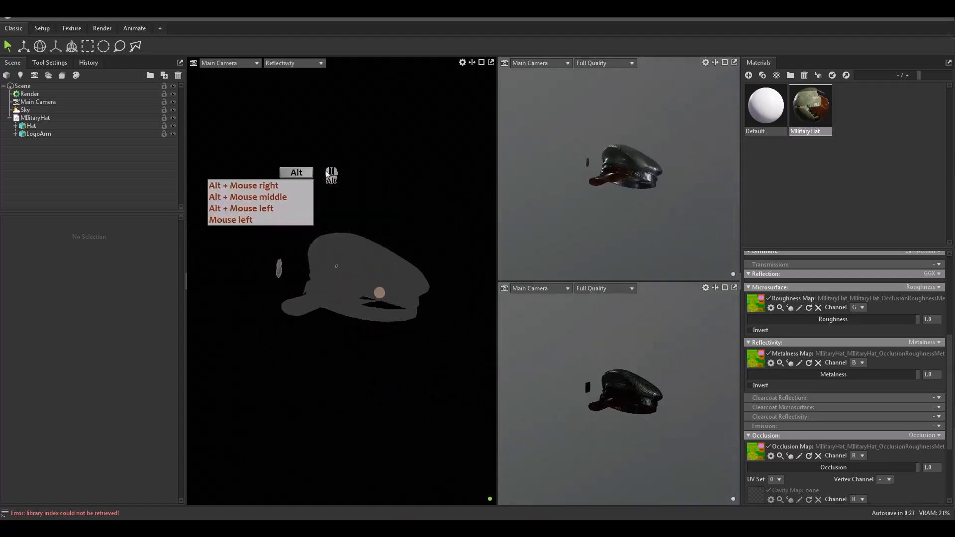
{"action": "left_click_drag", "start_coordinate": [305, 152], "coordinate": [336, 223], "text": "alt"}
{"action": "right_click_drag", "start_coordinate": [368, 306], "coordinate": [378, 378], "text": "alt"}
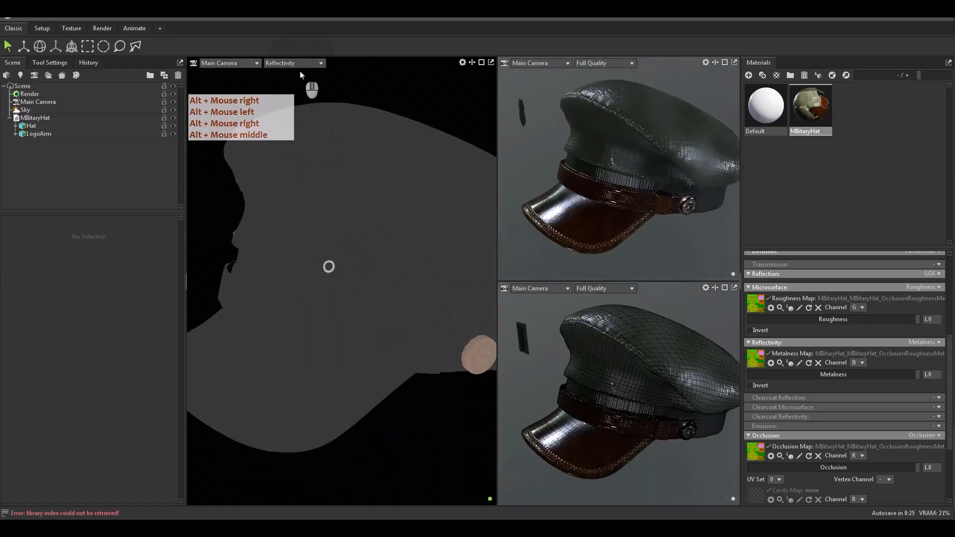
- Return the large viewport from the Reflectivity pass to Full Quality rendering
{"action": "left_click", "coordinate": [298, 63]}
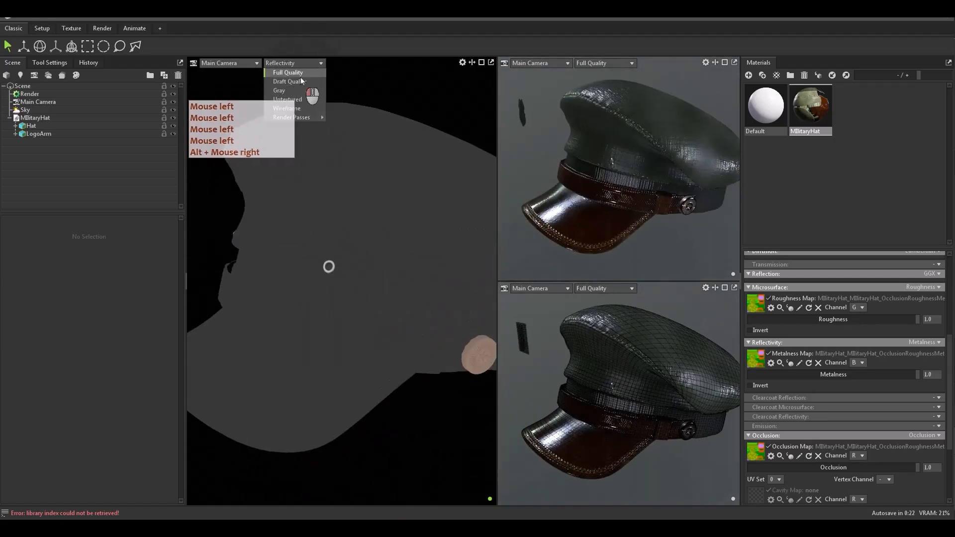
{"action": "left_click", "coordinate": [300, 81]}
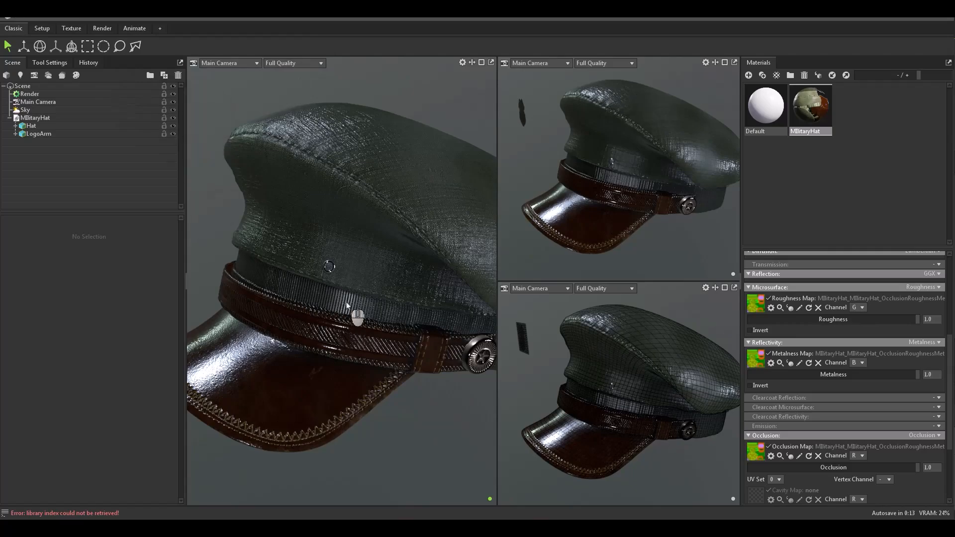
{"action": "scroll", "coordinate": [878, 400], "scroll_direction": "up", "scroll_amount": 2}
- Examine the hat mesh's surface detail and shading up close and from several angles
{"action": "left_click", "coordinate": [341, 258]}
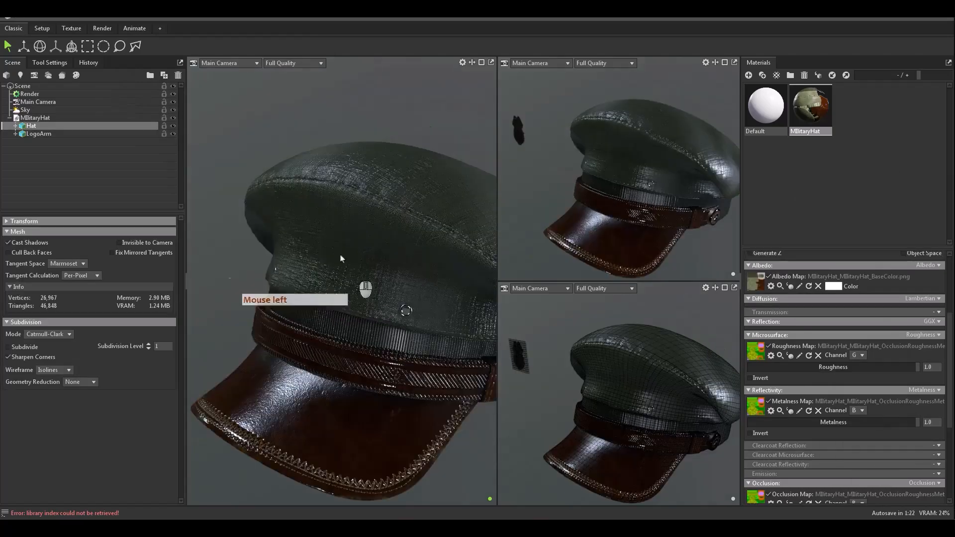
{"action": "middle_click_drag", "start_coordinate": [400, 244], "coordinate": [380, 247], "text": "alt"}
{"action": "left_click_drag", "start_coordinate": [380, 248], "coordinate": [474, 270], "text": "alt"}
{"action": "right_click_drag", "start_coordinate": [474, 270], "coordinate": [348, 244], "text": "alt"}
{"action": "middle_click_drag", "start_coordinate": [349, 244], "coordinate": [294, 266], "text": "alt"}
{"action": "right_click_drag", "start_coordinate": [294, 266], "coordinate": [358, 308], "text": "alt"}
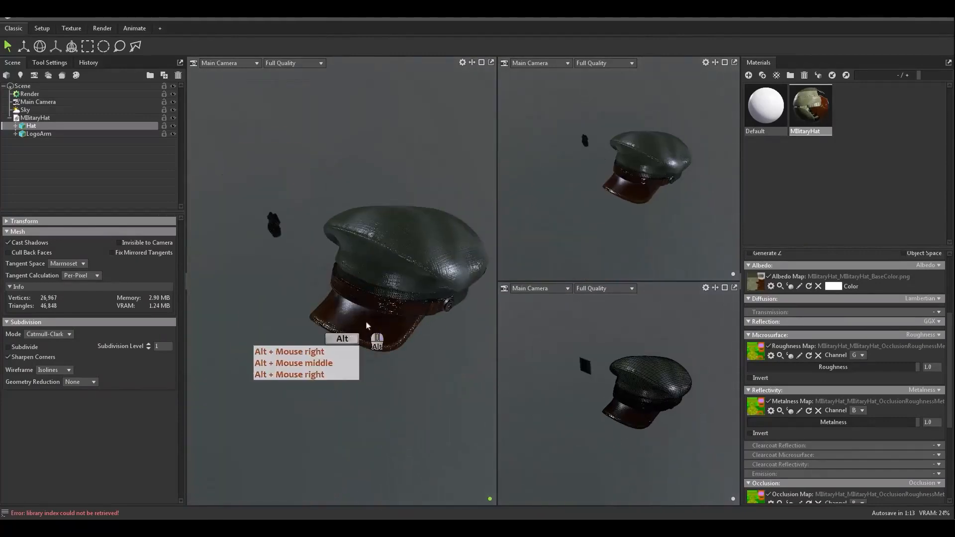
{"action": "middle_click_drag", "start_coordinate": [358, 309], "coordinate": [372, 279], "text": "alt"}
{"action": "left_click_drag", "start_coordinate": [372, 275], "coordinate": [407, 291], "text": "alt"}
{"action": "right_click_drag", "start_coordinate": [408, 291], "coordinate": [393, 304], "text": "alt"}
{"action": "left_click_drag", "start_coordinate": [392, 304], "coordinate": [373, 300], "text": "alt"}
{"action": "right_click_drag", "start_coordinate": [373, 299], "coordinate": [357, 245], "text": "alt"}
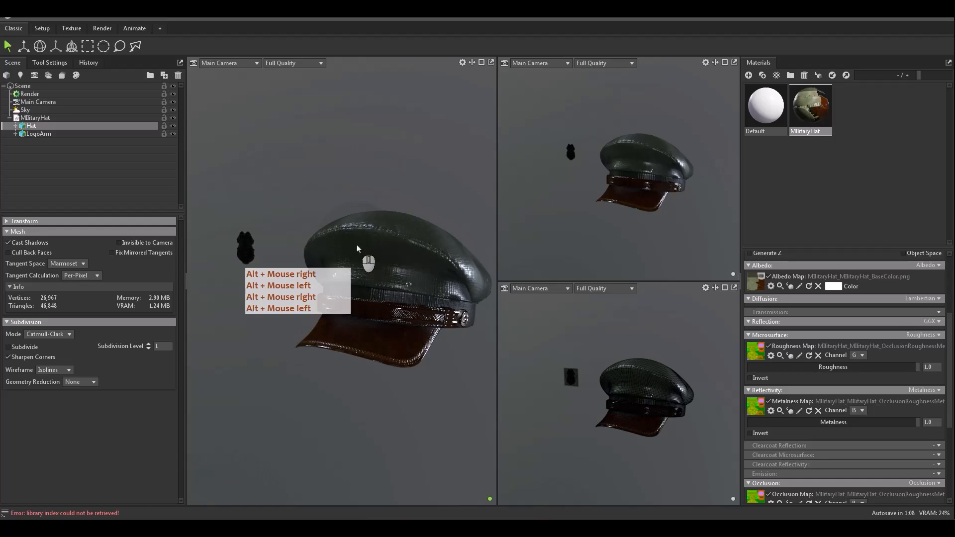
- Enable subdivision on the Hat mesh at level 3 and on the LogoArm mesh at level 5
{"action": "left_click", "coordinate": [77, 178]}
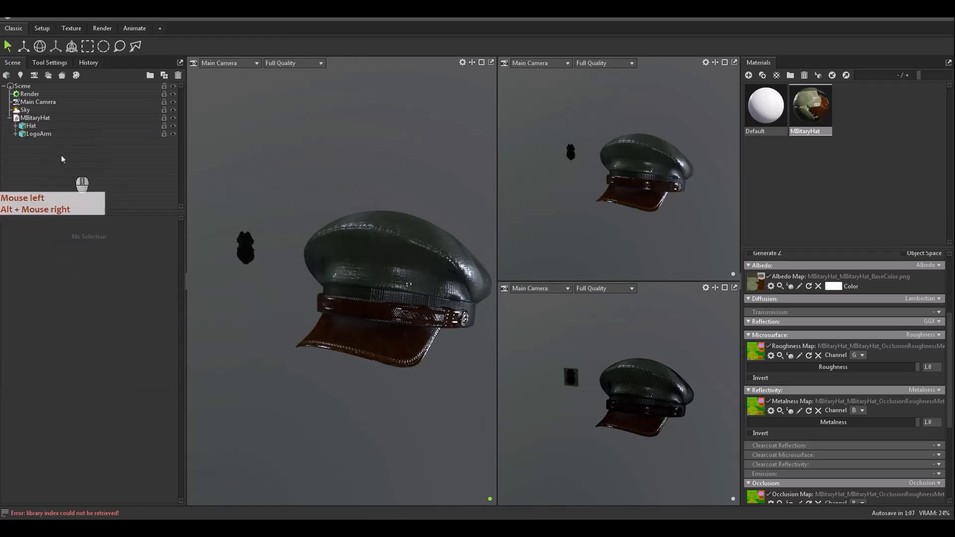
{"action": "left_click", "coordinate": [31, 126]}
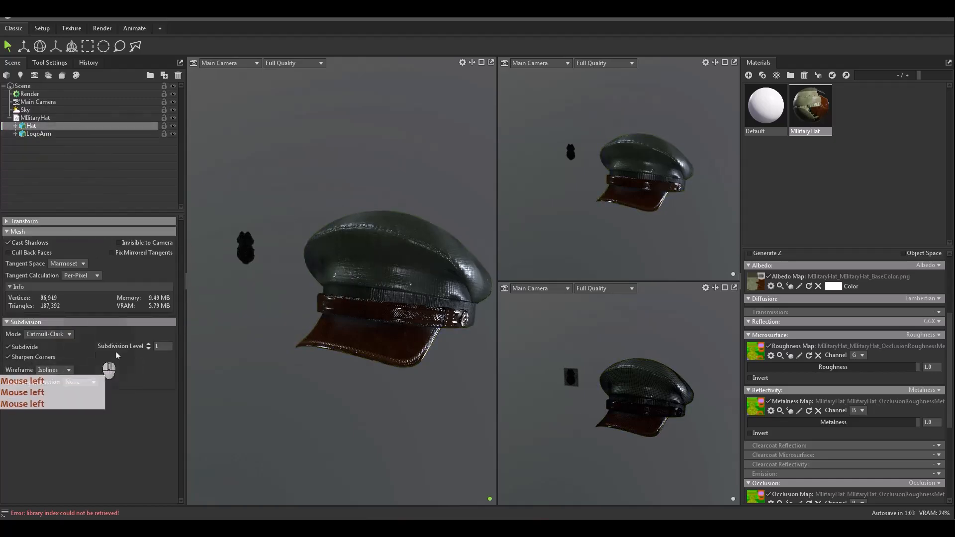
{"action": "left_click", "coordinate": [157, 346]}
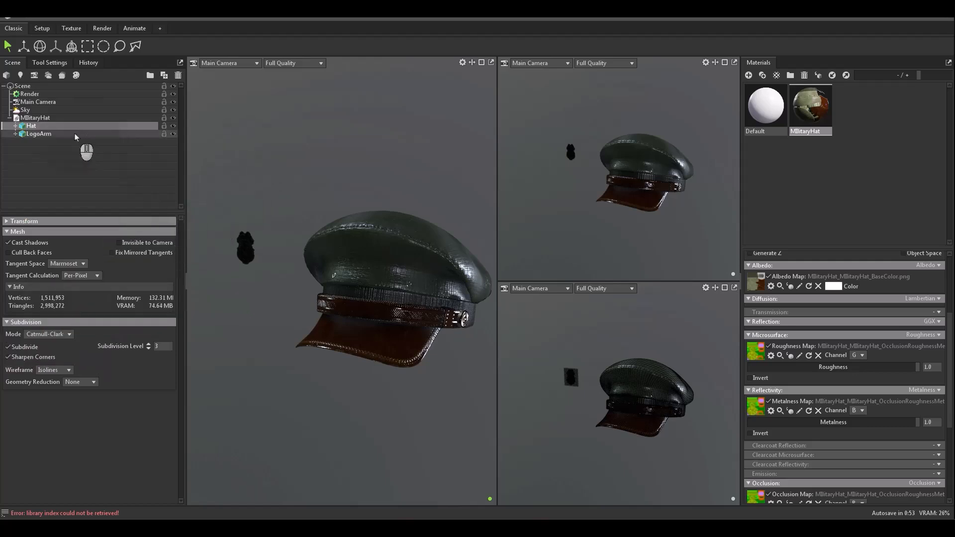
{"action": "left_click", "coordinate": [43, 133]}
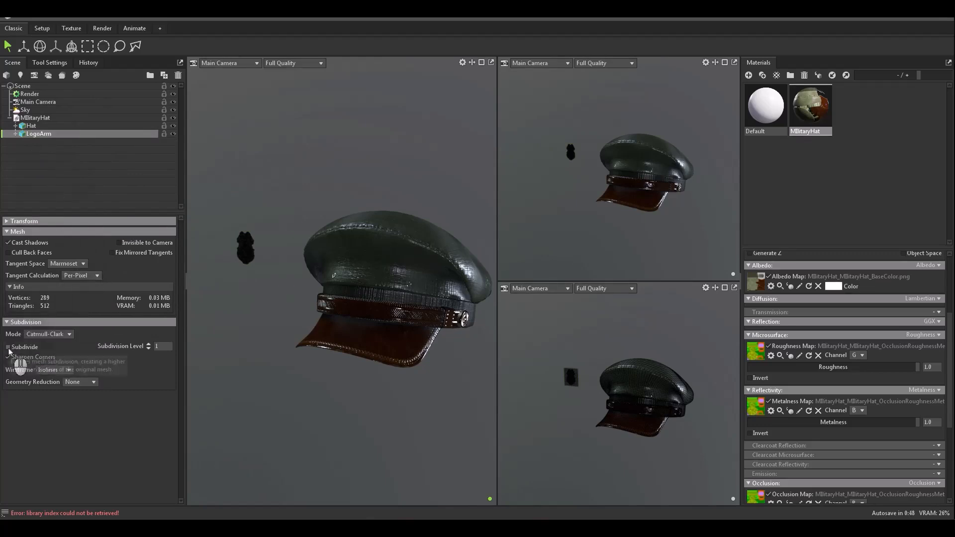
{"action": "left_click", "coordinate": [131, 346]}
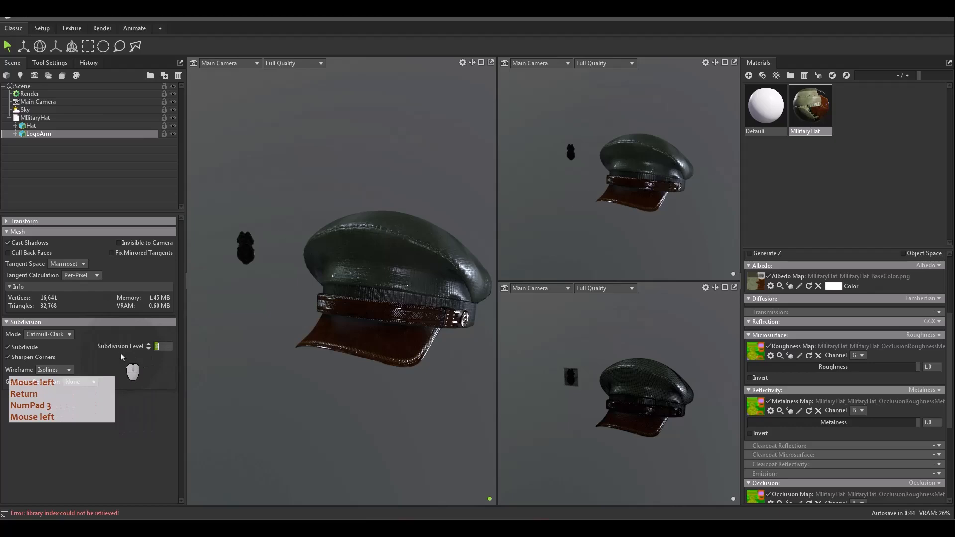
- Examine the relief of the LogoArm badge up close, from the front and from the side
{"action": "middle_click_drag", "start_coordinate": [286, 263], "coordinate": [376, 265], "text": "alt"}
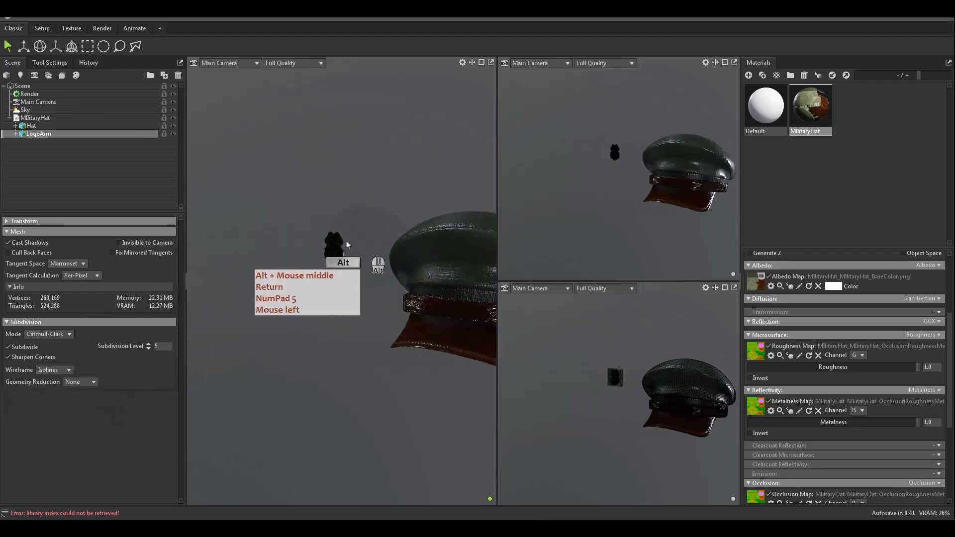
{"action": "right_click_drag", "start_coordinate": [377, 265], "coordinate": [461, 459], "text": "alt"}
{"action": "middle_click_drag", "start_coordinate": [461, 459], "coordinate": [440, 385], "text": "alt"}
{"action": "left_click_drag", "start_coordinate": [440, 385], "coordinate": [385, 371], "text": "alt"}
{"action": "middle_click_drag", "start_coordinate": [385, 371], "coordinate": [339, 367], "text": "alt"}
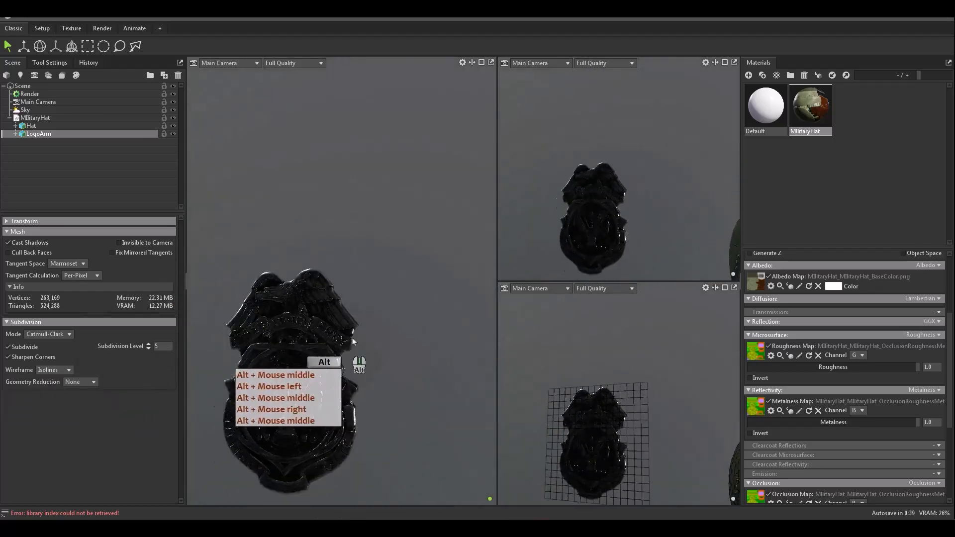
{"action": "right_click_drag", "start_coordinate": [339, 367], "coordinate": [378, 416], "text": "alt"}
{"action": "middle_click_drag", "start_coordinate": [377, 415], "coordinate": [405, 361], "text": "alt"}
{"action": "right_click_drag", "start_coordinate": [405, 357], "coordinate": [373, 408], "text": "alt"}
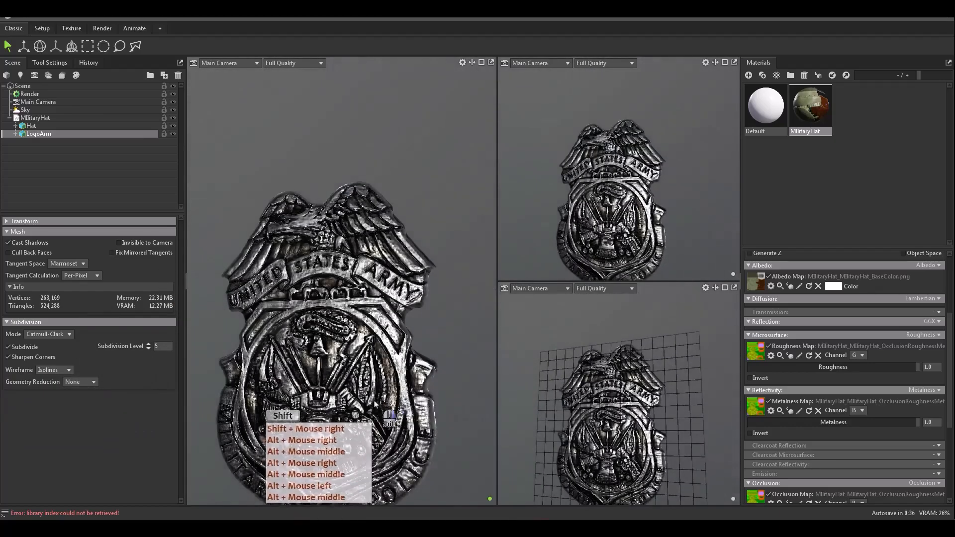
{"action": "left_click_drag", "start_coordinate": [373, 409], "coordinate": [351, 410], "text": "alt"}
{"action": "middle_click_drag", "start_coordinate": [352, 413], "coordinate": [239, 424], "text": "alt"}
{"action": "left_click_drag", "start_coordinate": [239, 424], "coordinate": [288, 413], "text": "alt"}
{"action": "middle_click_drag", "start_coordinate": [288, 414], "coordinate": [360, 404], "text": "alt"}
- Set the MilitaryHat material's displacement scale to 0.1
{"action": "scroll", "coordinate": [825, 341], "scroll_direction": "up", "scroll_amount": 4}
{"action": "left_click", "coordinate": [929, 298]}
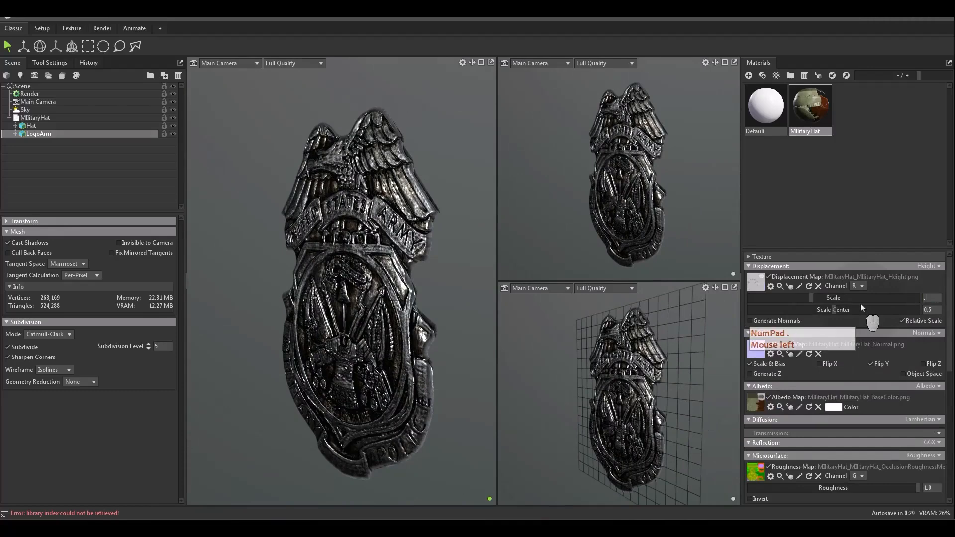
{"action": "key", "text": "Return"}
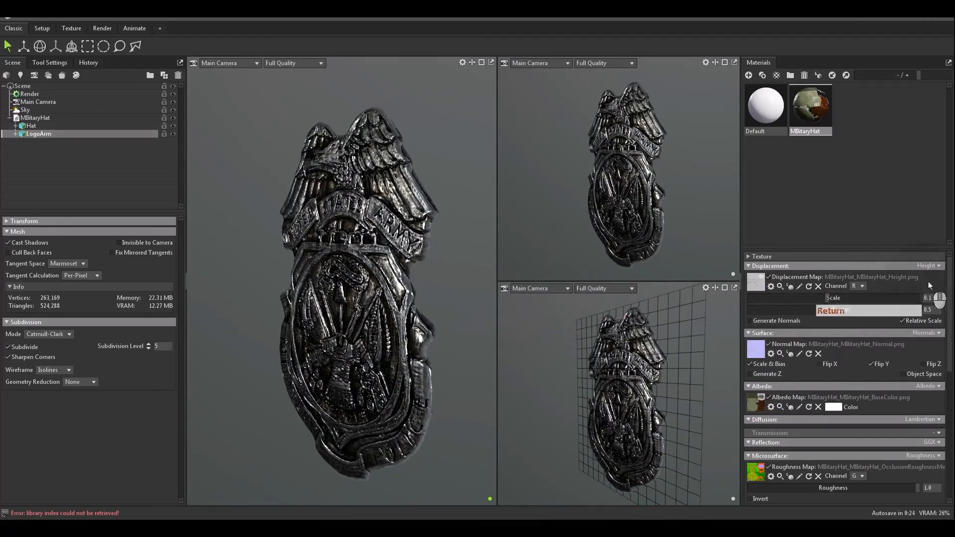
- Set the MilitaryHat material's displacement scale to 0.05
{"action": "right_click_drag", "start_coordinate": [343, 291], "coordinate": [283, 99], "text": "alt"}
{"action": "middle_click_drag", "start_coordinate": [343, 278], "coordinate": [182, 294], "text": "alt"}
{"action": "right_click_drag", "start_coordinate": [428, 339], "coordinate": [399, 300], "text": "alt"}
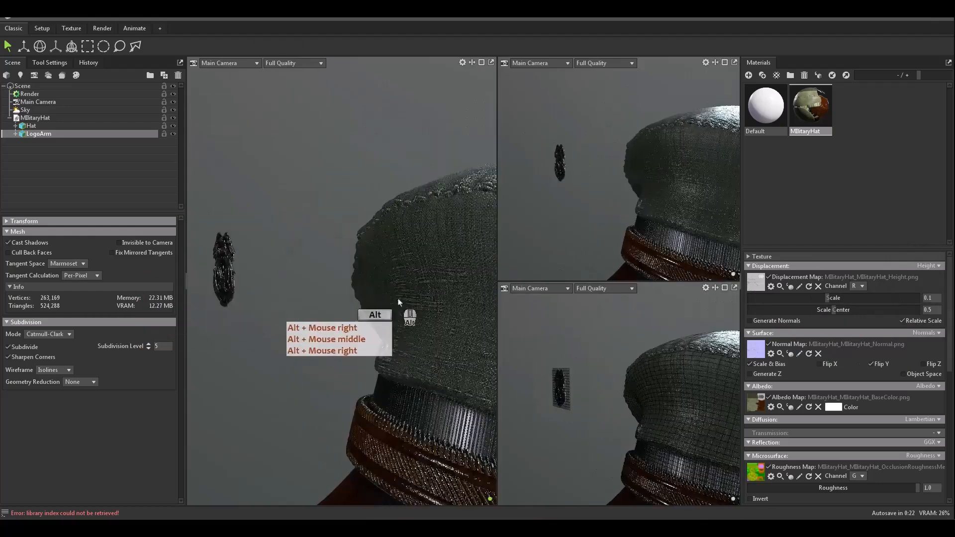
{"action": "middle_click_drag", "start_coordinate": [400, 300], "coordinate": [373, 276], "text": "alt"}
{"action": "left_click_drag", "start_coordinate": [373, 276], "coordinate": [367, 270], "text": "alt"}
{"action": "left_click", "coordinate": [870, 297]}
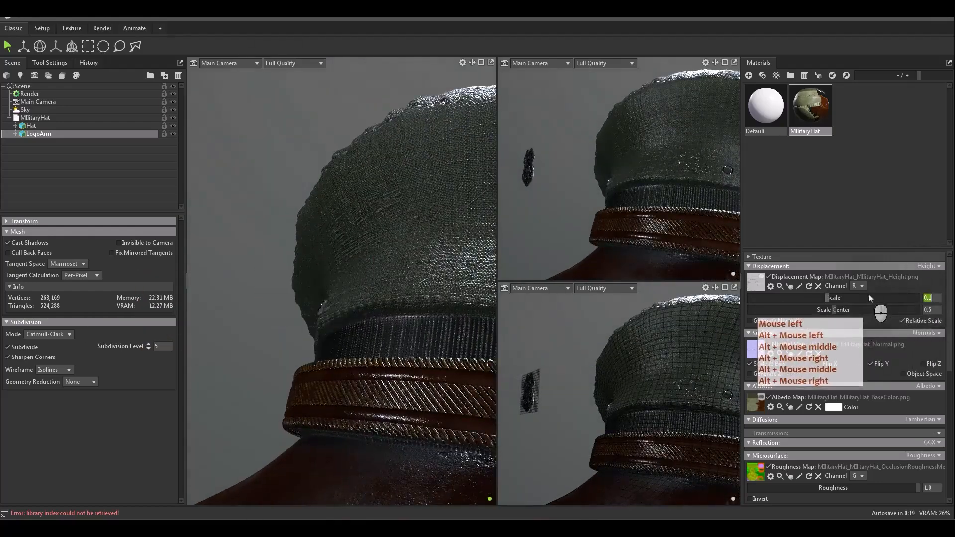
{"action": "type", "text": ".05"}
{"action": "key", "text": "Return"}
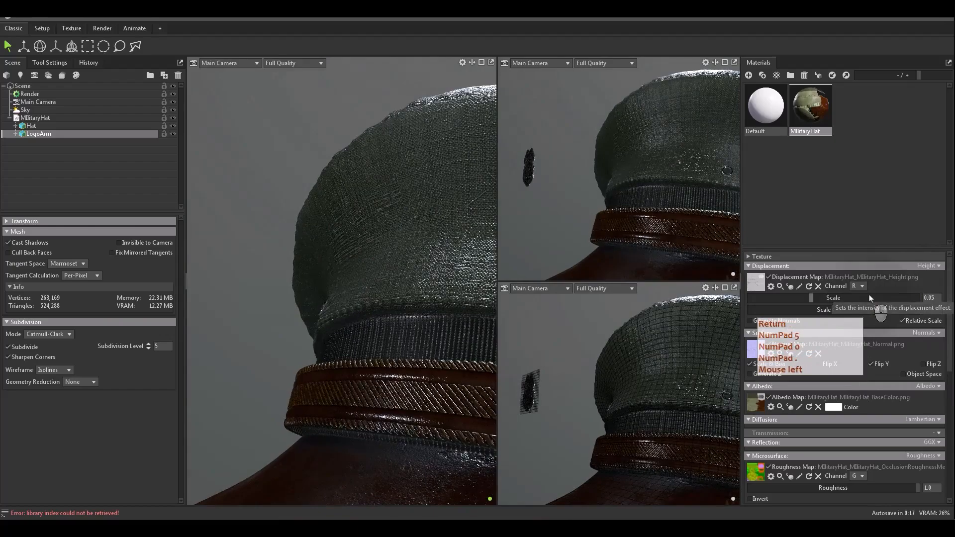
- Examine the displaced detail on the hat's fabric, band, visor and separate badge from close up and farther away
{"action": "middle_click_drag", "start_coordinate": [437, 290], "coordinate": [298, 286], "text": "alt"}
{"action": "left_click_drag", "start_coordinate": [298, 286], "coordinate": [299, 251], "text": "alt"}
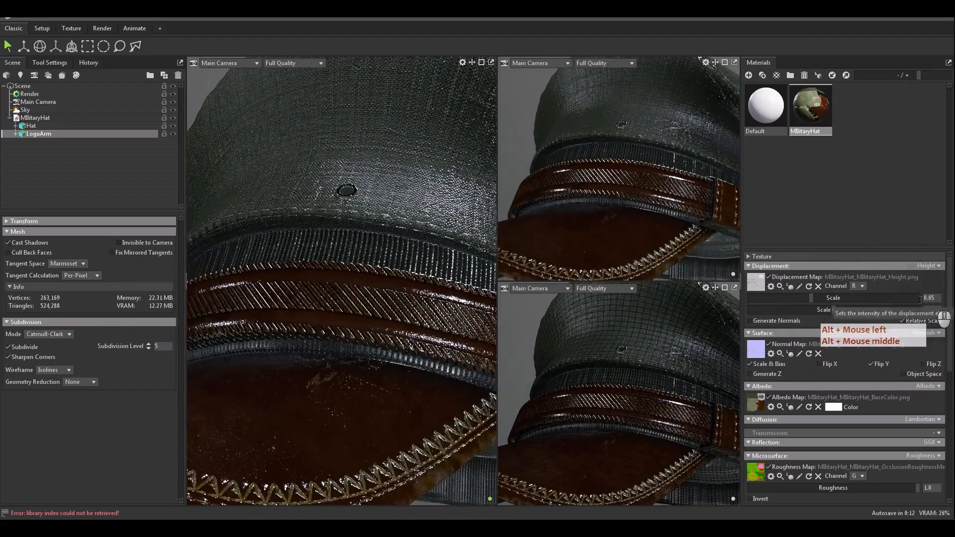
{"action": "left_click_drag", "start_coordinate": [421, 275], "coordinate": [502, 294], "text": "alt"}
{"action": "right_click_drag", "start_coordinate": [501, 294], "coordinate": [432, 240], "text": "alt"}
{"action": "left_click_drag", "start_coordinate": [432, 240], "coordinate": [452, 297], "text": "alt"}
{"action": "middle_click_drag", "start_coordinate": [452, 296], "coordinate": [210, 311], "text": "alt"}
{"action": "scroll", "coordinate": [392, 287], "scroll_direction": "up", "scroll_amount": 4}
{"action": "left_click_drag", "start_coordinate": [210, 310], "coordinate": [250, 290], "text": "alt"}
{"action": "right_click_drag", "start_coordinate": [250, 290], "coordinate": [328, 294], "text": "alt"}
{"action": "middle_click_drag", "start_coordinate": [328, 294], "coordinate": [362, 328], "text": "alt"}
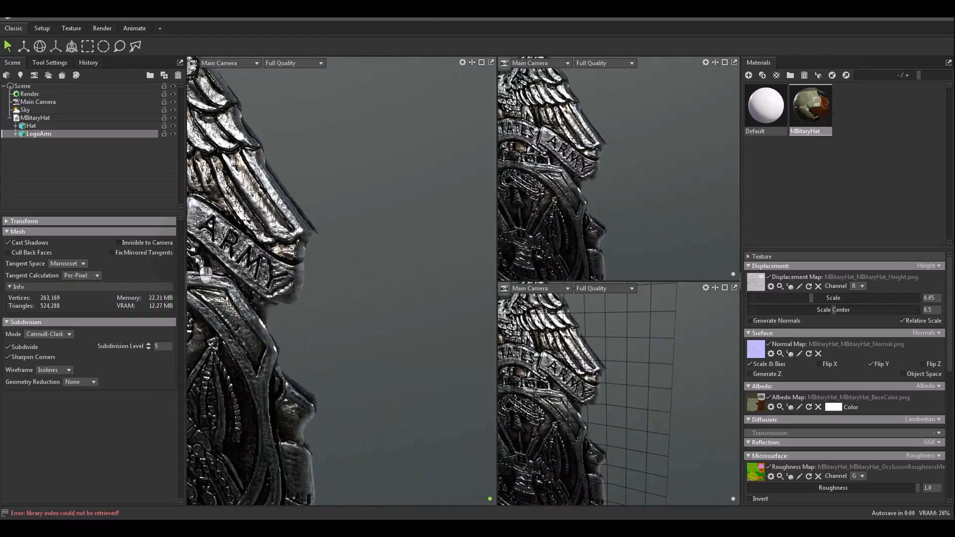
{"action": "right_click_drag", "start_coordinate": [256, 310], "coordinate": [149, 279], "text": "alt"}
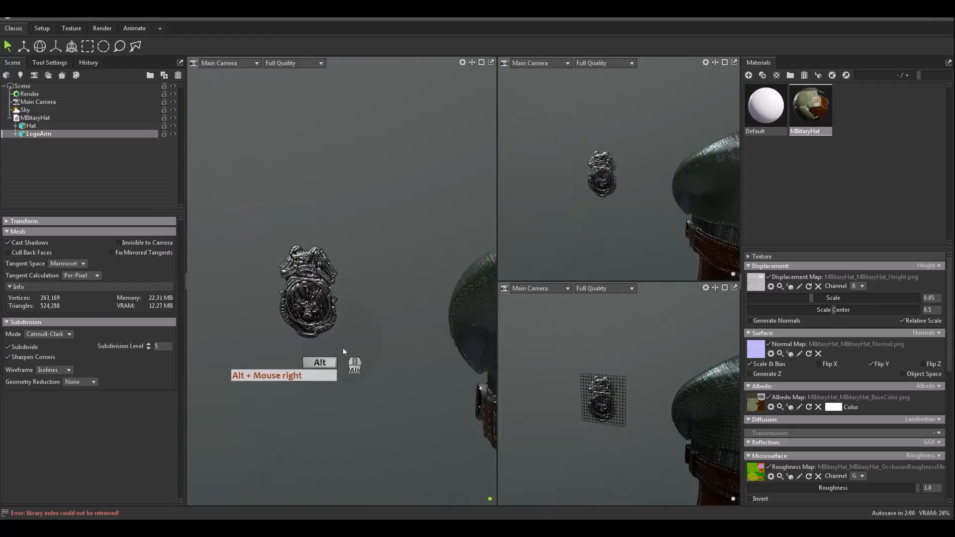
{"action": "right_click_drag", "start_coordinate": [342, 348], "coordinate": [396, 366], "text": "alt"}
{"action": "middle_click_drag", "start_coordinate": [396, 366], "coordinate": [407, 381], "text": "alt"}
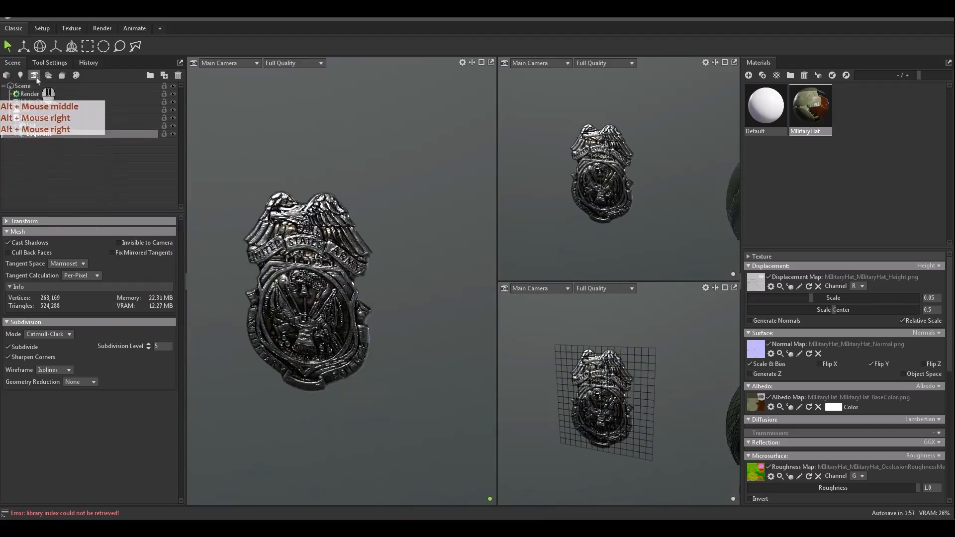
- Add a second camera for the large viewport and move the LogoArm badge from beside the hat onto the front of the crown
{"action": "left_click", "coordinate": [34, 141]}
{"action": "left_click", "coordinate": [315, 280]}
{"action": "right_click_drag", "start_coordinate": [315, 280], "coordinate": [351, 299], "text": "alt"}
{"action": "middle_click_drag", "start_coordinate": [351, 298], "coordinate": [294, 290], "text": "alt"}
{"action": "right_click_drag", "start_coordinate": [294, 291], "coordinate": [291, 272], "text": "alt"}
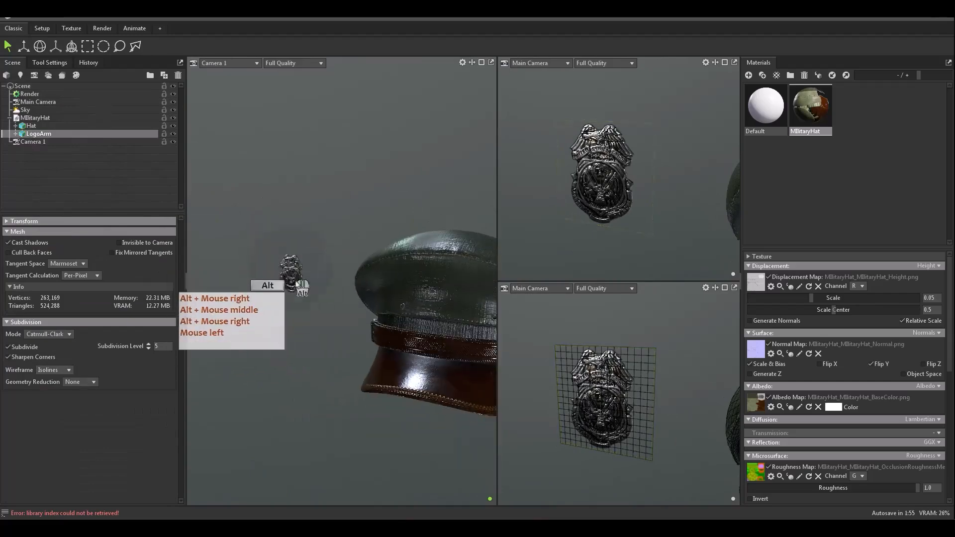
{"action": "key", "text": "w"}
{"action": "left_click_drag", "start_coordinate": [271, 276], "coordinate": [404, 300]}
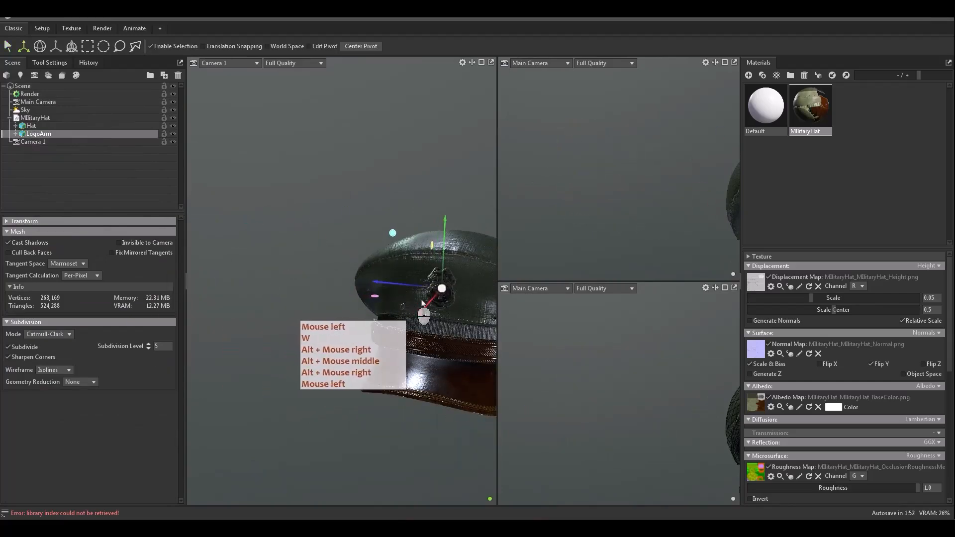
- Show the Front view in the large viewport and frame the whole MilitaryHat model in it
{"action": "middle_click_drag", "start_coordinate": [404, 300], "coordinate": [398, 319], "text": "alt"}
{"action": "left_click_drag", "start_coordinate": [398, 318], "coordinate": [388, 329], "text": "alt"}
{"action": "right_click_drag", "start_coordinate": [388, 329], "coordinate": [378, 343], "text": "alt"}
{"action": "middle_click_drag", "start_coordinate": [378, 343], "coordinate": [368, 350], "text": "alt"}
{"action": "right_click_drag", "start_coordinate": [368, 350], "coordinate": [325, 323], "text": "alt"}
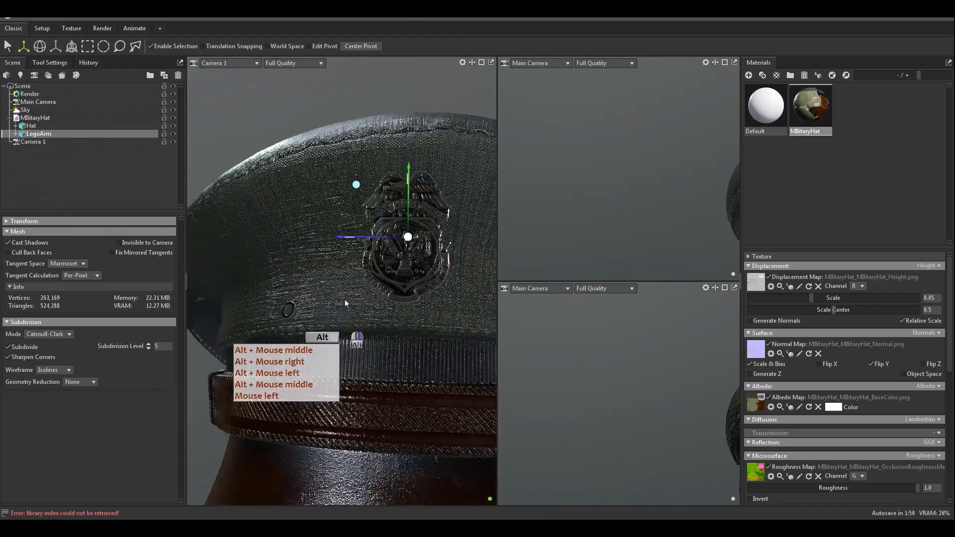
{"action": "left_click_drag", "start_coordinate": [326, 323], "coordinate": [386, 301], "text": "alt"}
{"action": "middle_click_drag", "start_coordinate": [386, 301], "coordinate": [286, 242], "text": "alt"}
{"action": "left_click", "coordinate": [244, 65]}
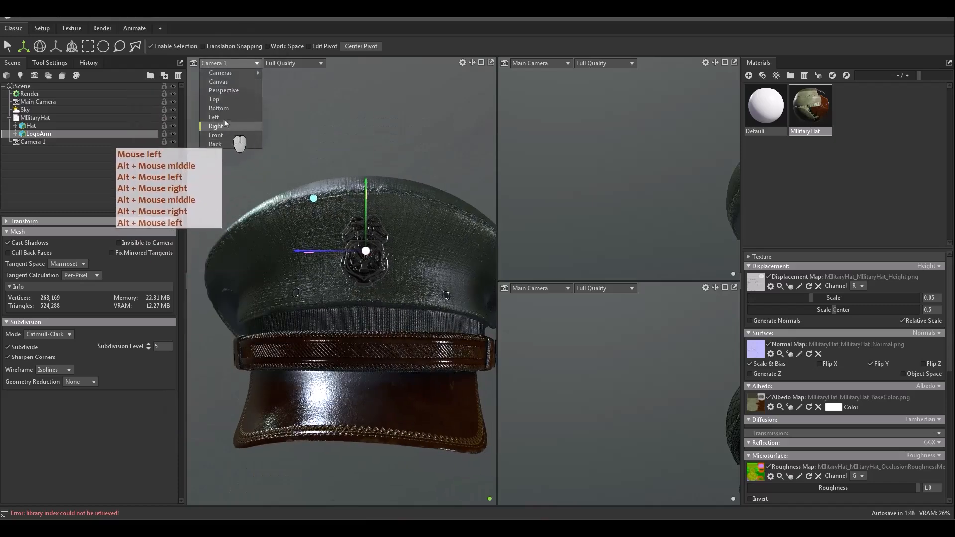
{"action": "left_click", "coordinate": [221, 138]}
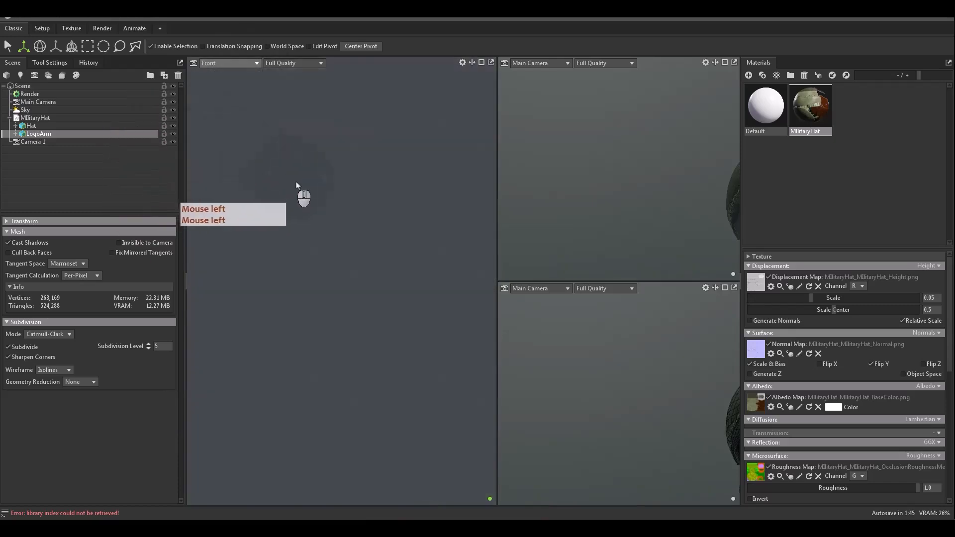
{"action": "right_click_drag", "start_coordinate": [302, 196], "coordinate": [365, 106], "text": "alt"}
{"action": "middle_click_drag", "start_coordinate": [365, 106], "coordinate": [426, 404], "text": "alt"}
{"action": "middle_click_drag", "start_coordinate": [355, 214], "coordinate": [403, 381], "text": "alt"}
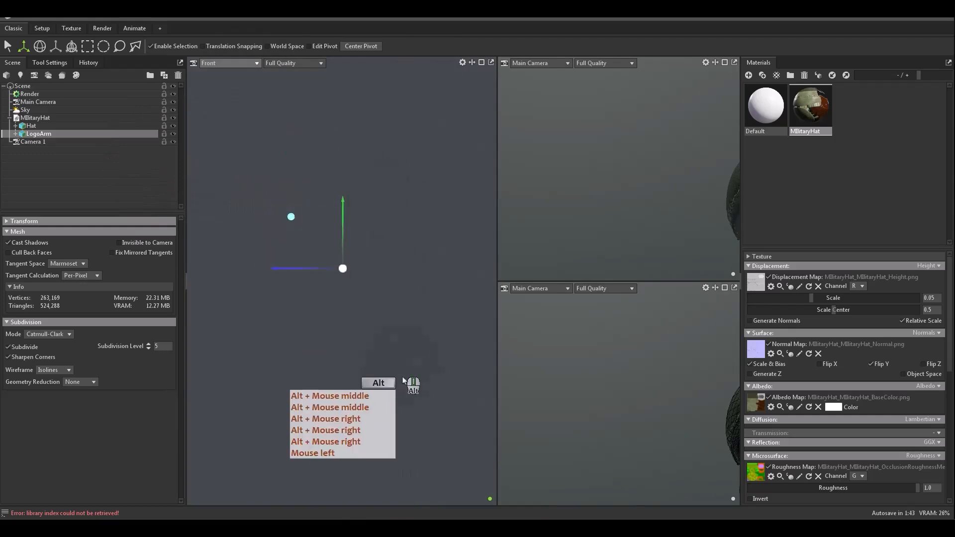
{"action": "middle_click_drag", "start_coordinate": [358, 239], "coordinate": [428, 462], "text": "alt"}
{"action": "middle_click_drag", "start_coordinate": [358, 209], "coordinate": [447, 477], "text": "alt"}
{"action": "middle_click_drag", "start_coordinate": [420, 368], "coordinate": [416, 361], "text": "alt"}
{"action": "right_click_drag", "start_coordinate": [416, 361], "coordinate": [363, 202], "text": "alt"}
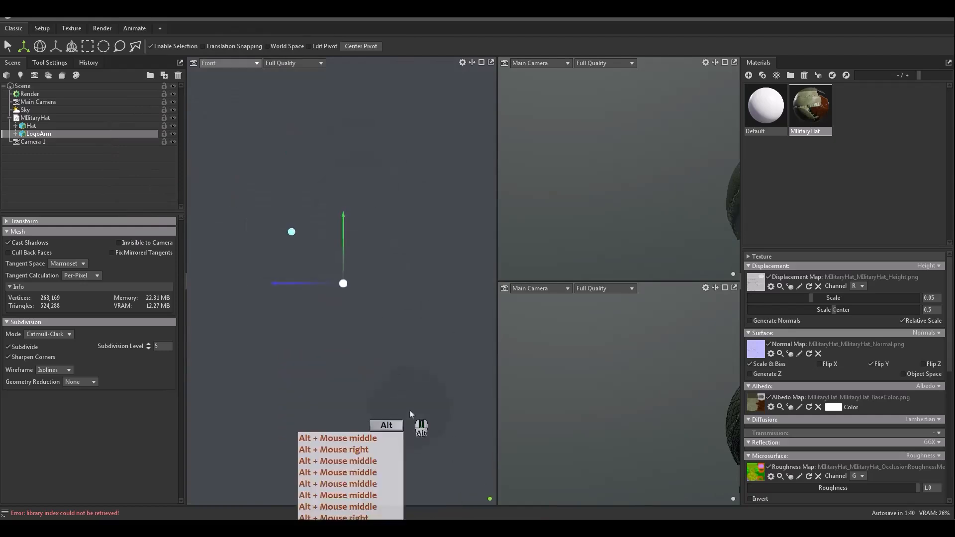
{"action": "left_click", "coordinate": [33, 119]}
{"action": "key", "text": "ctrl+f"}
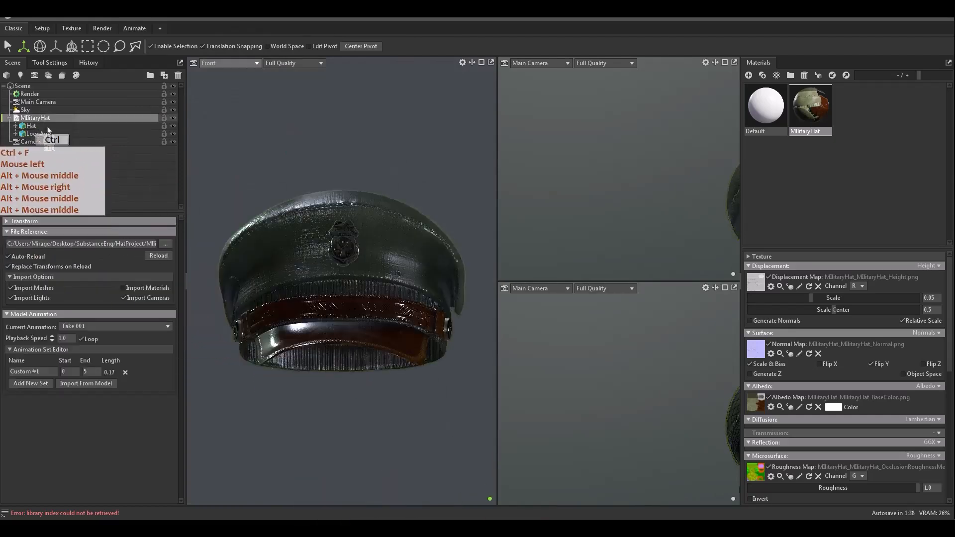
- Shift the LogoArm badge slightly sideways to centre it on the front of the hat's crown
{"action": "right_click_drag", "start_coordinate": [453, 348], "coordinate": [401, 268], "text": "alt"}
{"action": "middle_click_drag", "start_coordinate": [401, 269], "coordinate": [401, 274], "text": "alt"}
{"action": "right_click_drag", "start_coordinate": [401, 273], "coordinate": [368, 304], "text": "alt"}
{"action": "left_click", "coordinate": [354, 240]}
{"action": "left_click", "coordinate": [326, 207]}
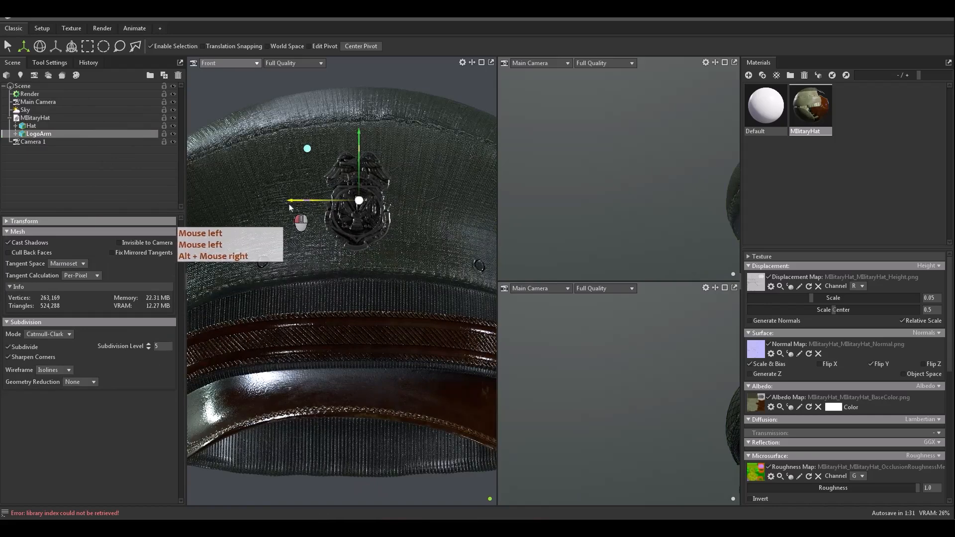
{"action": "left_click_drag", "start_coordinate": [289, 206], "coordinate": [298, 206]}
- Scale the LogoArm badge up slightly and uniformly on the crown
{"action": "key", "text": "r"}
{"action": "left_click", "coordinate": [365, 211]}
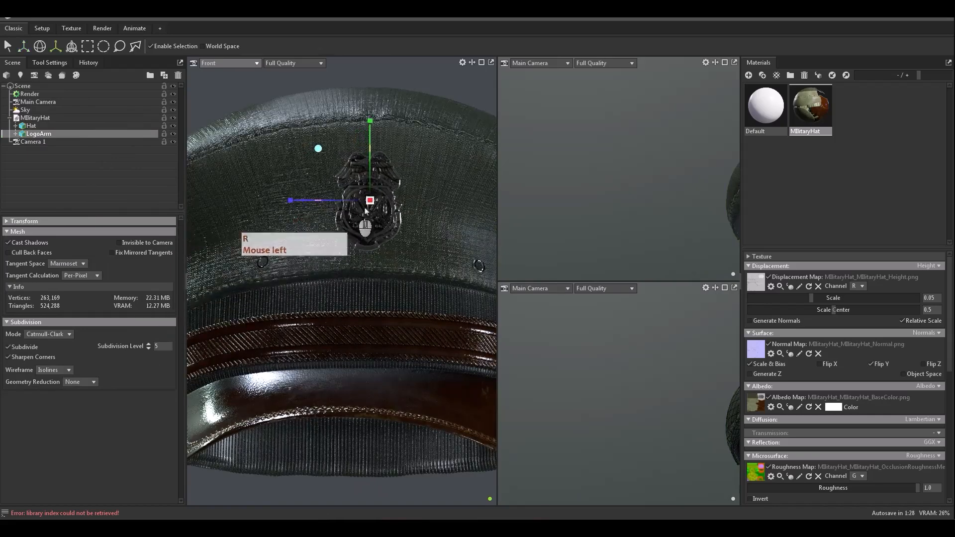
{"action": "left_click_drag", "start_coordinate": [384, 219], "coordinate": [366, 179]}
{"action": "left_click", "coordinate": [395, 233], "text": "alt"}
{"action": "key", "text": "w"}
{"action": "key", "text": "ctrl+z"}
- Check how the LogoArm badge sits against the crown from the side and at a three-quarter angle
{"action": "right_click_drag", "start_coordinate": [587, 189], "coordinate": [618, 166], "text": "alt"}
{"action": "left_click_drag", "start_coordinate": [617, 164], "coordinate": [539, 156], "text": "alt"}
{"action": "middle_click_drag", "start_coordinate": [620, 244], "coordinate": [604, 222], "text": "alt"}
{"action": "right_click_drag", "start_coordinate": [604, 221], "coordinate": [618, 215], "text": "alt"}
{"action": "middle_click_drag", "start_coordinate": [635, 228], "coordinate": [618, 151], "text": "alt"}
{"action": "right_click_drag", "start_coordinate": [619, 154], "coordinate": [605, 203], "text": "alt"}
{"action": "left_click_drag", "start_coordinate": [605, 205], "coordinate": [605, 209]}
{"action": "middle_click_drag", "start_coordinate": [627, 210], "coordinate": [592, 139], "text": "alt"}
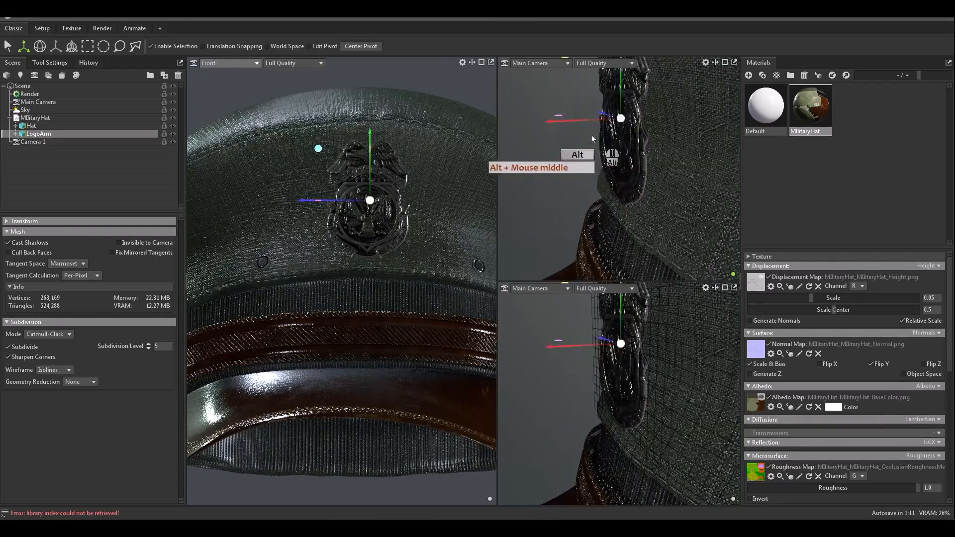
{"action": "left_click_drag", "start_coordinate": [592, 139], "coordinate": [652, 158], "text": "alt"}
{"action": "middle_click_drag", "start_coordinate": [652, 157], "coordinate": [743, 257], "text": "alt"}
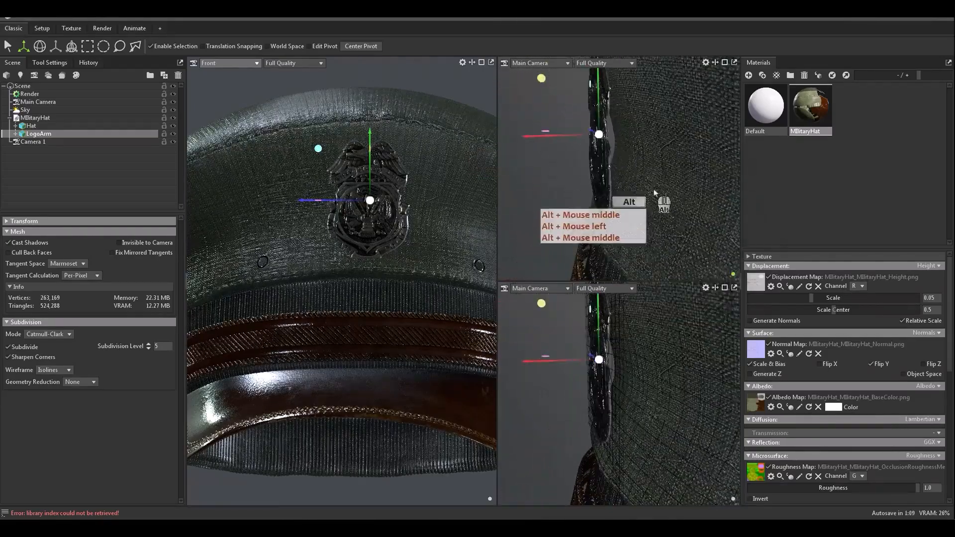
{"action": "middle_click_drag", "start_coordinate": [654, 193], "coordinate": [678, 226], "text": "alt"}
{"action": "right_click_drag", "start_coordinate": [604, 192], "coordinate": [571, 174], "text": "alt"}
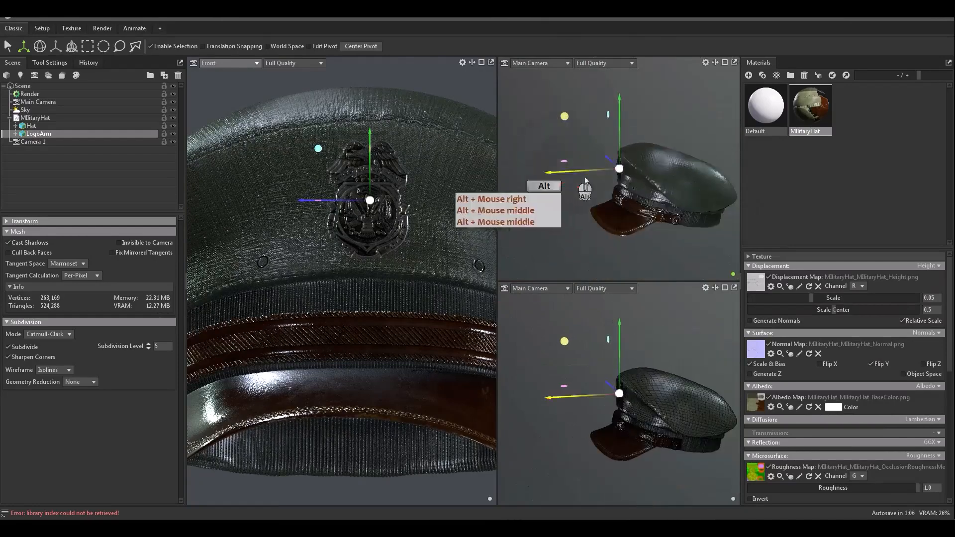
{"action": "left_click_drag", "start_coordinate": [571, 174], "coordinate": [664, 184], "text": "alt"}
{"action": "middle_click_drag", "start_coordinate": [665, 184], "coordinate": [639, 187], "text": "alt"}
{"action": "right_click_drag", "start_coordinate": [639, 187], "coordinate": [613, 191], "text": "alt"}
{"action": "middle_click_drag", "start_coordinate": [613, 190], "coordinate": [653, 218], "text": "alt"}
{"action": "left_click_drag", "start_coordinate": [652, 218], "coordinate": [661, 184], "text": "alt"}
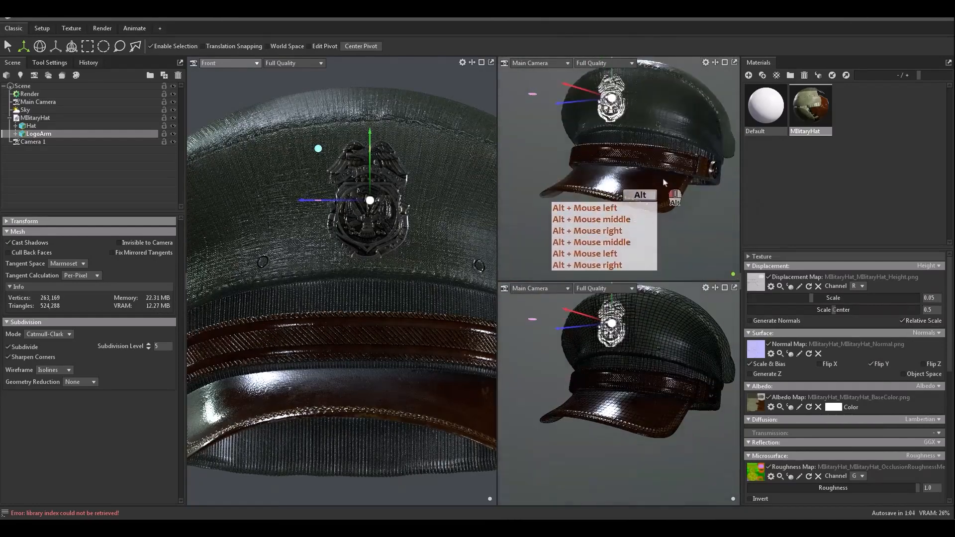
- Switch the large viewport back to Camera 1, select that camera and frame the whole hat at a three-quarter angle
{"action": "left_click", "coordinate": [11, 120]}
{"action": "left_click", "coordinate": [9, 117]}
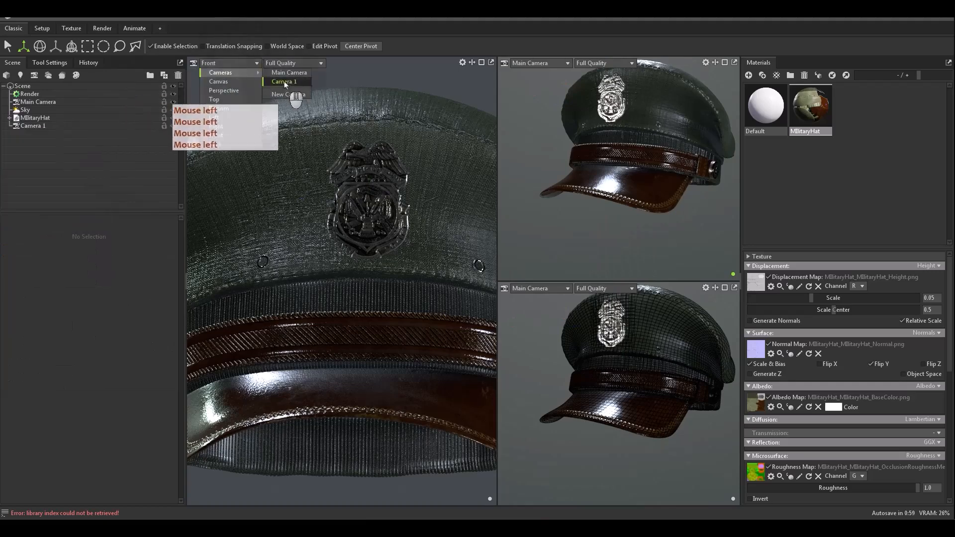
{"action": "left_click", "coordinate": [285, 82]}
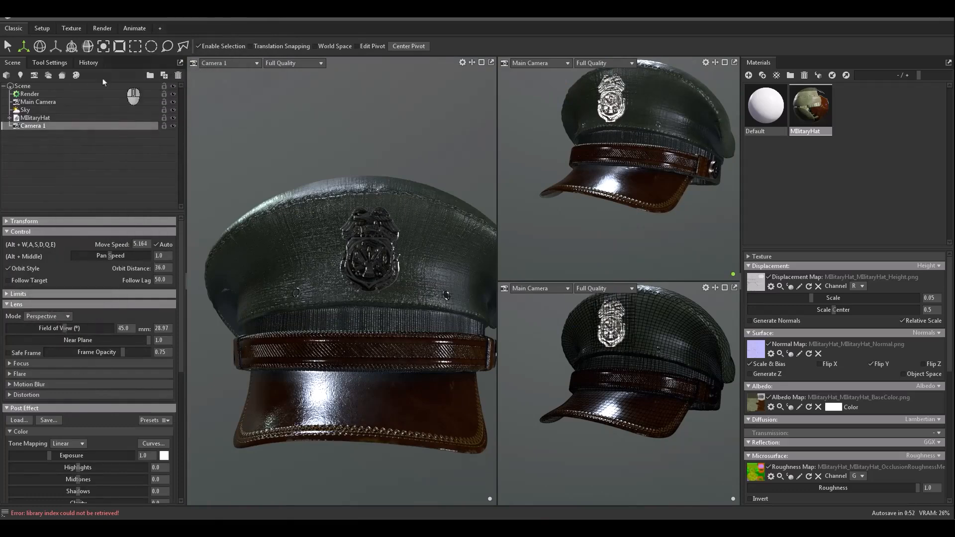
{"action": "scroll", "coordinate": [88, 392], "scroll_direction": "down", "scroll_amount": 5}
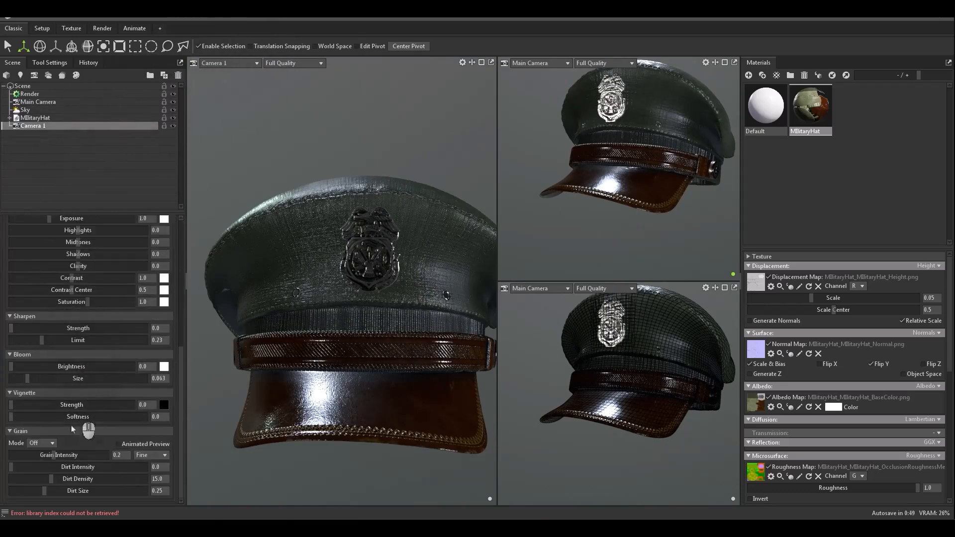
{"action": "left_click", "coordinate": [56, 432]}
{"action": "right_click_drag", "start_coordinate": [392, 331], "coordinate": [403, 291], "text": "alt"}
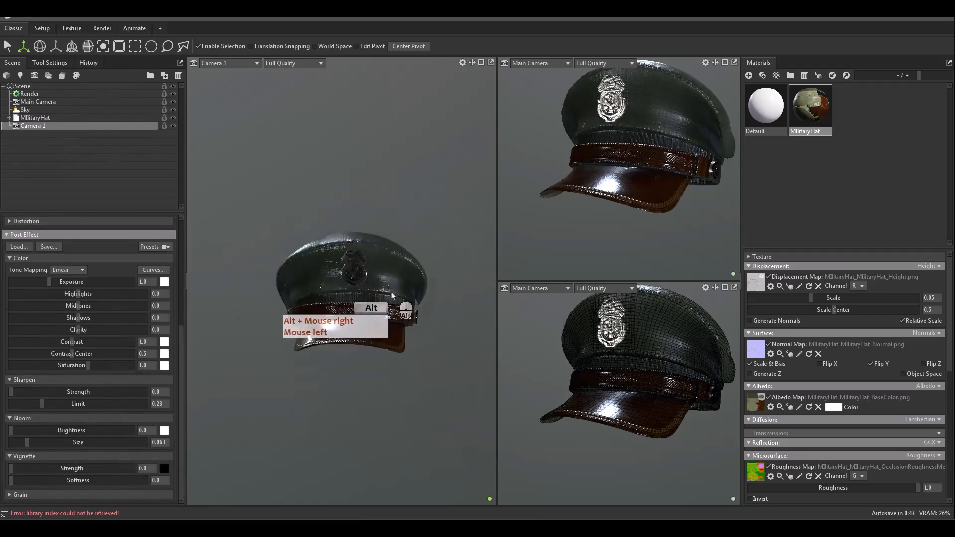
{"action": "left_click_drag", "start_coordinate": [402, 291], "coordinate": [379, 295], "text": "alt"}
{"action": "right_click_drag", "start_coordinate": [379, 295], "coordinate": [377, 305], "text": "alt"}
{"action": "left_click_drag", "start_coordinate": [377, 306], "coordinate": [363, 331], "text": "alt"}
{"action": "right_click_drag", "start_coordinate": [362, 331], "coordinate": [352, 311], "text": "alt"}
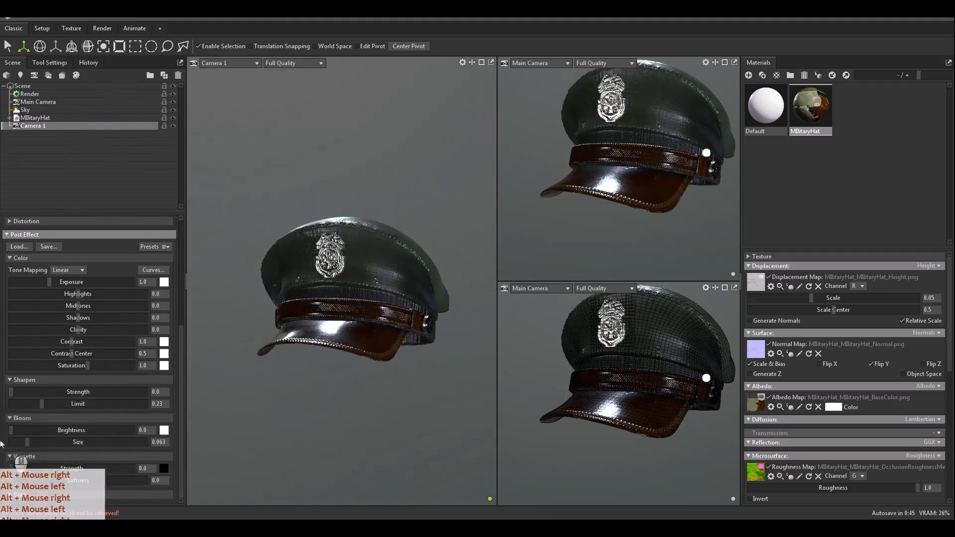
- Give Camera 1 a vignette with strength 0.403 and softness 1.0, and set its sharpen strength to 1.0
{"action": "left_click_drag", "start_coordinate": [15, 470], "coordinate": [43, 488]}
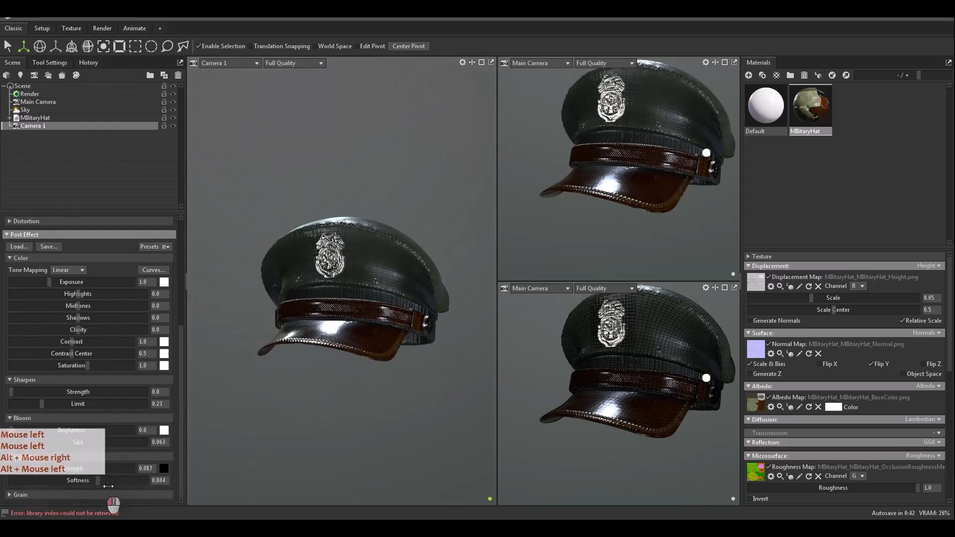
{"action": "left_click_drag", "start_coordinate": [108, 485], "coordinate": [148, 482]}
{"action": "left_click_drag", "start_coordinate": [56, 469], "coordinate": [75, 470]}
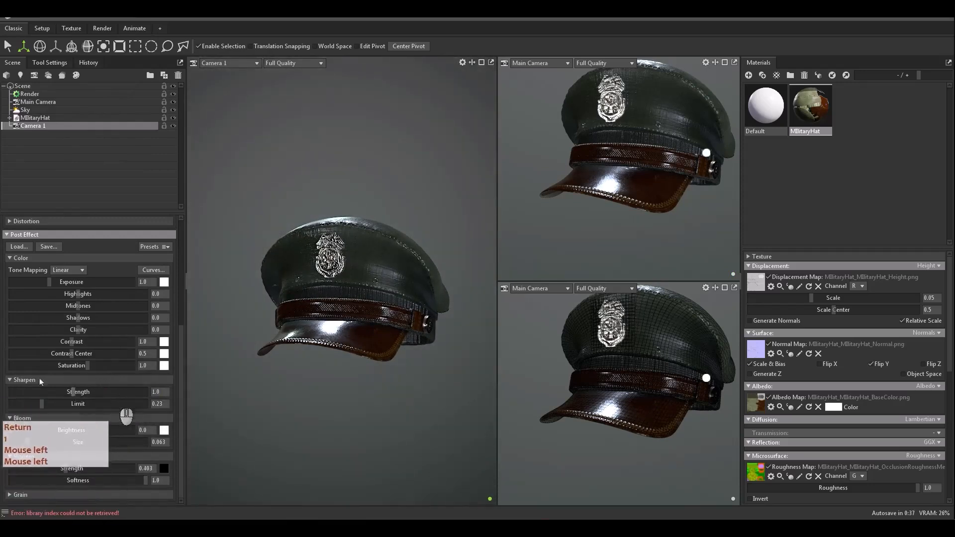
- Set Camera 1's color adjustments to clarity 1.0, highlights -0.2, midtones 0.2 and shadows 0.2
{"action": "scroll", "coordinate": [81, 401], "scroll_direction": "up", "scroll_amount": 1}
{"action": "left_click", "coordinate": [157, 354]}
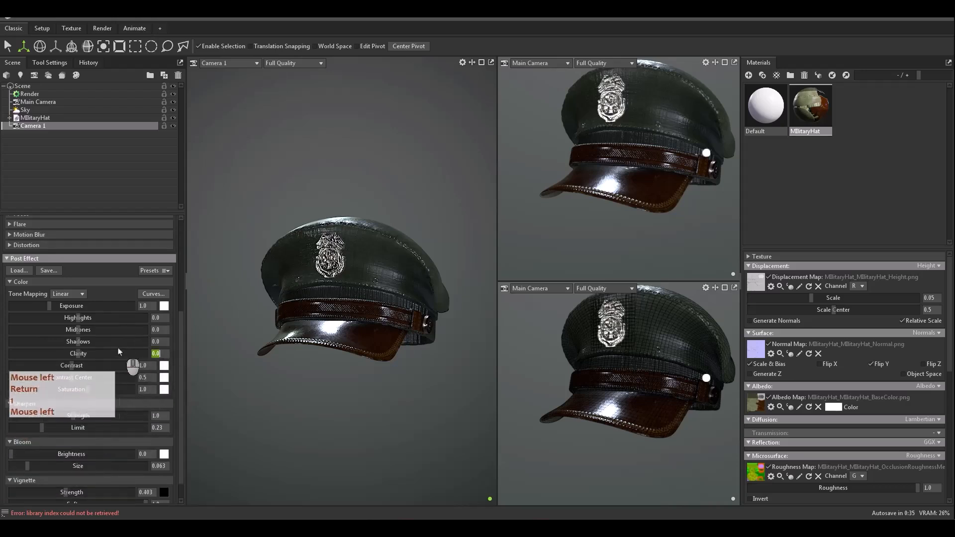
{"action": "type", "text": "1"}
{"action": "key", "text": "Return"}
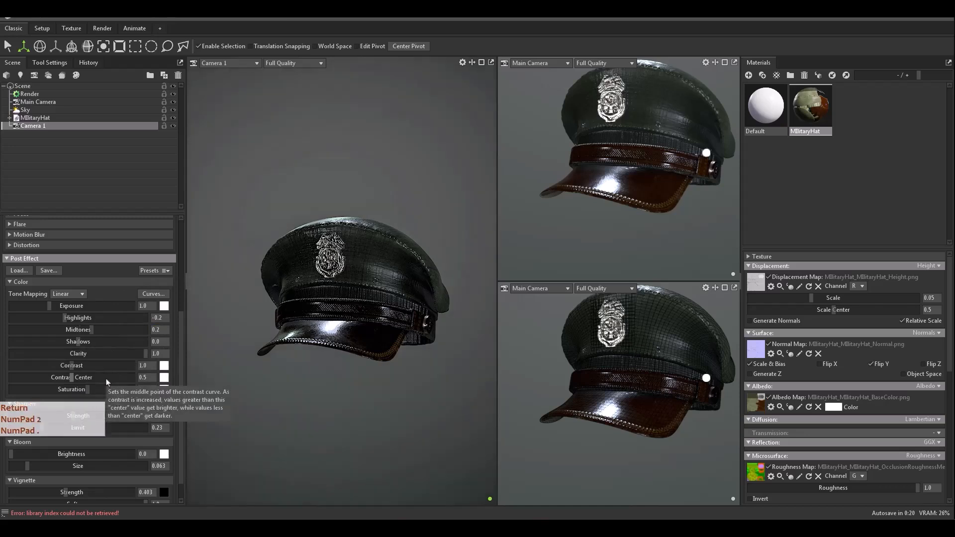
{"action": "left_click", "coordinate": [55, 342]}
{"action": "type", "text": ".2"}
{"action": "key", "text": "Return"}
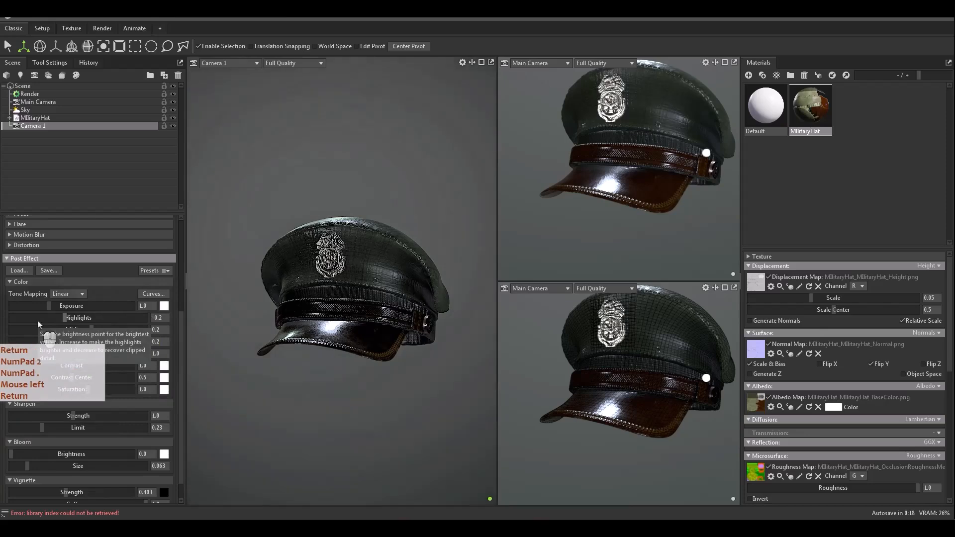
- Set Camera 1's tone mapping to ACES and apply the High Contrast preset to its RGB color curve
{"action": "left_click", "coordinate": [76, 296]}
{"action": "left_click", "coordinate": [67, 330]}
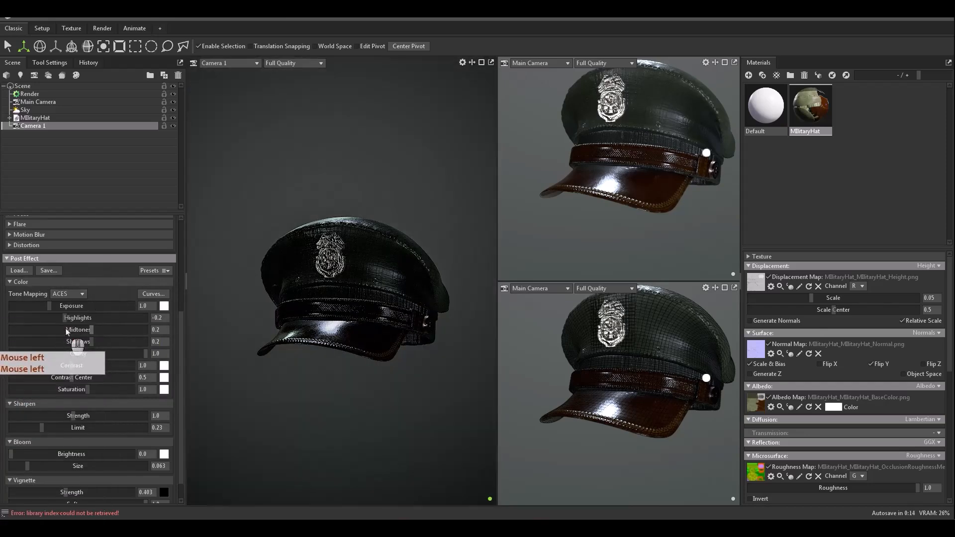
{"action": "left_click", "coordinate": [149, 294]}
{"action": "left_click", "coordinate": [429, 337]}
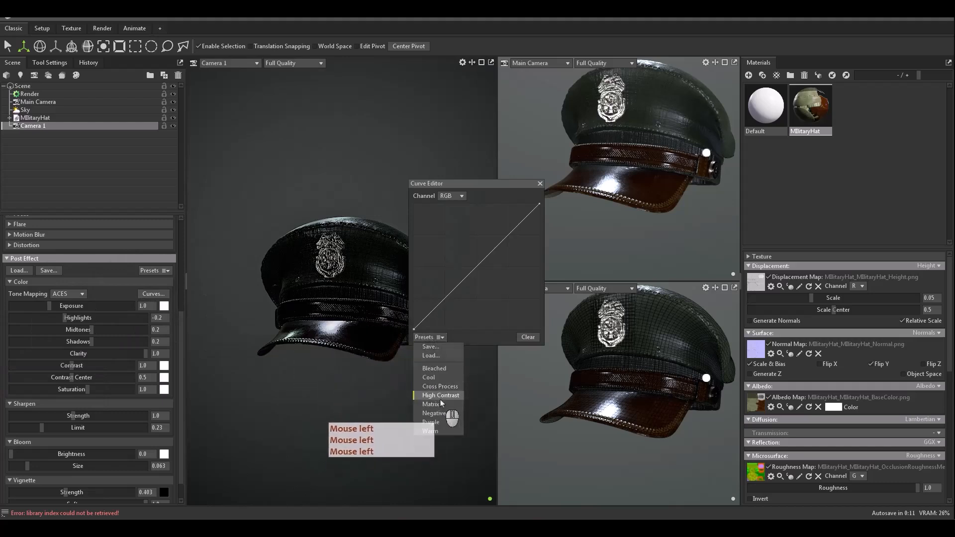
{"action": "left_click", "coordinate": [435, 397]}
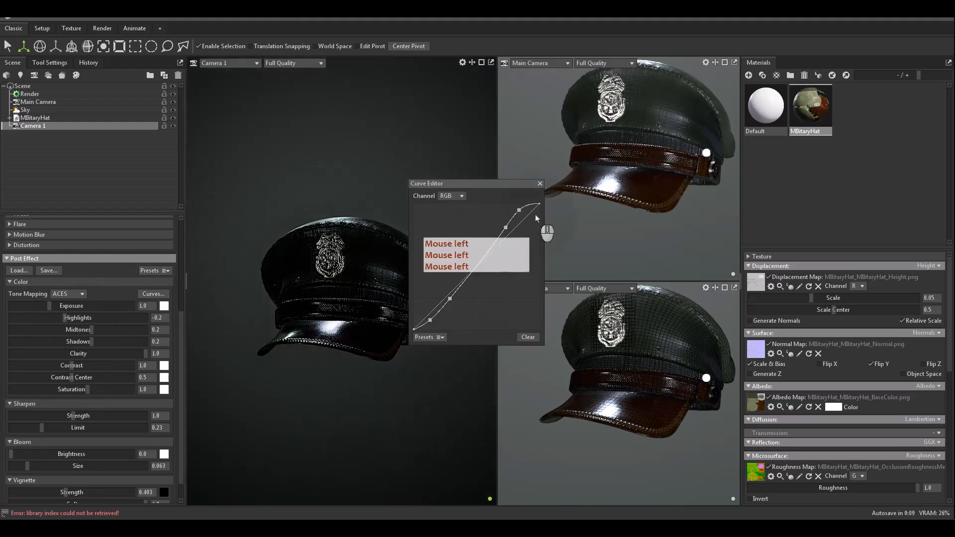
{"action": "left_click", "coordinate": [539, 184]}
{"action": "middle_click_drag", "start_coordinate": [199, 278], "coordinate": [37, 292], "text": "alt"}
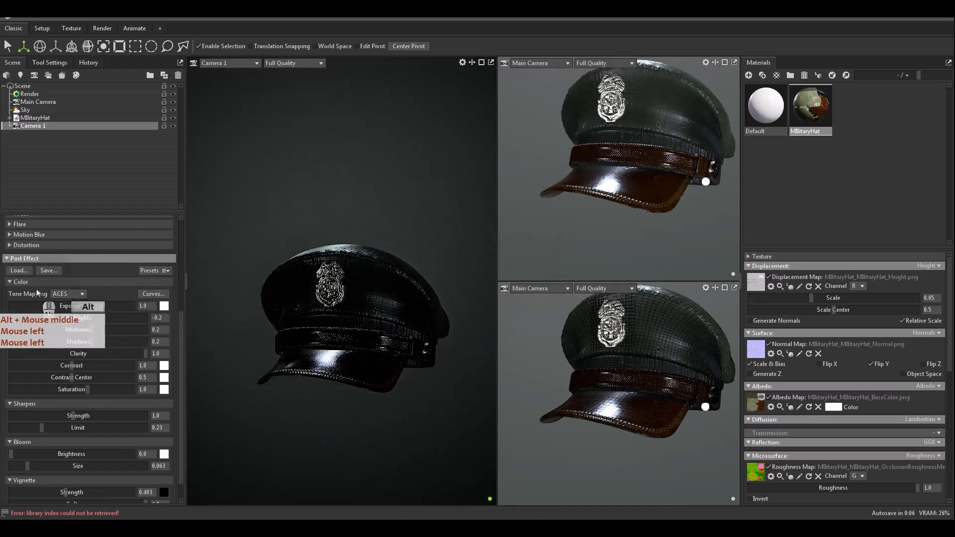
- Set Camera 1's lens focal length to 80 mm
{"action": "scroll", "coordinate": [37, 292], "scroll_direction": "up", "scroll_amount": 1}
{"action": "left_click", "coordinate": [44, 279]}
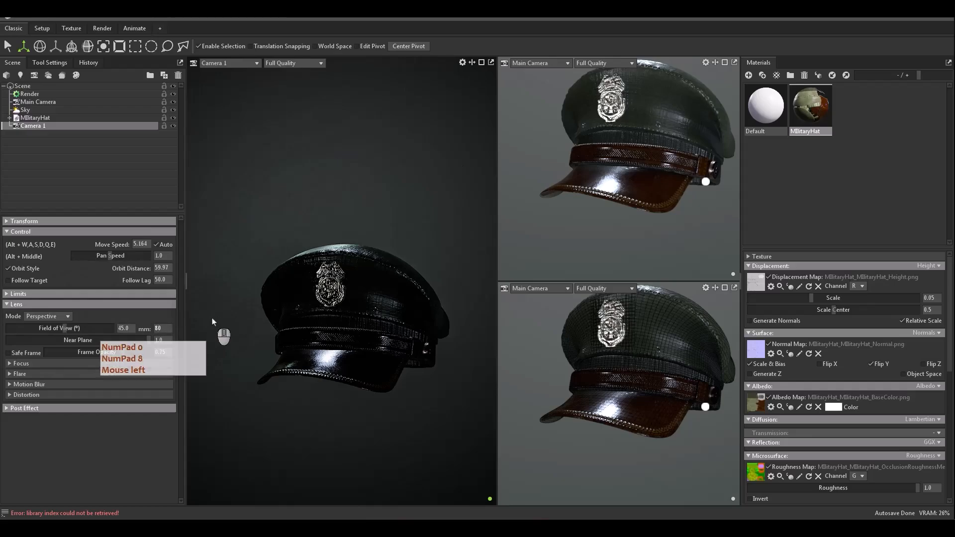
{"action": "key", "text": "Return"}
- Reframe the hat through Camera 1 so it fills the large viewport at a slightly low three-quarter angle
{"action": "middle_click_drag", "start_coordinate": [339, 380], "coordinate": [348, 251], "text": "alt"}
{"action": "right_click_drag", "start_coordinate": [348, 252], "coordinate": [343, 239], "text": "alt"}
{"action": "left_click_drag", "start_coordinate": [343, 239], "coordinate": [306, 228], "text": "alt"}
{"action": "middle_click_drag", "start_coordinate": [306, 228], "coordinate": [326, 230], "text": "alt"}
{"action": "right_click_drag", "start_coordinate": [326, 230], "coordinate": [336, 226], "text": "alt"}
{"action": "left_click_drag", "start_coordinate": [337, 226], "coordinate": [341, 219], "text": "alt"}
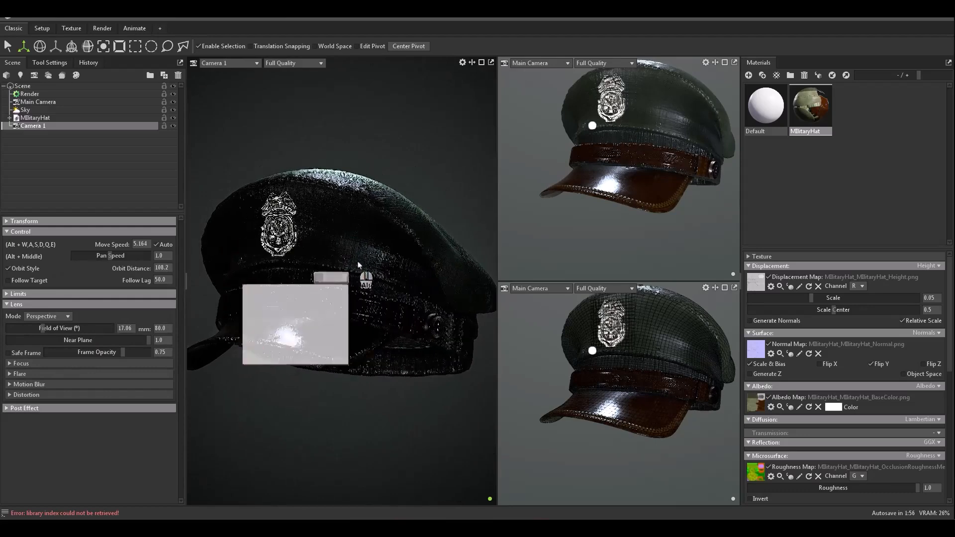
{"action": "middle_click_drag", "start_coordinate": [357, 264], "coordinate": [367, 263], "text": "alt"}
{"action": "right_click_drag", "start_coordinate": [367, 264], "coordinate": [358, 253], "text": "alt"}
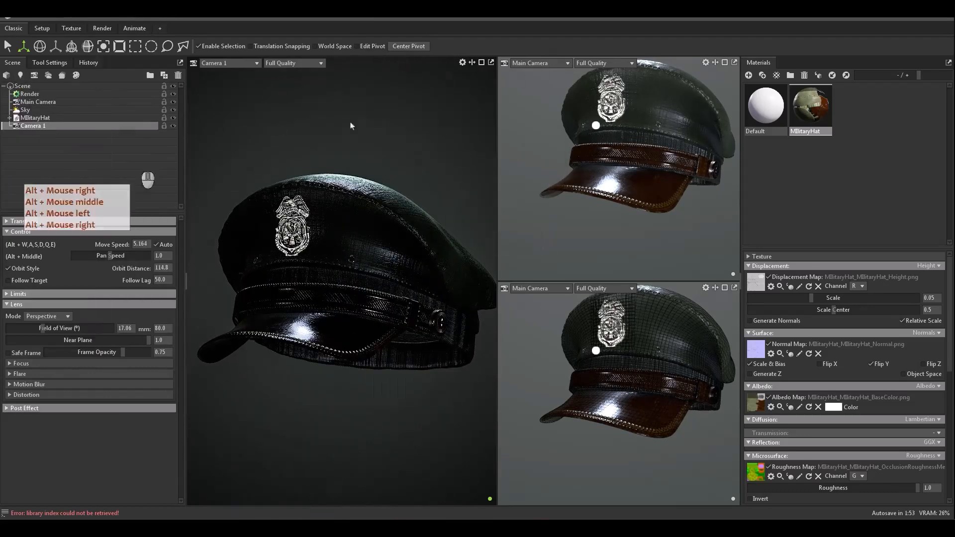
- Set the render's image output to 2000 x 2000 resolution, 600 samples and a denoise strength of 1.0
{"action": "left_click", "coordinate": [30, 94]}
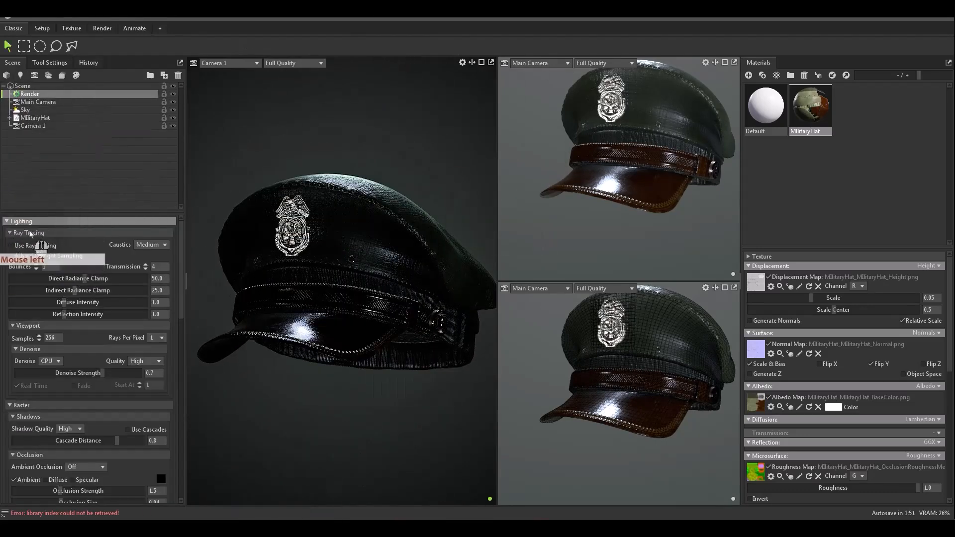
{"action": "scroll", "coordinate": [44, 393], "scroll_direction": "down", "scroll_amount": 10}
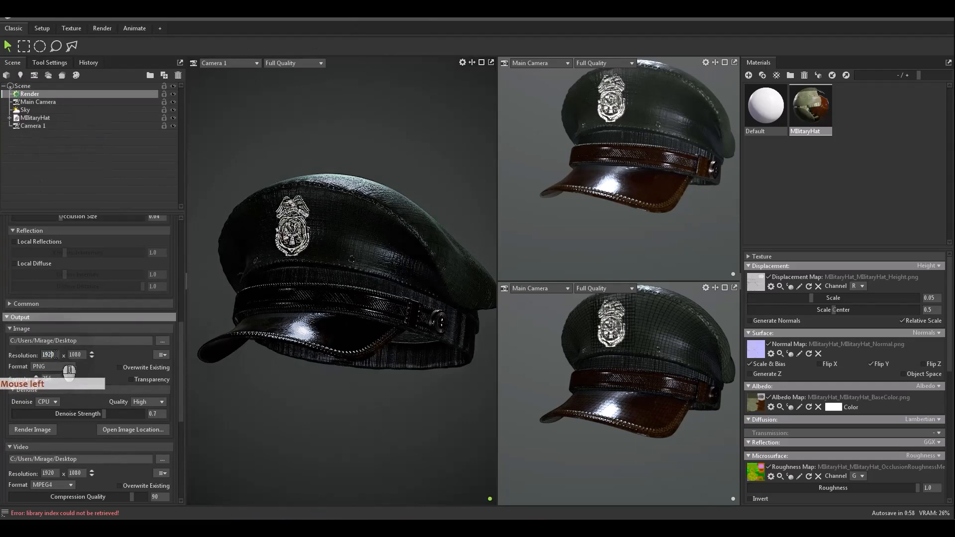
{"action": "type", "text": "2000"}
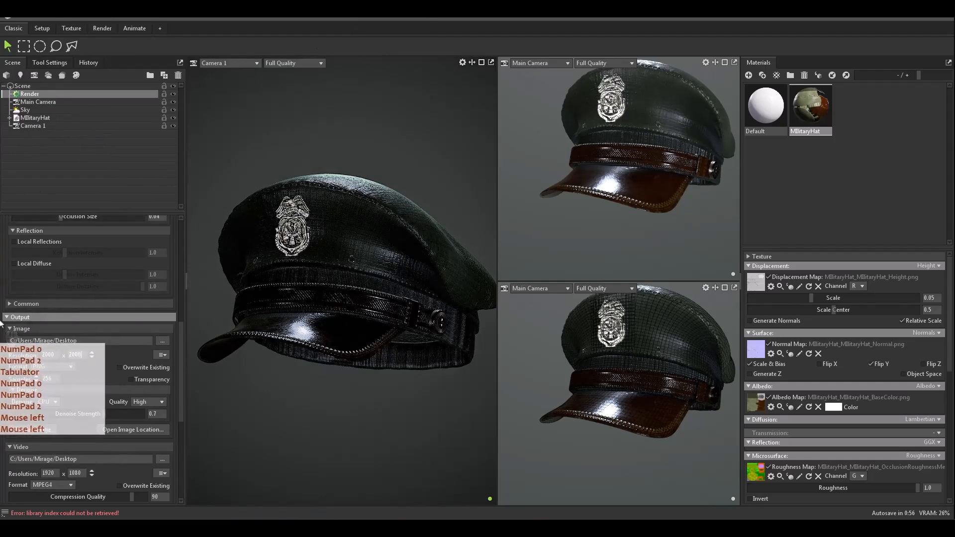
{"action": "key", "text": "Return"}
{"action": "left_click", "coordinate": [50, 378]}
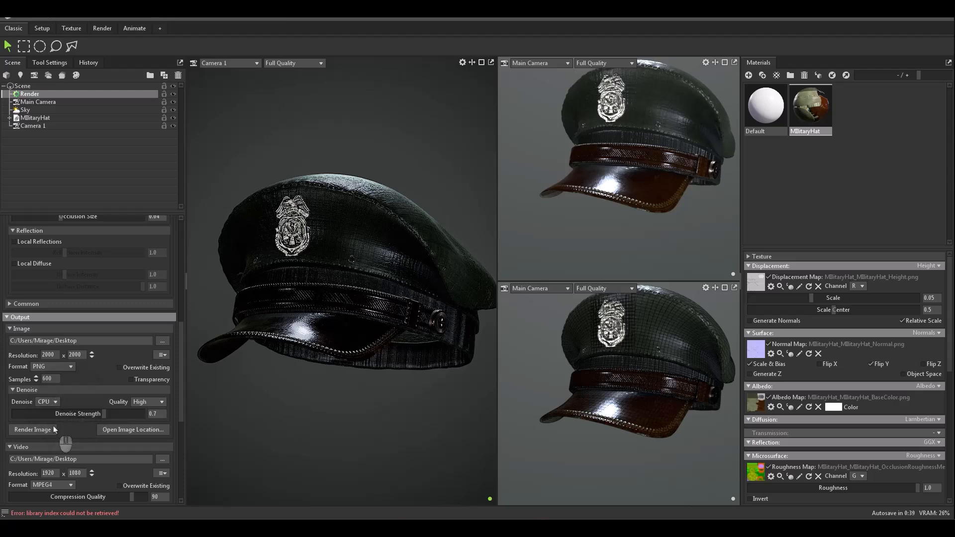
{"action": "scroll", "coordinate": [55, 430], "scroll_direction": "down", "scroll_amount": 1}
{"action": "left_click", "coordinate": [108, 420]}
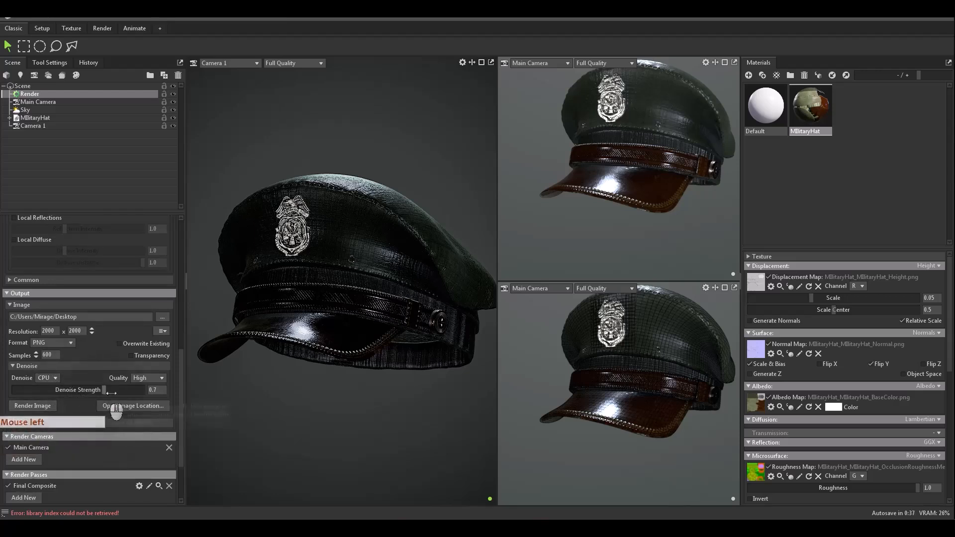
{"action": "left_click_drag", "start_coordinate": [110, 393], "coordinate": [171, 394]}
- Add Camera 1 to the render cameras and remove Main Camera from the list
{"action": "scroll", "coordinate": [63, 429], "scroll_direction": "down", "scroll_amount": 3}
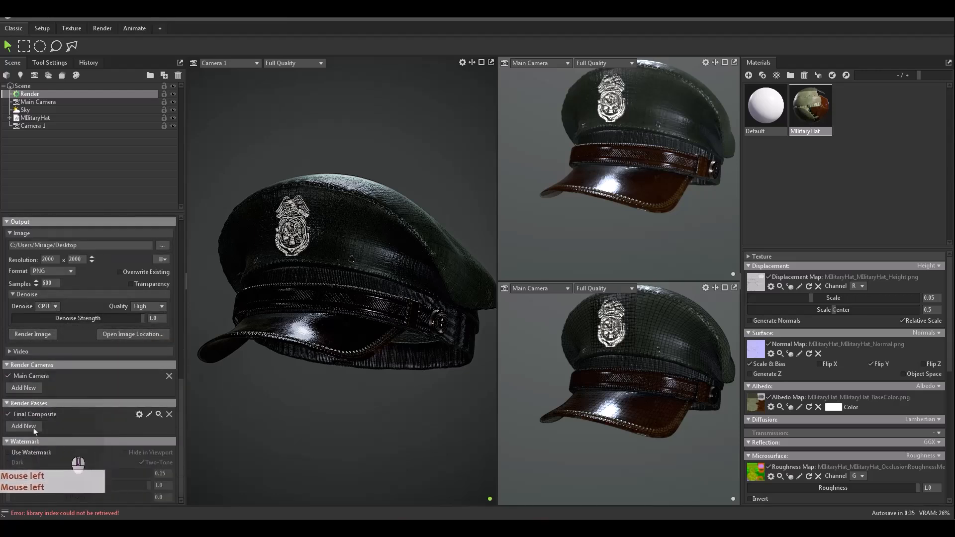
{"action": "left_click", "coordinate": [24, 387]}
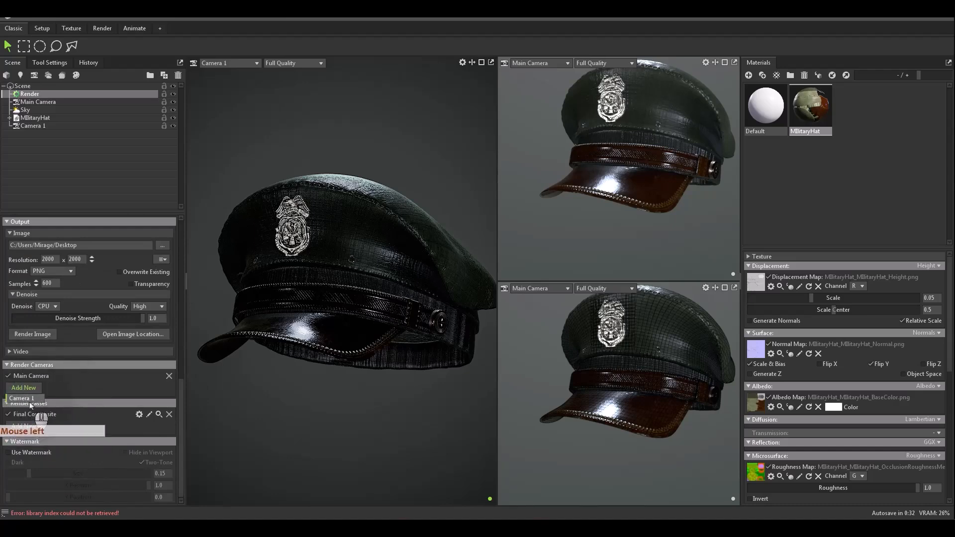
{"action": "left_click", "coordinate": [22, 398]}
{"action": "left_click", "coordinate": [169, 376]}
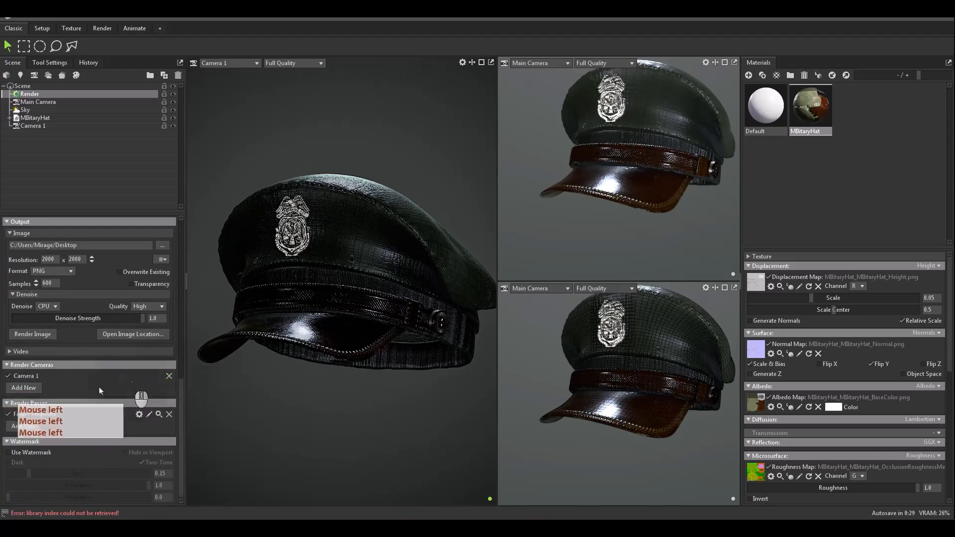
- Enable ray tracing and advanced light sampling in the render's lighting settings
{"action": "scroll", "coordinate": [61, 366], "scroll_direction": "up", "scroll_amount": 8}
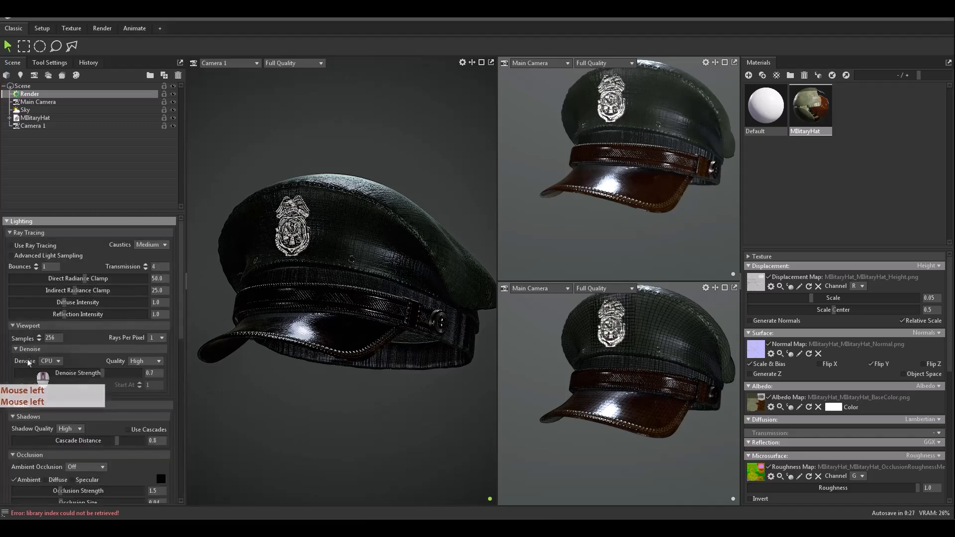
{"action": "left_click", "coordinate": [29, 247]}
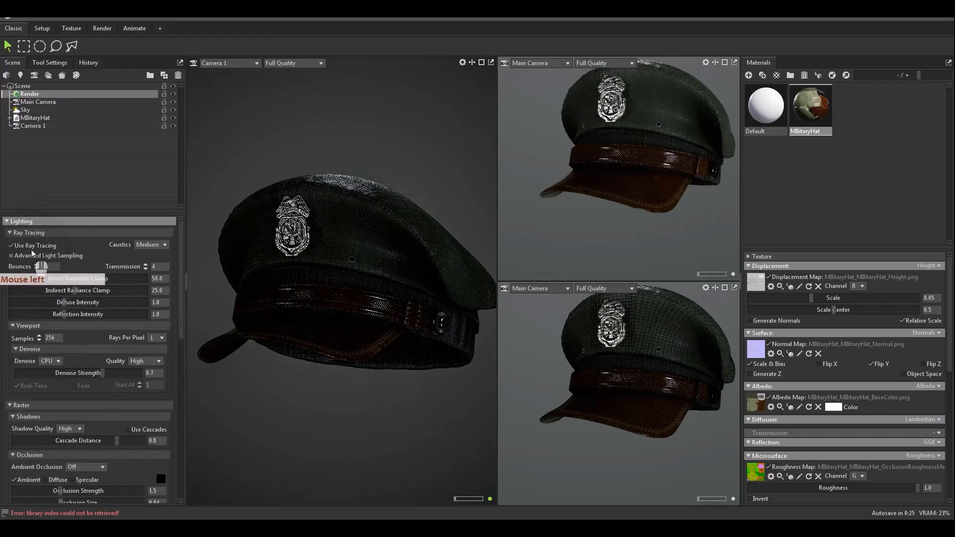
{"action": "left_click", "coordinate": [29, 256]}
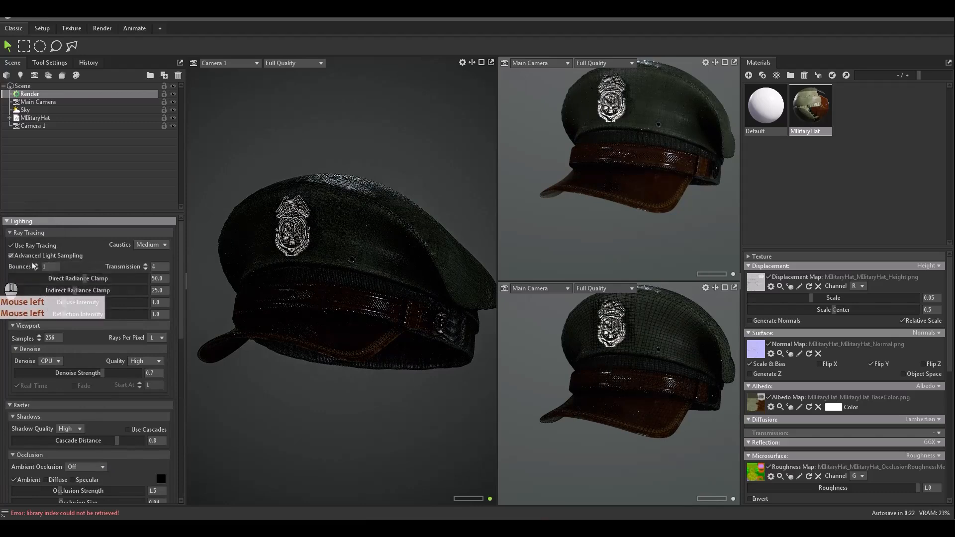
{"action": "left_click", "coordinate": [72, 220]}
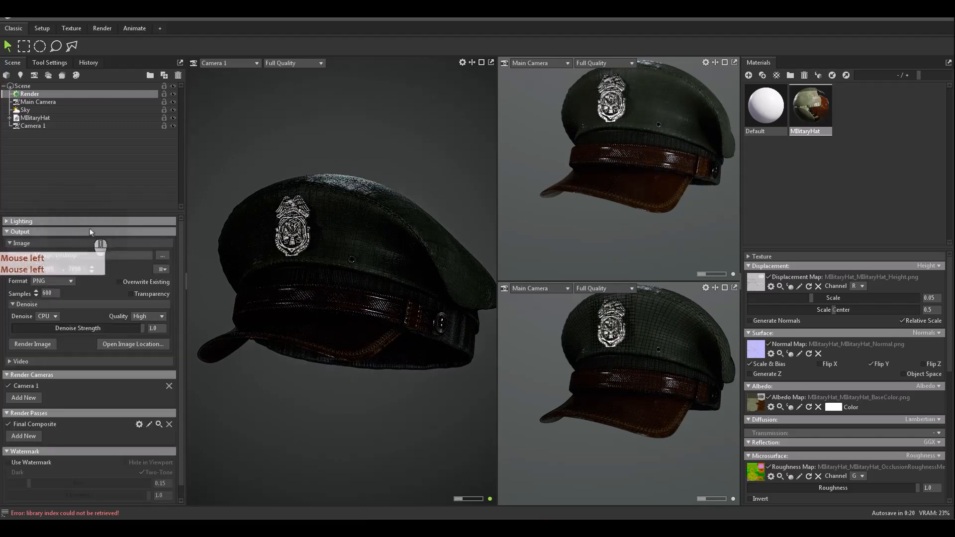
- Turn on the safe frame for Camera 1
{"action": "left_click", "coordinate": [50, 149]}
{"action": "left_click", "coordinate": [42, 126]}
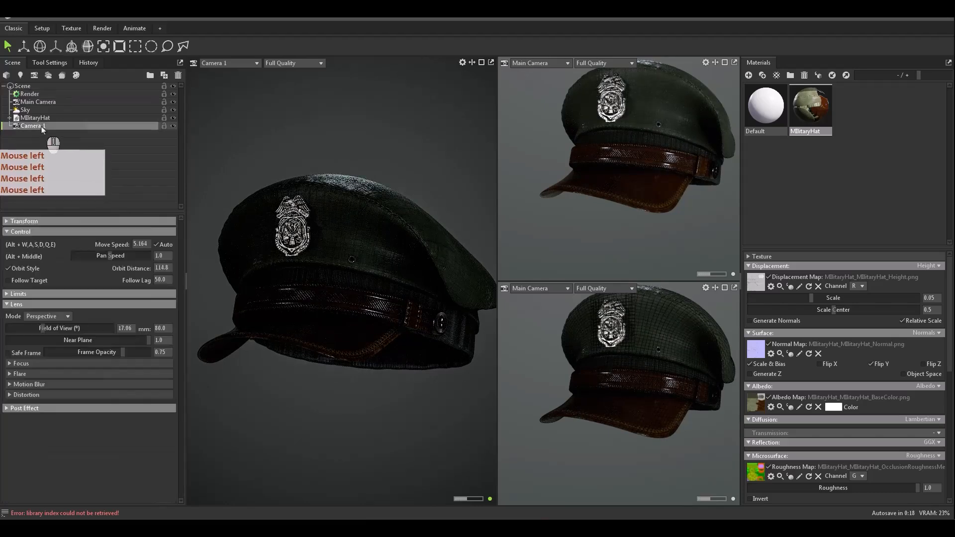
{"action": "left_click", "coordinate": [17, 354]}
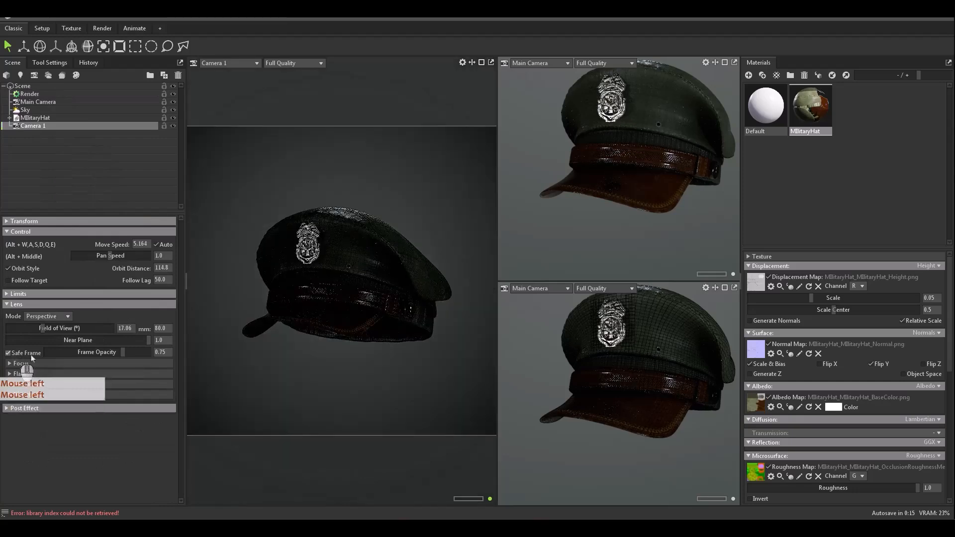
- Frame the whole hat inside Camera 1's square safe frame, with the badge and side strap button both visible
{"action": "right_click_drag", "start_coordinate": [330, 293], "coordinate": [333, 332], "text": "alt"}
{"action": "left_click_drag", "start_coordinate": [332, 332], "coordinate": [341, 337], "text": "alt"}
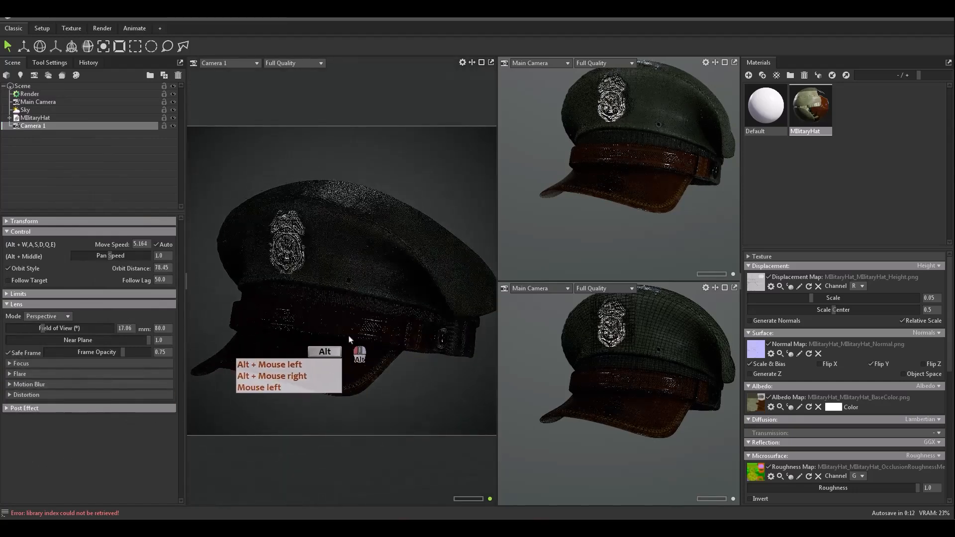
{"action": "right_click_drag", "start_coordinate": [341, 337], "coordinate": [341, 339], "text": "alt"}
{"action": "middle_click_drag", "start_coordinate": [341, 339], "coordinate": [341, 319], "text": "alt"}
{"action": "right_click_drag", "start_coordinate": [341, 320], "coordinate": [343, 313], "text": "alt"}
{"action": "left_click_drag", "start_coordinate": [343, 310], "coordinate": [347, 321], "text": "alt"}
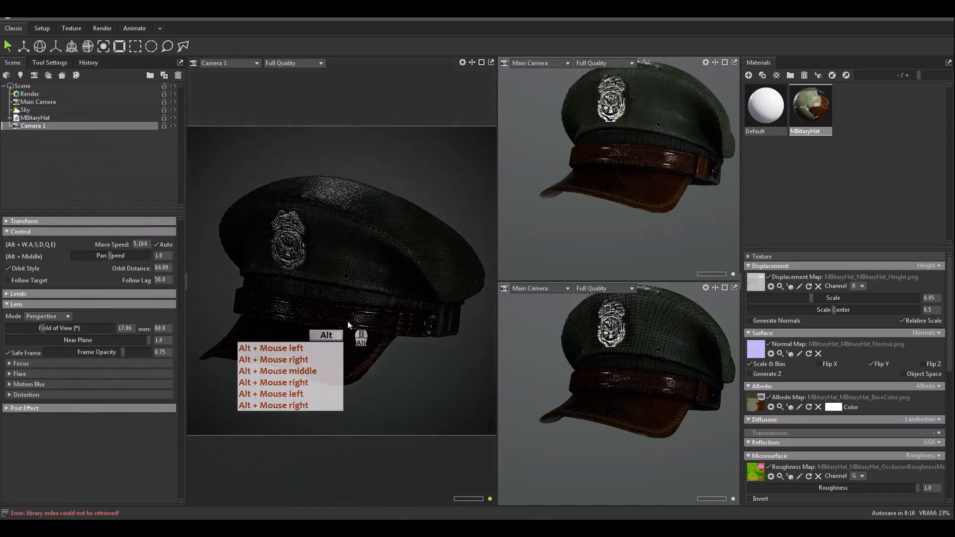
{"action": "middle_click_drag", "start_coordinate": [347, 321], "coordinate": [346, 331], "text": "alt"}
{"action": "right_click_drag", "start_coordinate": [346, 332], "coordinate": [346, 334], "text": "alt"}
{"action": "left_click_drag", "start_coordinate": [346, 335], "coordinate": [349, 317], "text": "alt"}
{"action": "middle_click_drag", "start_coordinate": [349, 317], "coordinate": [350, 324], "text": "alt"}
{"action": "right_click_drag", "start_coordinate": [350, 324], "coordinate": [350, 319], "text": "alt"}
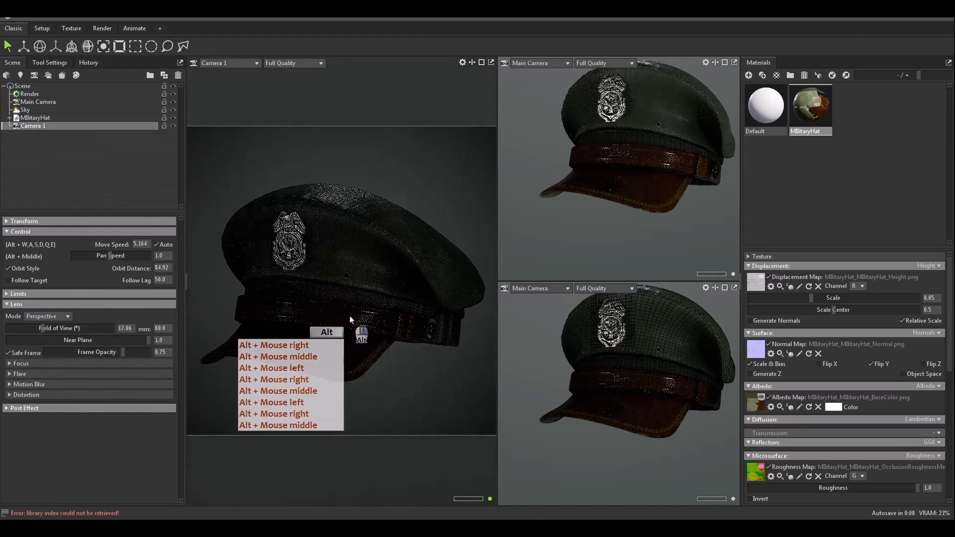
{"action": "left_click_drag", "start_coordinate": [351, 320], "coordinate": [347, 301], "text": "alt"}
{"action": "middle_click_drag", "start_coordinate": [361, 348], "coordinate": [364, 364], "text": "alt"}
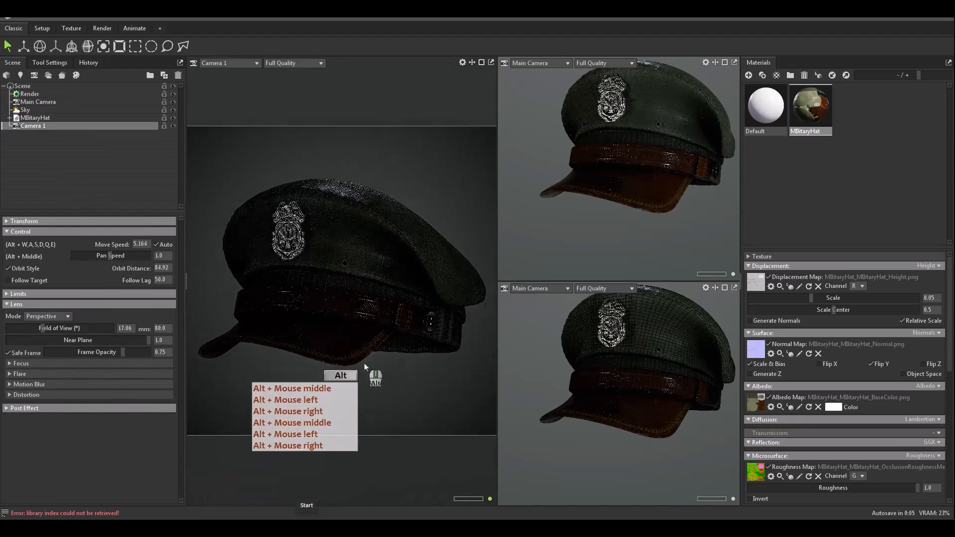
{"action": "left_click_drag", "start_coordinate": [364, 364], "coordinate": [365, 341], "text": "alt"}
{"action": "middle_click_drag", "start_coordinate": [368, 329], "coordinate": [380, 343], "text": "alt"}
{"action": "left_click_drag", "start_coordinate": [380, 343], "coordinate": [374, 322], "text": "alt"}
{"action": "middle_click_drag", "start_coordinate": [375, 323], "coordinate": [373, 328], "text": "alt"}
{"action": "left_click_drag", "start_coordinate": [374, 328], "coordinate": [371, 330], "text": "alt"}
{"action": "middle_click_drag", "start_coordinate": [372, 330], "coordinate": [366, 334], "text": "alt"}
{"action": "left_click_drag", "start_coordinate": [366, 334], "coordinate": [366, 332], "text": "alt"}
- Replace the sky with the Alley Graffiti sky from the library and rotate the sky light to -218.0
{"action": "left_click", "coordinate": [25, 110]}
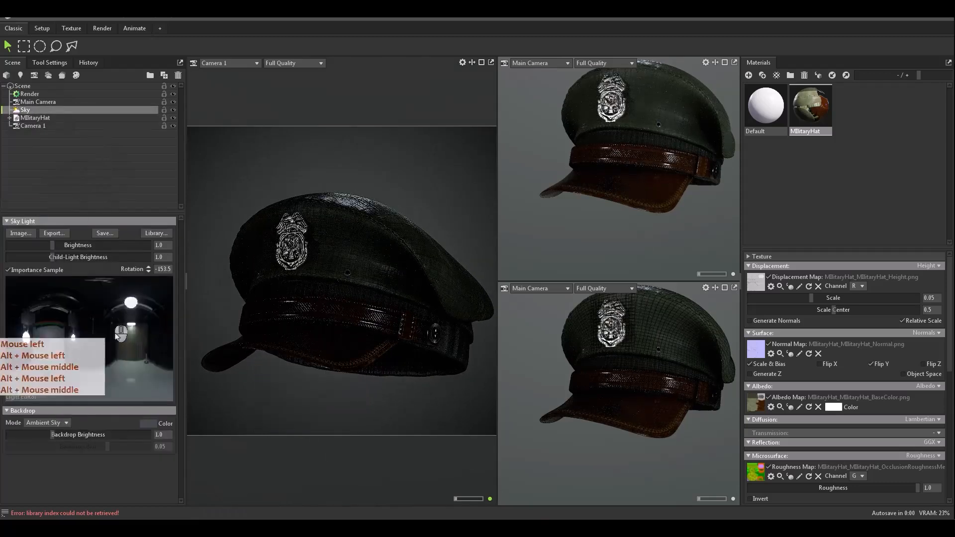
{"action": "left_click", "coordinate": [156, 233]}
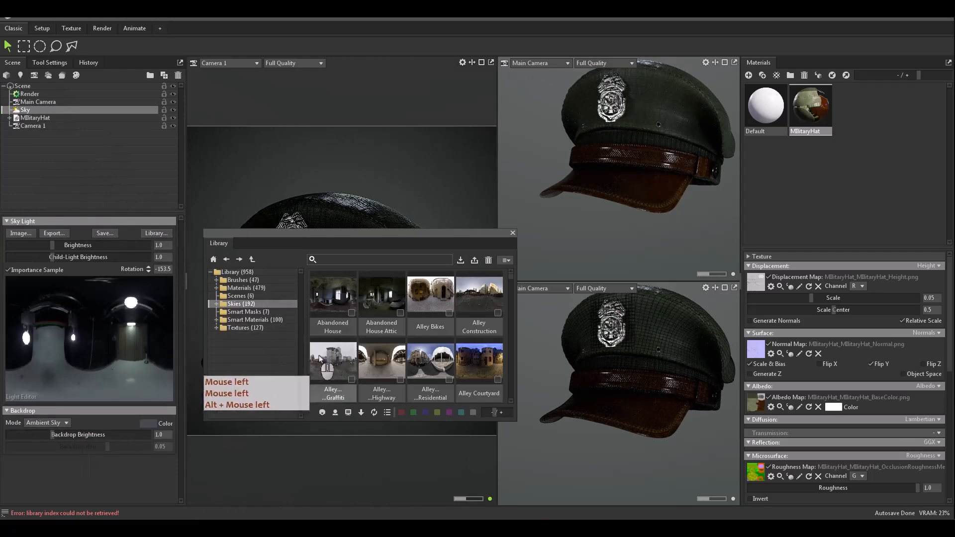
{"action": "double_click", "coordinate": [314, 383]}
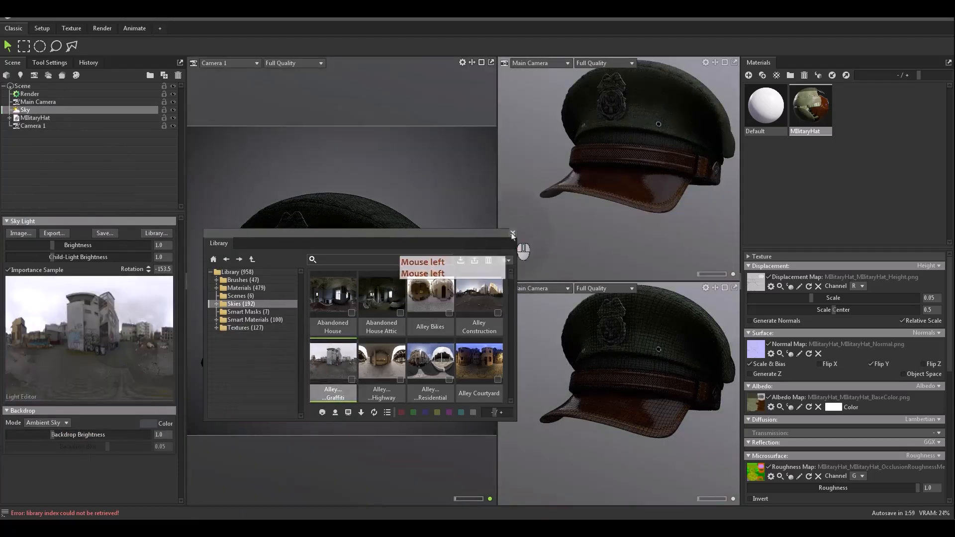
{"action": "left_click", "coordinate": [513, 233]}
{"action": "right_click_drag", "start_coordinate": [405, 351], "coordinate": [323, 361], "text": "shift"}
- Set the sky light's brightness to 3.0
{"action": "left_click", "coordinate": [89, 244]}
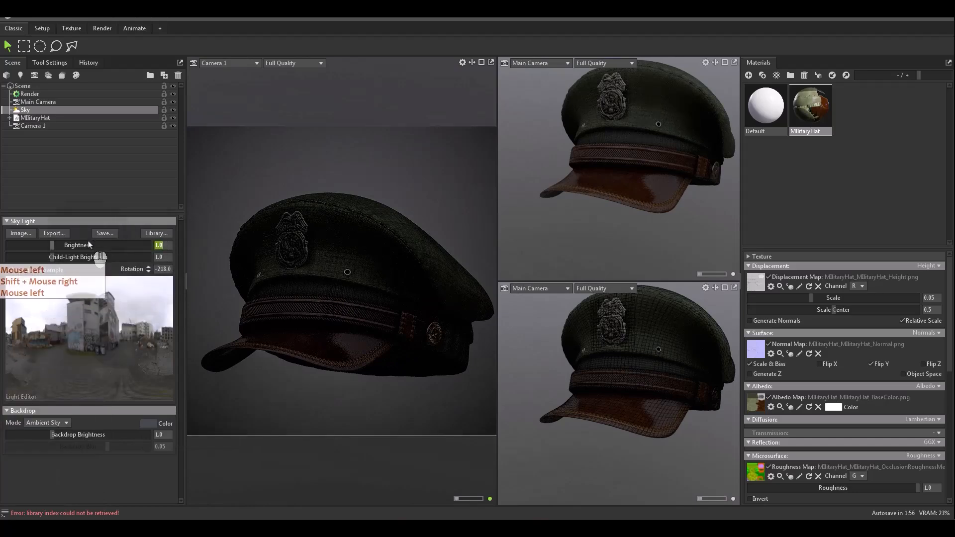
{"action": "type", "text": "3"}
{"action": "key", "text": "Return"}
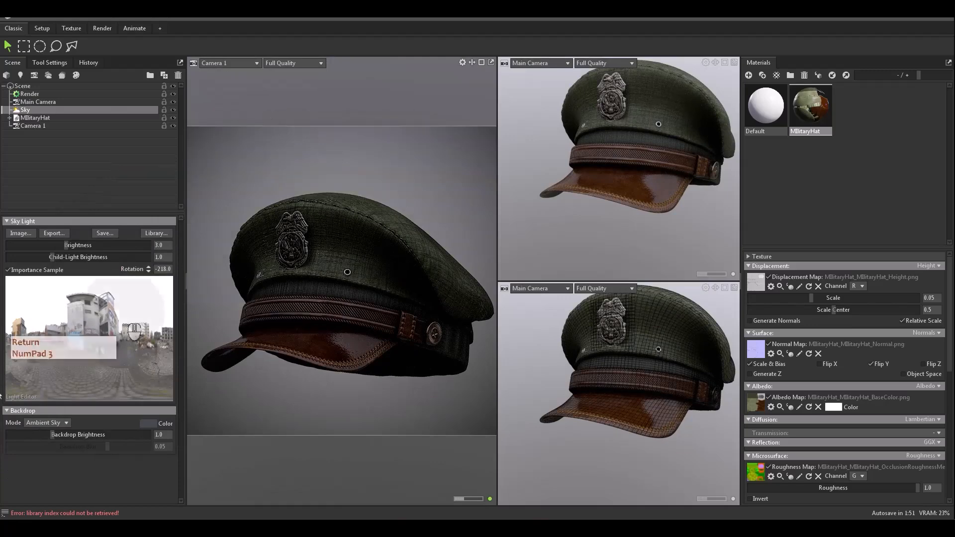
- Set the backdrop to a solid dark gray color, #242424, and rotate the sky light to -246.5
{"action": "left_click", "coordinate": [47, 428]}
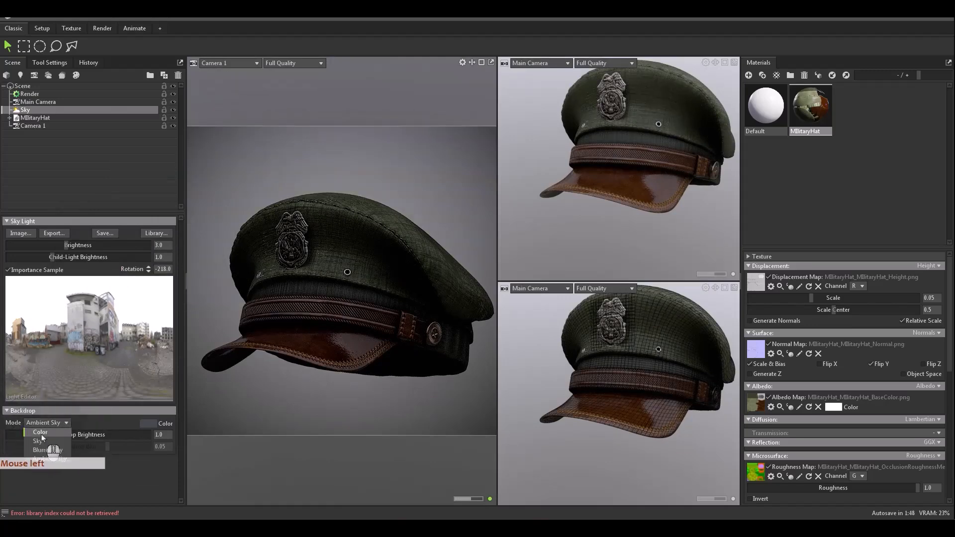
{"action": "left_click", "coordinate": [40, 432]}
{"action": "left_click", "coordinate": [148, 423]}
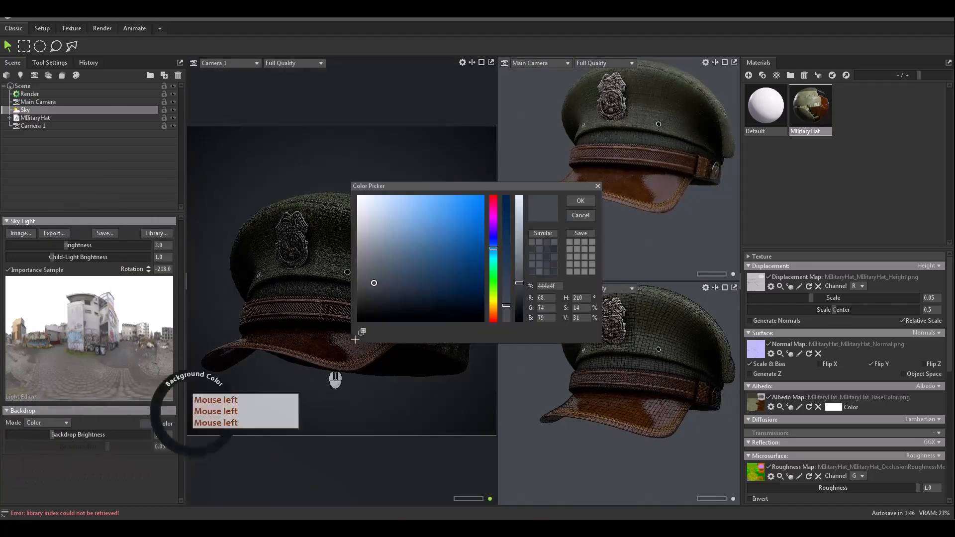
{"action": "left_click", "coordinate": [357, 304]}
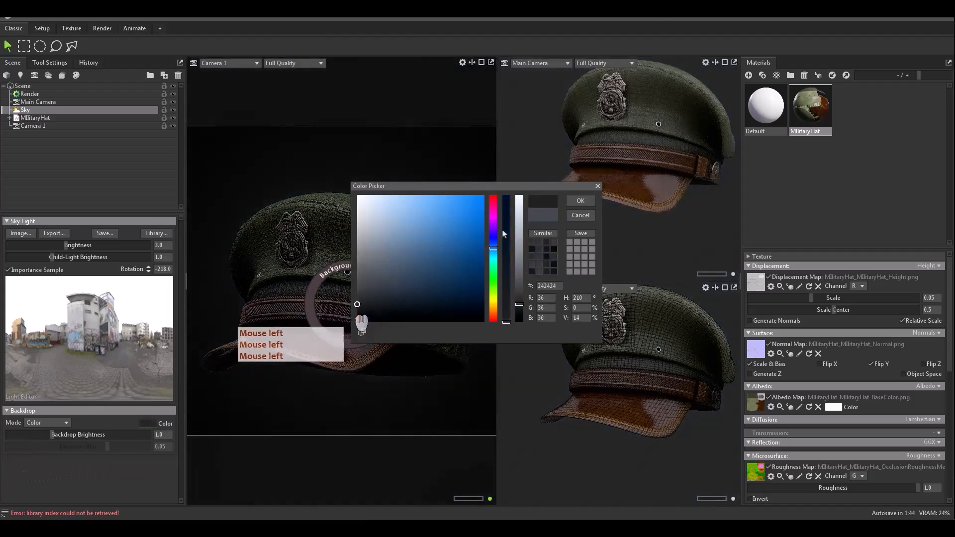
{"action": "left_click", "coordinate": [581, 200]}
{"action": "right_click_drag", "start_coordinate": [311, 316], "coordinate": [305, 347], "text": "shift"}
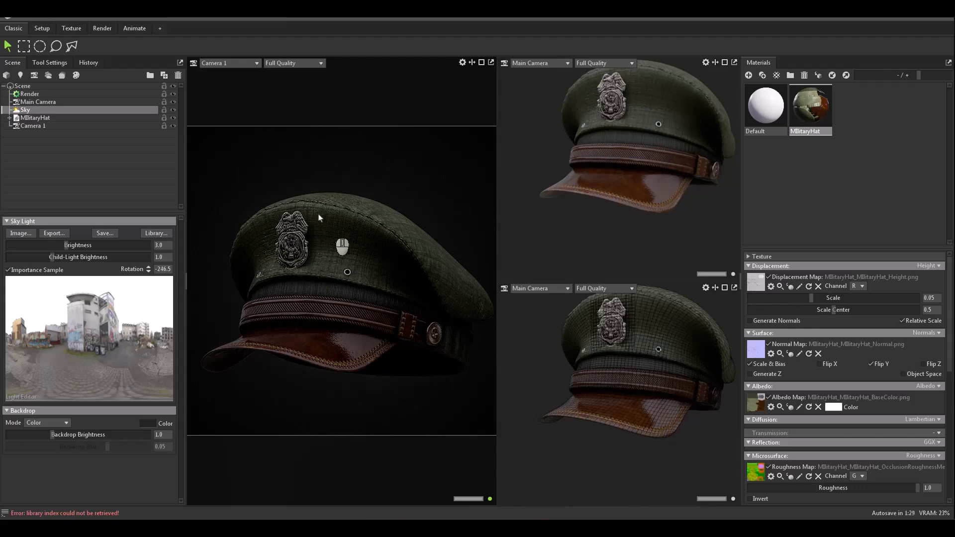
- Switch to Substance 3D Painter and examine the hat's individual texture channels, including Height and Roughness
{"action": "left_click", "coordinate": [346, 243]}
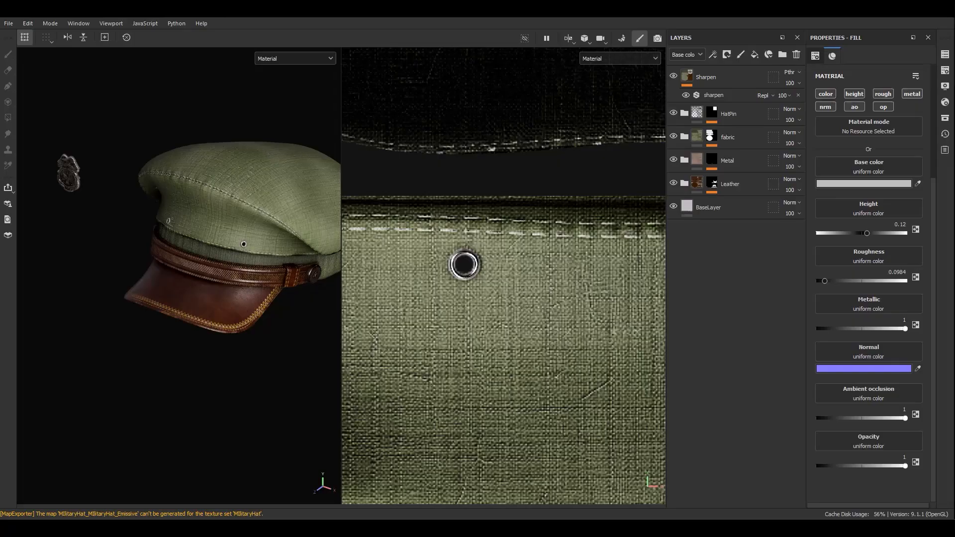
{"action": "mouse_move", "coordinate": [246, 249]}
{"action": "left_mouse_down", "text": "alt"}
{"action": "mouse_move", "coordinate": [244, 211]}
{"action": "mouse_move", "coordinate": [228, 344]}
{"action": "mouse_move", "coordinate": [208, 348]}
{"action": "left_mouse_up", "text": "alt"}
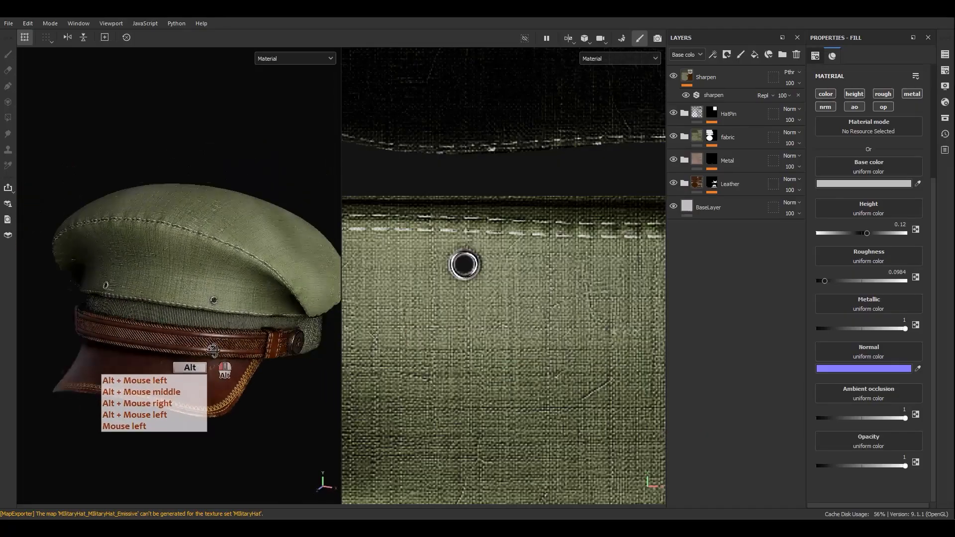
{"action": "key", "text": "c"}
{"action": "key", "text": "c"}
{"action": "key", "text": "c"}
{"action": "key", "text": "c"}
{"action": "key", "text": "c"}
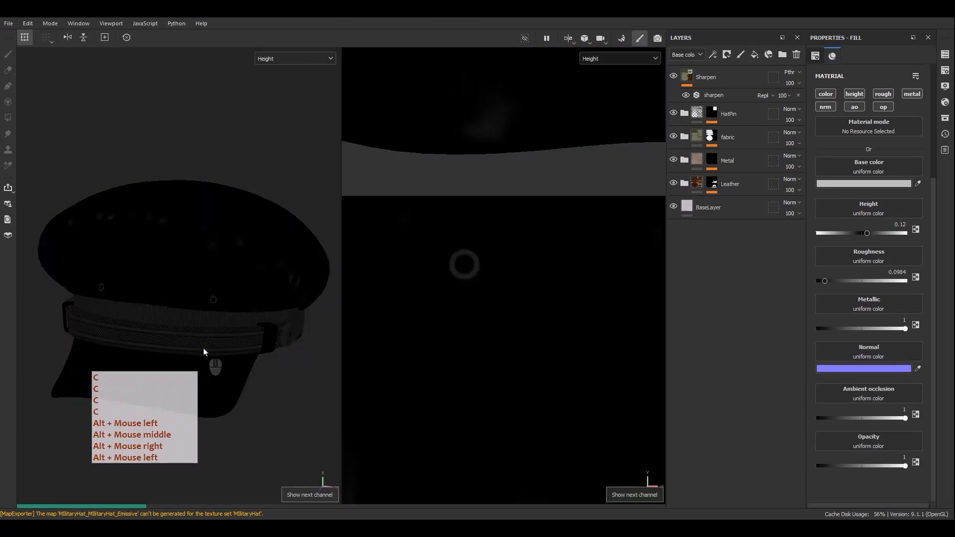
{"action": "left_click_drag", "start_coordinate": [214, 338], "coordinate": [219, 277], "text": "alt"}
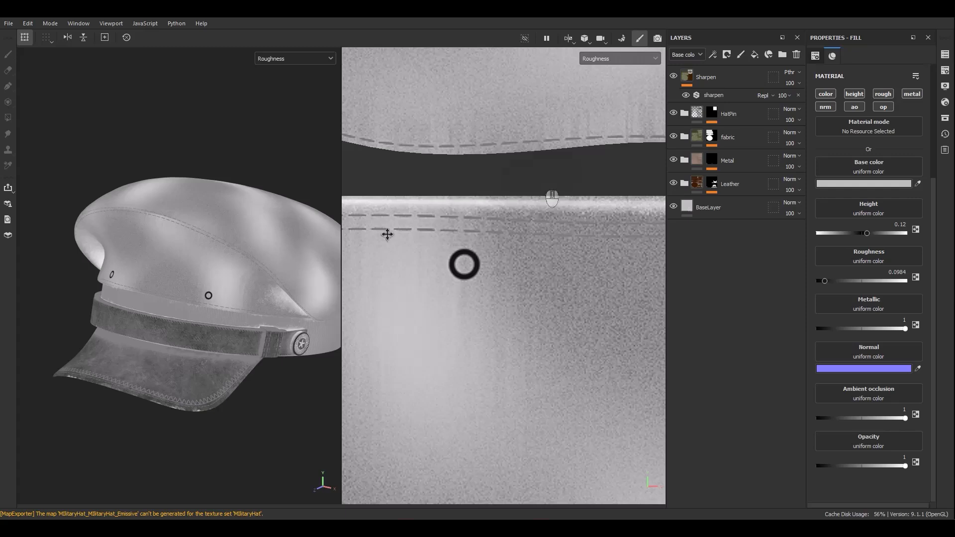
- Add a paint layer named RoughnessControl above the fabric folder and set its blend mode to Passthrough
{"action": "left_click", "coordinate": [733, 137]}
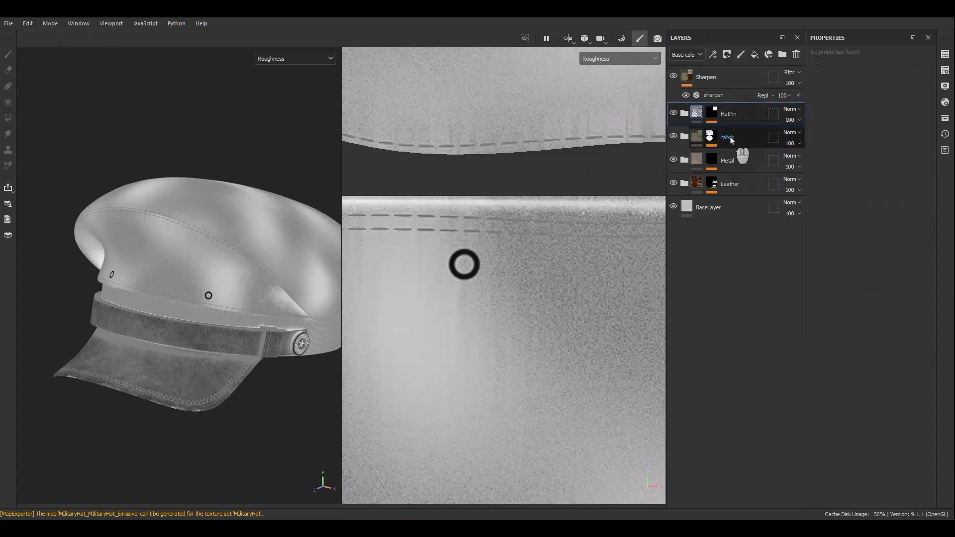
{"action": "left_click", "coordinate": [740, 60]}
{"action": "left_click", "coordinate": [740, 55]}
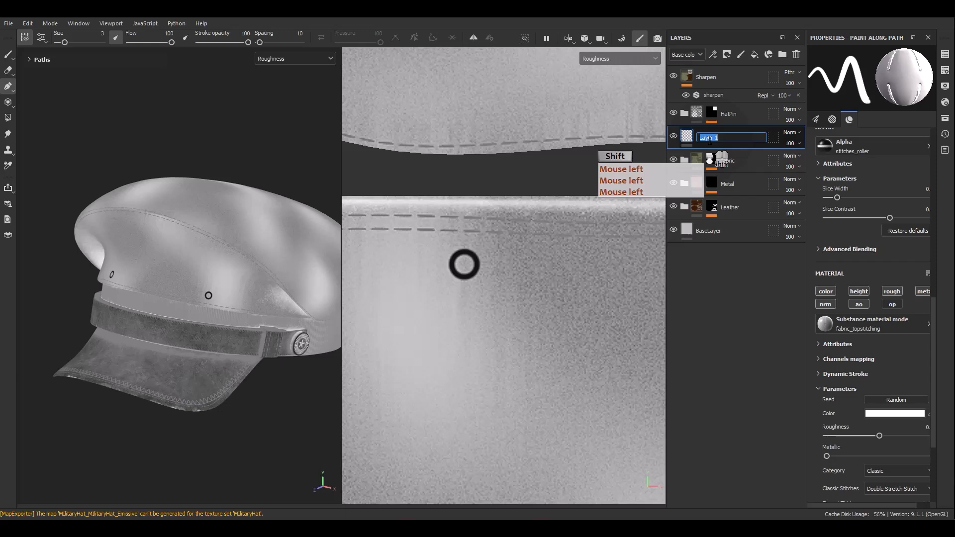
{"action": "type", "text": "RoughnessControl"}
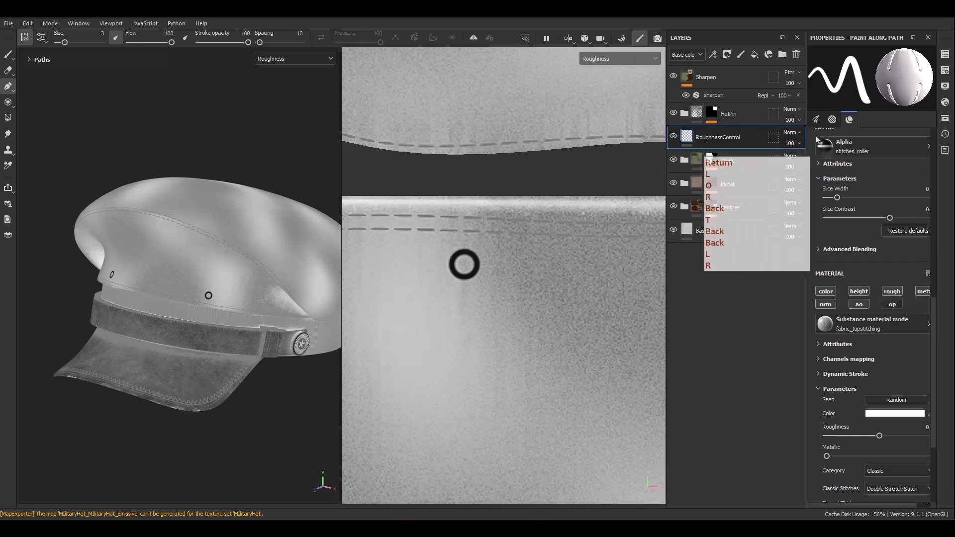
{"action": "left_click", "coordinate": [791, 132]}
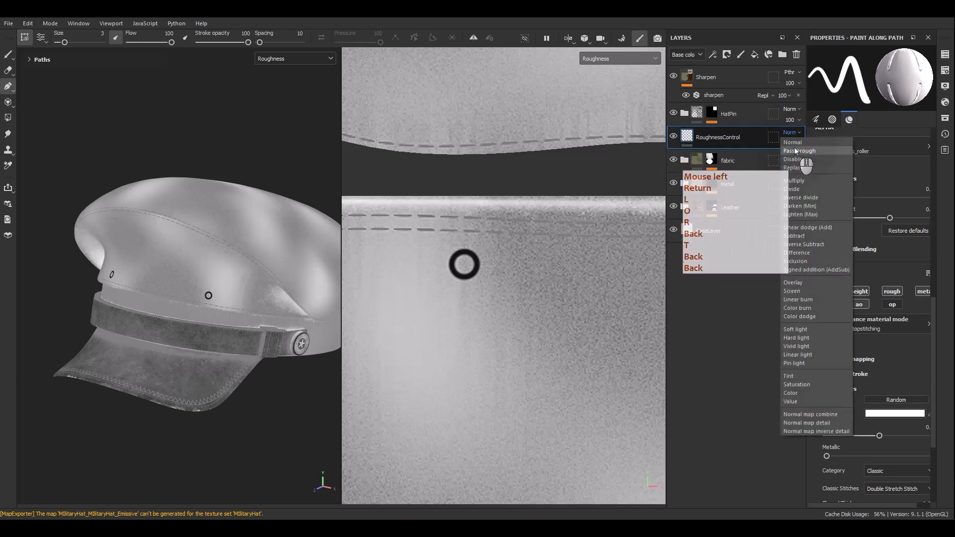
{"action": "left_click", "coordinate": [795, 154]}
{"action": "right_click", "coordinate": [787, 134]}
{"action": "left_click", "coordinate": [801, 139]}
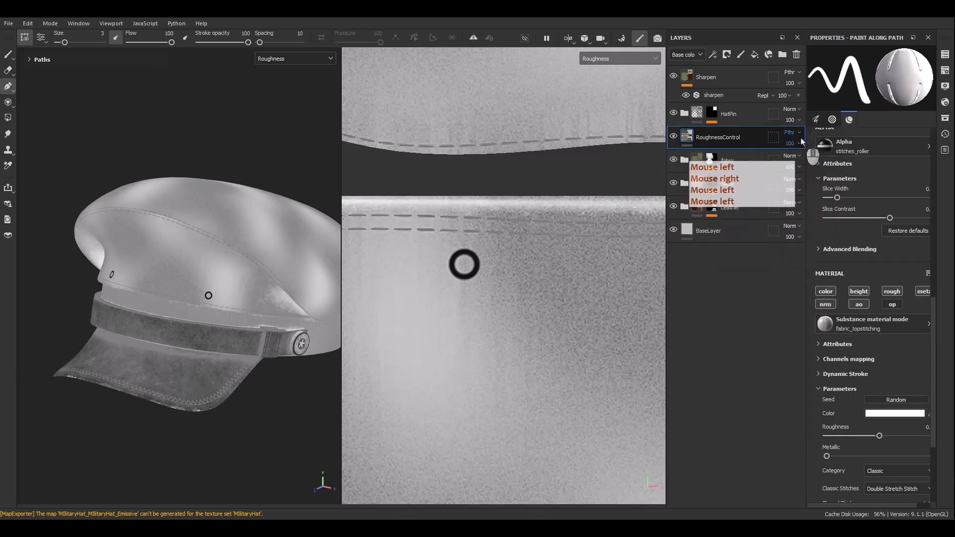
- Add an HSL Perceptive filter to the RoughnessControl layer, affecting only the roughness channel
{"action": "middle_click_drag", "start_coordinate": [135, 204], "coordinate": [194, 221], "text": "alt"}
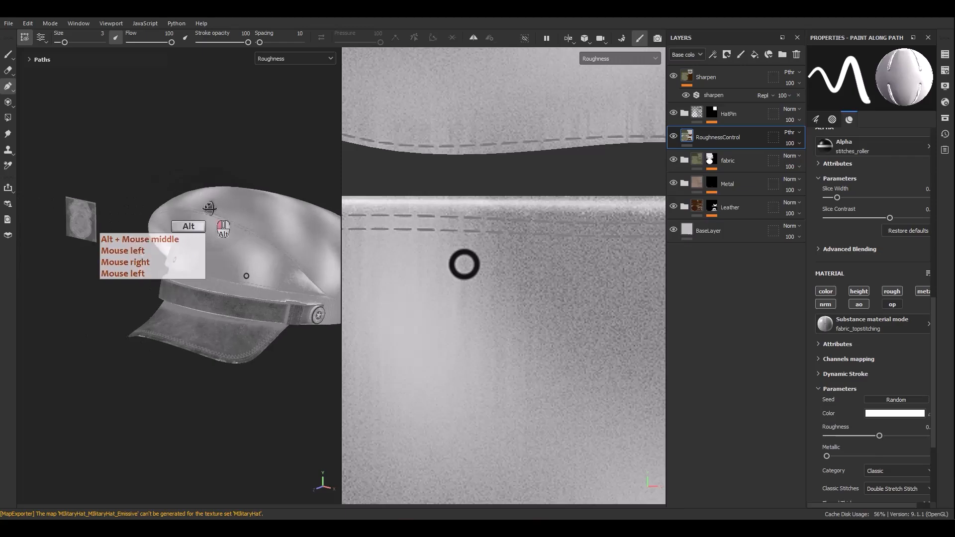
{"action": "left_click_drag", "start_coordinate": [194, 221], "coordinate": [278, 214], "text": "alt"}
{"action": "right_click", "coordinate": [714, 150]}
{"action": "left_click", "coordinate": [739, 437]}
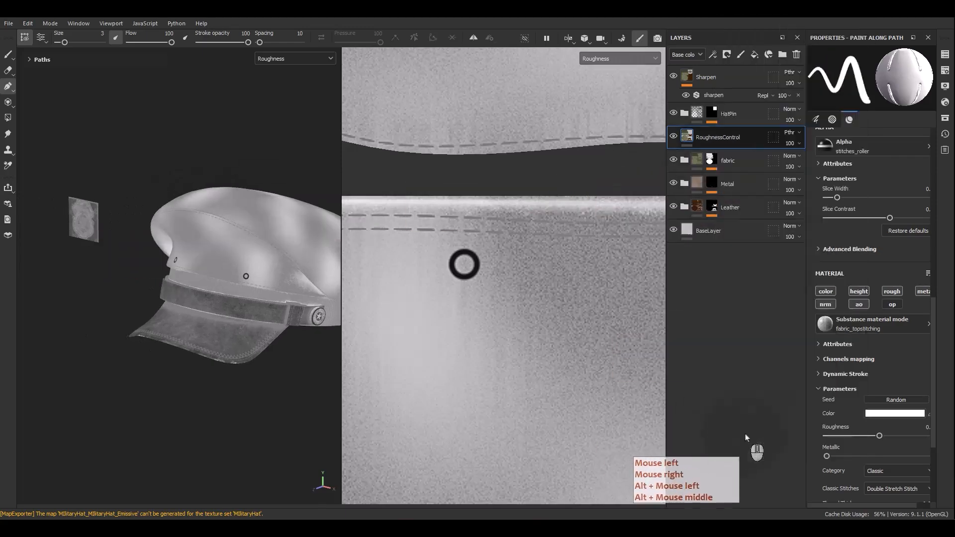
{"action": "left_click", "coordinate": [860, 111]}
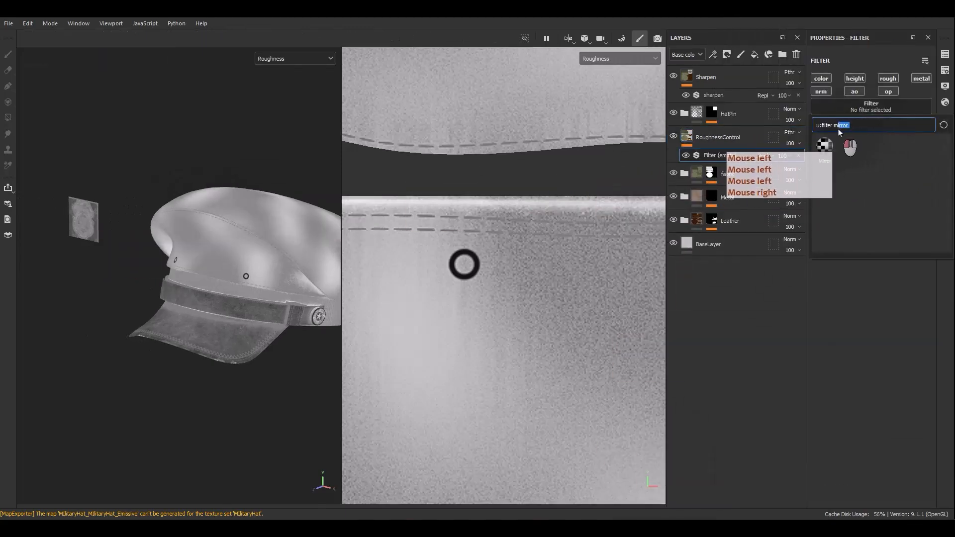
{"action": "type", "text": "hsl"}
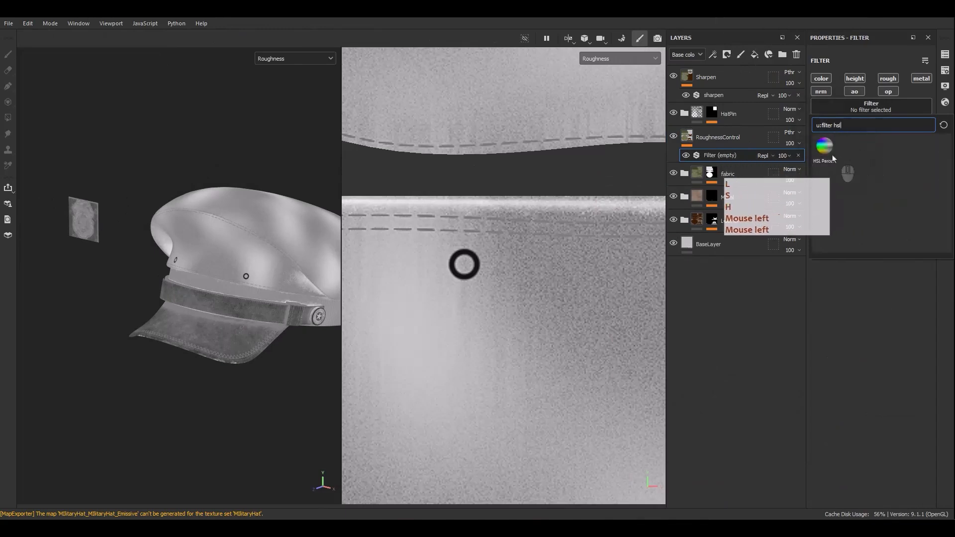
{"action": "left_click", "coordinate": [825, 148]}
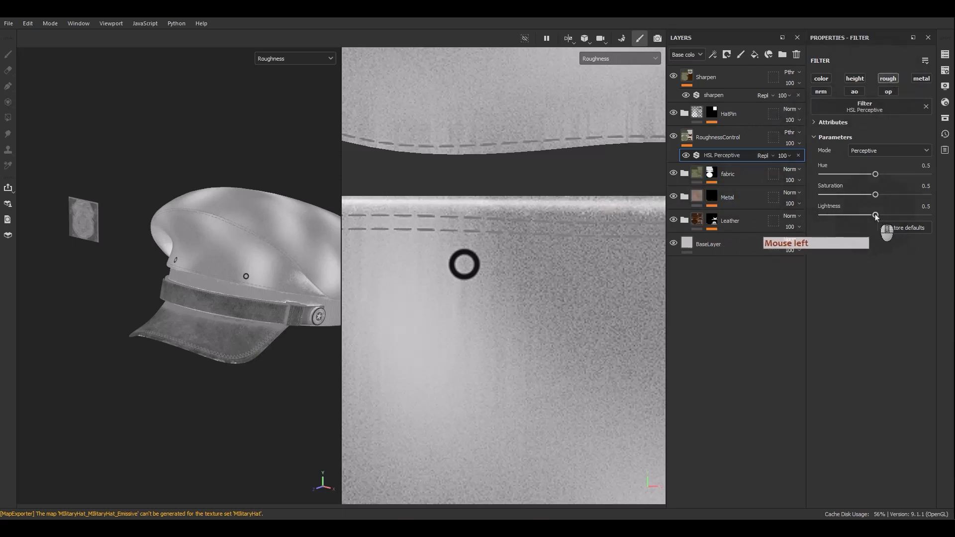
- Set the HSL Perceptive filter's Lightness to 0.822, undoing the stray saturation change
{"action": "left_click_drag", "start_coordinate": [875, 216], "coordinate": [899, 219]}
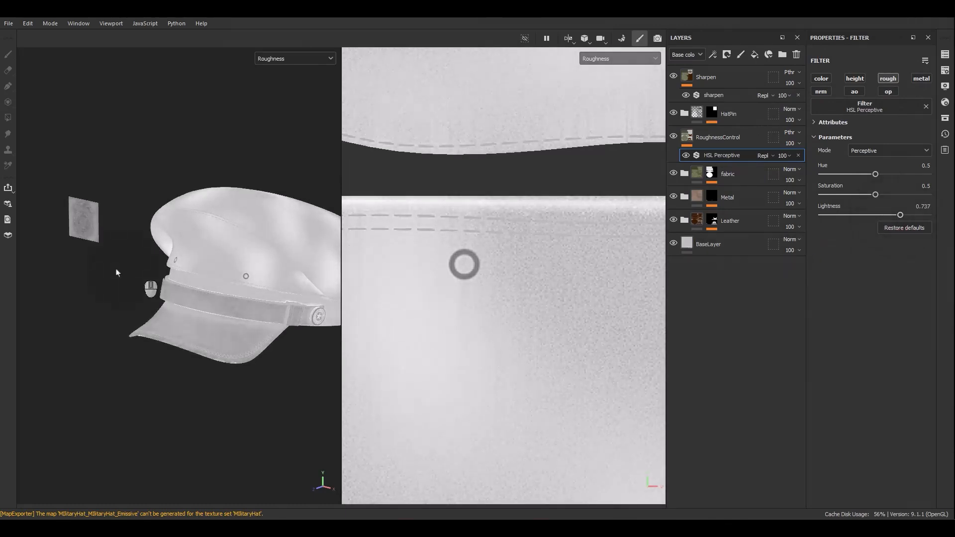
{"action": "mouse_move", "coordinate": [117, 273]}
{"action": "left_mouse_down", "text": "alt"}
{"action": "mouse_move", "coordinate": [174, 224]}
{"action": "mouse_move", "coordinate": [281, 217]}
{"action": "mouse_move", "coordinate": [291, 168]}
{"action": "mouse_move", "coordinate": [124, 243]}
{"action": "mouse_move", "coordinate": [133, 273]}
{"action": "left_mouse_up", "text": "alt"}
{"action": "middle_click_drag", "start_coordinate": [176, 264], "coordinate": [130, 264], "text": "alt"}
{"action": "left_click_drag", "start_coordinate": [140, 261], "coordinate": [156, 239], "text": "alt"}
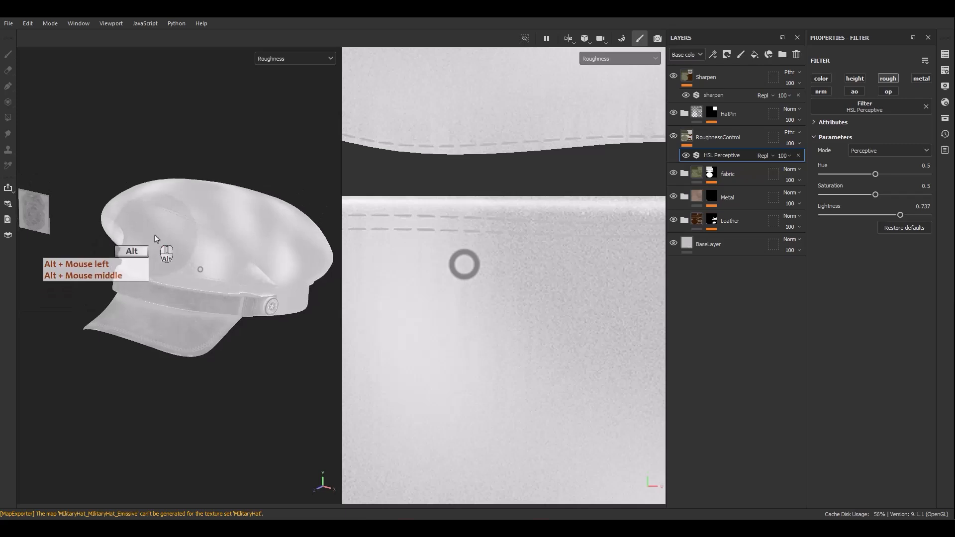
{"action": "right_click_drag", "start_coordinate": [156, 239], "coordinate": [219, 254], "text": "alt"}
{"action": "left_click_drag", "start_coordinate": [902, 215], "coordinate": [908, 215]}
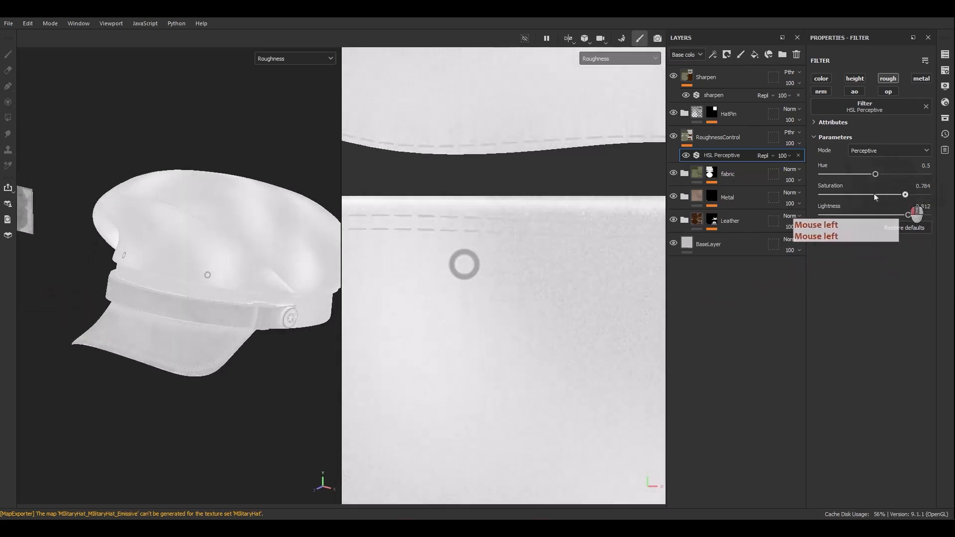
{"action": "key", "text": "ctrl+z"}
{"action": "left_click", "coordinate": [909, 215]}
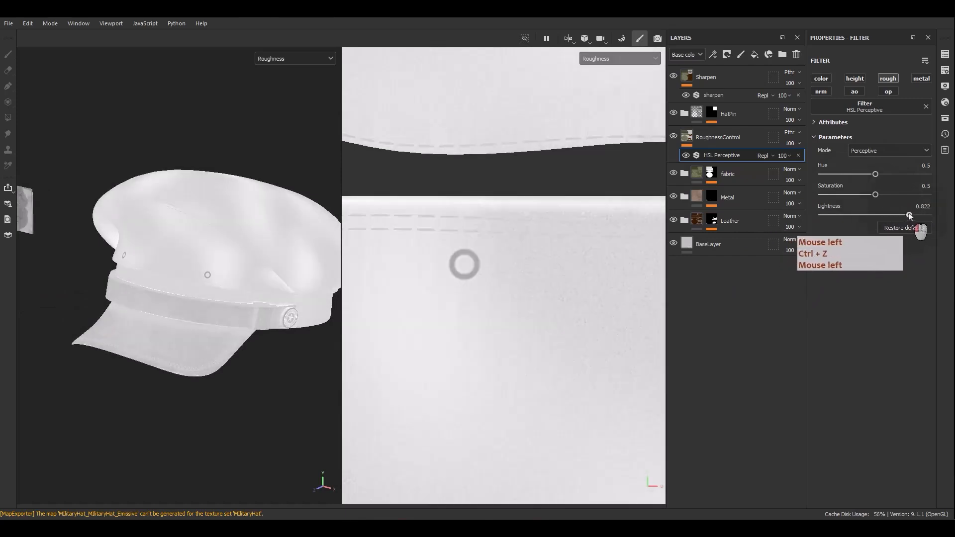
- Add a roughness-only Contrast Luminosity filter to RoughnessControl with Contrast 0.352113 and Luminosity 0.117371
{"action": "right_click", "coordinate": [713, 154]}
{"action": "left_click", "coordinate": [734, 364]}
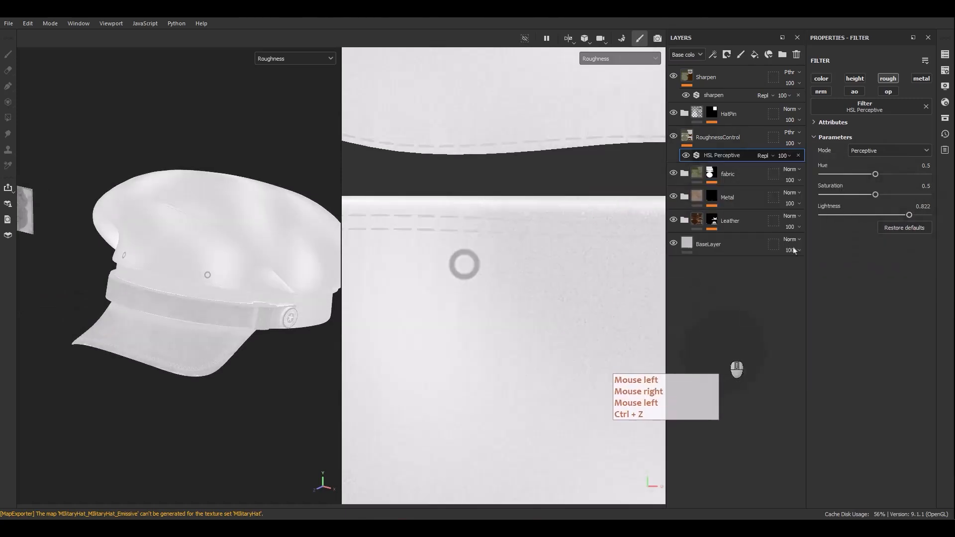
{"action": "left_click", "coordinate": [869, 109]}
{"action": "key", "text": "BackSpace"}
{"action": "key", "text": "BackSpace"}
{"action": "key", "text": "BackSpace"}
{"action": "type", "text": "contr"}
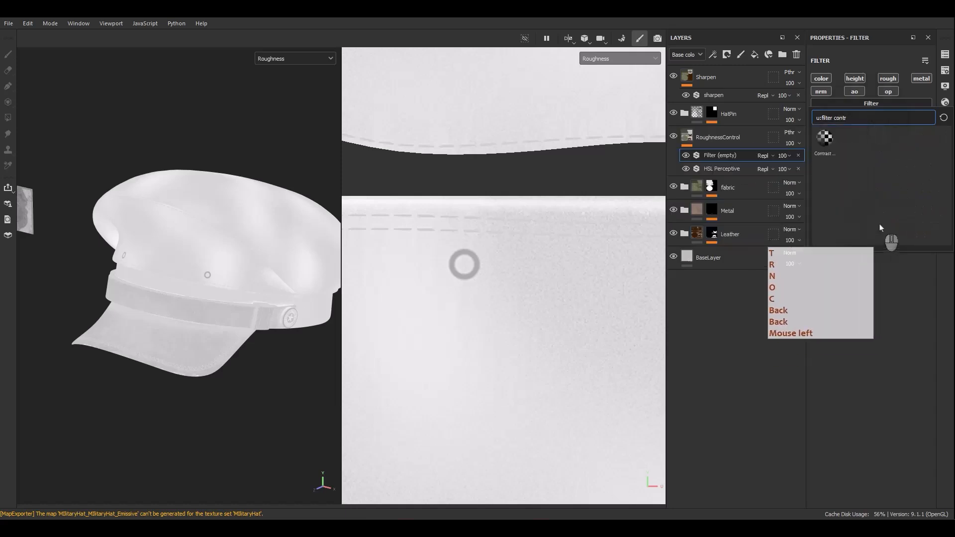
{"action": "left_click", "coordinate": [827, 140]}
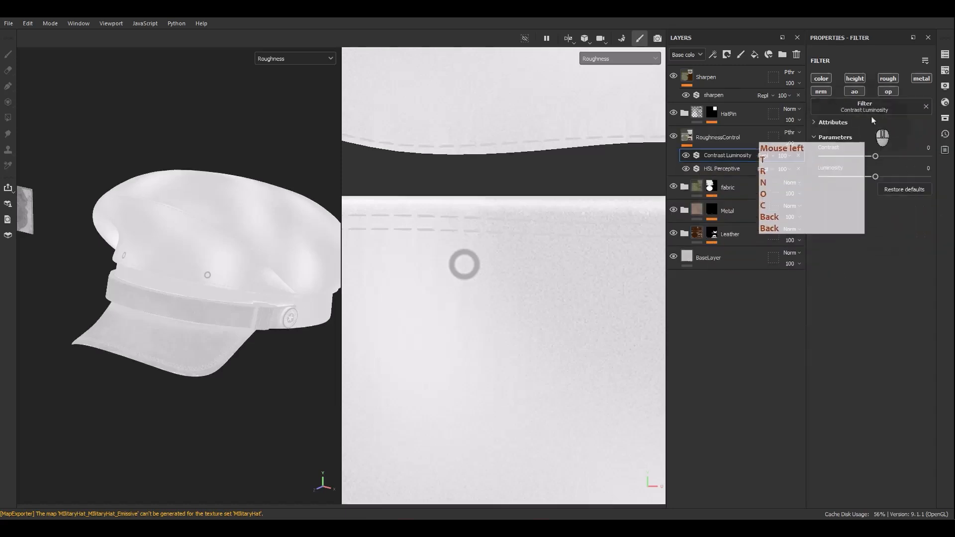
{"action": "left_click", "coordinate": [889, 79], "text": "alt"}
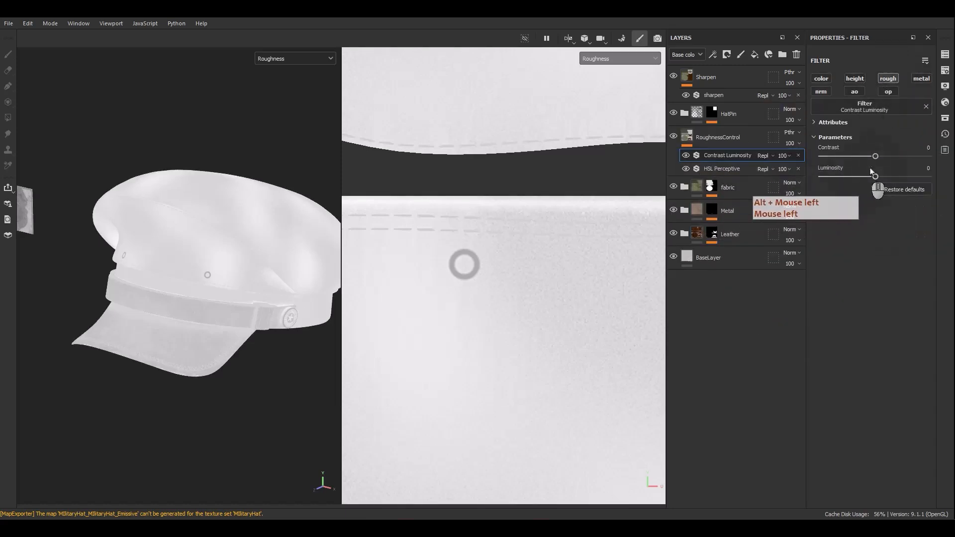
{"action": "left_click_drag", "start_coordinate": [875, 158], "coordinate": [876, 178]}
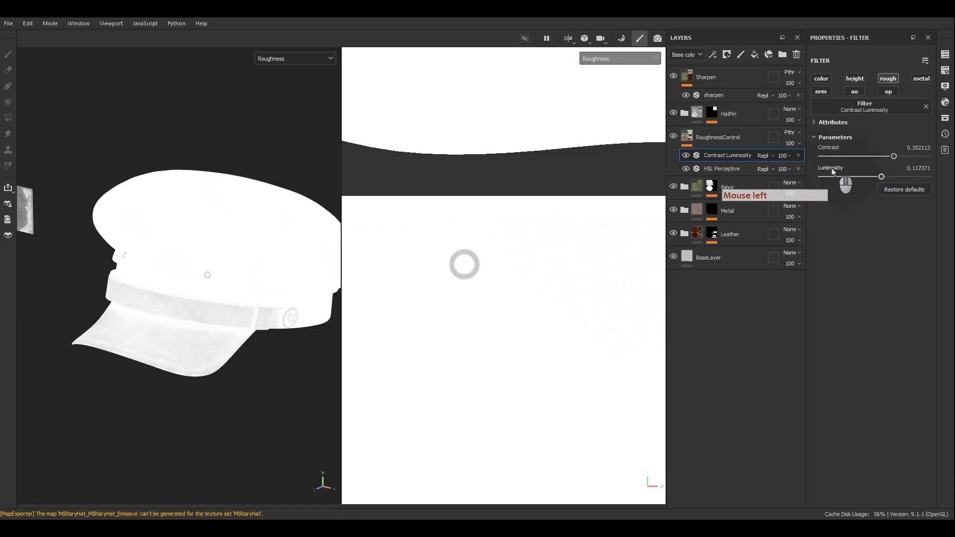
- Set the HSL Perceptive filter's Lightness to 0.7 and compare the full material with the RoughnessControl layer hidden and shown
{"action": "left_click", "coordinate": [746, 170]}
{"action": "left_click_drag", "start_coordinate": [889, 214], "coordinate": [896, 214]}
{"action": "left_click_drag", "start_coordinate": [388, 277], "coordinate": [216, 297], "text": "alt"}
{"action": "left_click", "coordinate": [229, 274]}
{"action": "key", "text": "m"}
{"action": "right_click_drag", "start_coordinate": [215, 297], "coordinate": [224, 293], "text": "alt"}
{"action": "left_click", "coordinate": [675, 139]}
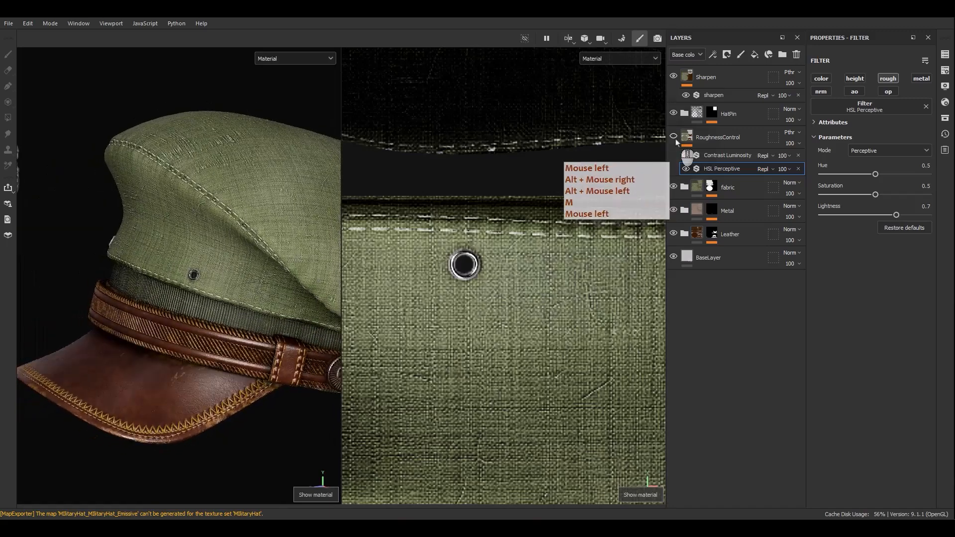
{"action": "left_click", "coordinate": [673, 137]}
- Set the HSL Perceptive filter's Lightness to 0.568 and rotate the environment lighting to check the fabric
{"action": "left_click_drag", "start_coordinate": [896, 215], "coordinate": [884, 217]}
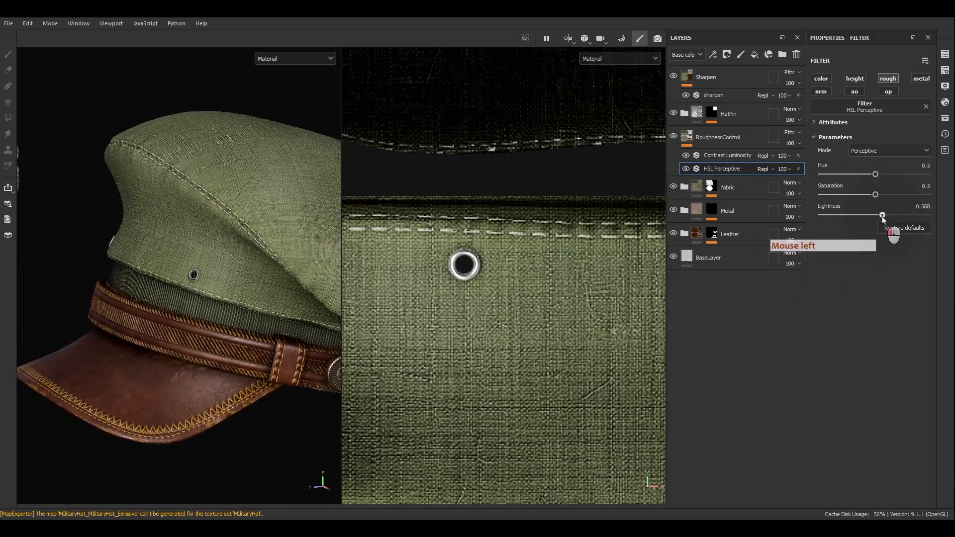
{"action": "left_click_drag", "start_coordinate": [218, 277], "coordinate": [243, 272], "text": "alt"}
{"action": "right_click_drag", "start_coordinate": [244, 273], "coordinate": [208, 277], "text": "shift"}
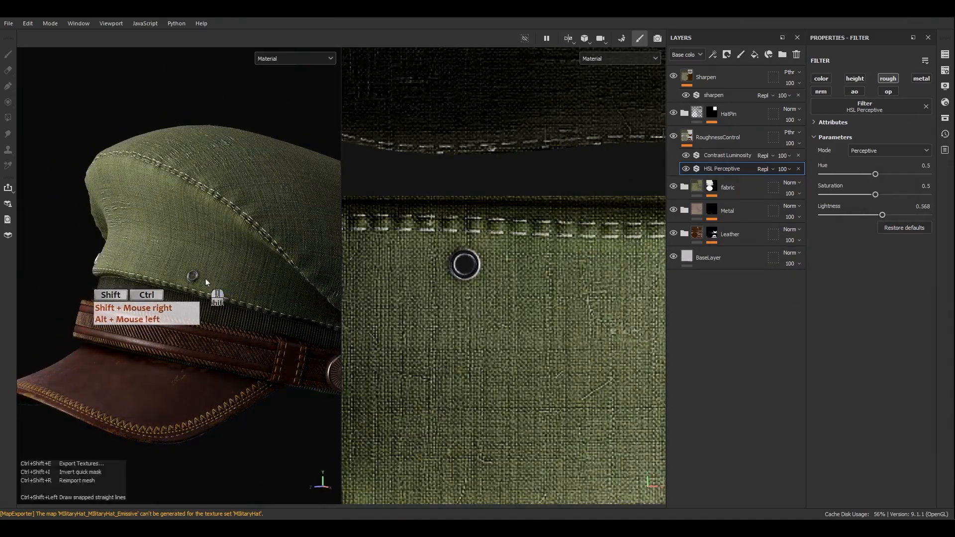
- Dismiss the texture export without exporting and examine the hat pin badge up close
{"action": "key", "text": "ctrl+shift+e"}
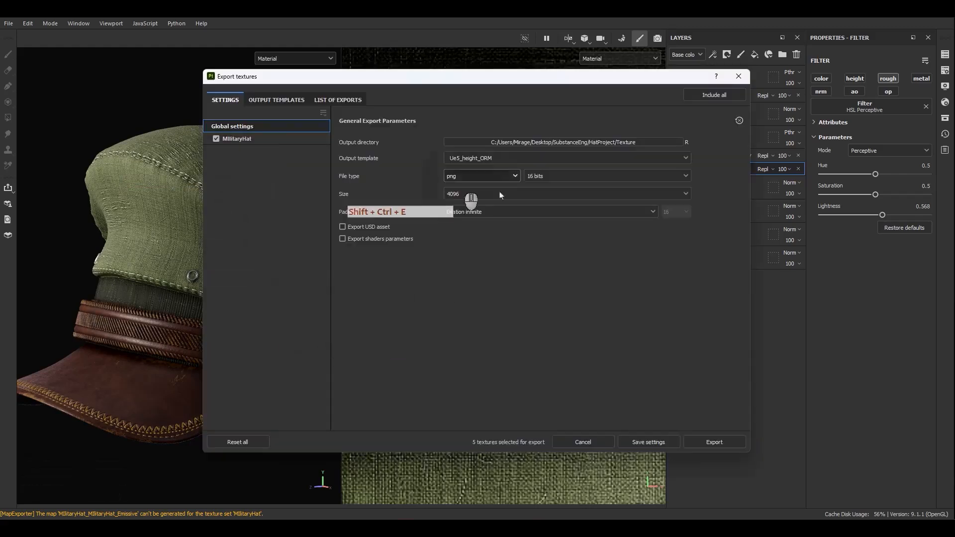
{"action": "left_click", "coordinate": [583, 440]}
{"action": "middle_click_drag", "start_coordinate": [239, 272], "coordinate": [604, 333], "text": "alt"}
{"action": "scroll", "coordinate": [309, 213], "scroll_direction": "up", "scroll_amount": 2}
{"action": "scroll", "coordinate": [307, 213], "scroll_direction": "up", "scroll_amount": 5}
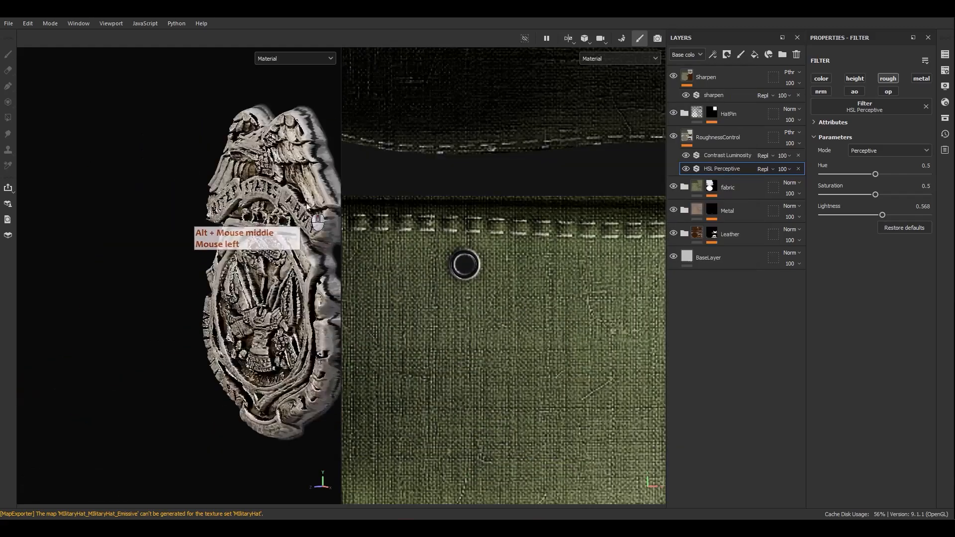
{"action": "middle_click_drag", "start_coordinate": [307, 213], "coordinate": [223, 220], "text": "alt"}
{"action": "left_click_drag", "start_coordinate": [224, 220], "coordinate": [216, 207], "text": "alt"}
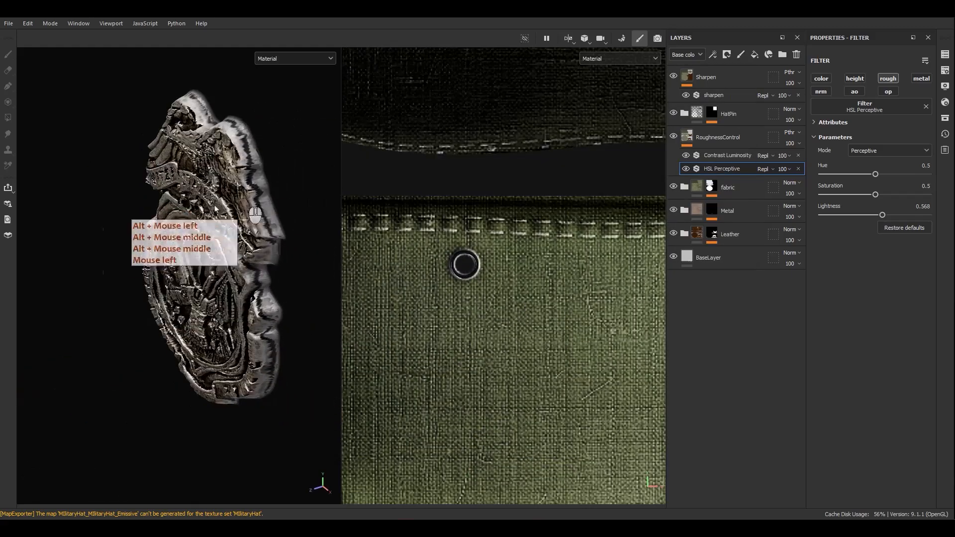
- Review the viewport display settings and the shader's displacement and tessellation settings
{"action": "left_click", "coordinate": [945, 86]}
{"action": "scroll", "coordinate": [840, 274], "scroll_direction": "down", "scroll_amount": 8}
{"action": "scroll", "coordinate": [820, 304], "scroll_direction": "down", "scroll_amount": 8}
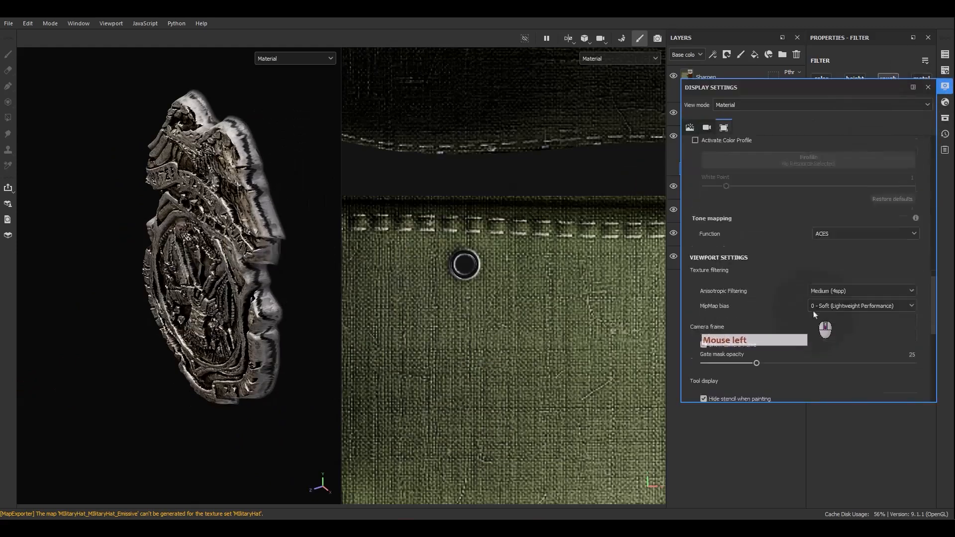
{"action": "left_click", "coordinate": [945, 102]}
{"action": "scroll", "coordinate": [754, 321], "scroll_direction": "down", "scroll_amount": 6}
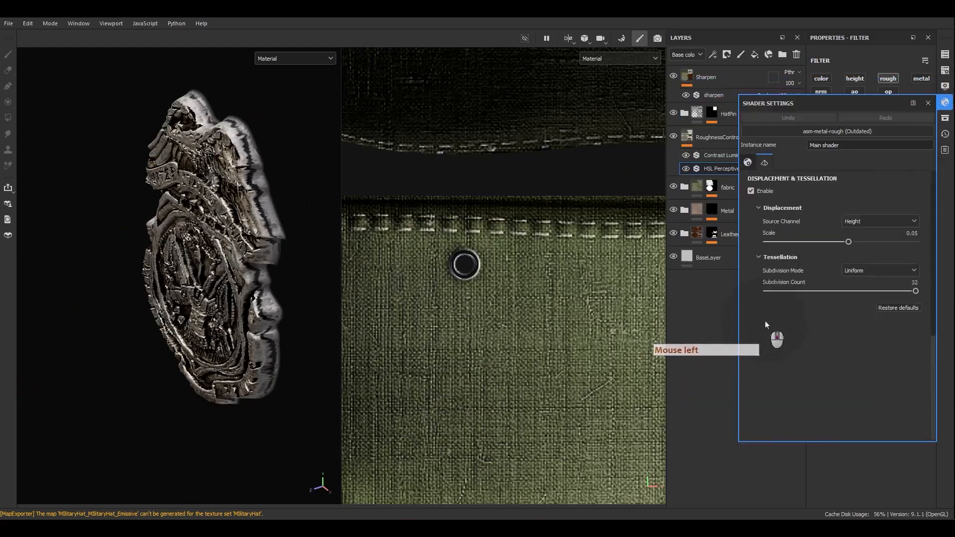
{"action": "left_click", "coordinate": [928, 103]}
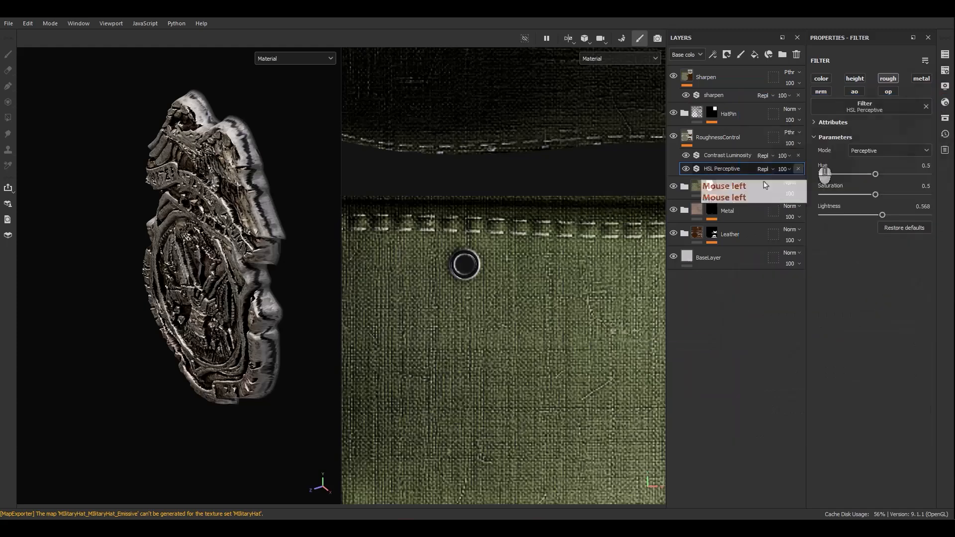
- Set the height of the fill in the HatPin layer's effects to 1
{"action": "left_click", "coordinate": [684, 113]}
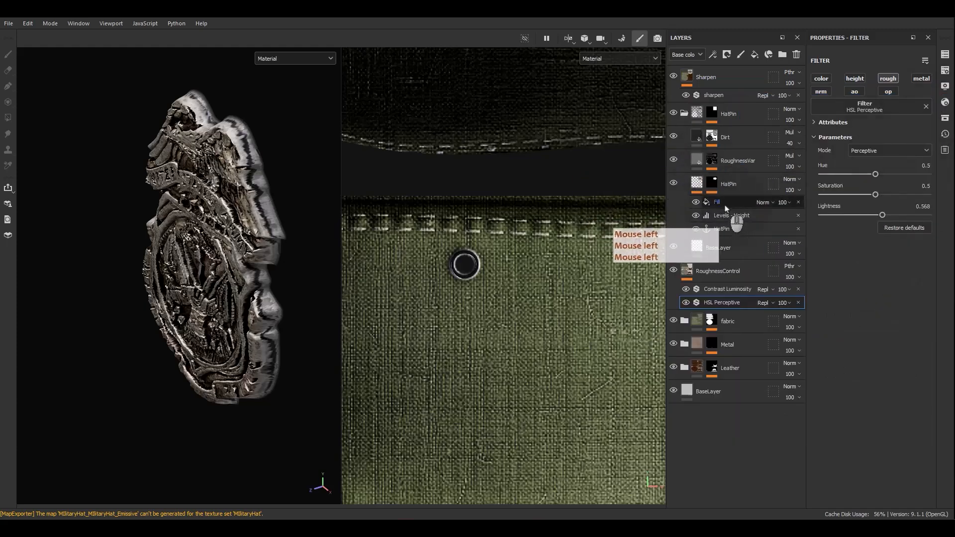
{"action": "left_click", "coordinate": [723, 202]}
{"action": "left_click", "coordinate": [895, 183]}
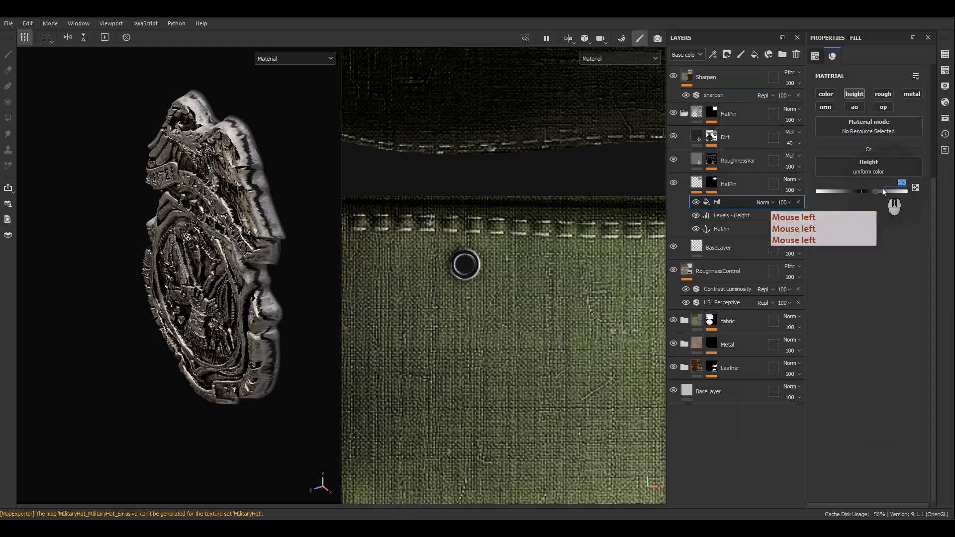
{"action": "type", "text": "1"}
{"action": "key", "text": "Return"}
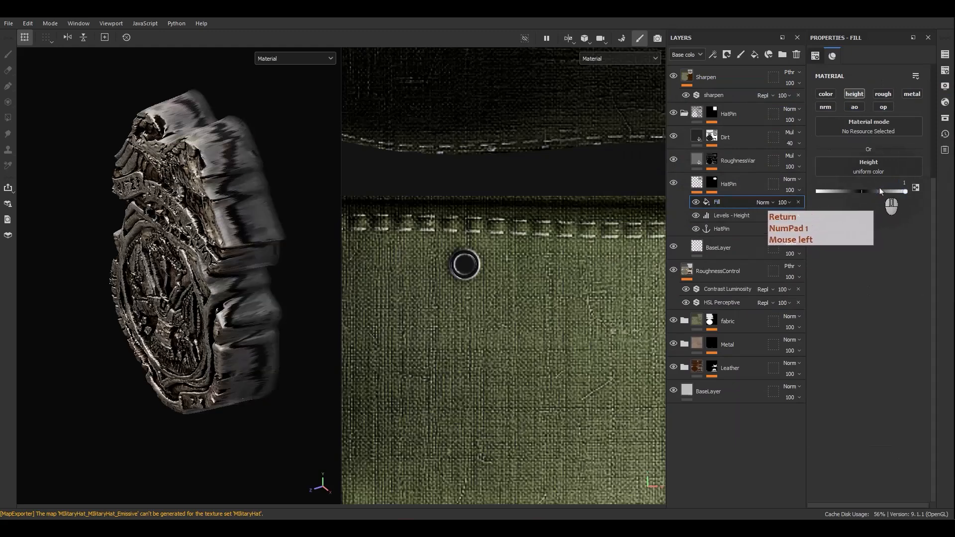
- Export the MIlitaryHat textures as 16-bit png files at 4096 with the Ue5_height_ORM template
{"action": "left_click_drag", "start_coordinate": [132, 206], "coordinate": [134, 105], "text": "alt"}
{"action": "key", "text": "ctrl+shift+e"}
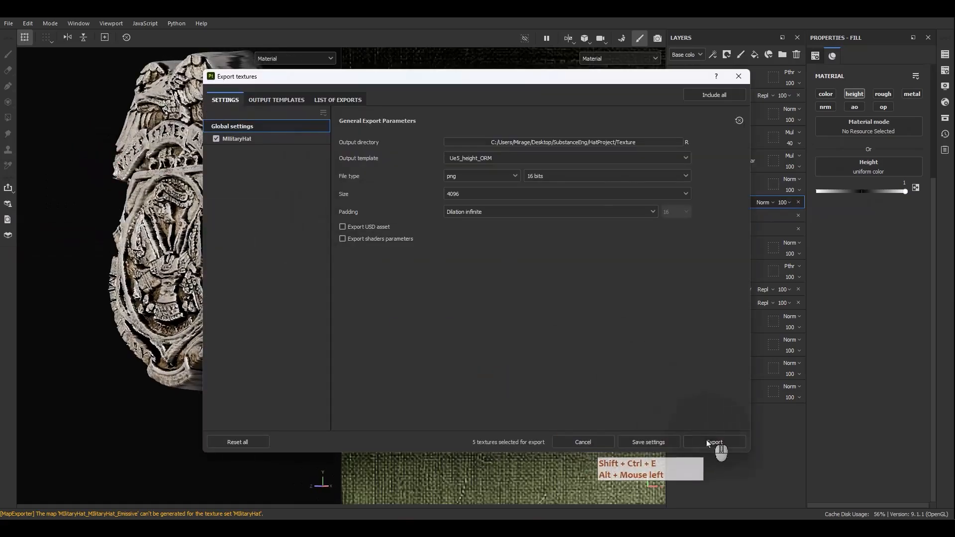
{"action": "left_click", "coordinate": [708, 442]}
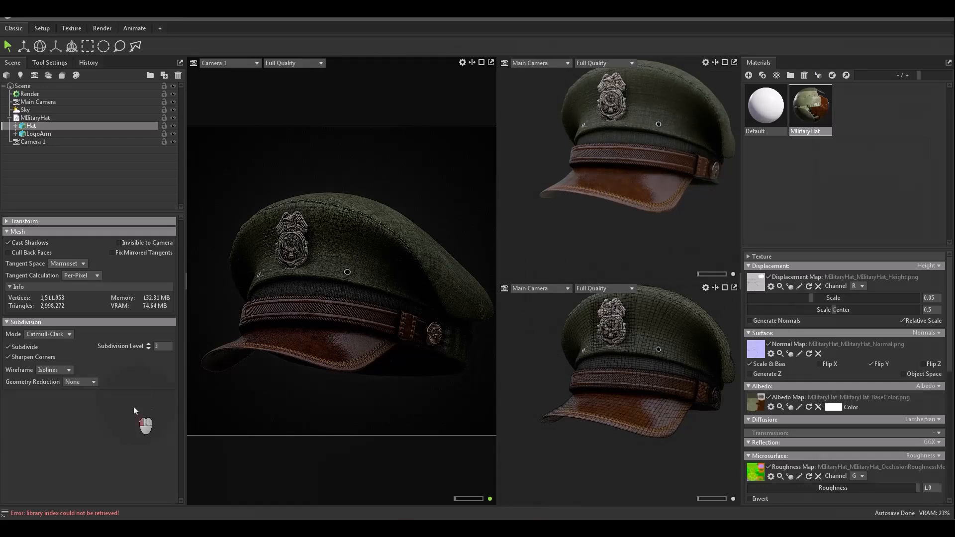
- Switch to Marmoset Toolbag, rotate the sky light and orbit the main camera to check the updated hat textures
{"action": "left_click", "coordinate": [370, 375]}
{"action": "mouse_move", "coordinate": [370, 376]}
{"action": "right_mouse_down", "text": "shift"}
{"action": "mouse_move", "coordinate": [320, 383]}
{"action": "mouse_move", "coordinate": [352, 379]}
{"action": "right_mouse_up", "text": "shift"}
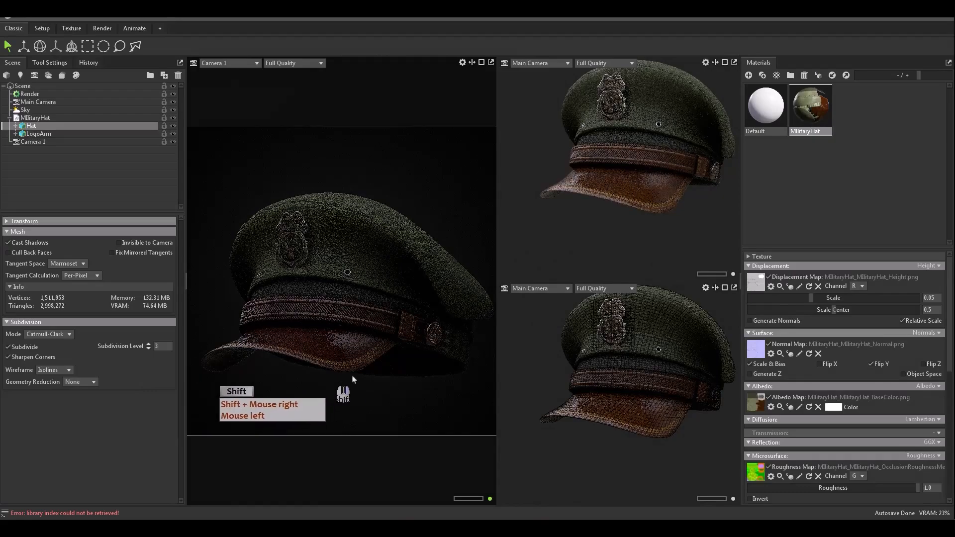
{"action": "left_click_drag", "start_coordinate": [641, 226], "coordinate": [669, 135], "text": "alt"}
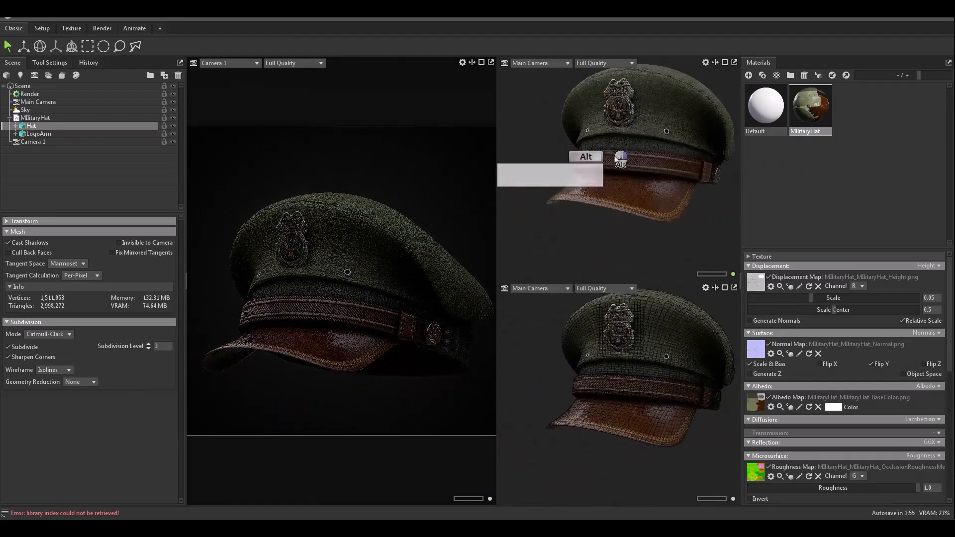
- Inspect the badge up close and compare the hat with its displacement map disabled and re-enabled
{"action": "right_click_drag", "start_coordinate": [614, 155], "coordinate": [661, 204], "text": "alt"}
{"action": "middle_click_drag", "start_coordinate": [661, 204], "coordinate": [689, 244], "text": "alt"}
{"action": "left_click_drag", "start_coordinate": [689, 243], "coordinate": [622, 179], "text": "alt"}
{"action": "middle_click_drag", "start_coordinate": [621, 179], "coordinate": [714, 161], "text": "alt"}
{"action": "right_click_drag", "start_coordinate": [714, 162], "coordinate": [639, 191], "text": "alt"}
{"action": "middle_click_drag", "start_coordinate": [639, 190], "coordinate": [684, 240], "text": "alt"}
{"action": "left_click_drag", "start_coordinate": [651, 190], "coordinate": [666, 183], "text": "alt"}
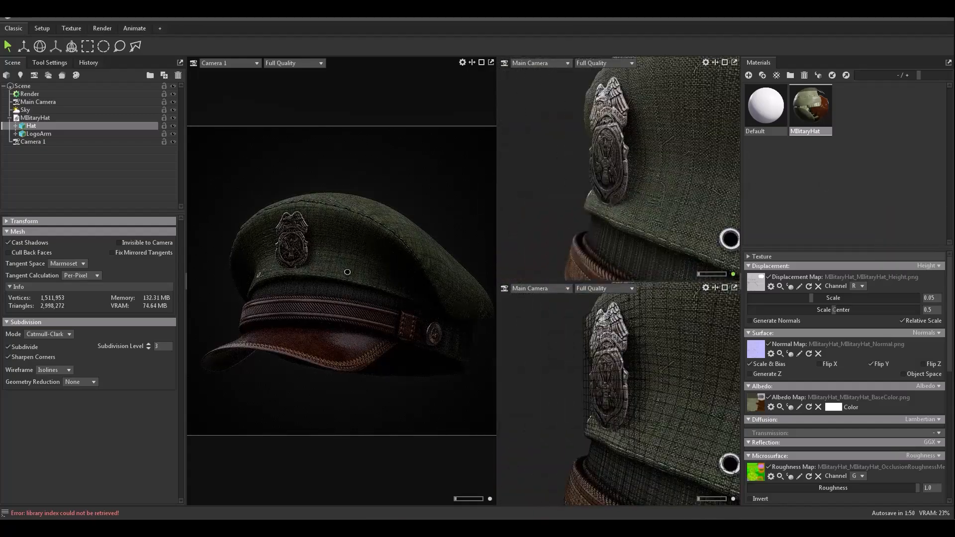
{"action": "left_click", "coordinate": [769, 276]}
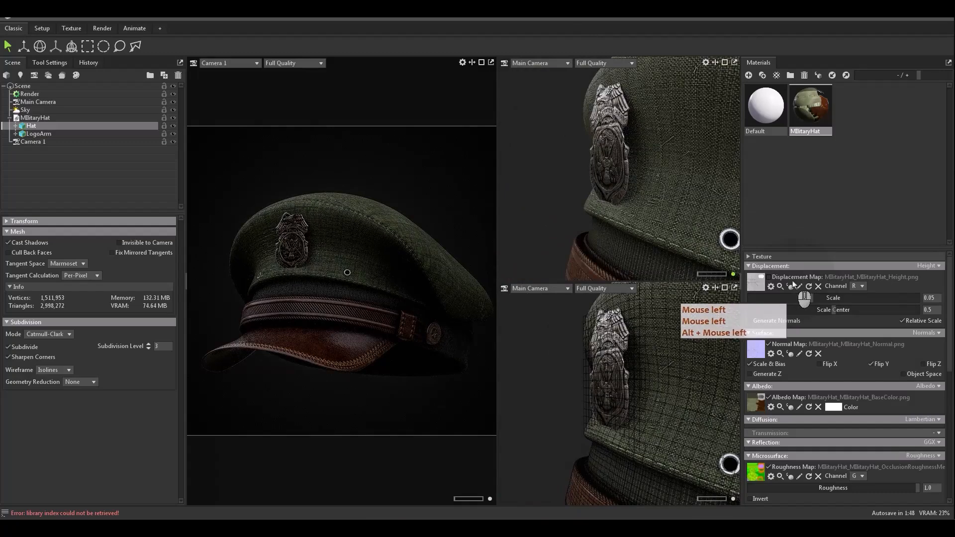
{"action": "left_click", "coordinate": [768, 277]}
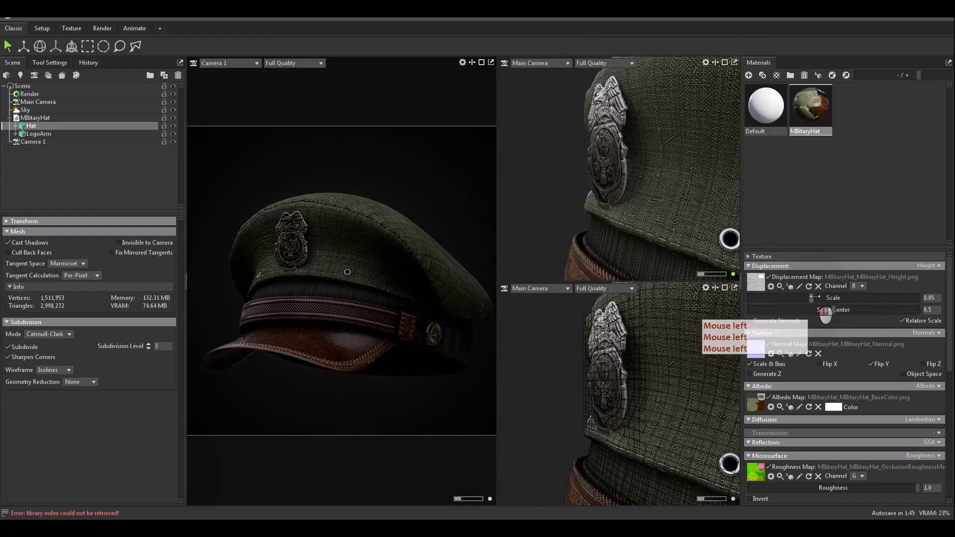
- Set the displacement scale of the MilitaryHat material to 0.12
{"action": "left_click_drag", "start_coordinate": [814, 298], "coordinate": [832, 298]}
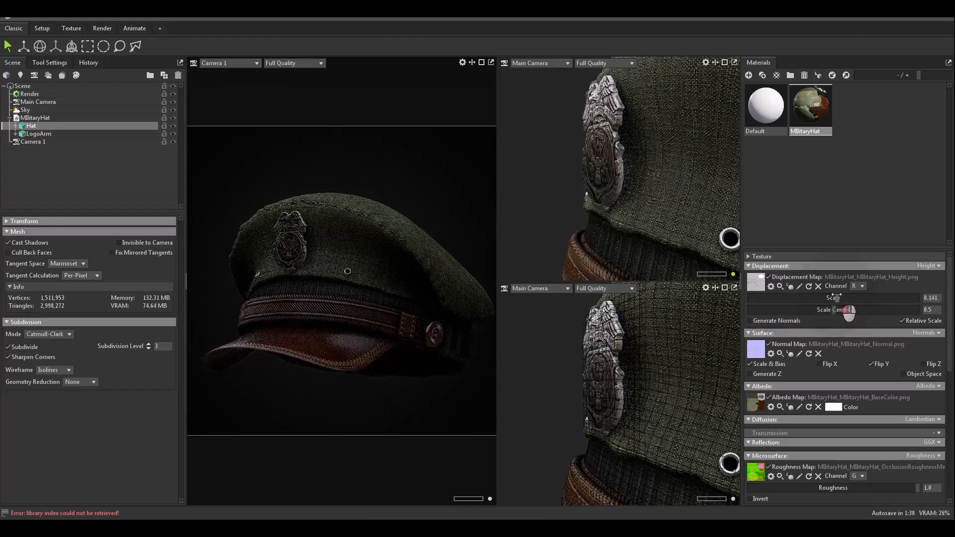
{"action": "left_click", "coordinate": [933, 299]}
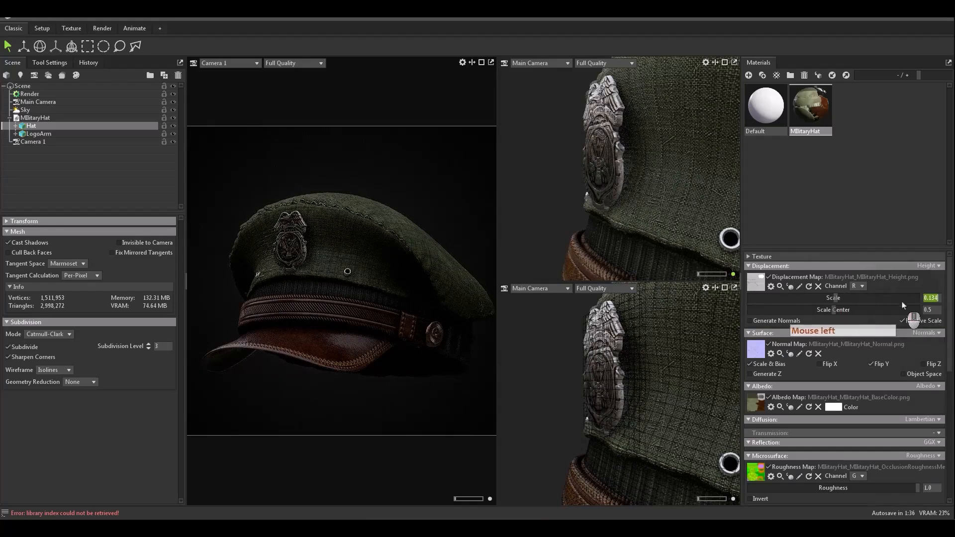
{"action": "type", "text": ".12"}
{"action": "key", "text": "Return"}
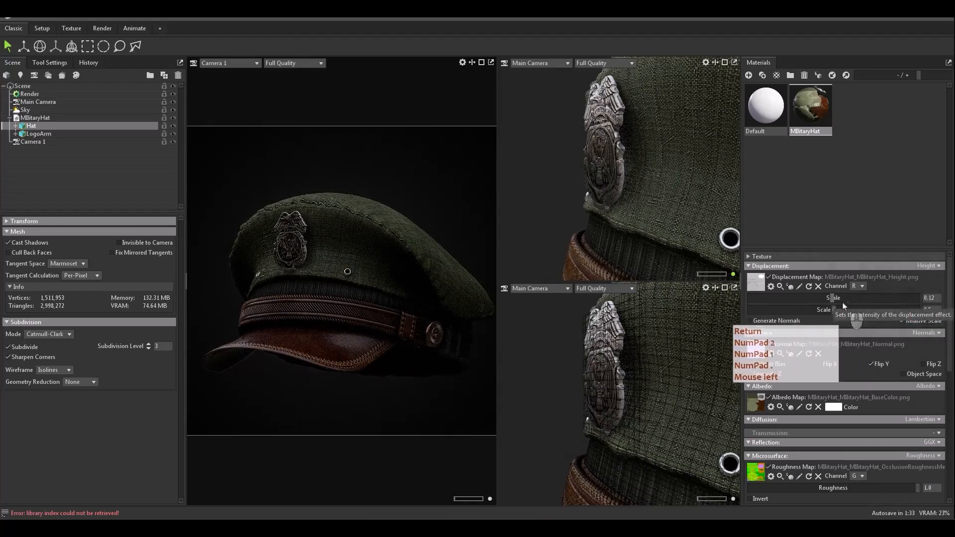
- Raise the Hat mesh's subdivision level to 4 and check the denser mesh around the badge and cap
{"action": "left_click", "coordinate": [168, 375]}
{"action": "left_click", "coordinate": [344, 229]}
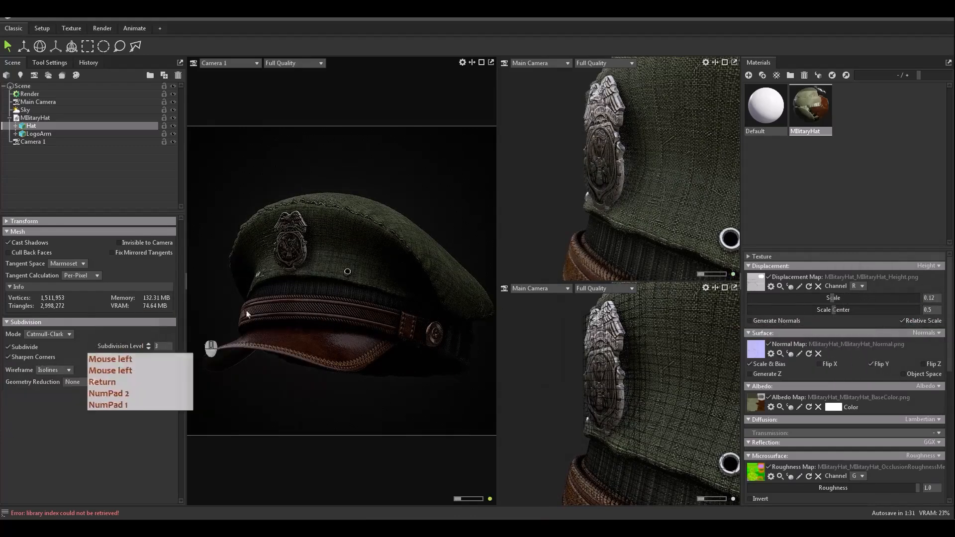
{"action": "left_click", "coordinate": [623, 195]}
{"action": "left_click", "coordinate": [714, 118]}
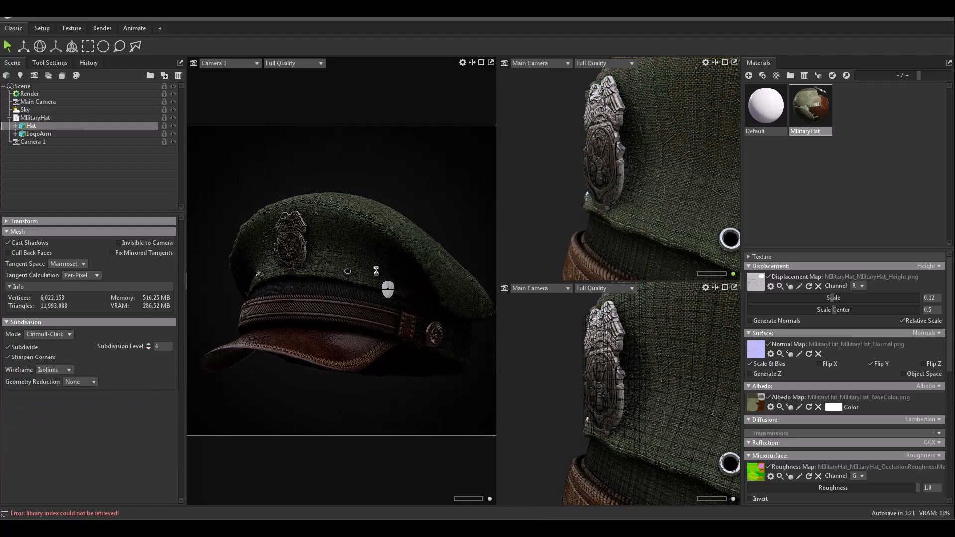
{"action": "right_click_drag", "start_coordinate": [674, 155], "coordinate": [656, 164], "text": "alt"}
{"action": "middle_click_drag", "start_coordinate": [656, 164], "coordinate": [616, 211], "text": "alt"}
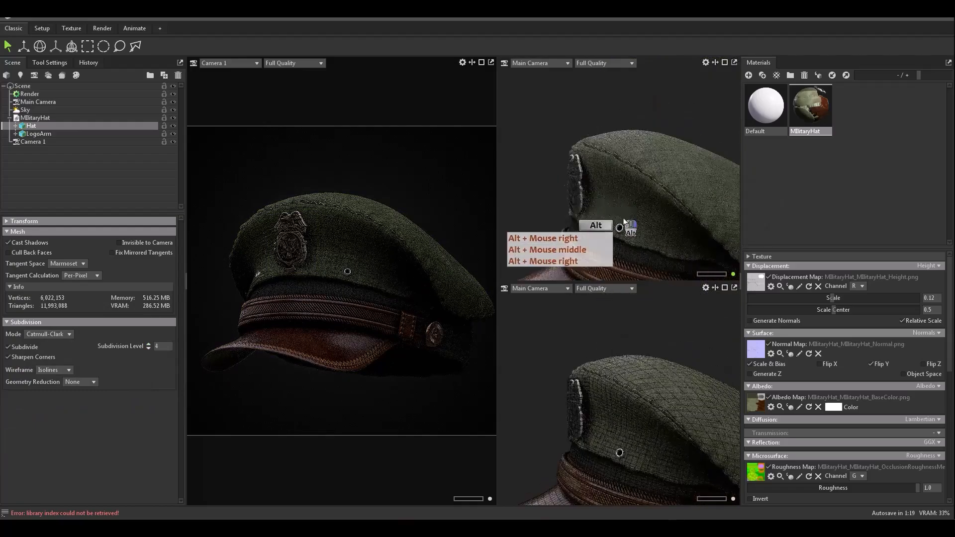
{"action": "right_click_drag", "start_coordinate": [616, 211], "coordinate": [624, 186], "text": "alt"}
{"action": "left_click_drag", "start_coordinate": [623, 186], "coordinate": [683, 169], "text": "alt"}
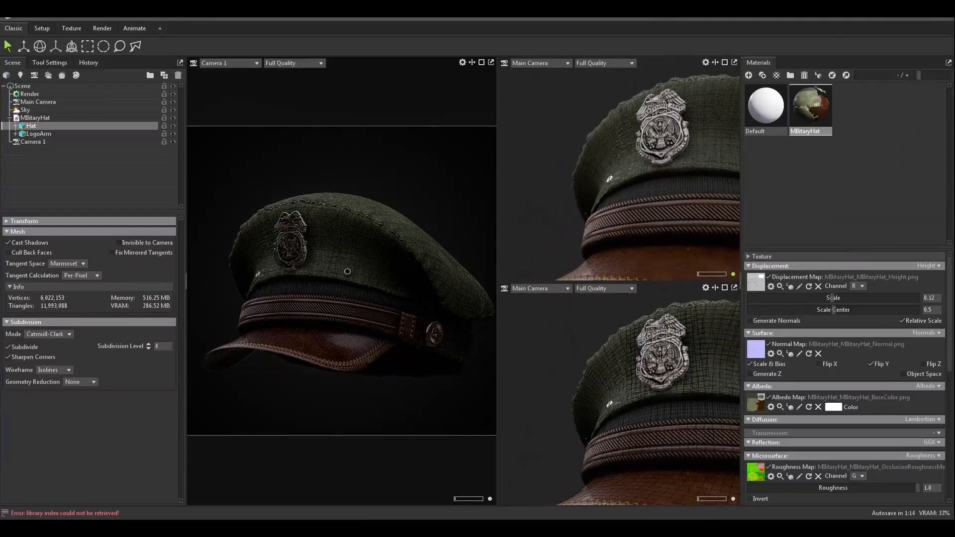
- Duplicate the MilitaryHat material and assign the copy to the badge mesh
{"action": "left_click", "coordinate": [823, 169]}
{"action": "left_click", "coordinate": [810, 107]}
{"action": "left_click", "coordinate": [762, 75]}
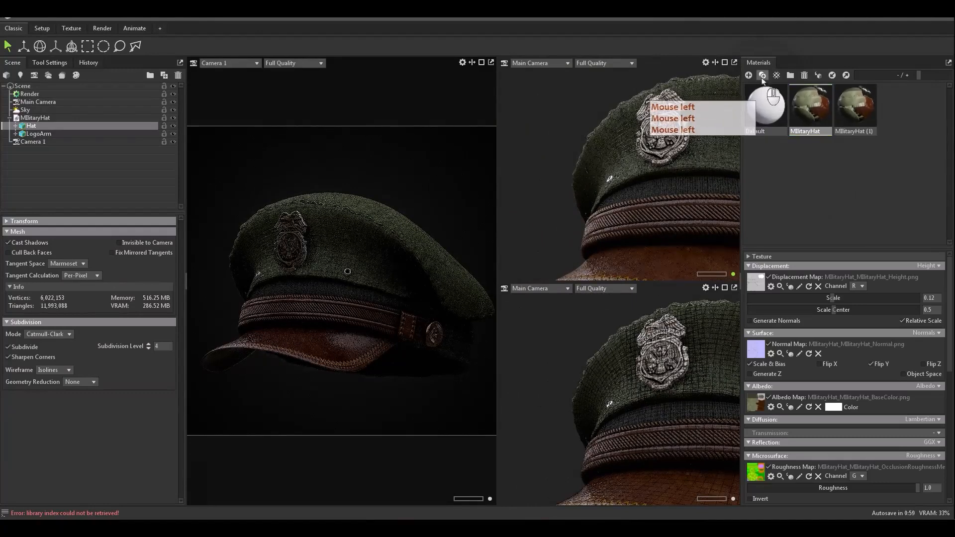
{"action": "left_click_drag", "start_coordinate": [855, 107], "coordinate": [677, 143]}
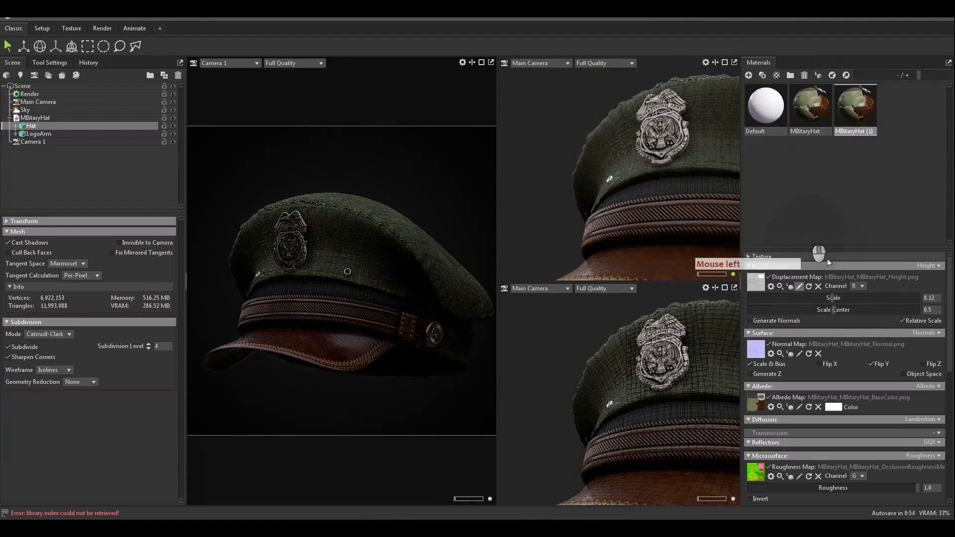
- Set the duplicated material's displacement scale to 0.15 and examine the badge and fabric up close
{"action": "left_click", "coordinate": [919, 297]}
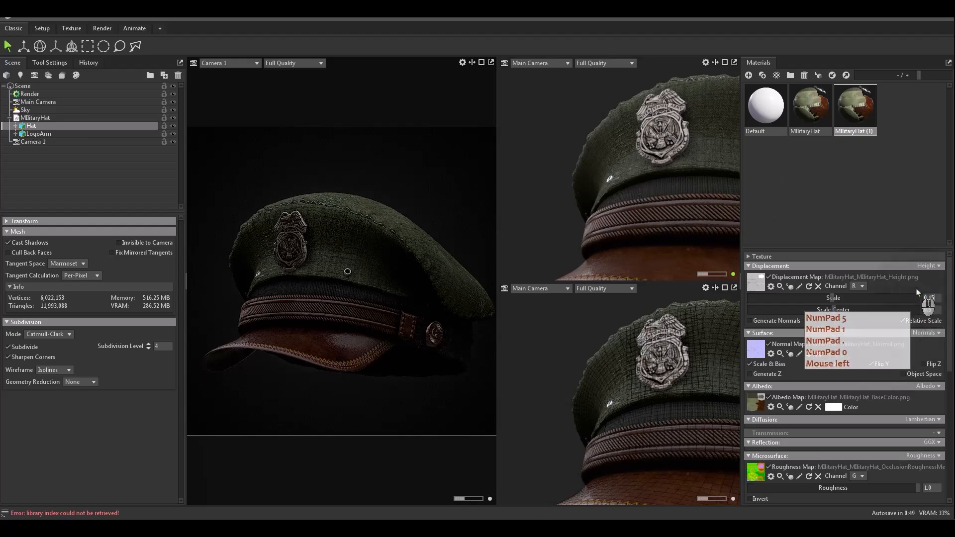
{"action": "key", "text": "Return"}
{"action": "left_click_drag", "start_coordinate": [633, 165], "coordinate": [585, 182], "text": "alt"}
{"action": "right_click_drag", "start_coordinate": [586, 182], "coordinate": [613, 224], "text": "alt"}
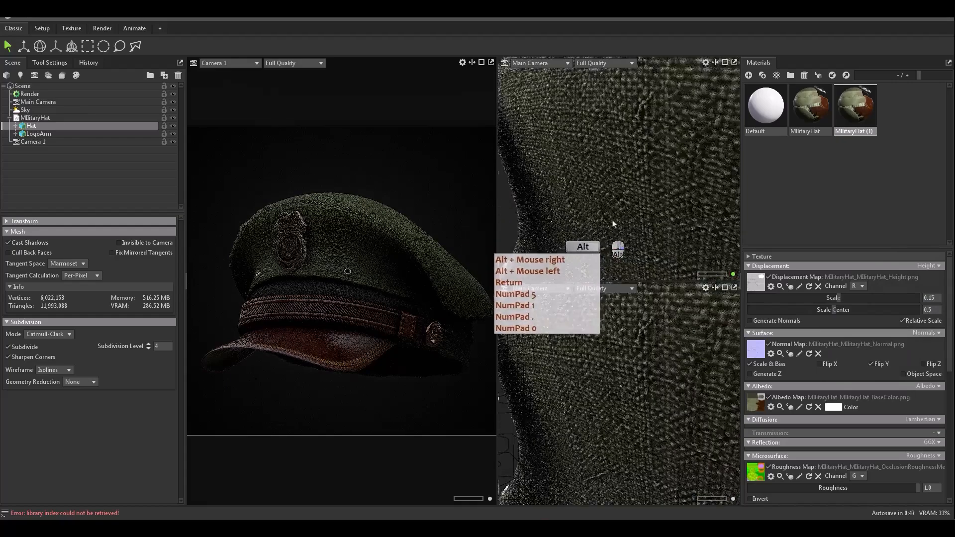
{"action": "middle_click_drag", "start_coordinate": [649, 194], "coordinate": [717, 181], "text": "alt"}
- Set the duplicated badge material's displacement scale to 0.2 and check the badge from the front
{"action": "left_click", "coordinate": [921, 298]}
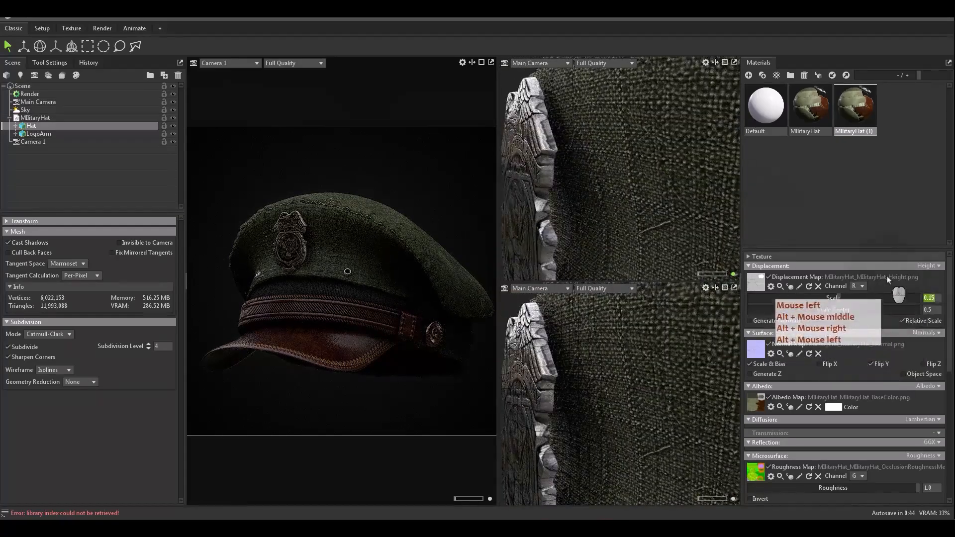
{"action": "type", "text": ".2"}
{"action": "key", "text": "Return"}
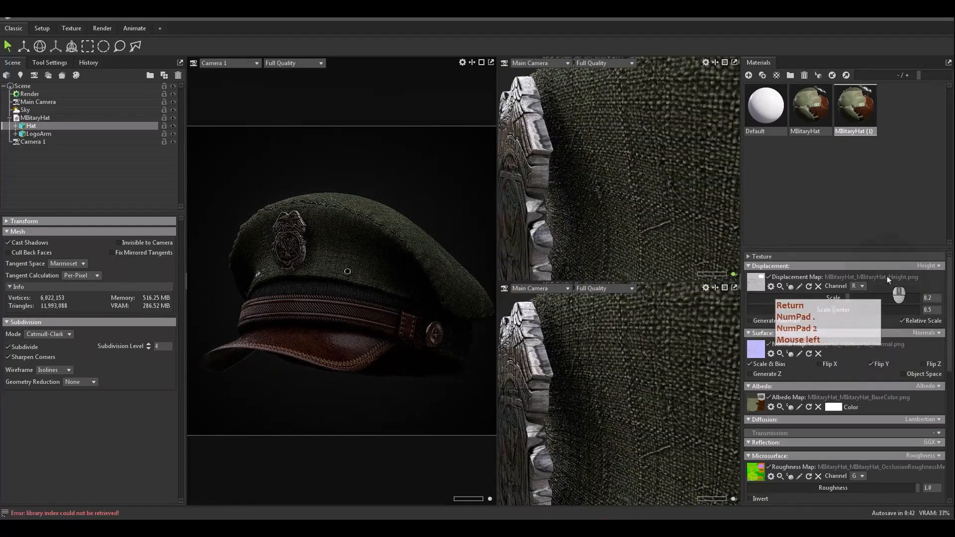
{"action": "right_click_drag", "start_coordinate": [639, 206], "coordinate": [641, 165], "text": "alt"}
{"action": "left_click_drag", "start_coordinate": [640, 165], "coordinate": [659, 158], "text": "alt"}
{"action": "middle_click_drag", "start_coordinate": [659, 159], "coordinate": [671, 144], "text": "alt"}
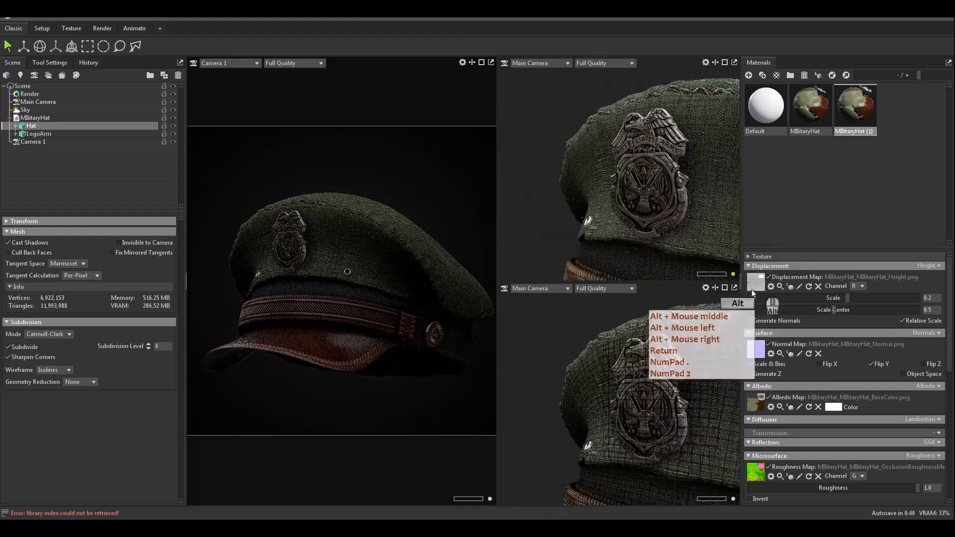
{"action": "left_click", "coordinate": [873, 364]}
{"action": "left_click", "coordinate": [878, 368]}
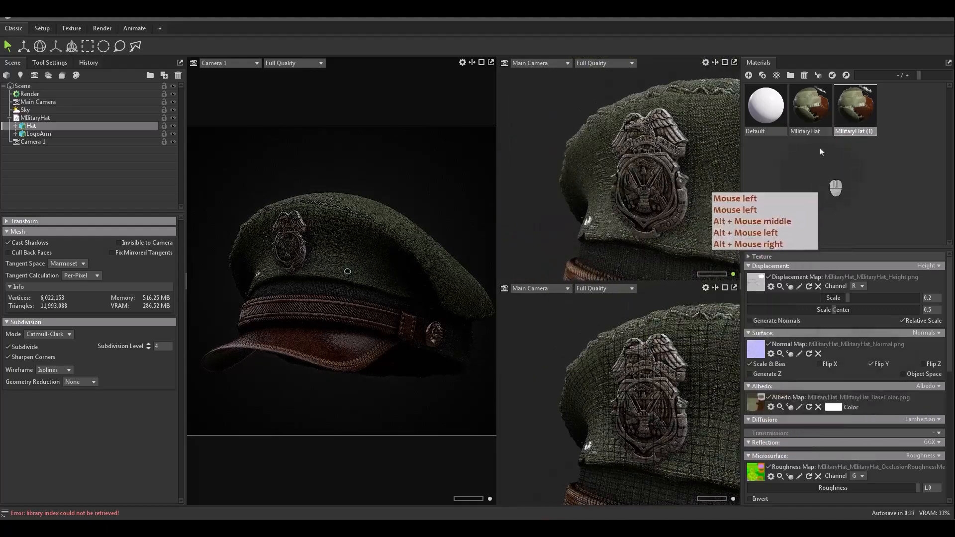
- Set the displacement scale of the original MilitaryHat material to 0.05
{"action": "left_click", "coordinate": [810, 112]}
{"action": "left_click", "coordinate": [933, 298]}
{"action": "left_click", "coordinate": [933, 299]}
{"action": "key", "text": "ctrl+a"}
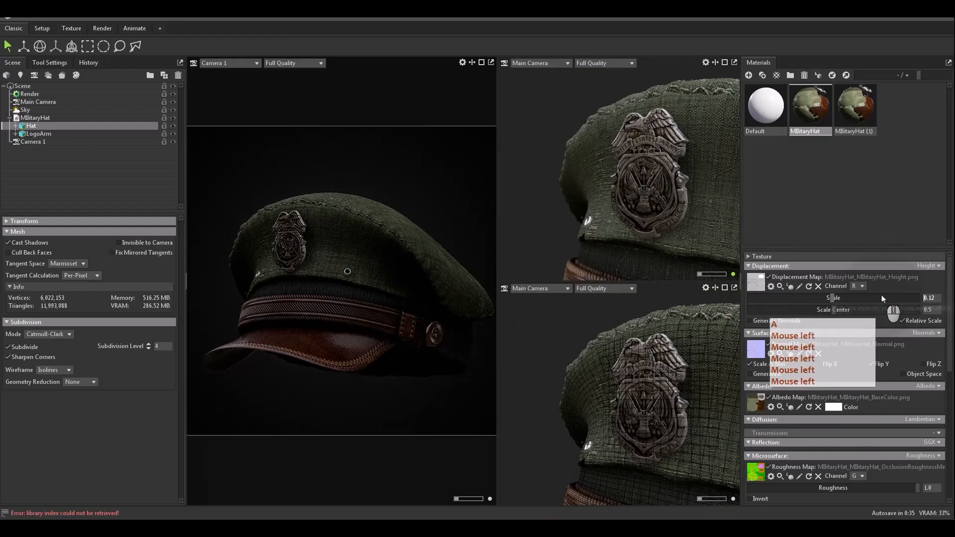
{"action": "key", "text": "shift+Right"}
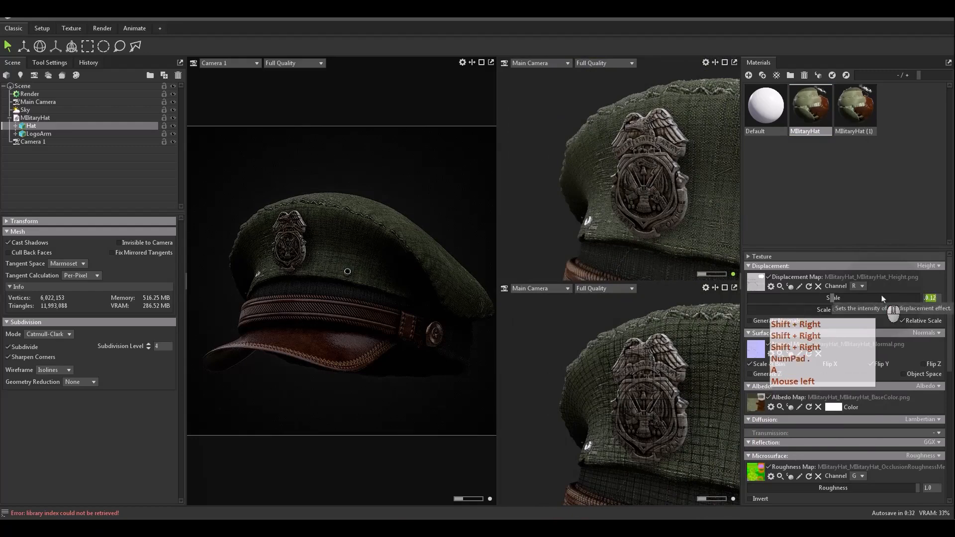
{"action": "type", "text": "05"}
{"action": "key", "text": "Return"}
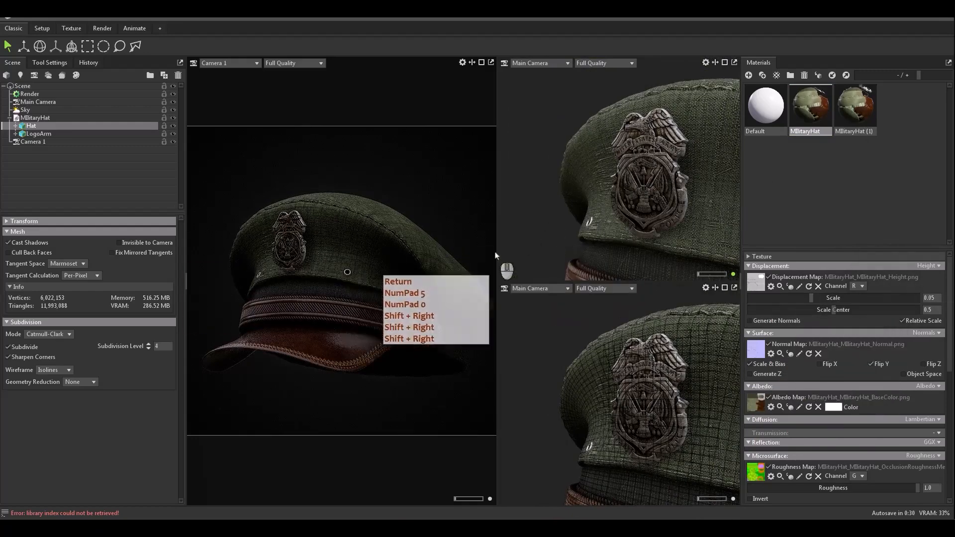
- Adjust Camera 1's orbit and framing on the hat for the render view, and clear the scene selection
{"action": "left_click_drag", "start_coordinate": [398, 303], "coordinate": [423, 289]}
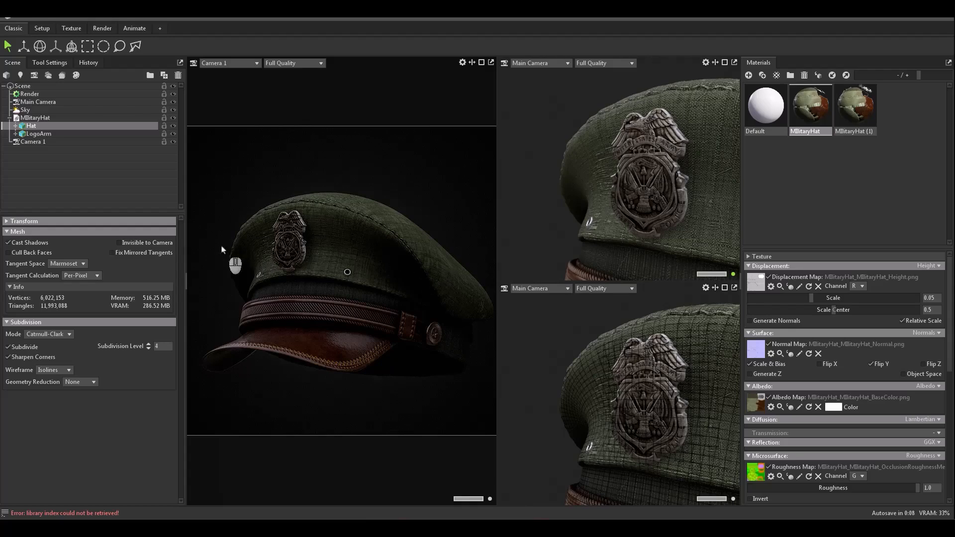
{"action": "left_click_drag", "start_coordinate": [347, 314], "coordinate": [397, 282], "text": "alt"}
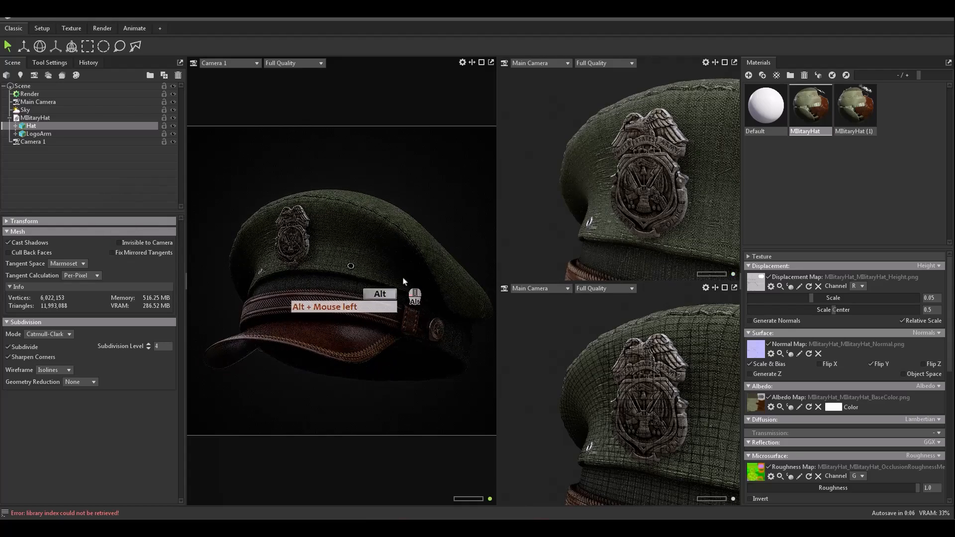
{"action": "middle_click_drag", "start_coordinate": [407, 279], "coordinate": [418, 284], "text": "alt"}
{"action": "mouse_move", "coordinate": [418, 284]}
{"action": "left_mouse_down", "text": "alt"}
{"action": "mouse_move", "coordinate": [440, 280]}
{"action": "mouse_move", "coordinate": [428, 278]}
{"action": "left_mouse_up", "text": "alt"}
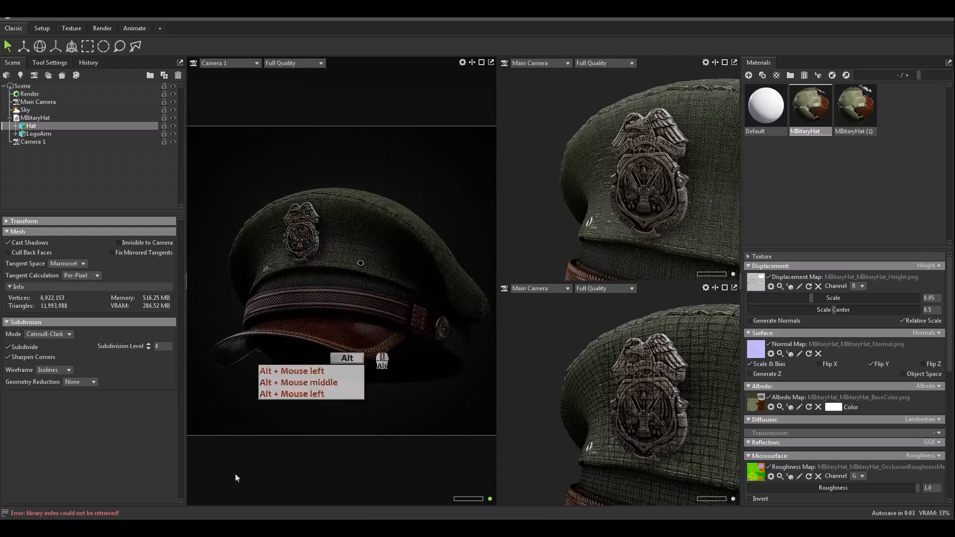
{"action": "left_click", "coordinate": [124, 187]}
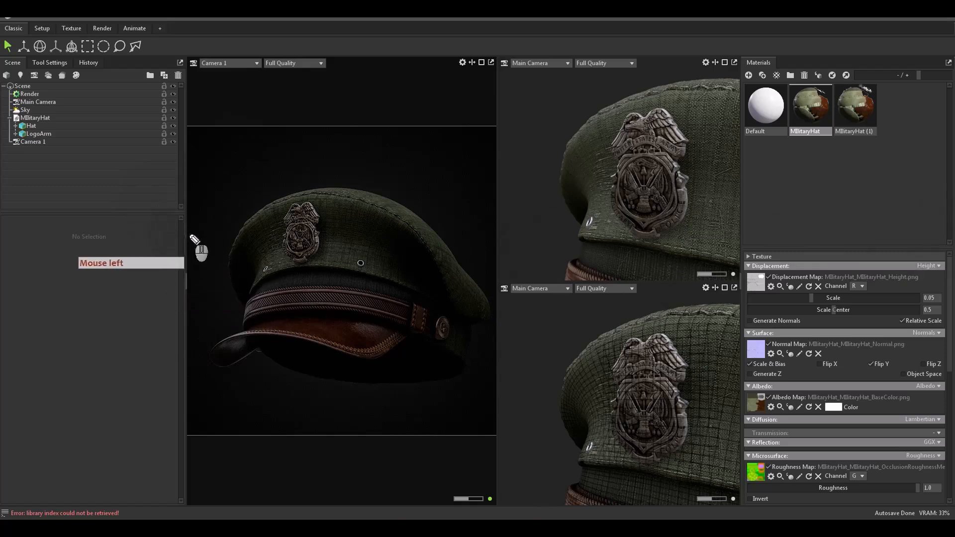
{"action": "left_click_drag", "start_coordinate": [177, 232], "coordinate": [248, 242]}
{"action": "left_click_drag", "start_coordinate": [232, 231], "coordinate": [228, 253]}
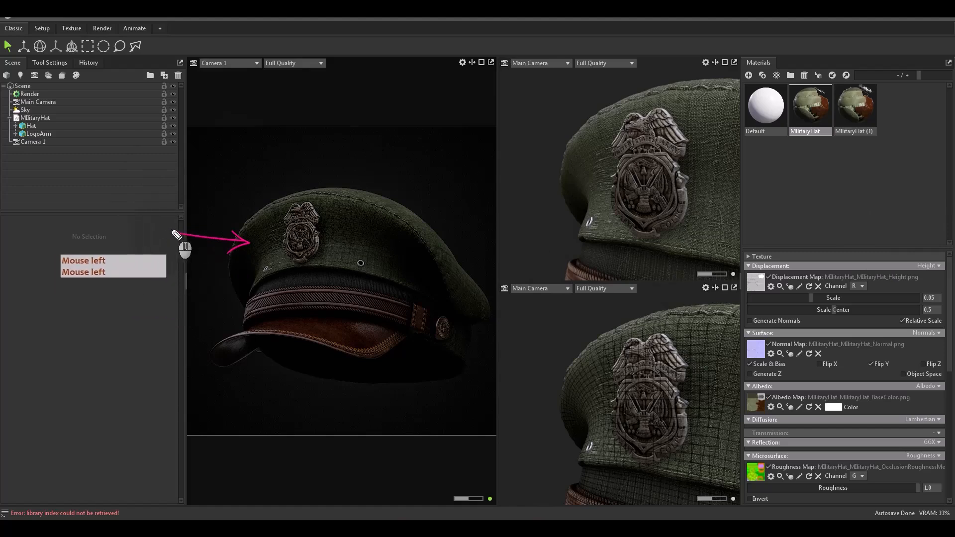
{"action": "mouse_move", "coordinate": [171, 234]}
{"action": "left_mouse_down"}
{"action": "mouse_move", "coordinate": [171, 222]}
{"action": "mouse_move", "coordinate": [170, 249]}
{"action": "left_mouse_up"}
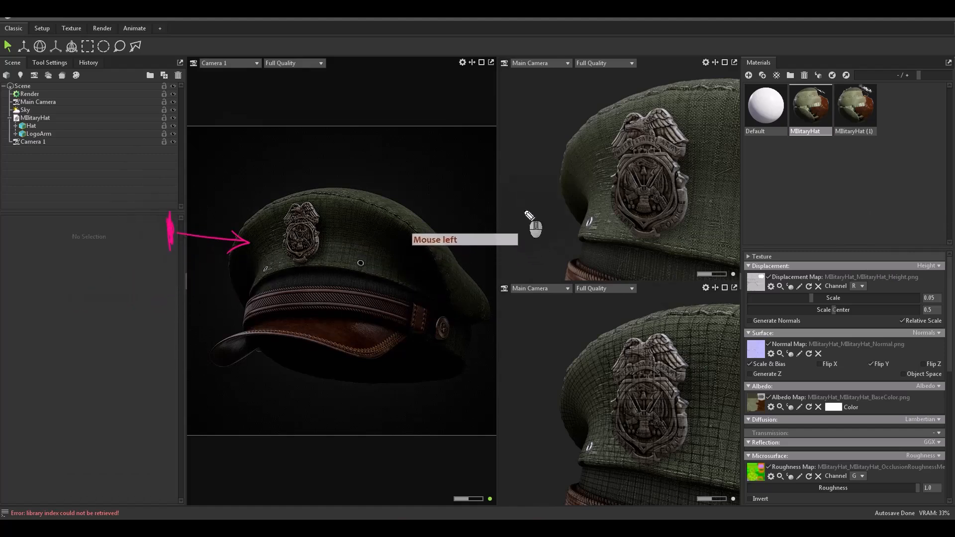
{"action": "mouse_move", "coordinate": [524, 210]}
{"action": "left_mouse_down"}
{"action": "mouse_move", "coordinate": [476, 254]}
{"action": "mouse_move", "coordinate": [480, 266]}
{"action": "left_mouse_up"}
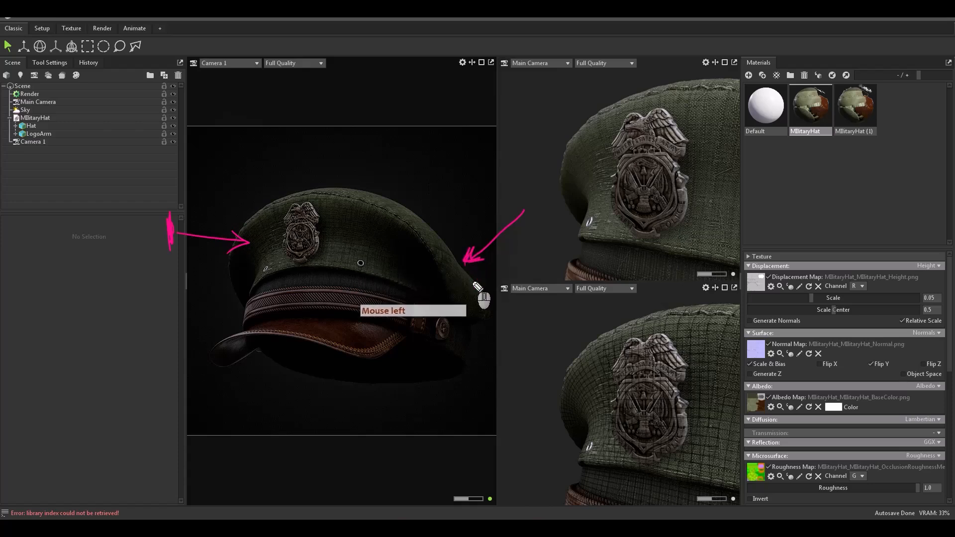
{"action": "mouse_move", "coordinate": [420, 215]}
{"action": "left_mouse_down"}
{"action": "mouse_move", "coordinate": [448, 326]}
{"action": "mouse_move", "coordinate": [498, 368]}
{"action": "left_mouse_up"}
{"action": "mouse_move", "coordinate": [293, 181]}
{"action": "left_mouse_down"}
{"action": "mouse_move", "coordinate": [328, 215]}
{"action": "mouse_move", "coordinate": [309, 331]}
{"action": "mouse_move", "coordinate": [189, 362]}
{"action": "left_mouse_up"}
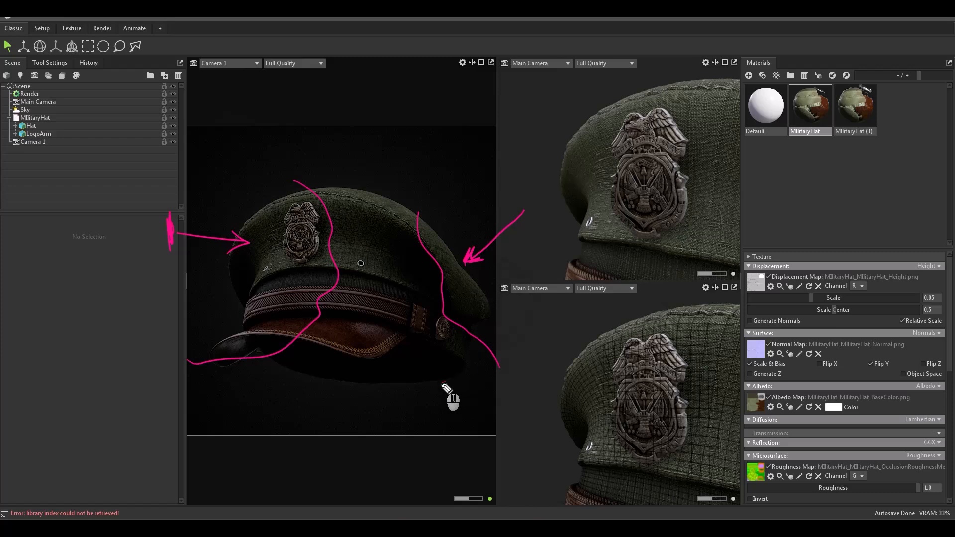
{"action": "mouse_move", "coordinate": [446, 388]}
{"action": "left_mouse_down"}
{"action": "mouse_move", "coordinate": [486, 352]}
{"action": "mouse_move", "coordinate": [491, 315]}
{"action": "mouse_move", "coordinate": [436, 236]}
{"action": "left_mouse_up"}
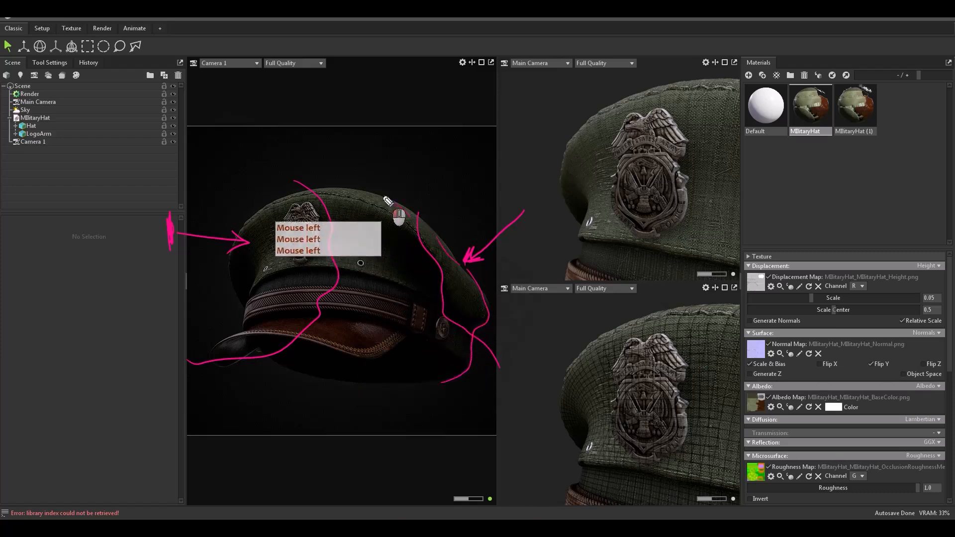
{"action": "mouse_move", "coordinate": [388, 200]}
{"action": "left_mouse_down"}
{"action": "mouse_move", "coordinate": [292, 199]}
{"action": "mouse_move", "coordinate": [247, 231]}
{"action": "mouse_move", "coordinate": [228, 358]}
{"action": "mouse_move", "coordinate": [299, 381]}
{"action": "left_mouse_up"}
{"action": "mouse_move", "coordinate": [298, 381]}
{"action": "left_mouse_down"}
{"action": "mouse_move", "coordinate": [394, 396]}
{"action": "mouse_move", "coordinate": [438, 384]}
{"action": "left_mouse_up"}
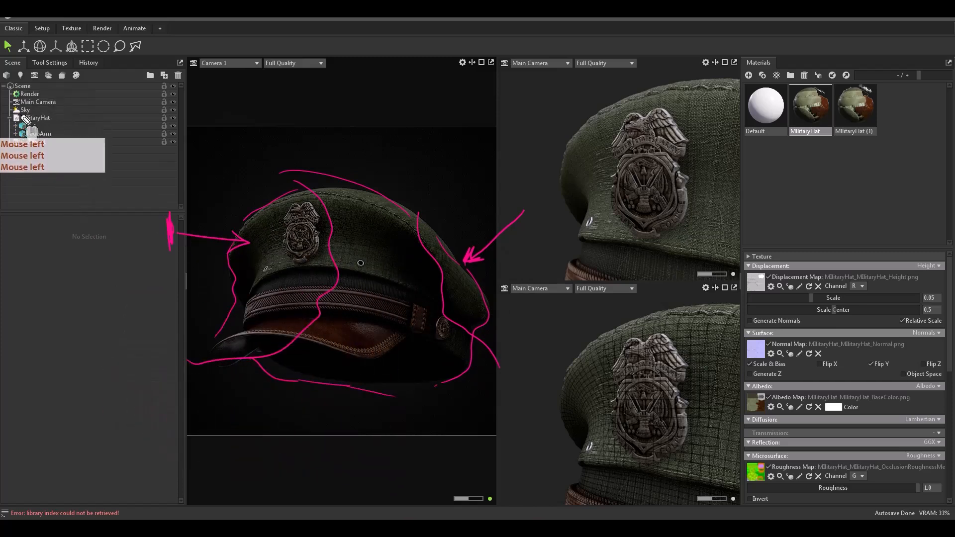
{"action": "left_click_drag", "start_coordinate": [445, 298], "coordinate": [422, 334]}
{"action": "mouse_move", "coordinate": [416, 258]}
{"action": "left_mouse_down"}
{"action": "mouse_move", "coordinate": [342, 239]}
{"action": "mouse_move", "coordinate": [412, 314]}
{"action": "left_mouse_up"}
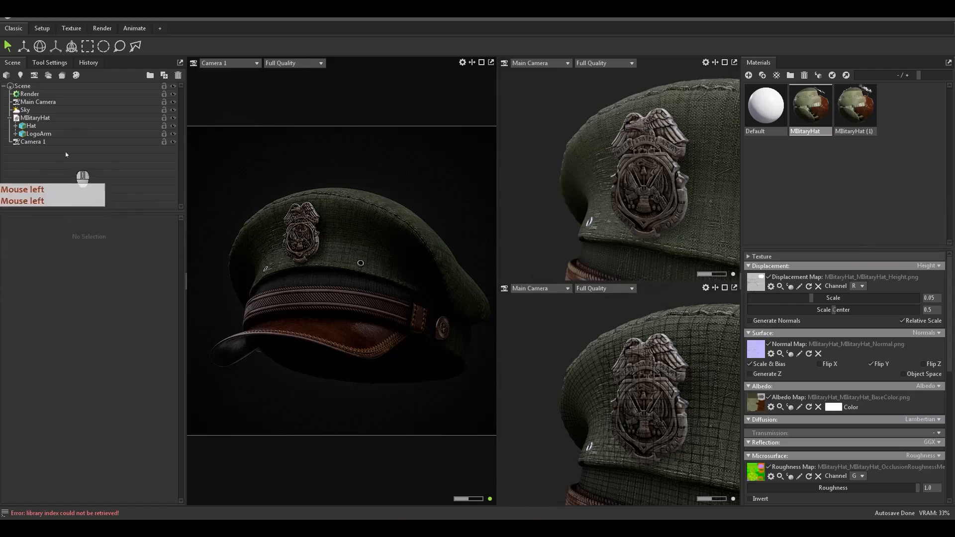
- Move the Sky to the end of the scene hierarchy, add a light in its panorama's upper-left sky area and select that light
{"action": "left_click_drag", "start_coordinate": [56, 110], "coordinate": [49, 184]}
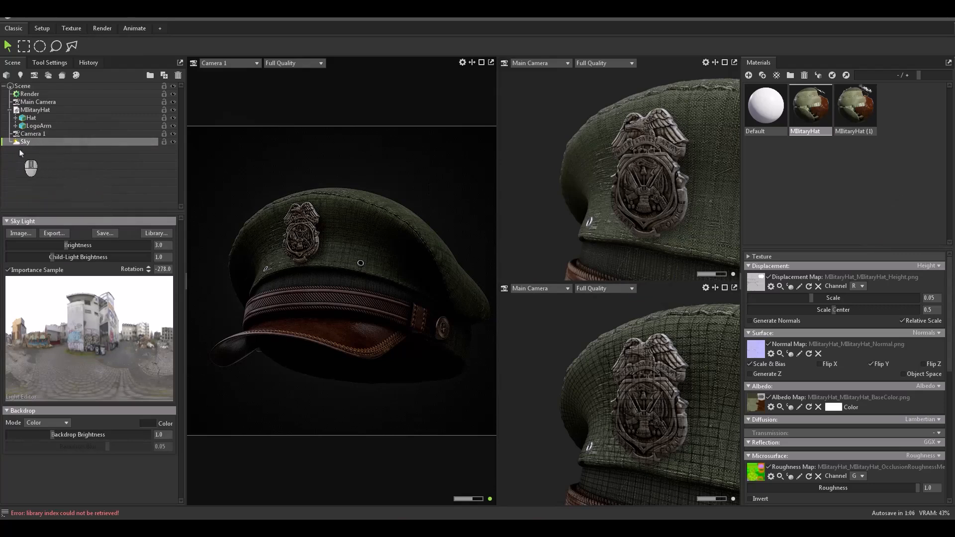
{"action": "left_click", "coordinate": [44, 302]}
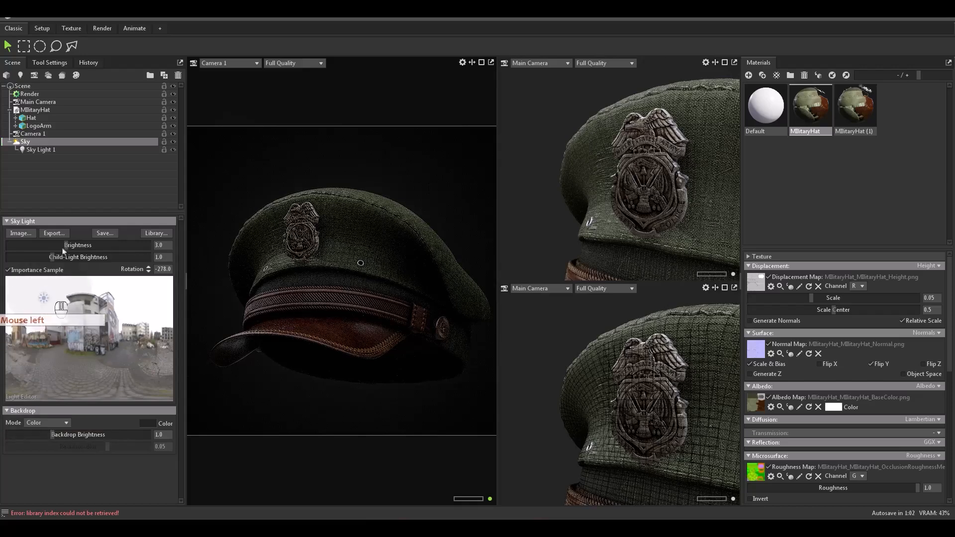
{"action": "left_click", "coordinate": [24, 149]}
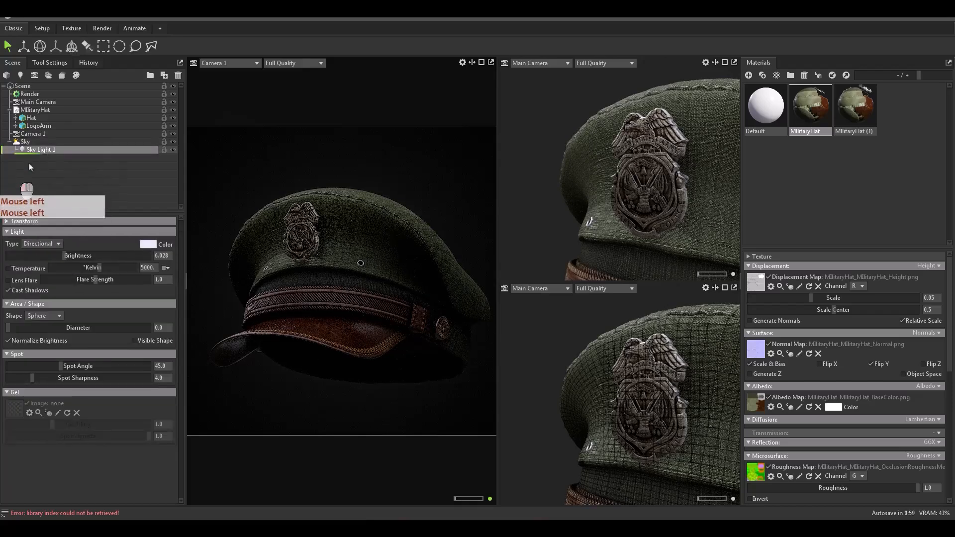
- Hide the Sky and set Sky Light 1's brightness to 7
{"action": "left_click", "coordinate": [173, 141]}
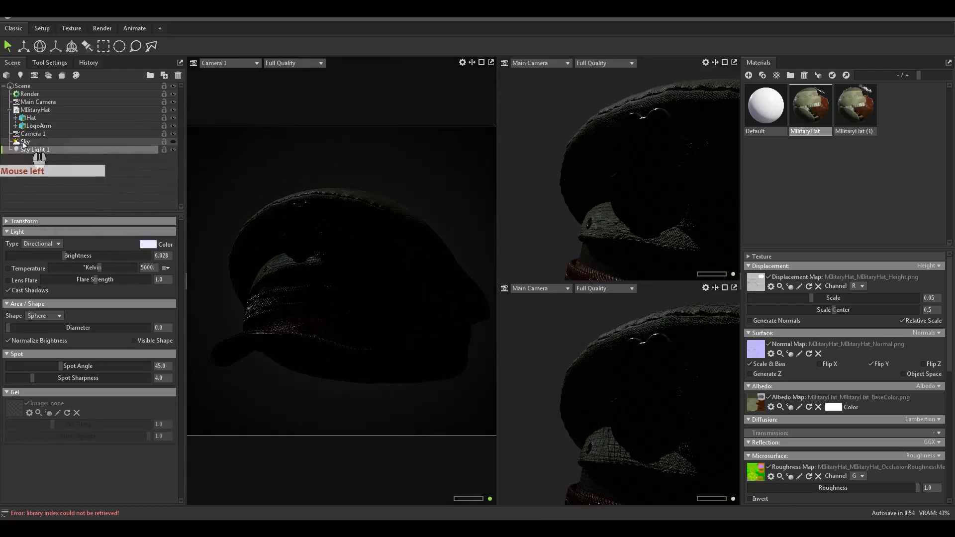
{"action": "double_click", "coordinate": [92, 260]}
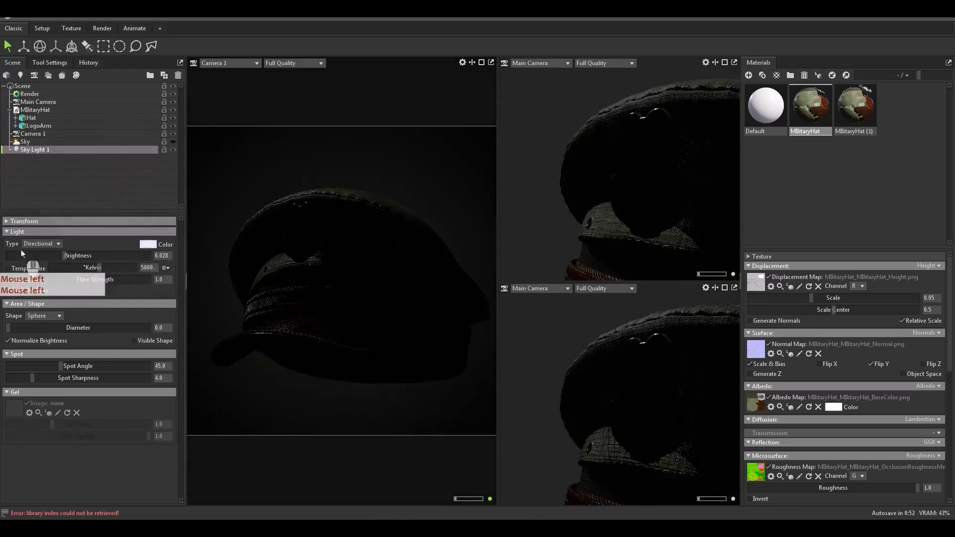
{"action": "key", "text": "ctrl+a"}
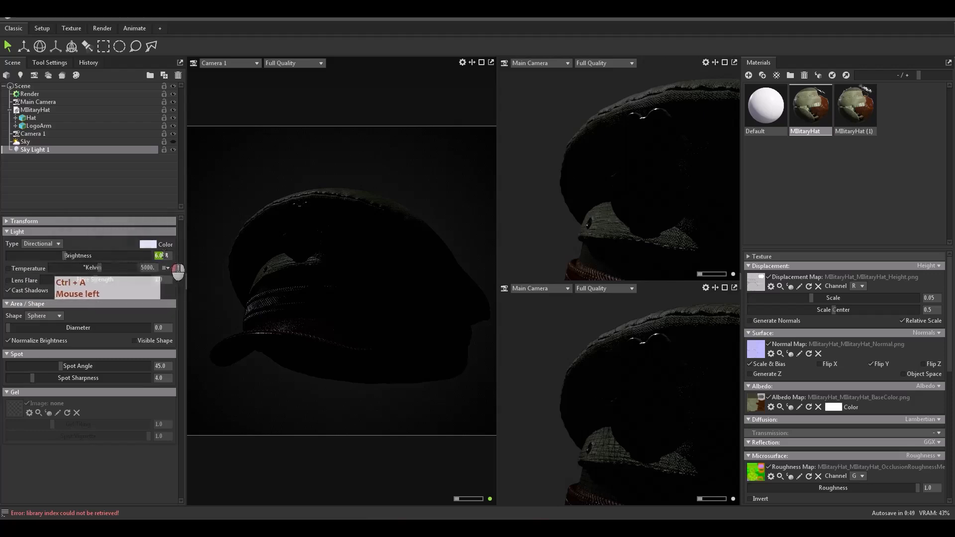
{"action": "left_click_drag", "start_coordinate": [168, 256], "coordinate": [131, 253]}
{"action": "type", "text": "7"}
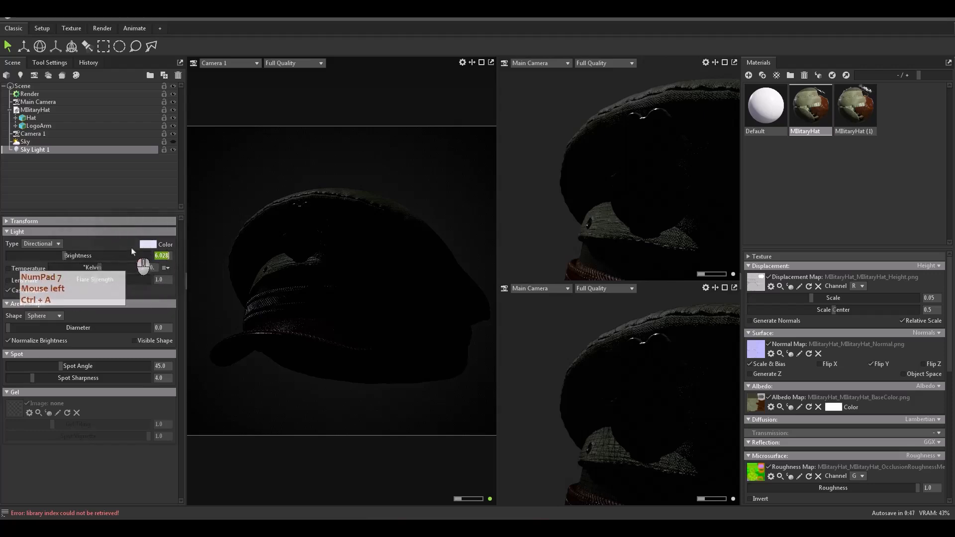
{"action": "key", "text": "Return"}
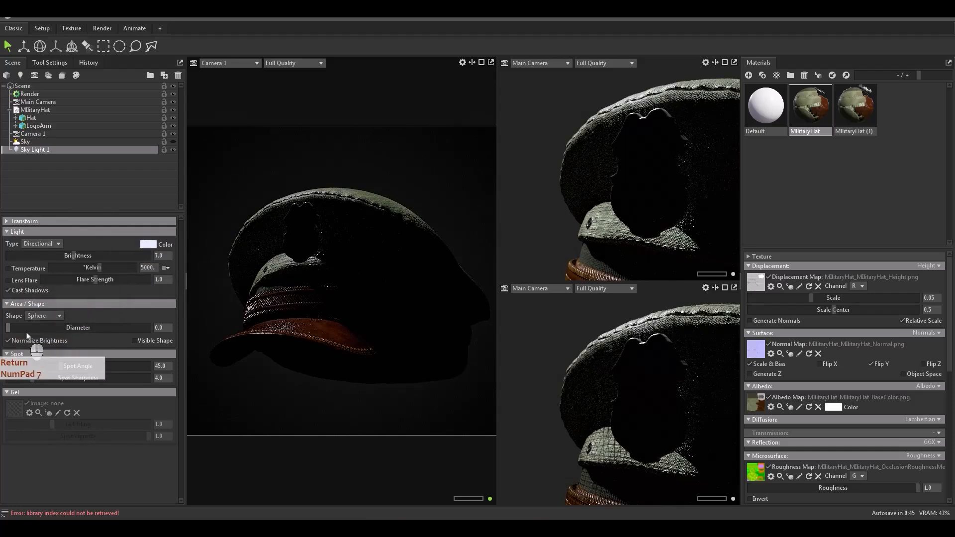
- Increase Sky Light 1's sphere diameter to about 28.57, change its color to white and clear the selection
{"action": "left_click_drag", "start_coordinate": [16, 328], "coordinate": [64, 330]}
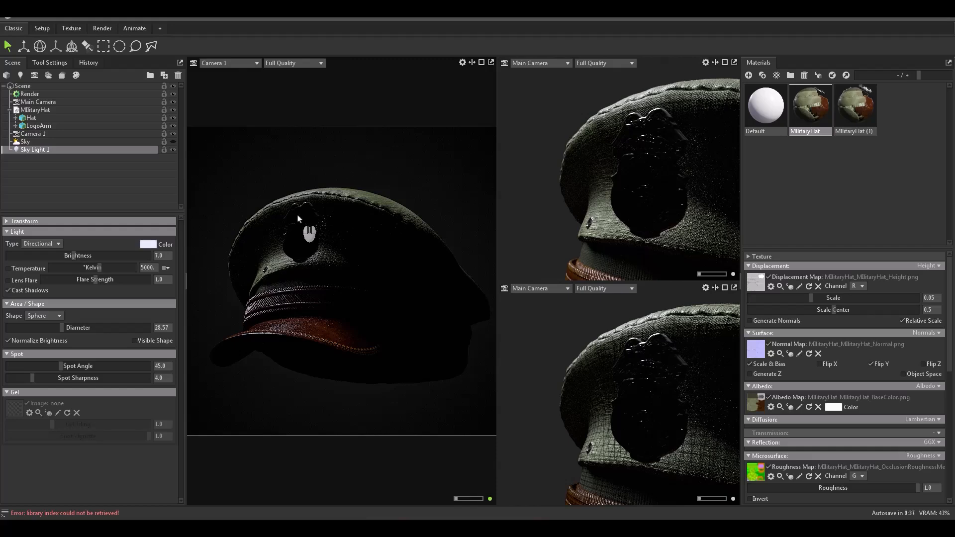
{"action": "left_click", "coordinate": [152, 246]}
{"action": "left_click_drag", "start_coordinate": [384, 230], "coordinate": [300, 162]}
{"action": "left_click", "coordinate": [580, 202]}
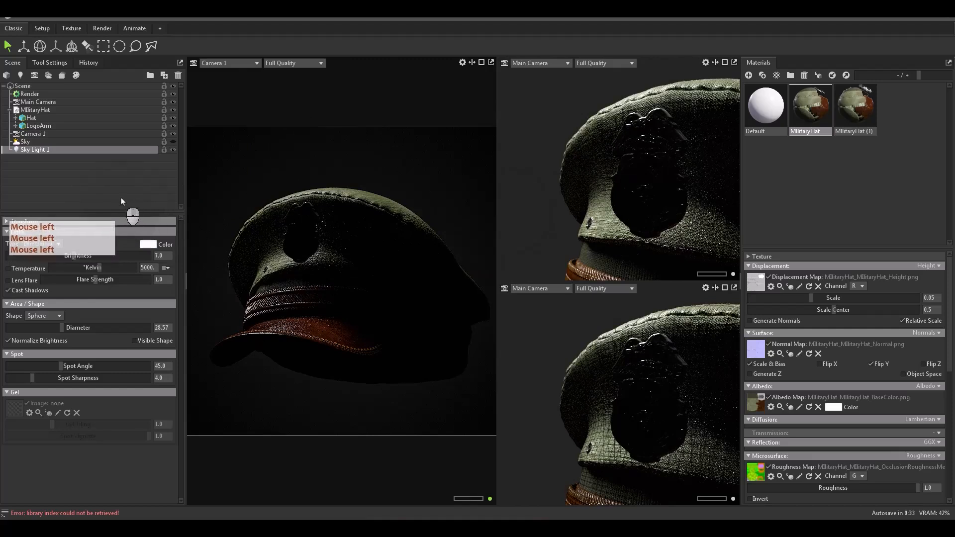
{"action": "left_click", "coordinate": [118, 182]}
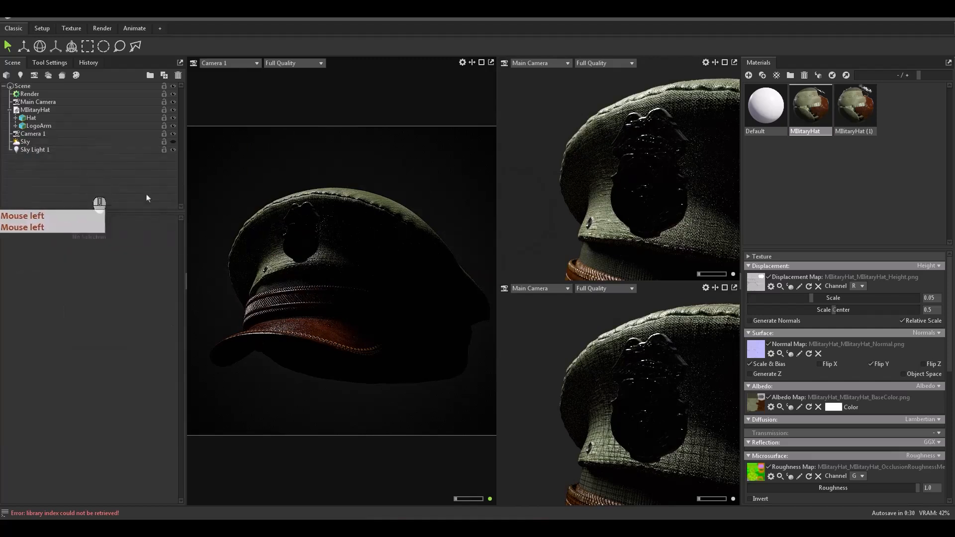
- Reset Sky Light 1's X and Y rotation to 0
{"action": "left_click", "coordinate": [60, 150]}
{"action": "left_click", "coordinate": [64, 223]}
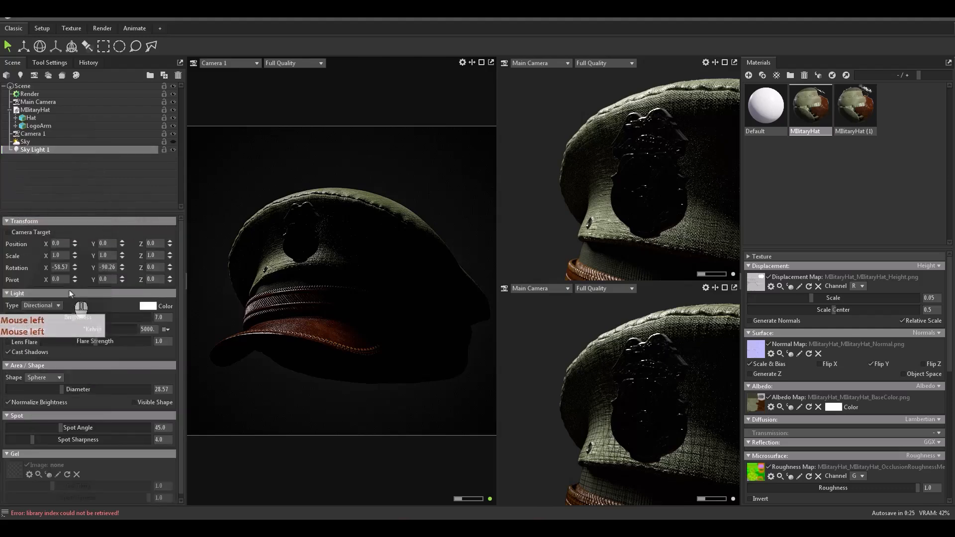
{"action": "double_click", "coordinate": [62, 267]}
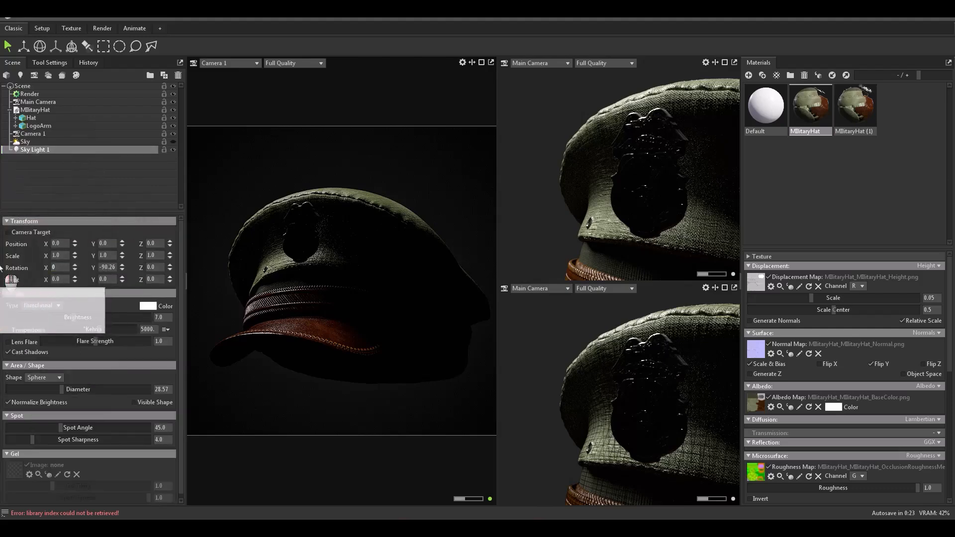
{"action": "type", "text": "0"}
{"action": "key", "text": "Return"}
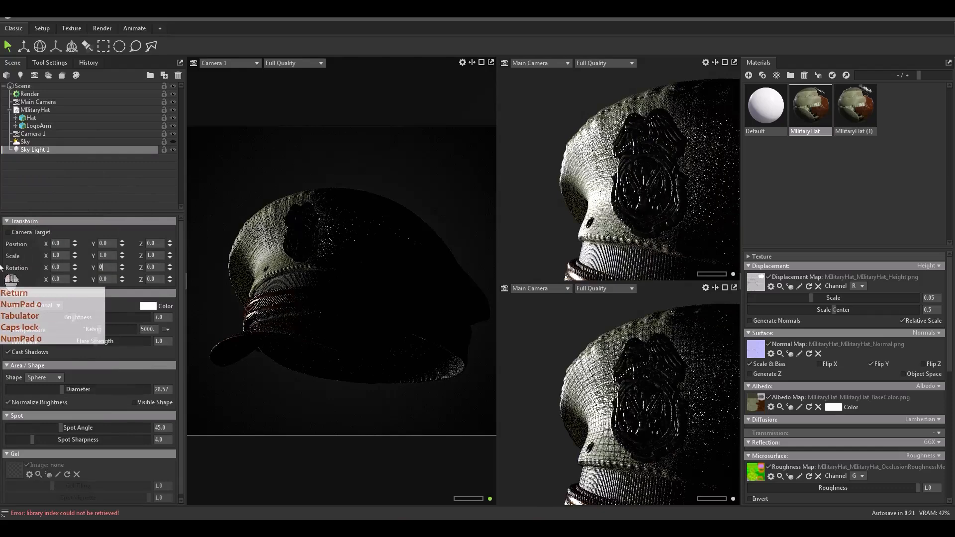
{"action": "key", "text": "Caps_Lock"}
{"action": "left_click", "coordinate": [38, 162]}
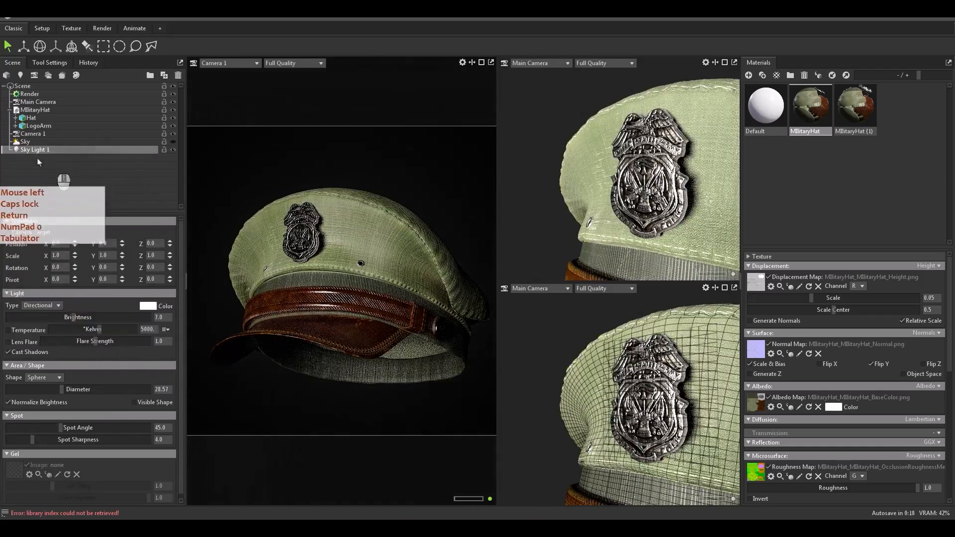
- Raise Sky Light 1 to the hat at about 177.5 on Y and rotate it to about -46.9 degrees around Y
{"action": "left_click", "coordinate": [34, 150]}
{"action": "key", "text": "e"}
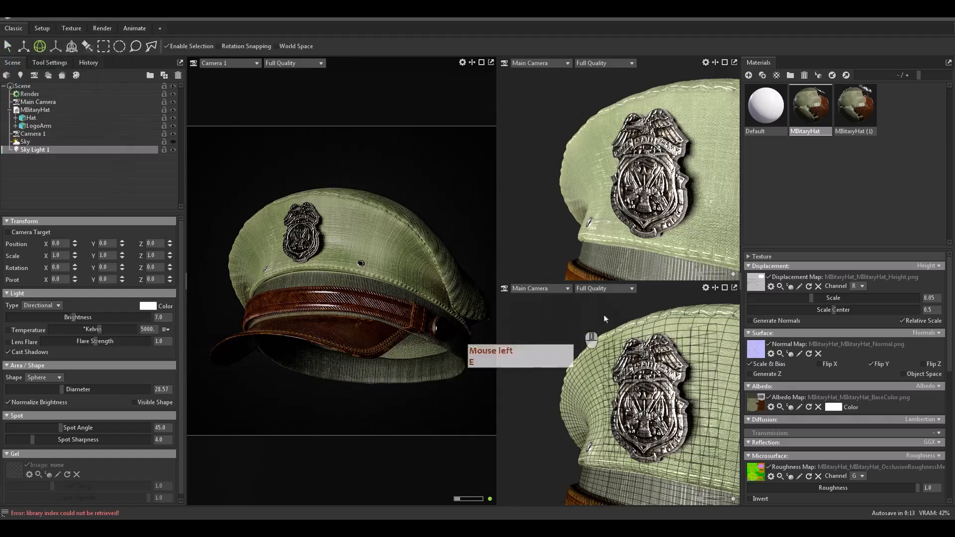
{"action": "right_click_drag", "start_coordinate": [577, 244], "coordinate": [550, 70], "text": "alt"}
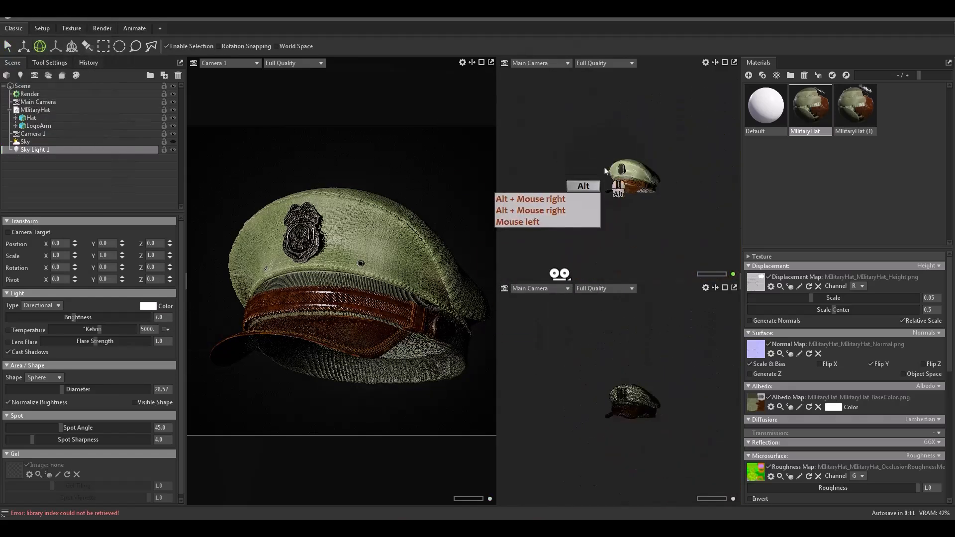
{"action": "middle_click_drag", "start_coordinate": [603, 169], "coordinate": [577, 55], "text": "alt"}
{"action": "right_click_drag", "start_coordinate": [597, 159], "coordinate": [535, 28], "text": "alt"}
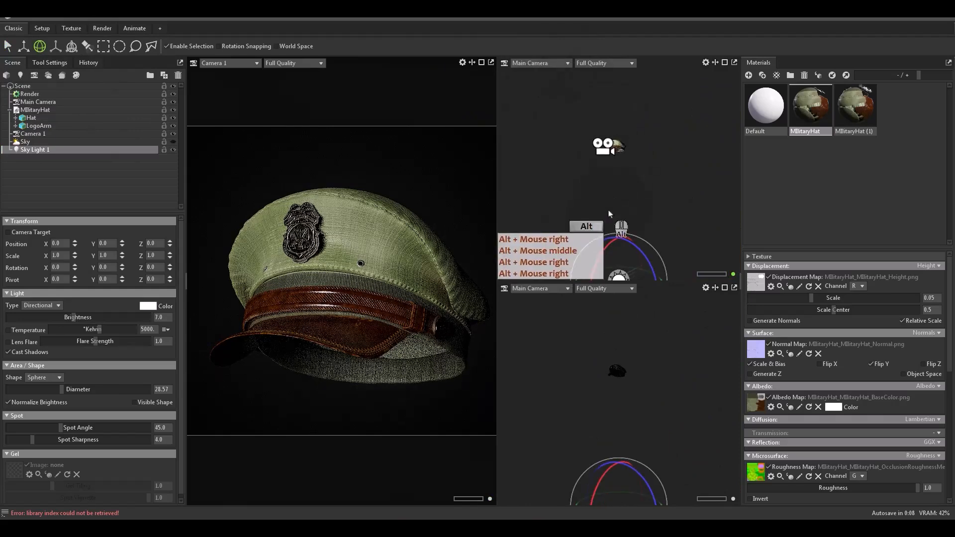
{"action": "middle_click_drag", "start_coordinate": [591, 185], "coordinate": [581, 155], "text": "alt"}
{"action": "key", "text": "w"}
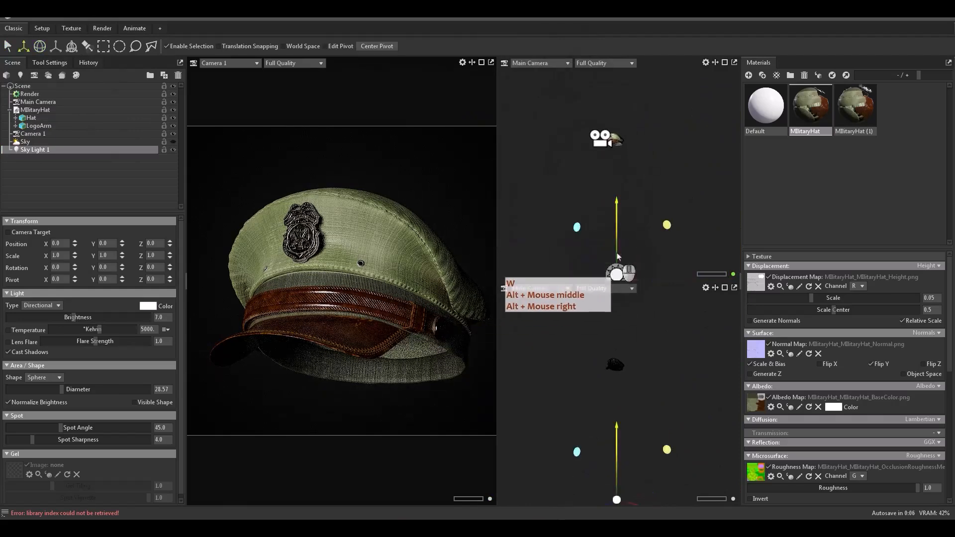
{"action": "left_click_drag", "start_coordinate": [616, 237], "coordinate": [620, 112]}
{"action": "key", "text": "e"}
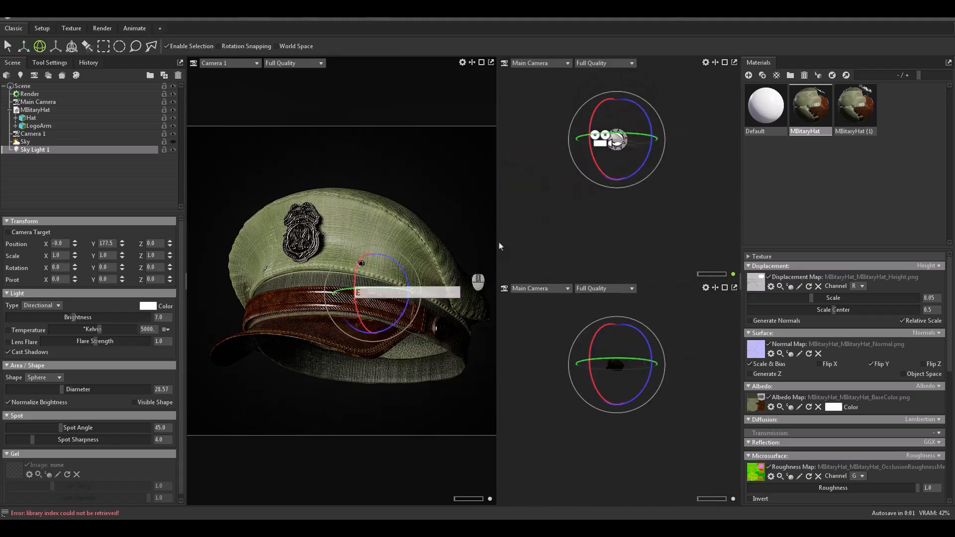
{"action": "left_click_drag", "start_coordinate": [630, 147], "coordinate": [621, 146]}
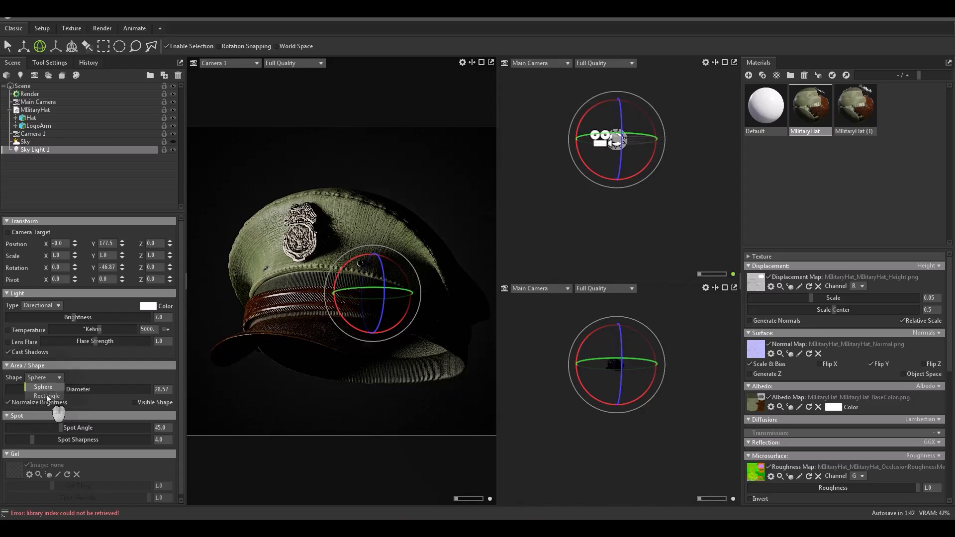
- Change Sky Light 1's area shape to Rectangle with a width and height of 1000
{"action": "left_click", "coordinate": [48, 396]}
{"action": "left_click_drag", "start_coordinate": [52, 390], "coordinate": [128, 391]}
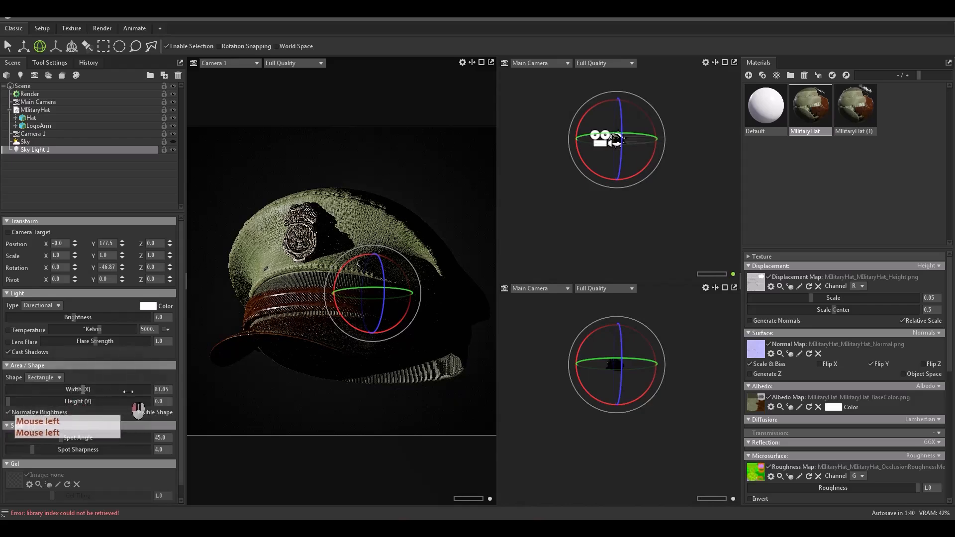
{"action": "left_click_drag", "start_coordinate": [10, 401], "coordinate": [347, 352]}
- Rotate Sky Light 1 to about X -17.7, Y -51 and Z 1.3 degrees, and clear the selection
{"action": "left_click_drag", "start_coordinate": [397, 271], "coordinate": [399, 279]}
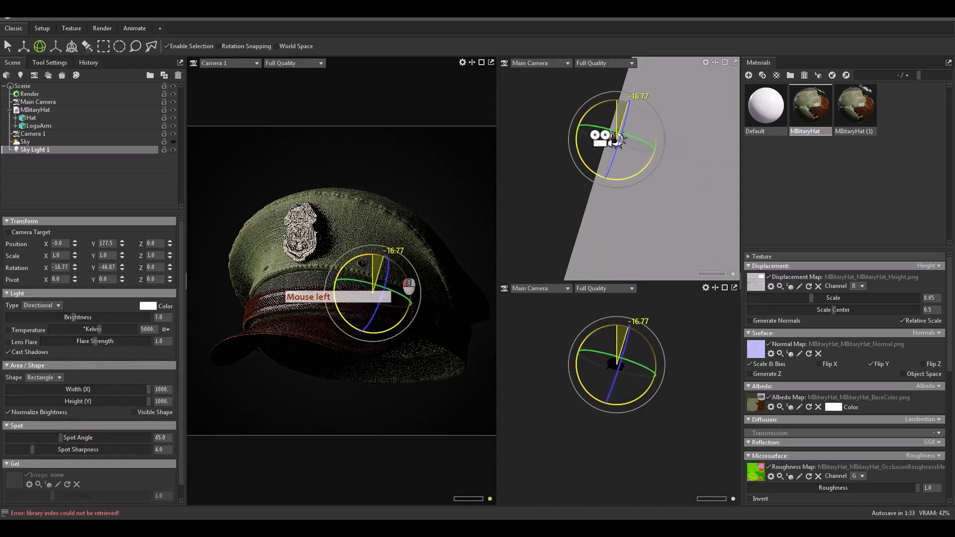
{"action": "left_click_drag", "start_coordinate": [372, 287], "coordinate": [381, 299]}
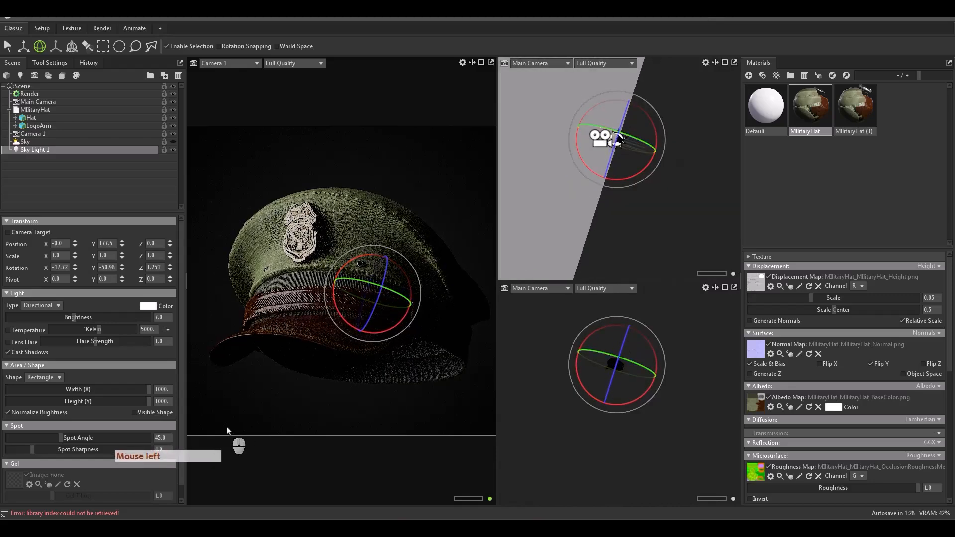
{"action": "left_click", "coordinate": [134, 197]}
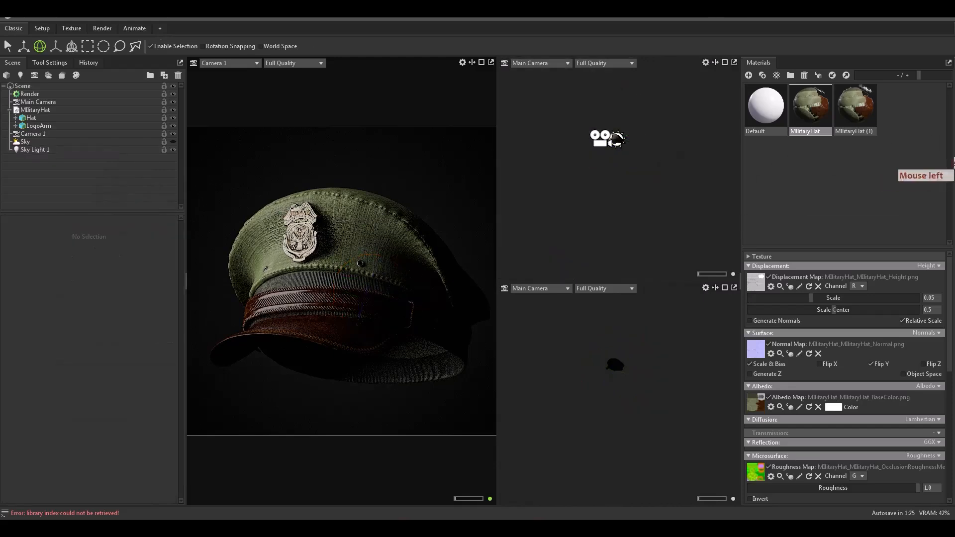
- Duplicate Sky Light 1 and rotate the copy to about X -12.1, Y -223 and Z 3.8 degrees to light the hat's opposite side
{"action": "left_click", "coordinate": [56, 151]}
{"action": "key", "text": "ctrl+d"}
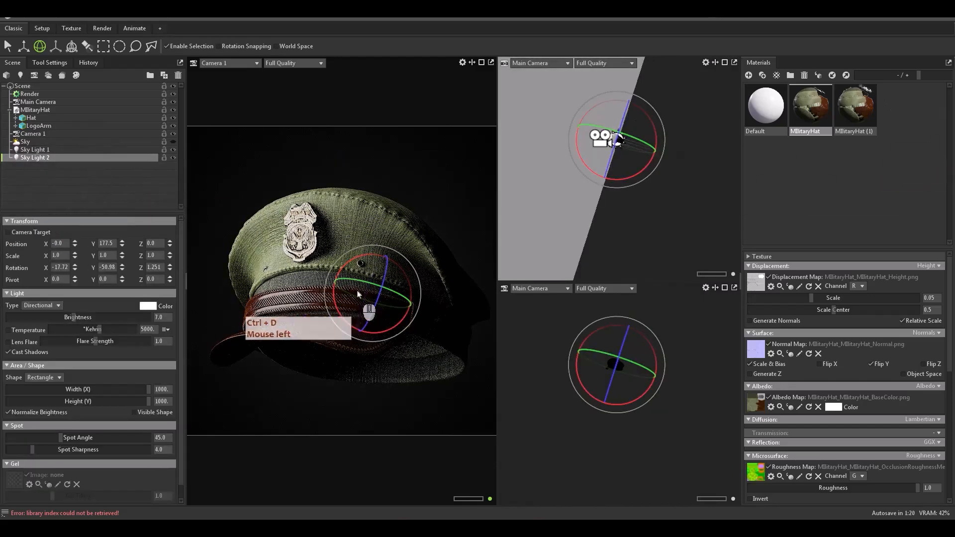
{"action": "mouse_move", "coordinate": [362, 283]}
{"action": "left_mouse_down"}
{"action": "mouse_move", "coordinate": [328, 279]}
{"action": "mouse_move", "coordinate": [351, 283]}
{"action": "mouse_move", "coordinate": [366, 274]}
{"action": "left_mouse_up"}
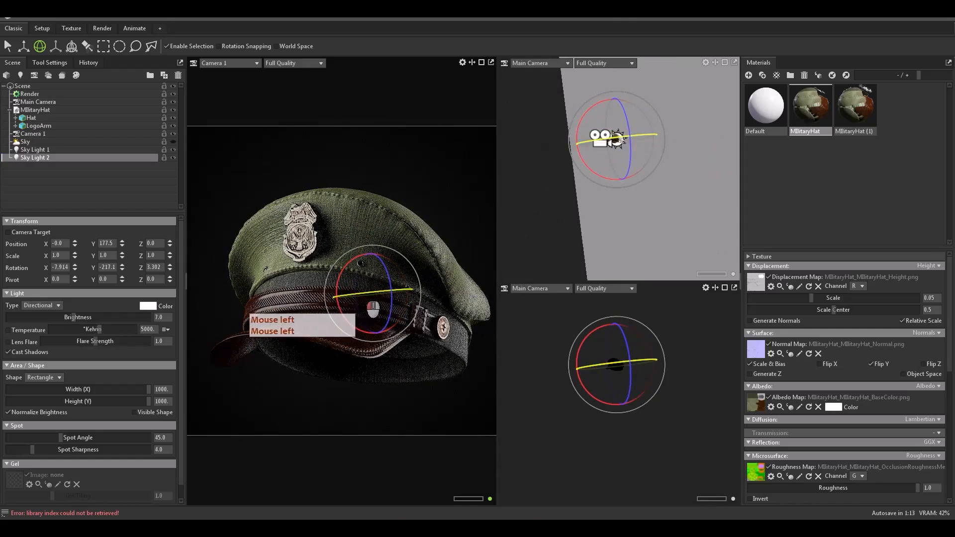
{"action": "left_click_drag", "start_coordinate": [373, 307], "coordinate": [375, 307]}
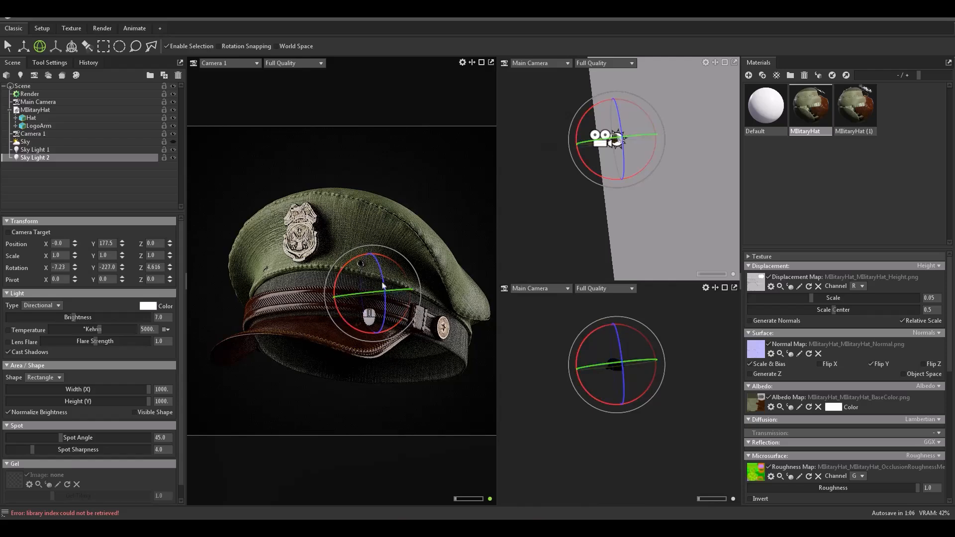
{"action": "left_click_drag", "start_coordinate": [390, 271], "coordinate": [397, 273]}
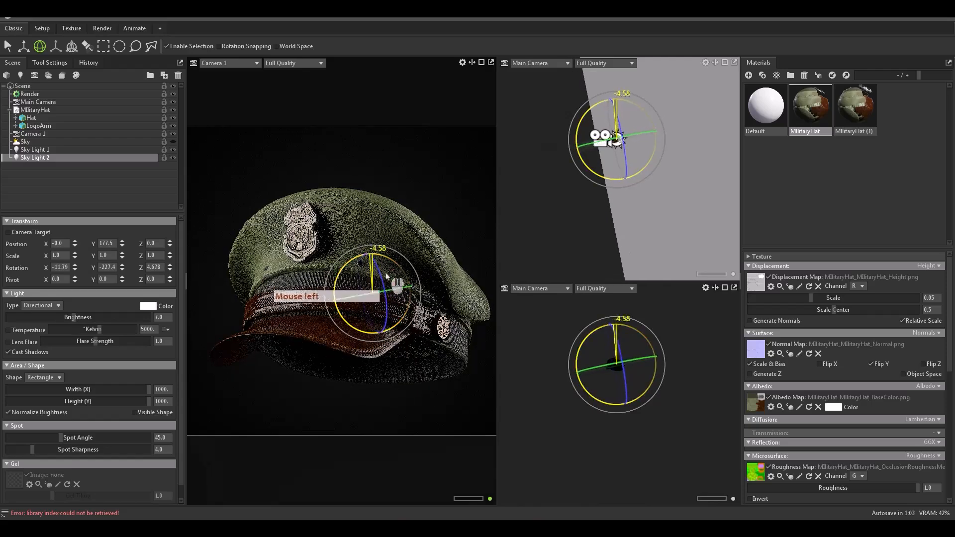
{"action": "left_click_drag", "start_coordinate": [410, 307], "coordinate": [406, 305]}
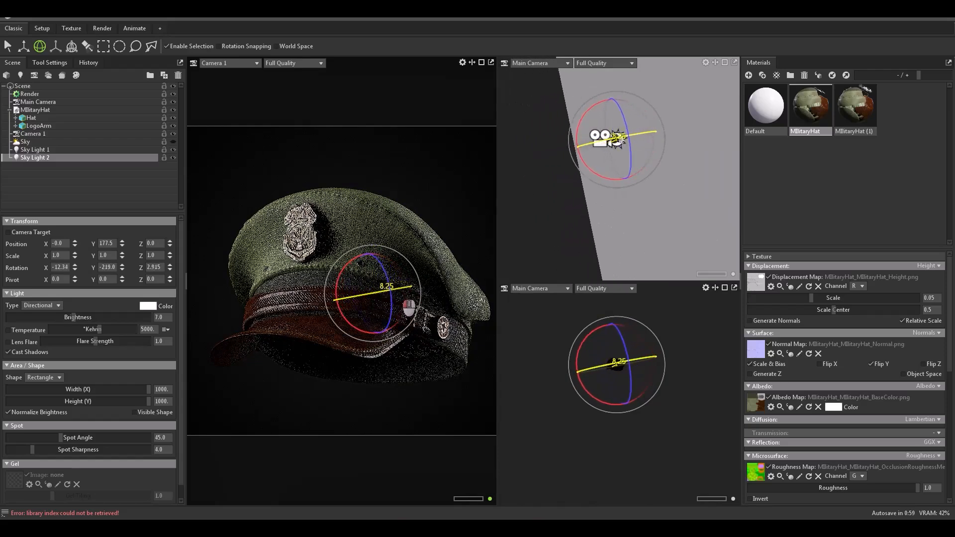
- Duplicate Sky Light 2 and rename the copy BackLight
{"action": "left_click", "coordinate": [41, 178]}
{"action": "key", "text": "ctrl+d"}
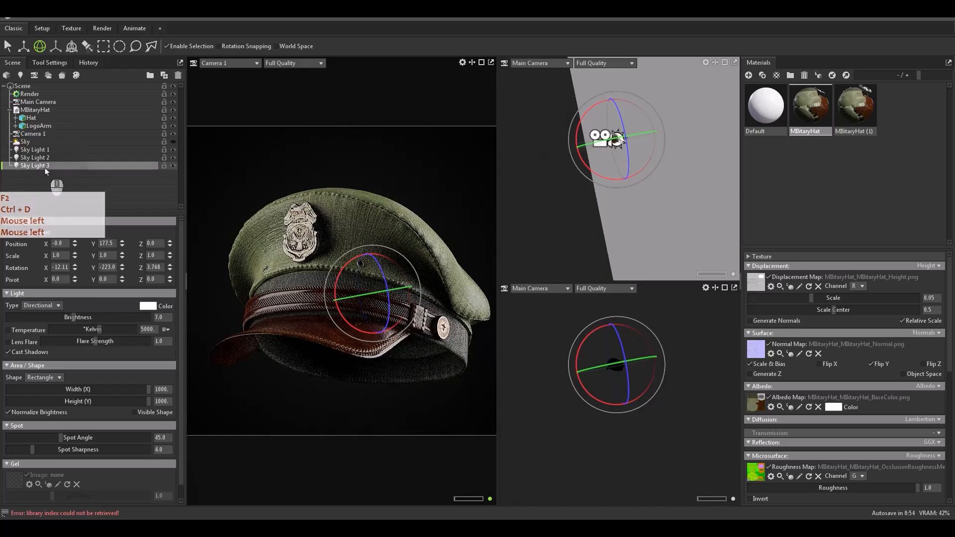
{"action": "type", "text": "BackLight"}
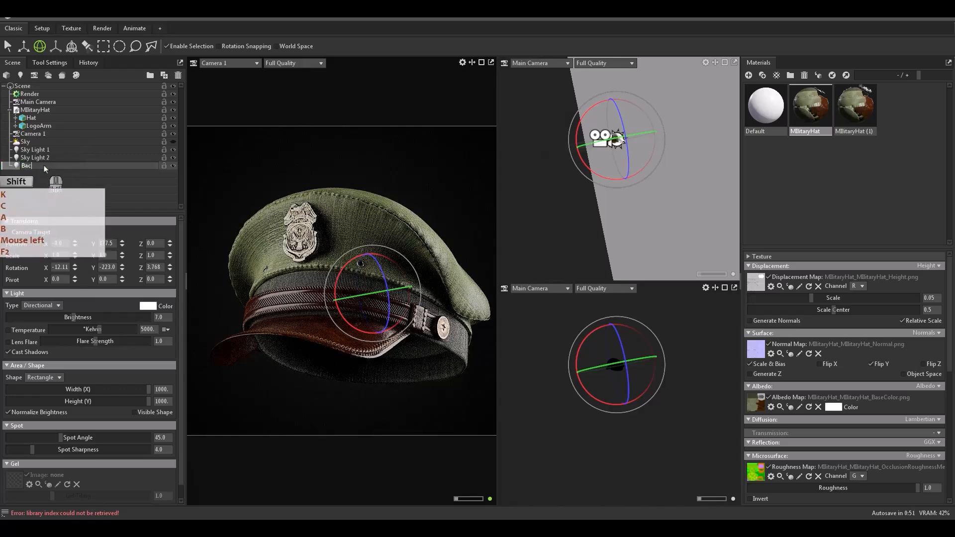
{"action": "key", "text": "Return"}
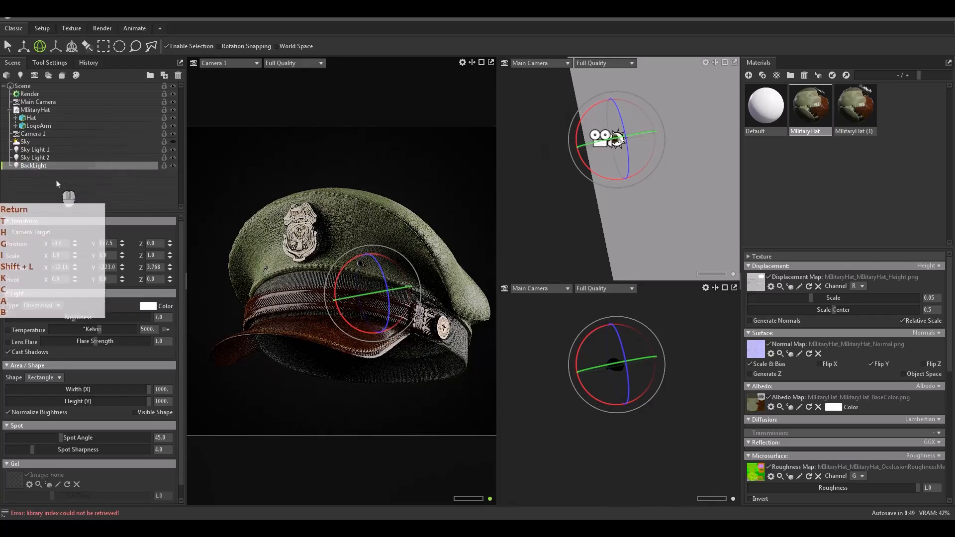
- Hide both sky lights and rotate BackLight to about X 2.8, Y -161.9 and Z -5.2 degrees to rim-light the hat from behind
{"action": "left_click", "coordinate": [173, 158]}
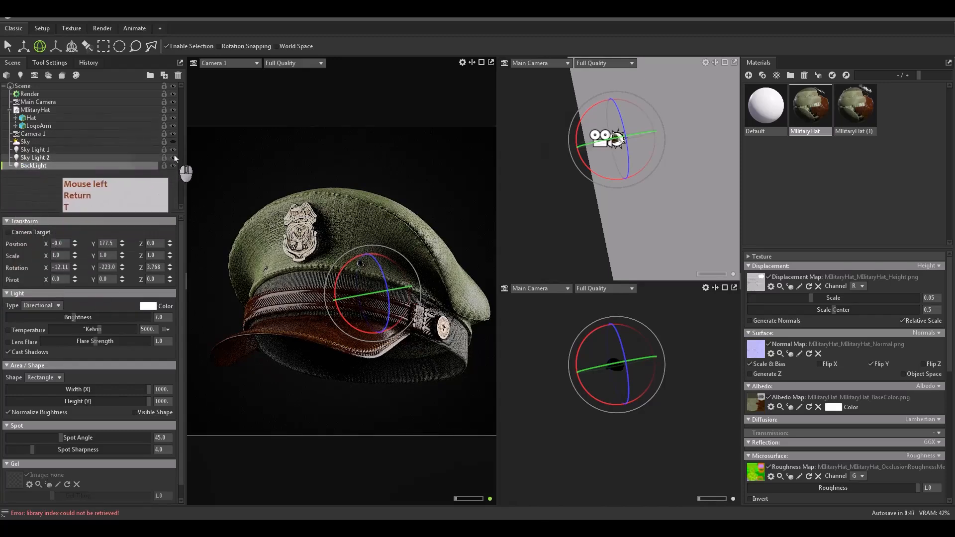
{"action": "left_click", "coordinate": [173, 150]}
{"action": "mouse_move", "coordinate": [401, 294]}
{"action": "left_mouse_down"}
{"action": "mouse_move", "coordinate": [393, 298]}
{"action": "mouse_move", "coordinate": [413, 297]}
{"action": "mouse_move", "coordinate": [409, 291]}
{"action": "left_mouse_up"}
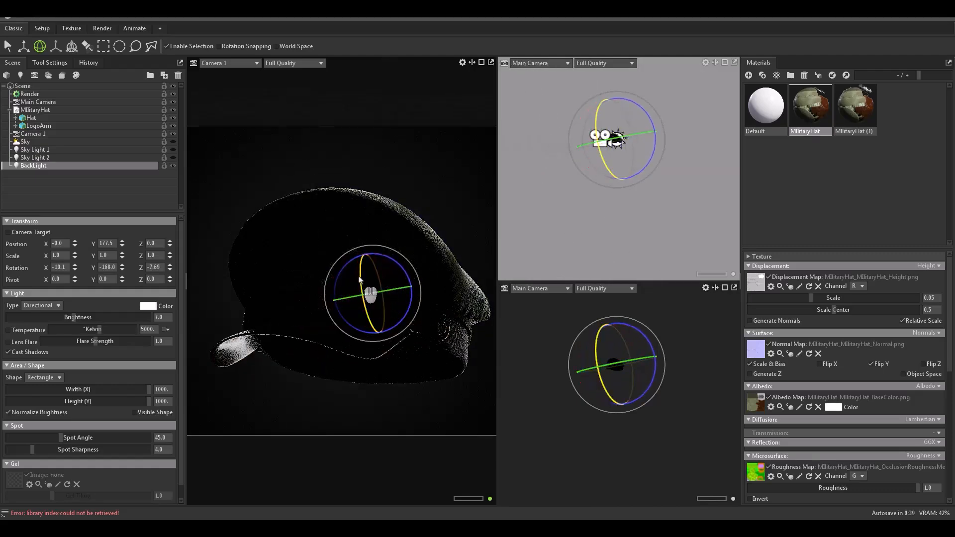
{"action": "mouse_move", "coordinate": [386, 290]}
{"action": "left_mouse_down"}
{"action": "mouse_move", "coordinate": [372, 292]}
{"action": "mouse_move", "coordinate": [385, 279]}
{"action": "left_mouse_up"}
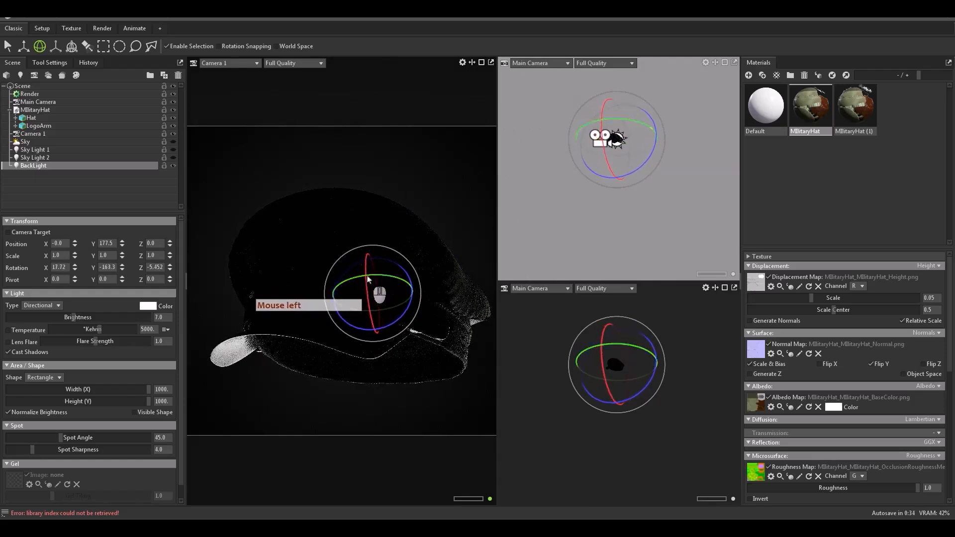
{"action": "left_click", "coordinate": [368, 280]}
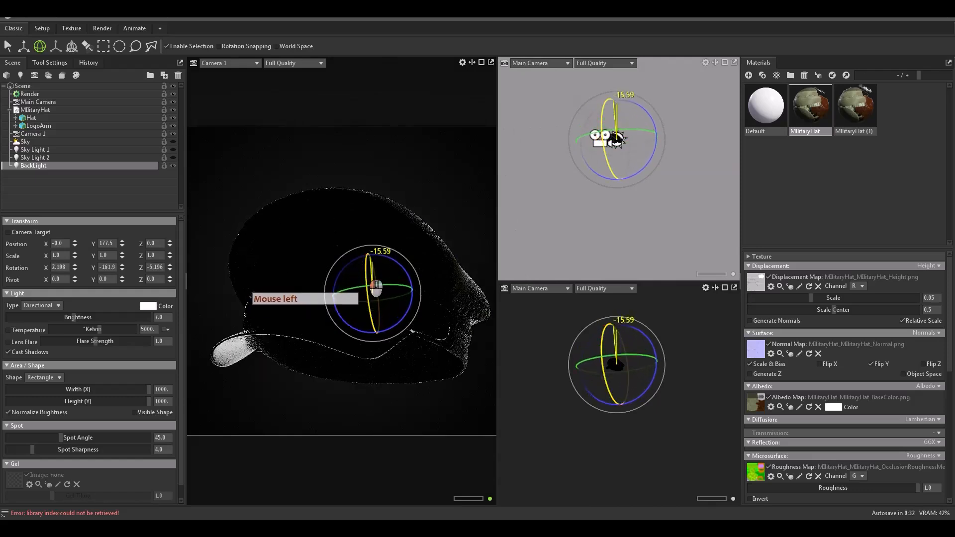
{"action": "left_click_drag", "start_coordinate": [364, 275], "coordinate": [365, 277]}
{"action": "left_click_drag", "start_coordinate": [426, 371], "coordinate": [426, 393], "text": "alt"}
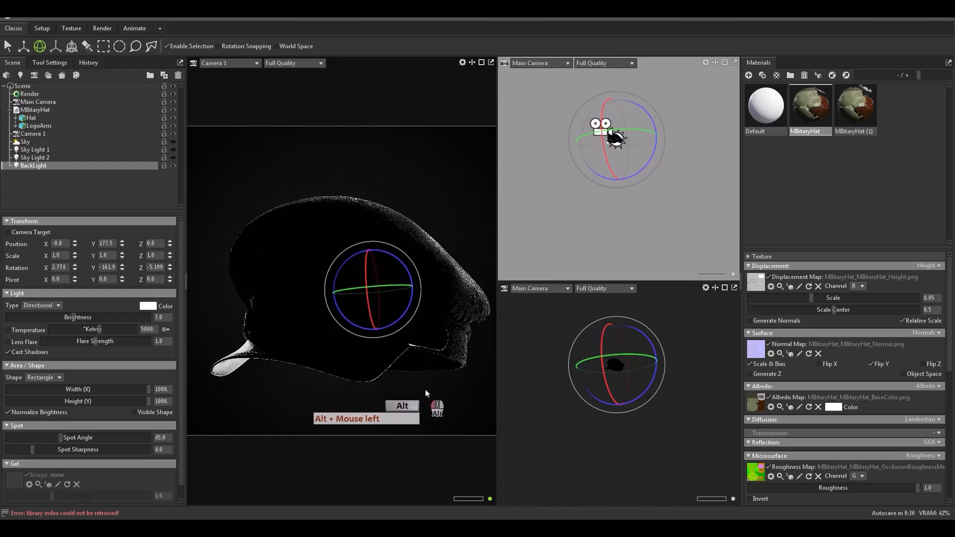
- Clear the selection and turn Sky Light 2 and Sky Light 1 back on together with BackLight
{"action": "middle_click_drag", "start_coordinate": [425, 394], "coordinate": [393, 387], "text": "alt"}
{"action": "left_click", "coordinate": [390, 387]}
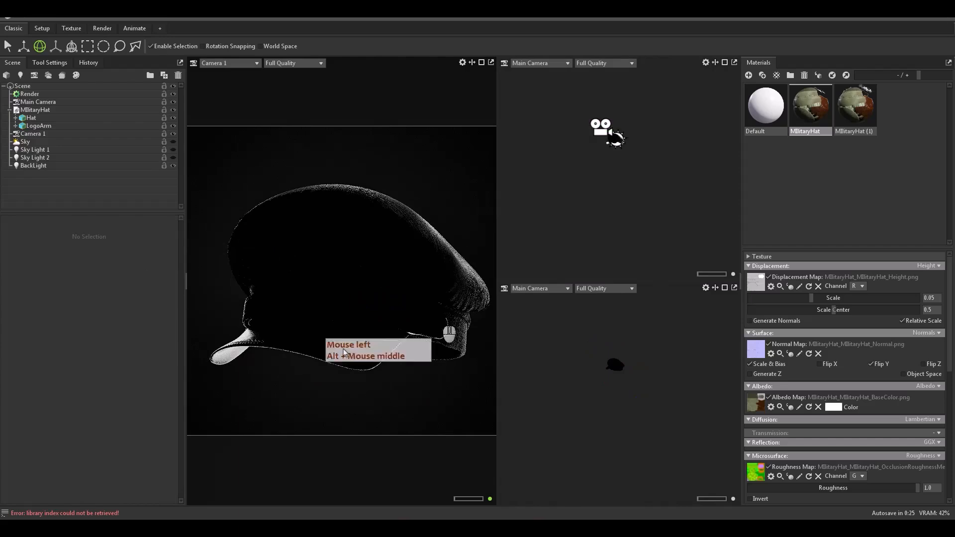
{"action": "left_click", "coordinate": [173, 157]}
{"action": "left_click", "coordinate": [522, 342]}
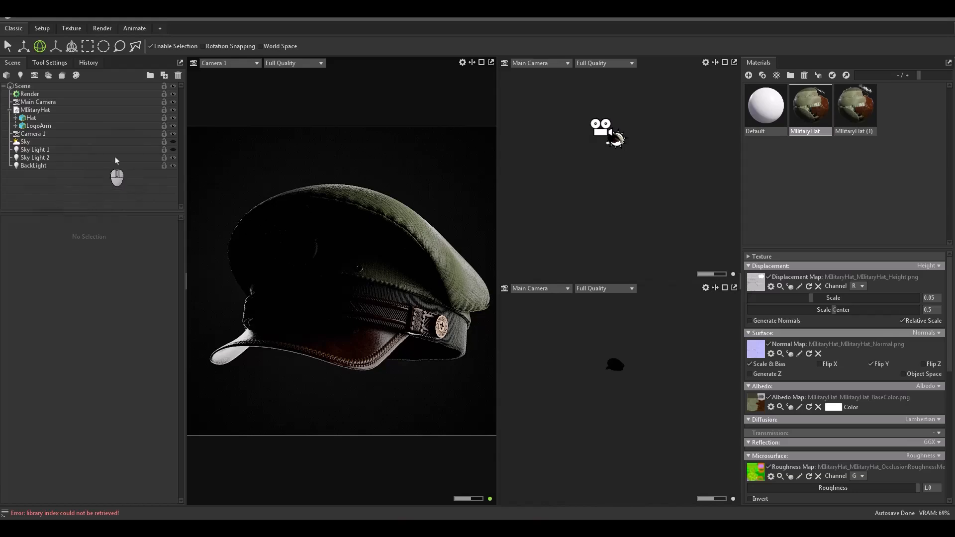
{"action": "left_click", "coordinate": [173, 151]}
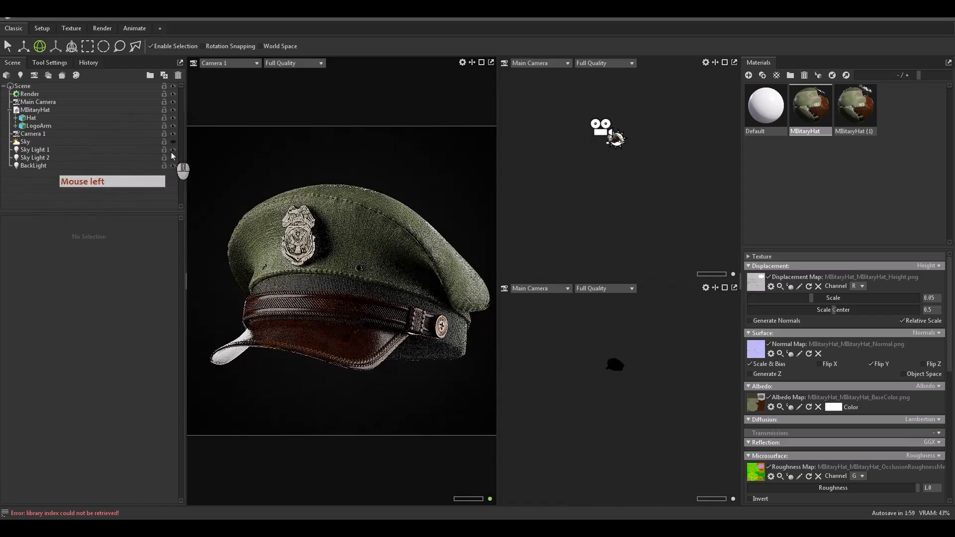
- Rotate Sky Light 1 to about X -14.0, Y -53.2 and Z 1.7 degrees, and clear the selection
{"action": "left_click", "coordinate": [138, 150]}
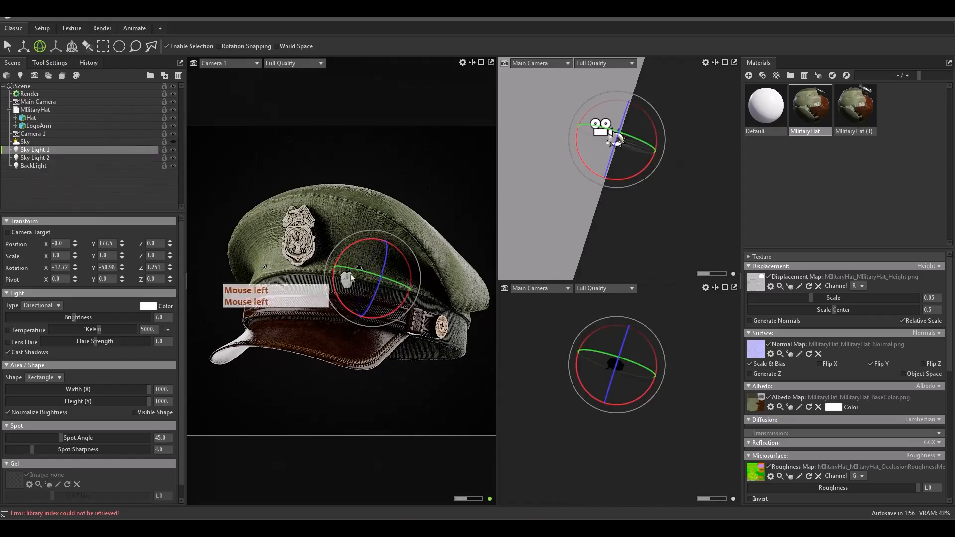
{"action": "left_click_drag", "start_coordinate": [359, 270], "coordinate": [373, 287]}
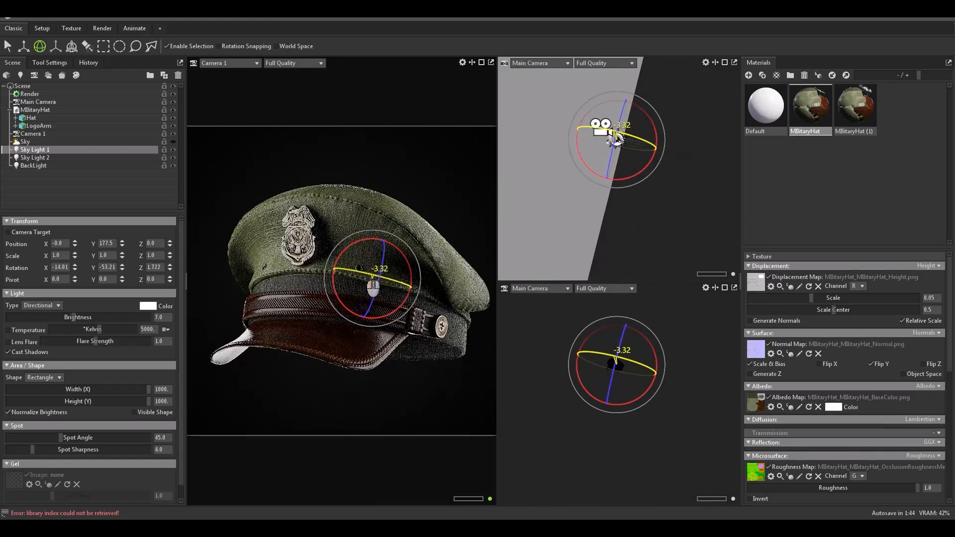
{"action": "left_click", "coordinate": [106, 174]}
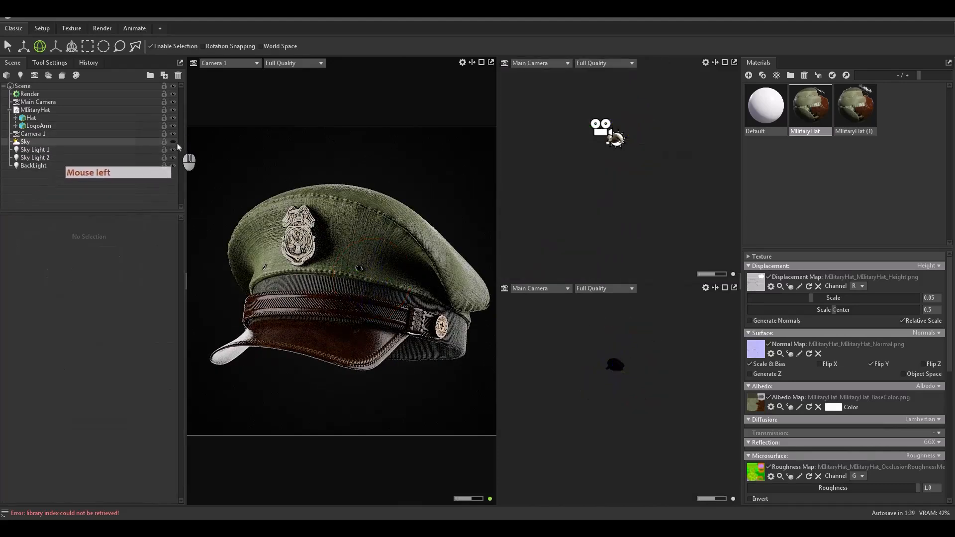
- Turn the Sky on and rotate its environment to adjust the ambient light on the hat, and clear the selection
{"action": "left_click", "coordinate": [64, 141]}
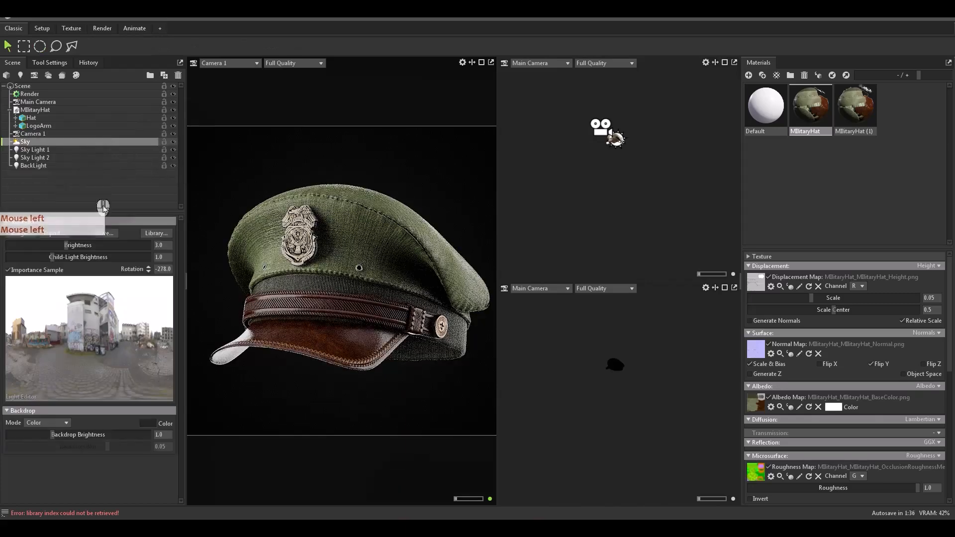
{"action": "mouse_move", "coordinate": [383, 315]}
{"action": "right_mouse_down", "text": "shift"}
{"action": "mouse_move", "coordinate": [400, 315]}
{"action": "mouse_move", "coordinate": [374, 328]}
{"action": "right_mouse_up", "text": "shift"}
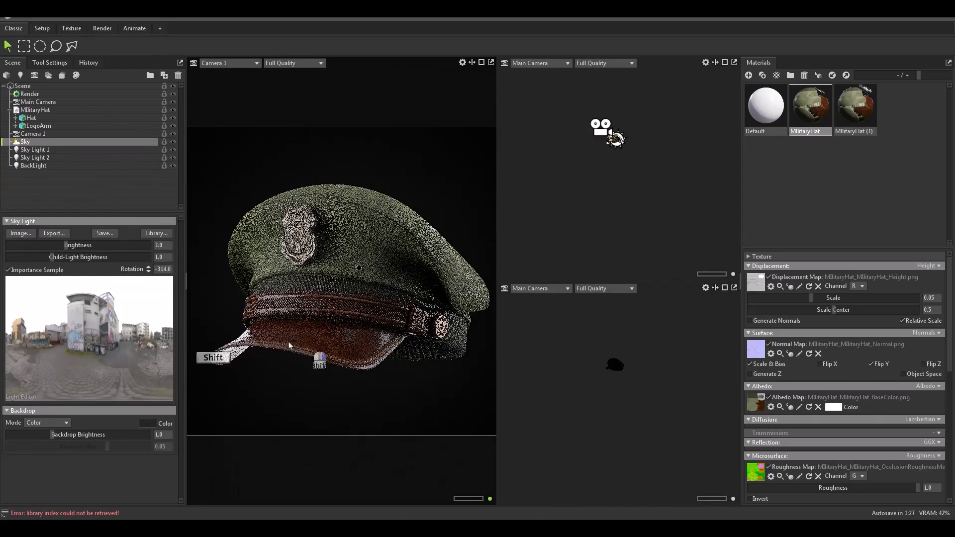
{"action": "right_click_drag", "start_coordinate": [396, 343], "coordinate": [431, 343], "text": "shift"}
{"action": "left_click", "coordinate": [145, 206]}
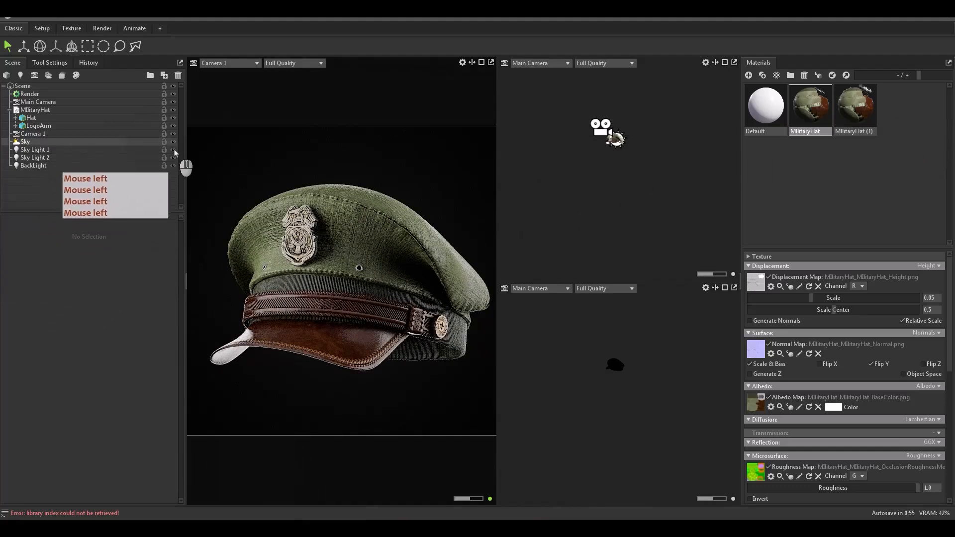
- Hide Sky Light 1, Sky Light 2 and BackLight, and duplicate Sky Light 2
{"action": "left_click", "coordinate": [173, 150]}
{"action": "left_click", "coordinate": [174, 157]}
{"action": "left_click", "coordinate": [173, 165]}
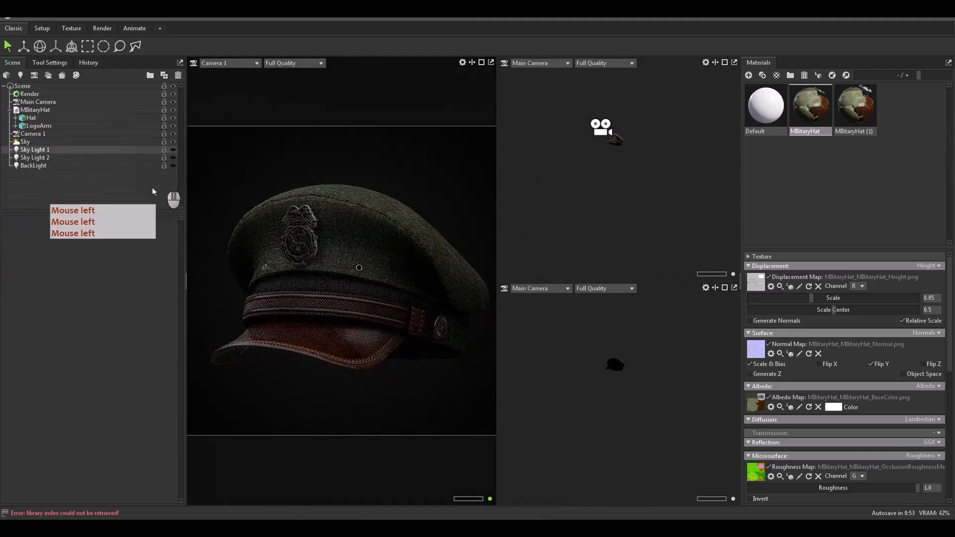
{"action": "left_click", "coordinate": [80, 157]}
{"action": "key", "text": "ctrl+d"}
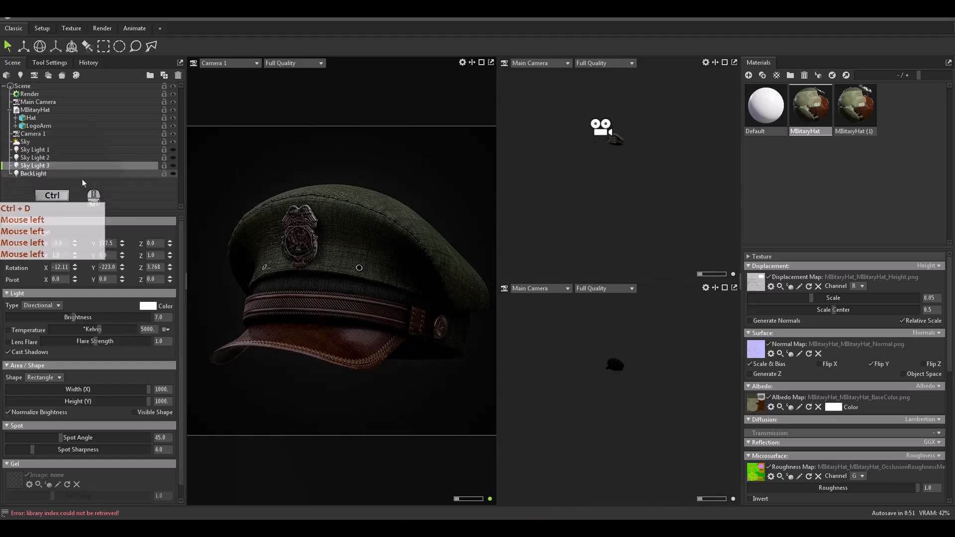
- Show the duplicated light and rotate it to about X -6.3, Y -198.1 and Z -1.6 degrees
{"action": "left_click", "coordinate": [173, 165]}
{"action": "key", "text": "e"}
{"action": "left_click_drag", "start_coordinate": [413, 295], "coordinate": [410, 290]}
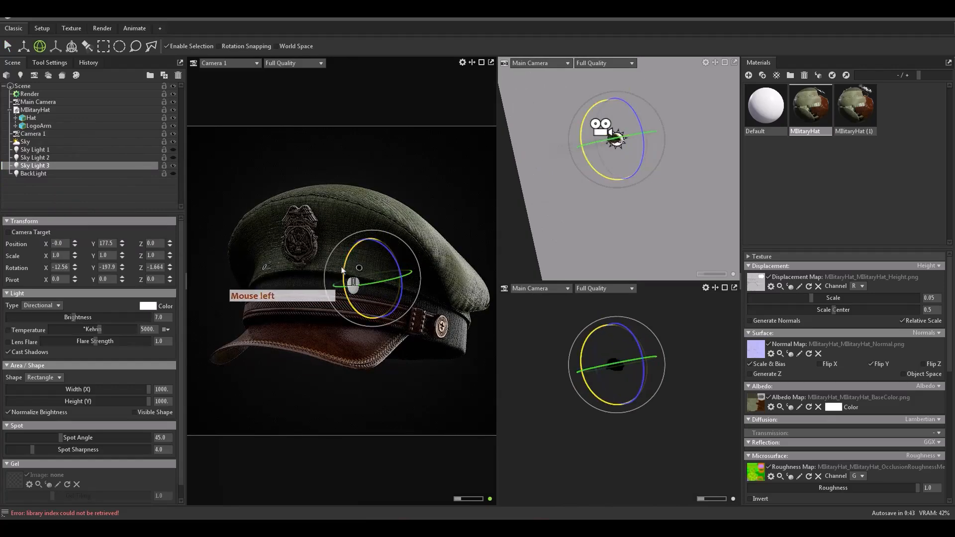
{"action": "left_click_drag", "start_coordinate": [346, 269], "coordinate": [359, 282]}
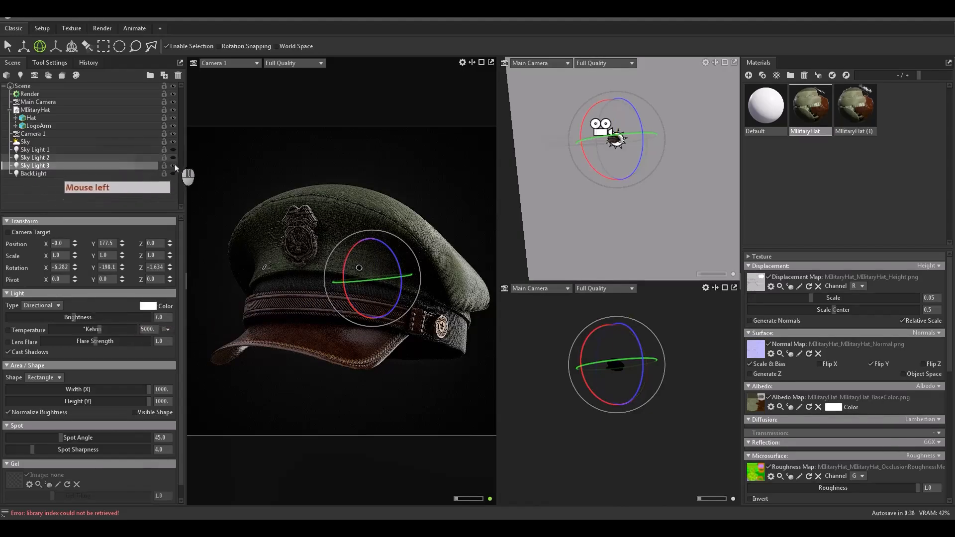
- Isolate Sky Light 2, rotate it to about X -9.8, Y -245.7 and Z 8.1 degrees, and set its brightness to 6.6
{"action": "left_click", "coordinate": [174, 166]}
{"action": "left_click", "coordinate": [173, 159]}
{"action": "left_click", "coordinate": [154, 159]}
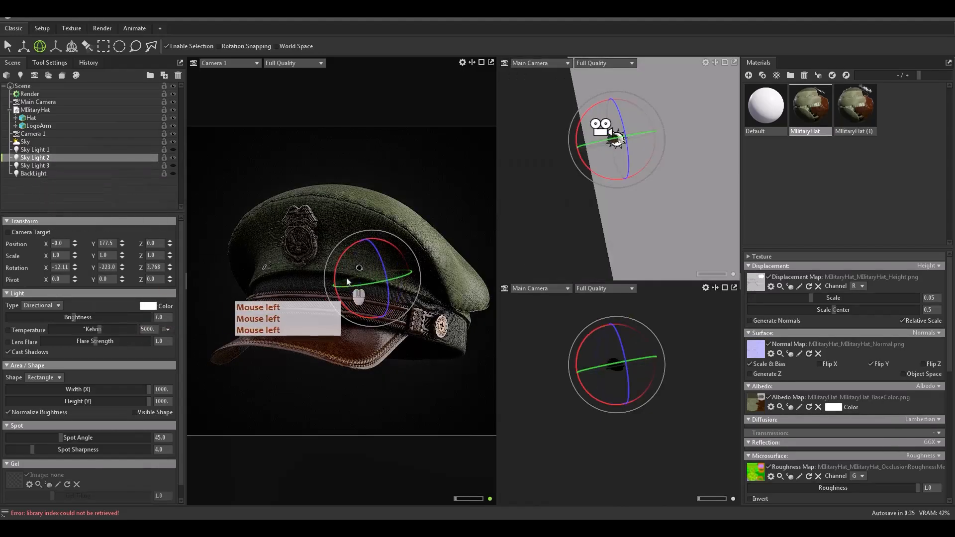
{"action": "left_click_drag", "start_coordinate": [347, 281], "coordinate": [367, 301]}
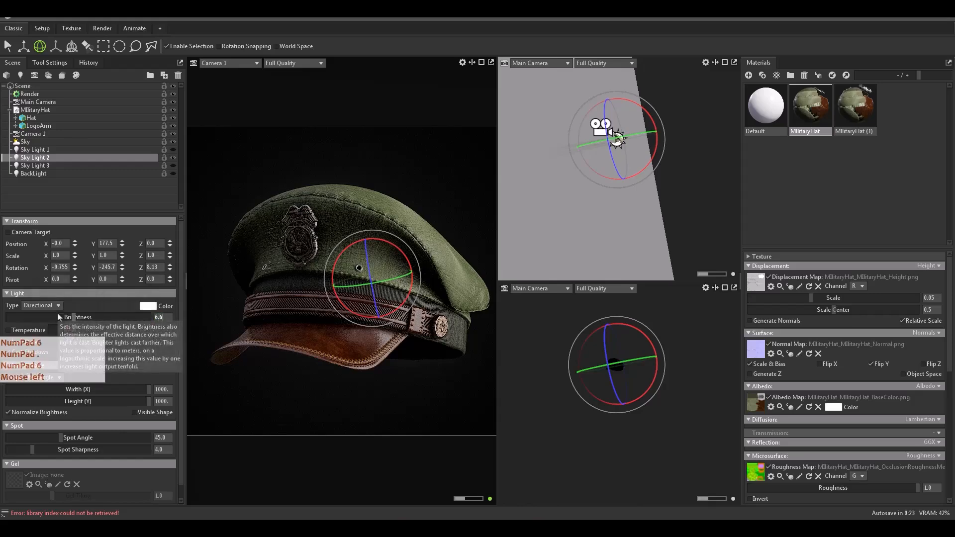
- Turn Sky Light 1, Sky Light 3, BackLight and the Sky back on, and clear the selection
{"action": "left_click", "coordinate": [173, 165]}
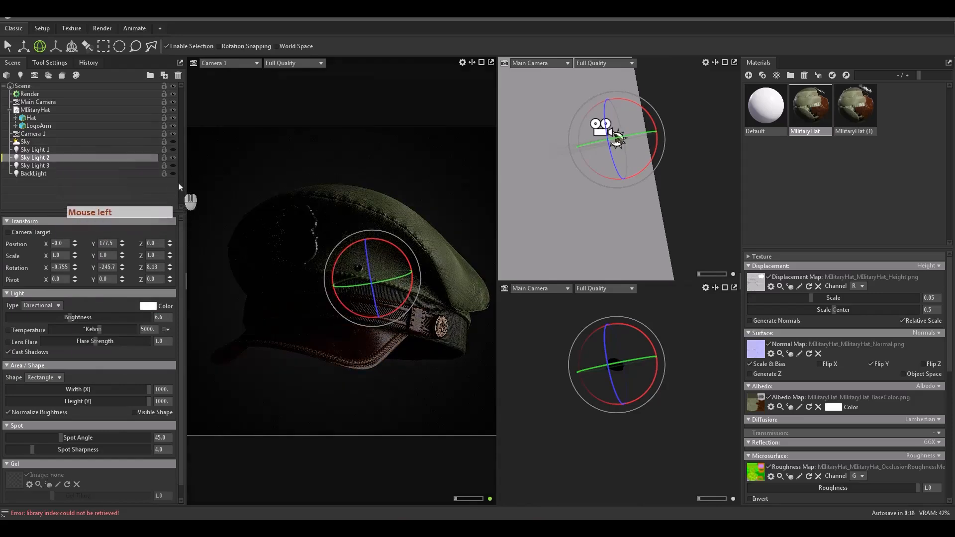
{"action": "left_click", "coordinate": [173, 166]}
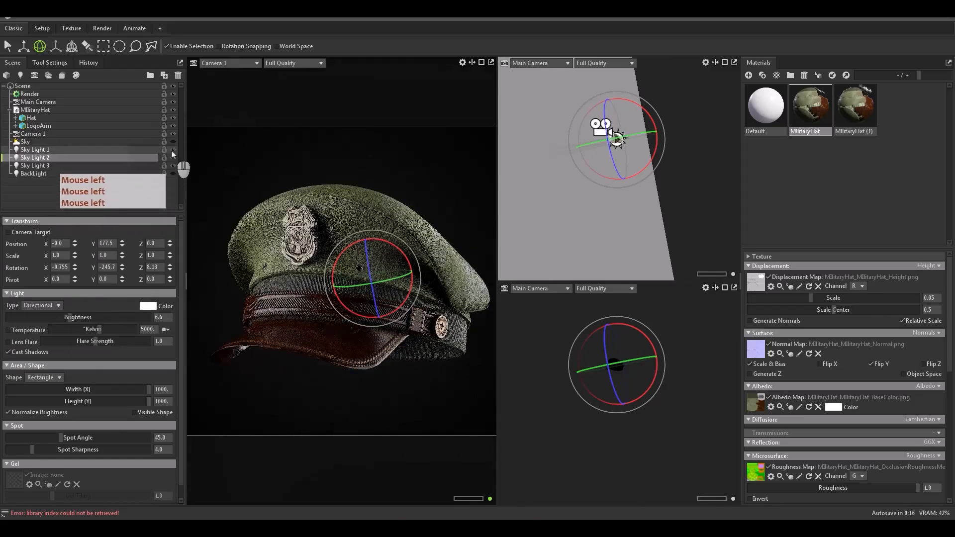
{"action": "left_click", "coordinate": [173, 173]}
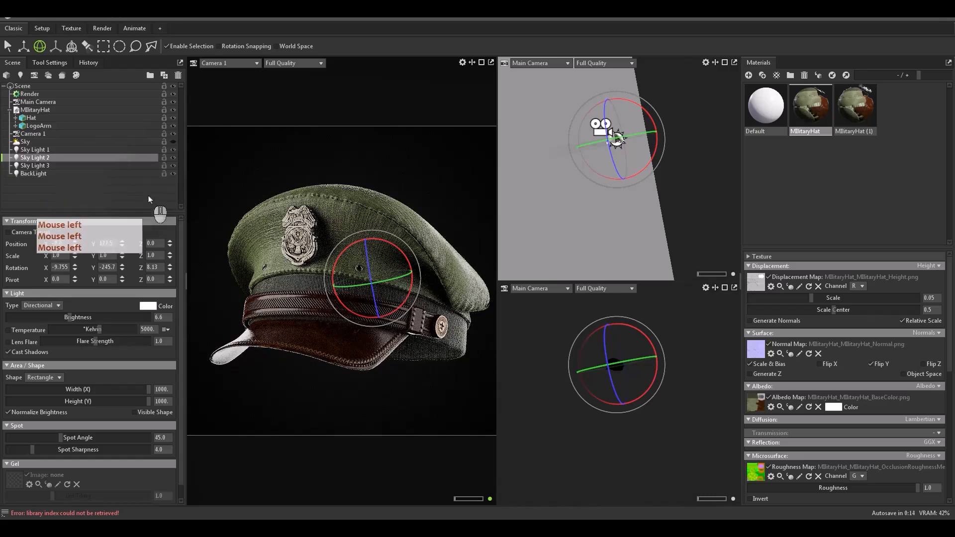
{"action": "left_click", "coordinate": [148, 200]}
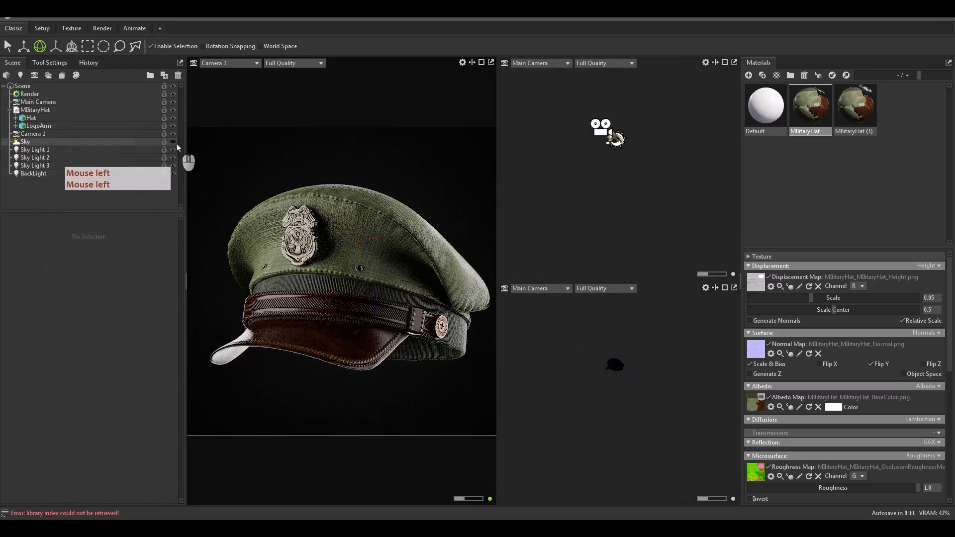
{"action": "left_click", "coordinate": [107, 167]}
{"action": "left_click", "coordinate": [166, 202]}
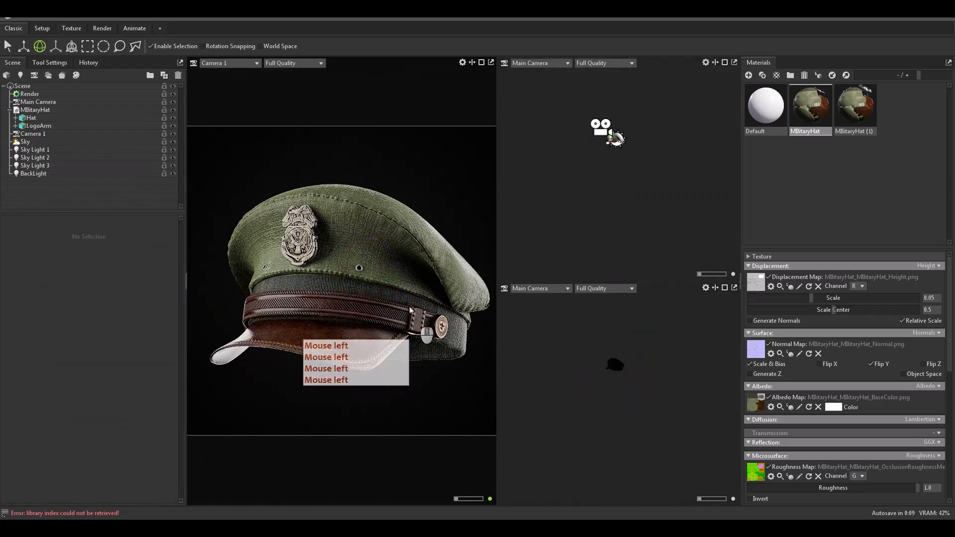
- Reframe the hat in the Camera 1 shot with a slightly changed angle and distance
{"action": "left_click_drag", "start_coordinate": [398, 294], "coordinate": [393, 287], "text": "alt"}
{"action": "right_click_drag", "start_coordinate": [392, 288], "coordinate": [393, 289], "text": "alt"}
{"action": "middle_click_drag", "start_coordinate": [392, 289], "coordinate": [392, 291], "text": "alt"}
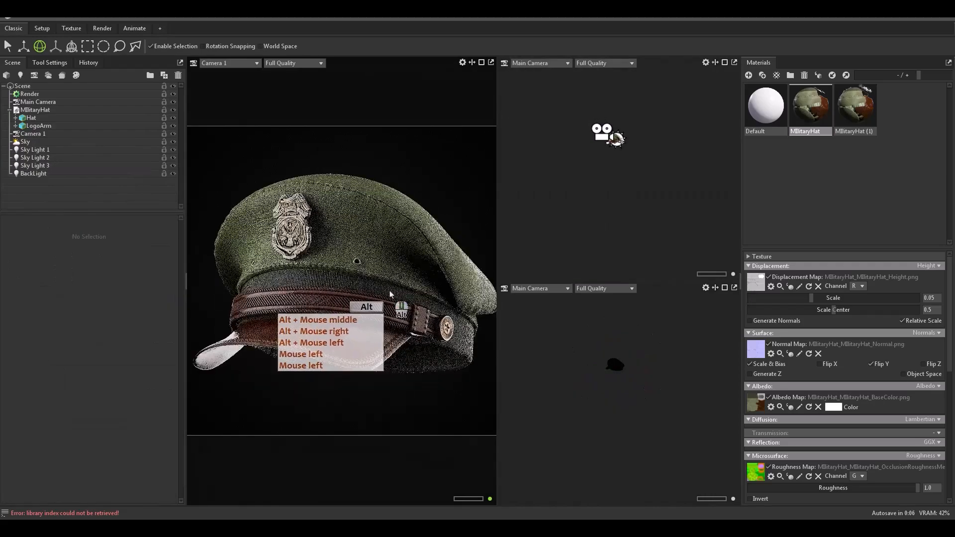
{"action": "right_click_drag", "start_coordinate": [392, 290], "coordinate": [392, 292], "text": "alt"}
{"action": "middle_click_drag", "start_coordinate": [392, 291], "coordinate": [386, 291], "text": "alt"}
{"action": "left_click_drag", "start_coordinate": [386, 291], "coordinate": [311, 273], "text": "alt"}
{"action": "left_click", "coordinate": [79, 273]}
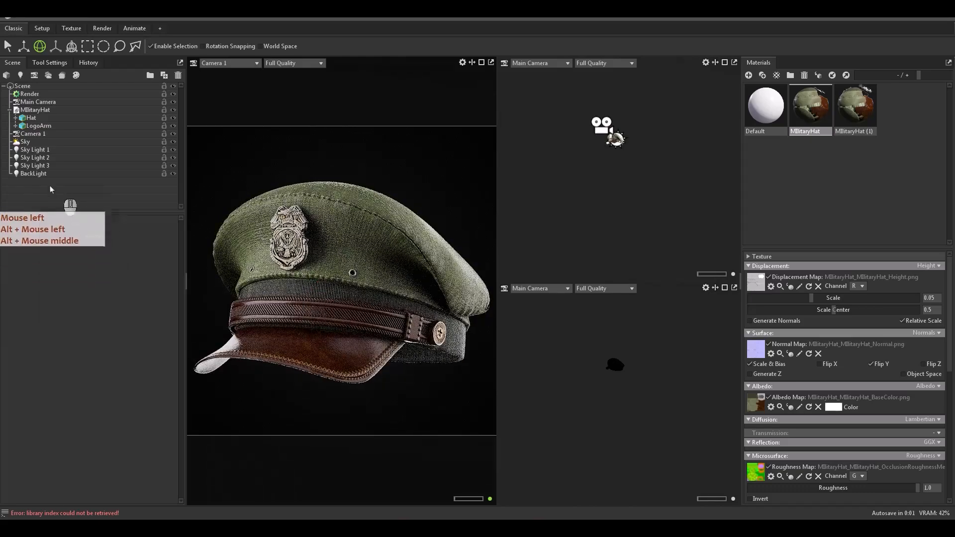
- Compare the hat with BackLight off and on, and set BackLight's brightness to 6.6
{"action": "left_click", "coordinate": [172, 174]}
{"action": "left_click", "coordinate": [173, 174]}
{"action": "left_click", "coordinate": [135, 175]}
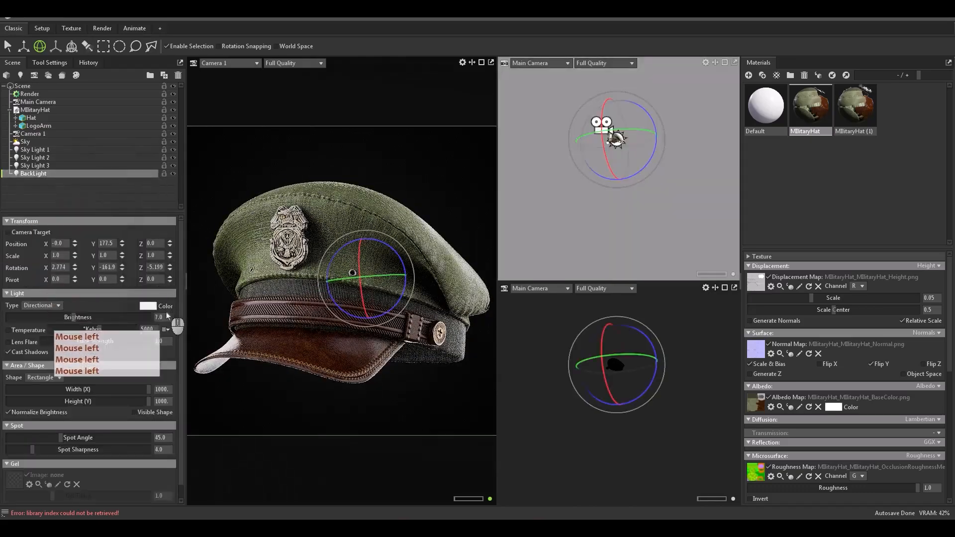
{"action": "left_click_drag", "start_coordinate": [167, 317], "coordinate": [112, 320]}
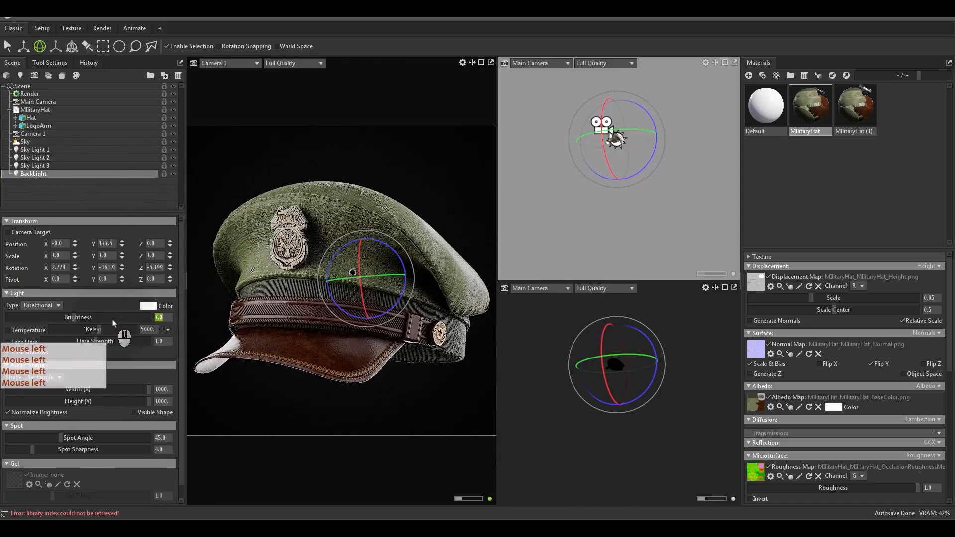
{"action": "key", "text": "Return"}
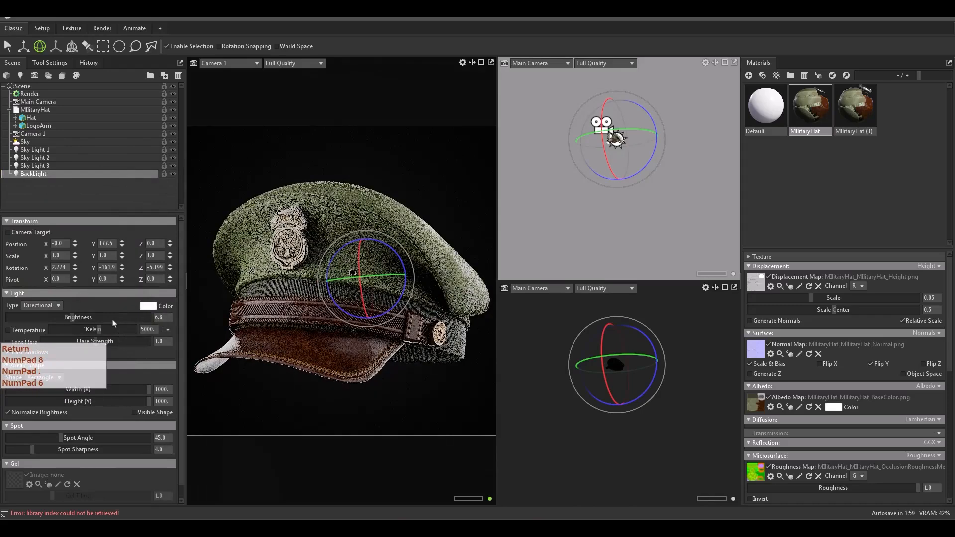
{"action": "left_click", "coordinate": [72, 343]}
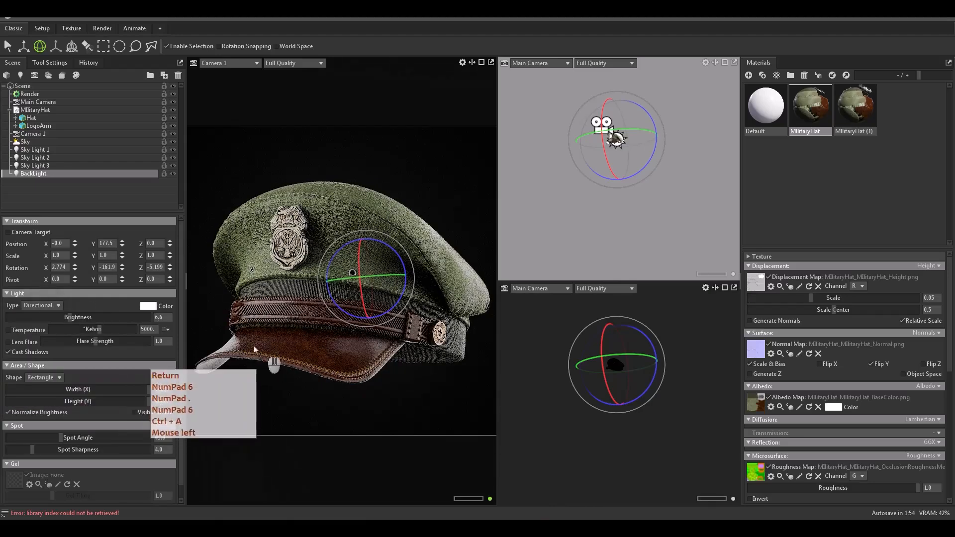
{"action": "key", "text": "Return"}
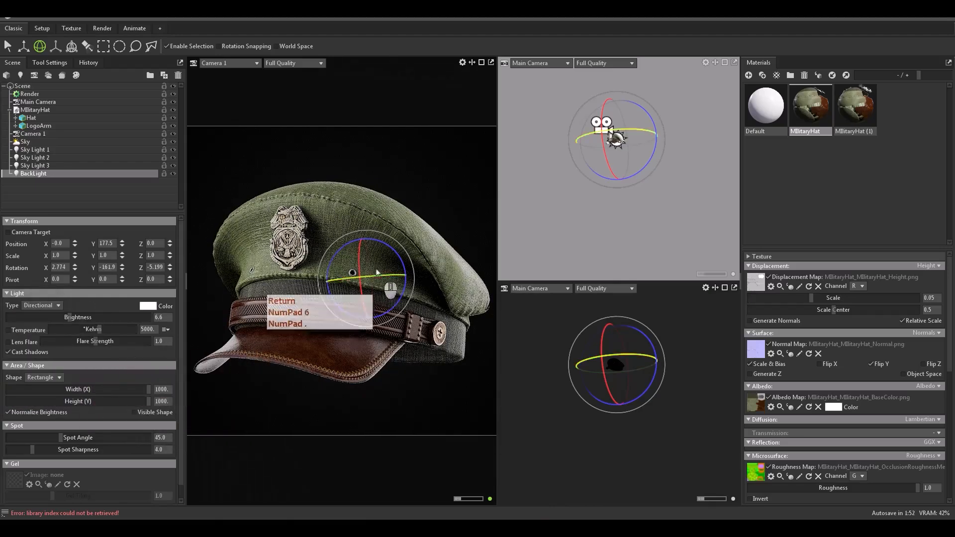
- Switch to Substance 3D Painter, close the texture export window, and display the Roughness channel on the hat
{"action": "left_click_drag", "start_coordinate": [241, 203], "coordinate": [577, 99], "text": "alt"}
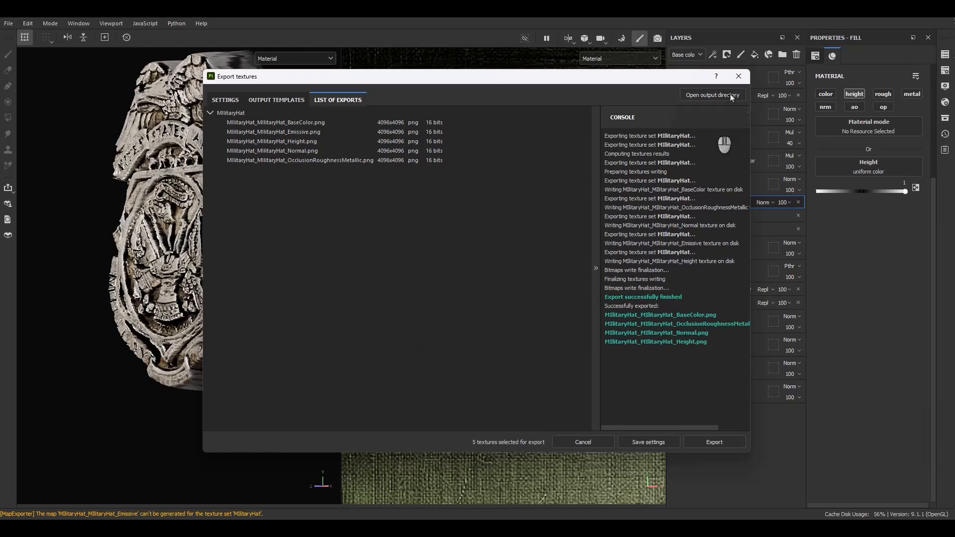
{"action": "left_click", "coordinate": [739, 76]}
{"action": "scroll", "coordinate": [466, 248], "scroll_direction": "down", "scroll_amount": 7}
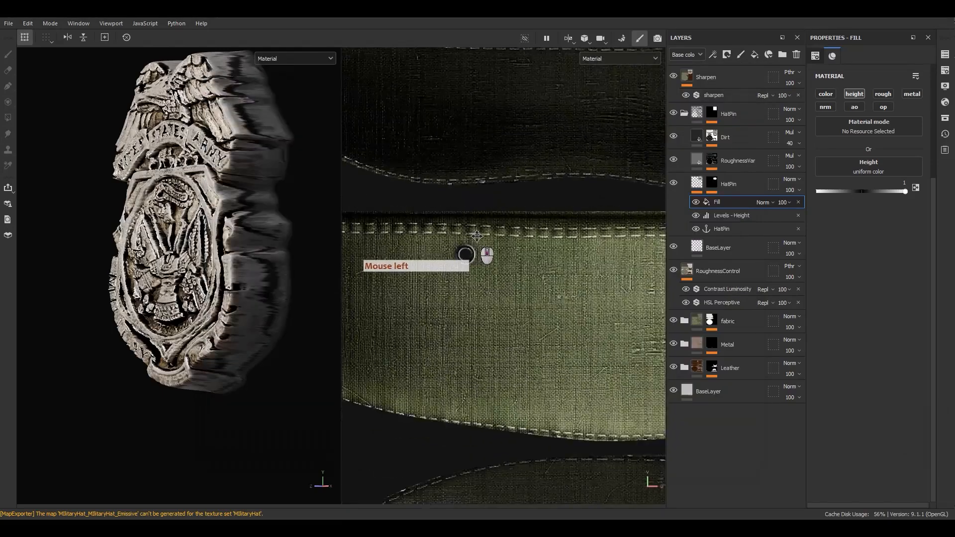
{"action": "scroll", "coordinate": [192, 324], "scroll_direction": "down", "scroll_amount": 5}
{"action": "key", "text": "c"}
{"action": "scroll", "coordinate": [193, 318], "scroll_direction": "down", "scroll_amount": 4}
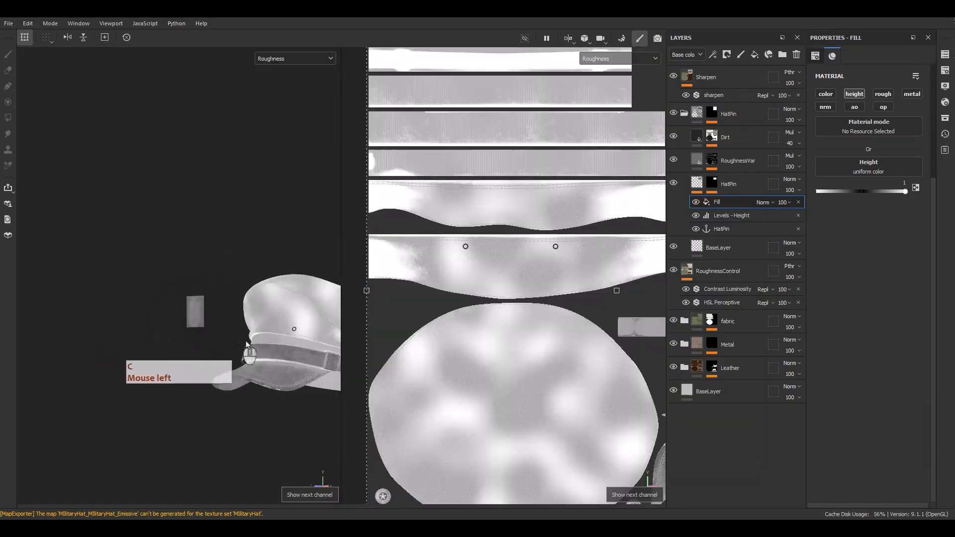
- Set the Contrast Luminosity filter on the RoughnessControl layer to contrast -0.089202 and luminosity 0.380282
{"action": "scroll", "coordinate": [239, 340], "scroll_direction": "up", "scroll_amount": 2}
{"action": "middle_click_drag", "start_coordinate": [239, 341], "coordinate": [170, 304], "text": "alt"}
{"action": "left_click_drag", "start_coordinate": [170, 303], "coordinate": [247, 293], "text": "alt"}
{"action": "left_click_drag", "start_coordinate": [298, 294], "coordinate": [255, 312], "text": "alt"}
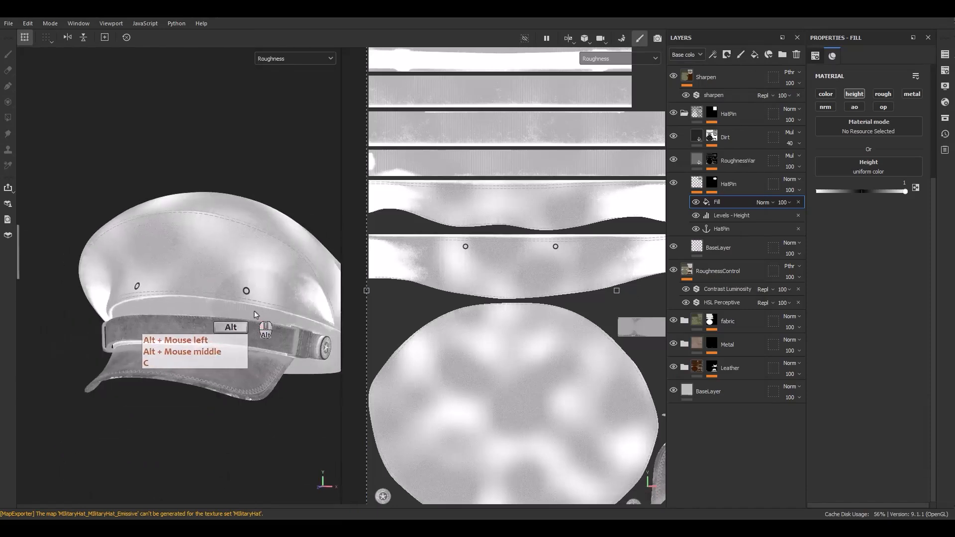
{"action": "middle_click_drag", "start_coordinate": [255, 311], "coordinate": [230, 305], "text": "alt"}
{"action": "left_click_drag", "start_coordinate": [230, 305], "coordinate": [237, 301], "text": "alt"}
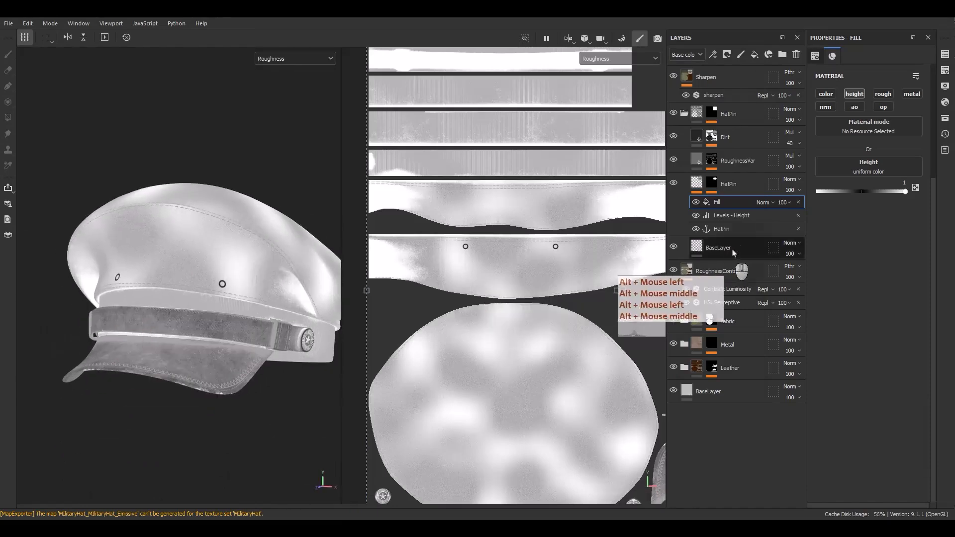
{"action": "left_click", "coordinate": [721, 292]}
{"action": "mouse_move", "coordinate": [881, 176]}
{"action": "left_mouse_down"}
{"action": "mouse_move", "coordinate": [902, 177]}
{"action": "mouse_move", "coordinate": [874, 177]}
{"action": "left_mouse_up"}
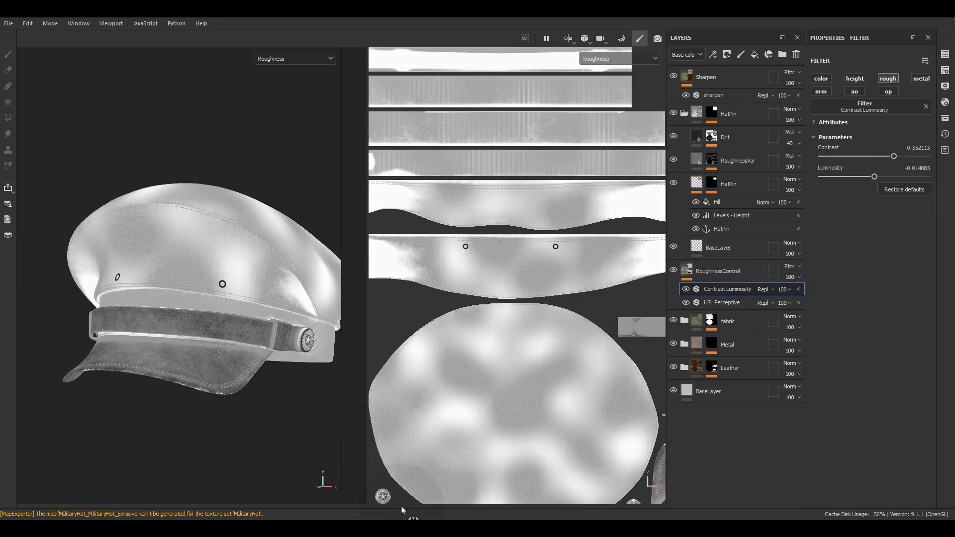
{"action": "left_click_drag", "start_coordinate": [874, 177], "coordinate": [895, 176]}
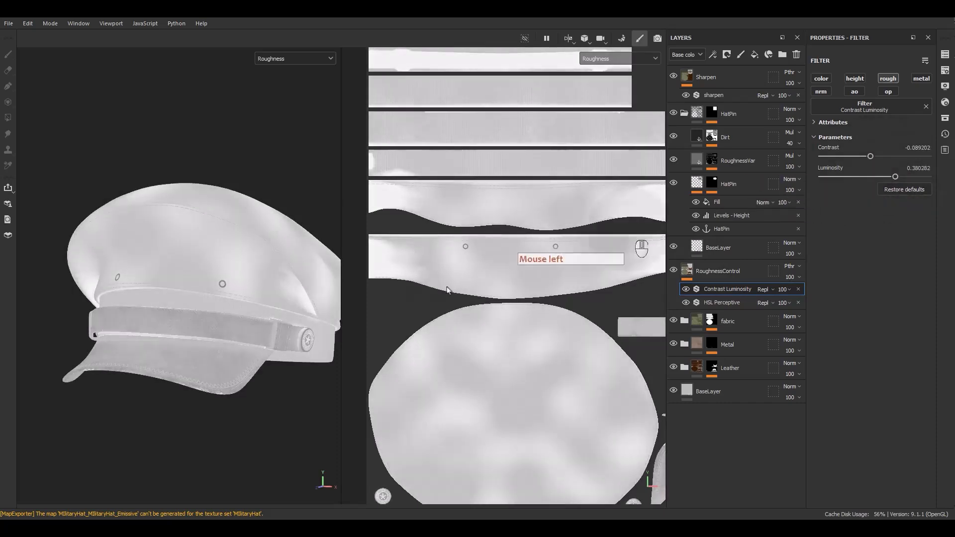
{"action": "mouse_move", "coordinate": [278, 299]}
{"action": "left_mouse_down", "text": "alt"}
{"action": "mouse_move", "coordinate": [219, 290]}
{"action": "mouse_move", "coordinate": [278, 298]}
{"action": "left_mouse_up", "text": "alt"}
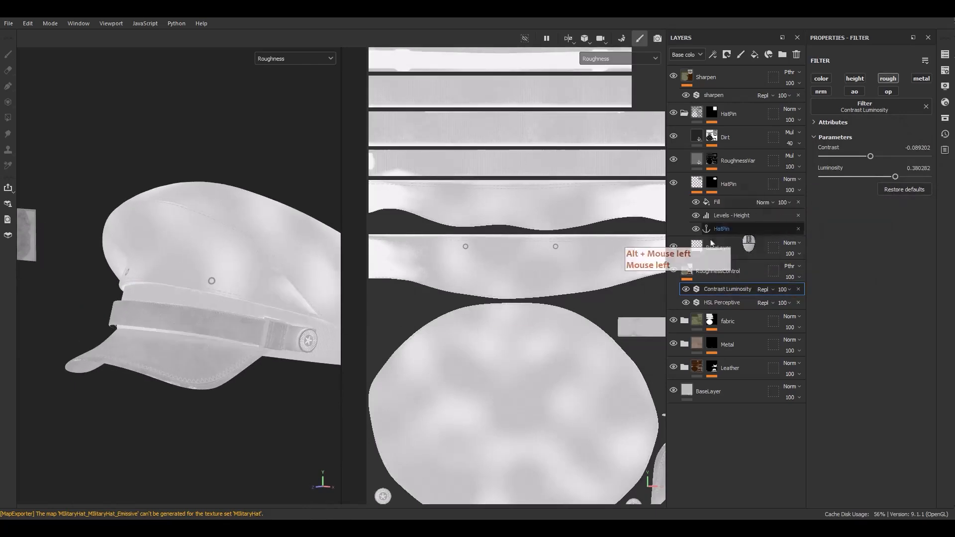
- Set the HSL Perceptive filter's lightness to 0.695 on the RoughnessControl layer and export the MilitaryHat textures with the existing export settings
{"action": "left_click", "coordinate": [721, 302]}
{"action": "left_click_drag", "start_coordinate": [885, 217], "coordinate": [893, 217]}
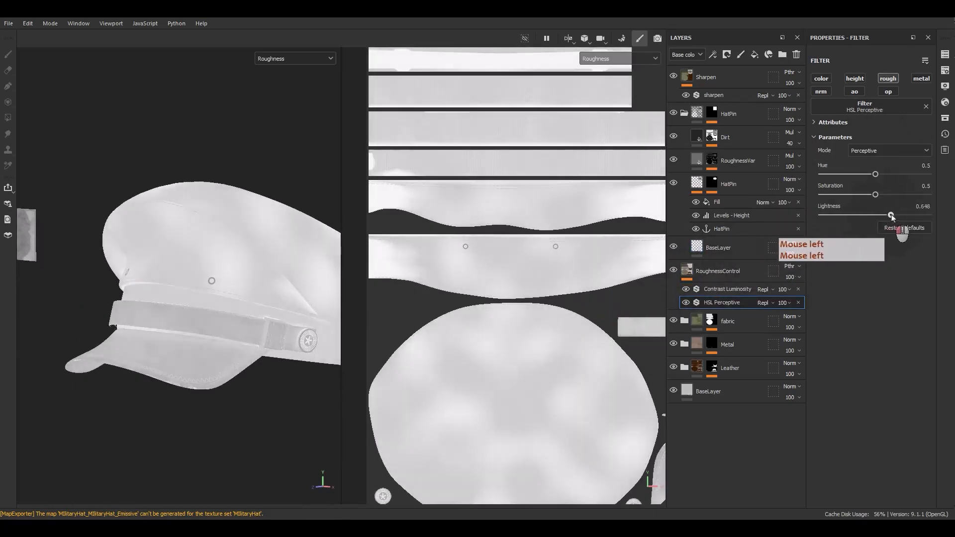
{"action": "key", "text": "ctrl+shift+e"}
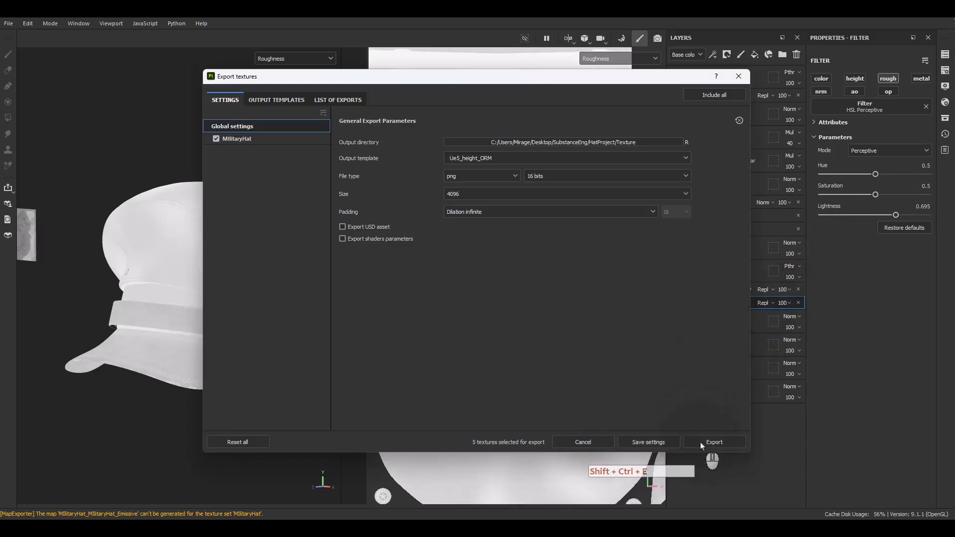
{"action": "left_click", "coordinate": [700, 443]}
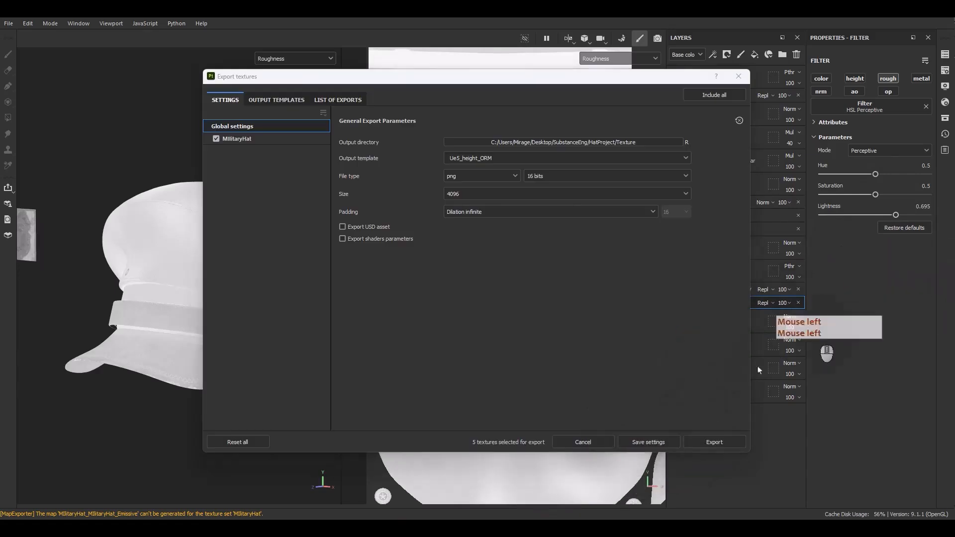
{"action": "left_click", "coordinate": [710, 386]}
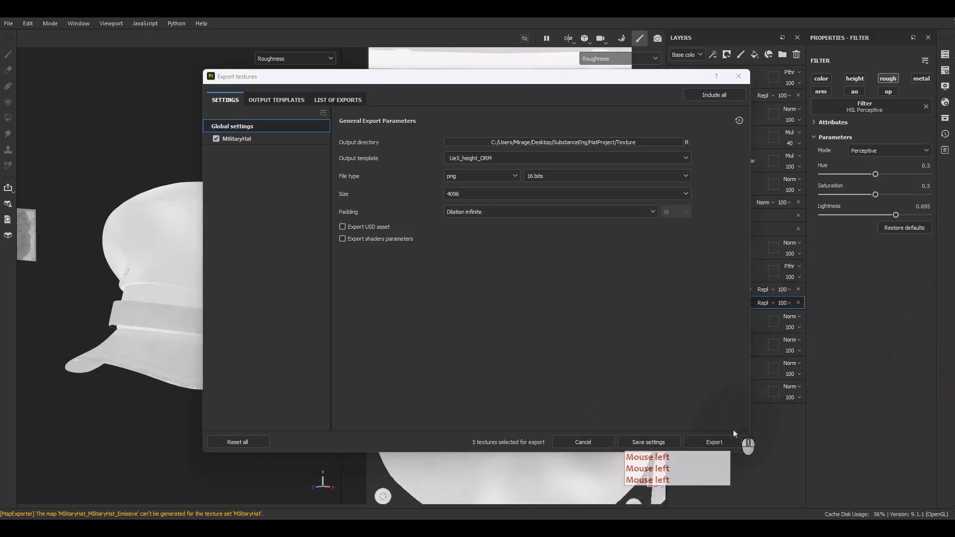
{"action": "left_click", "coordinate": [724, 443]}
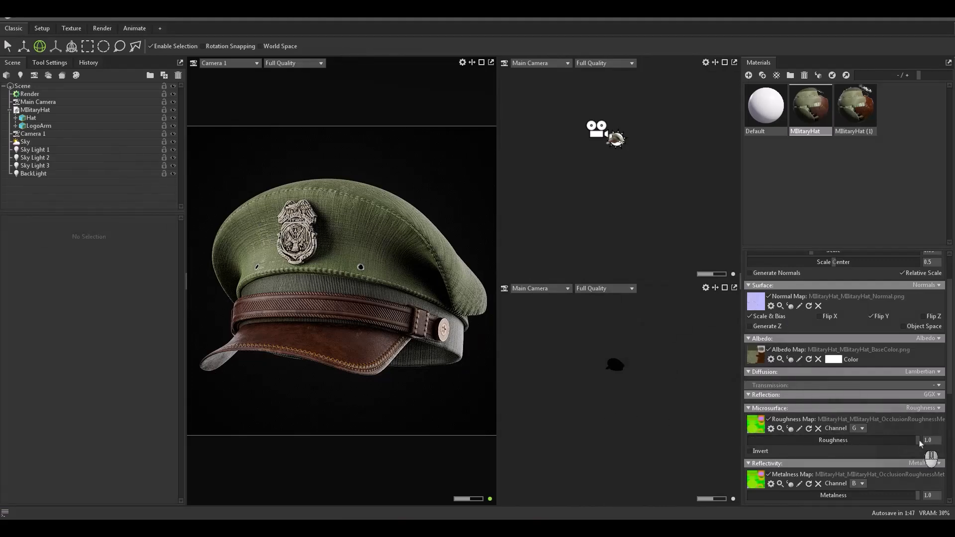
- Switch to Marmoset Toolbag and set the MilitaryHat material's roughness to 0.8
{"action": "left_click_drag", "start_coordinate": [919, 442], "coordinate": [886, 452]}
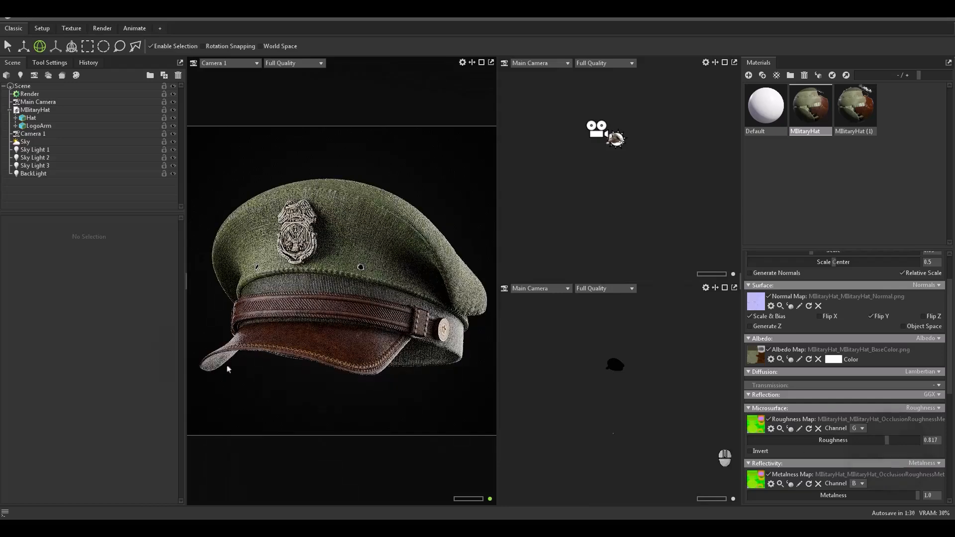
{"action": "double_click", "coordinate": [930, 440]}
{"action": "type", "text": "8."}
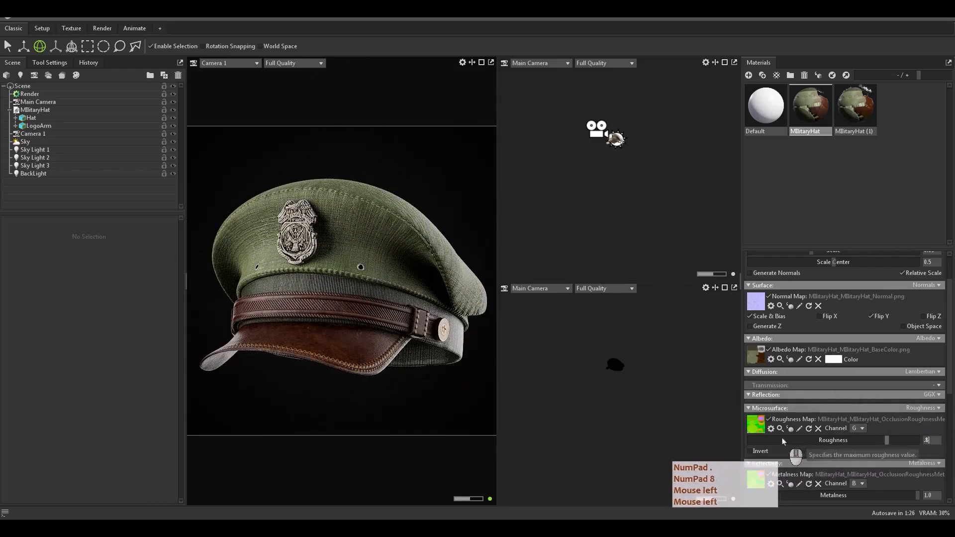
{"action": "key", "text": "Return"}
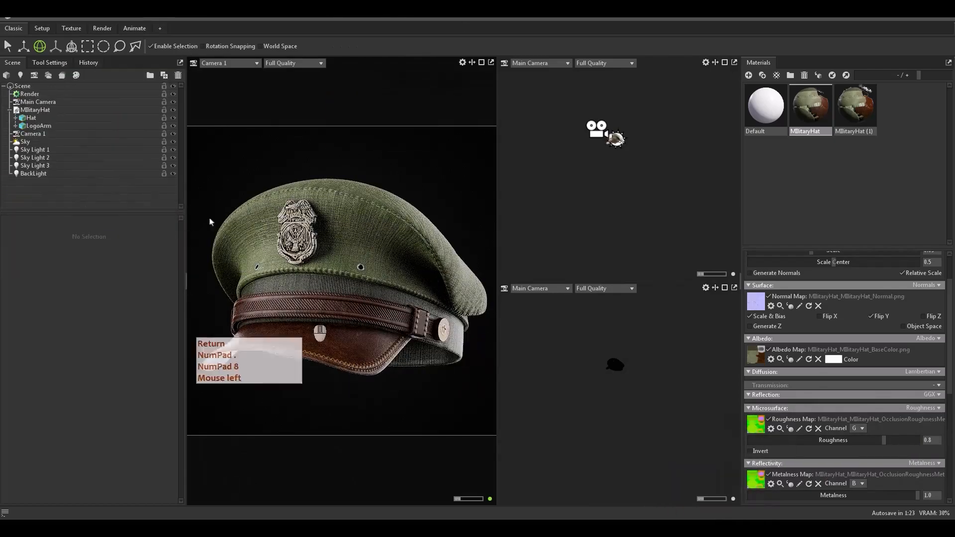
- Reframe the Camera 1 shot to show the hat from a slightly lower angle, keeping it centred in the frame
{"action": "left_click_drag", "start_coordinate": [319, 288], "coordinate": [321, 274], "text": "alt"}
{"action": "right_click_drag", "start_coordinate": [322, 274], "coordinate": [347, 275], "text": "alt"}
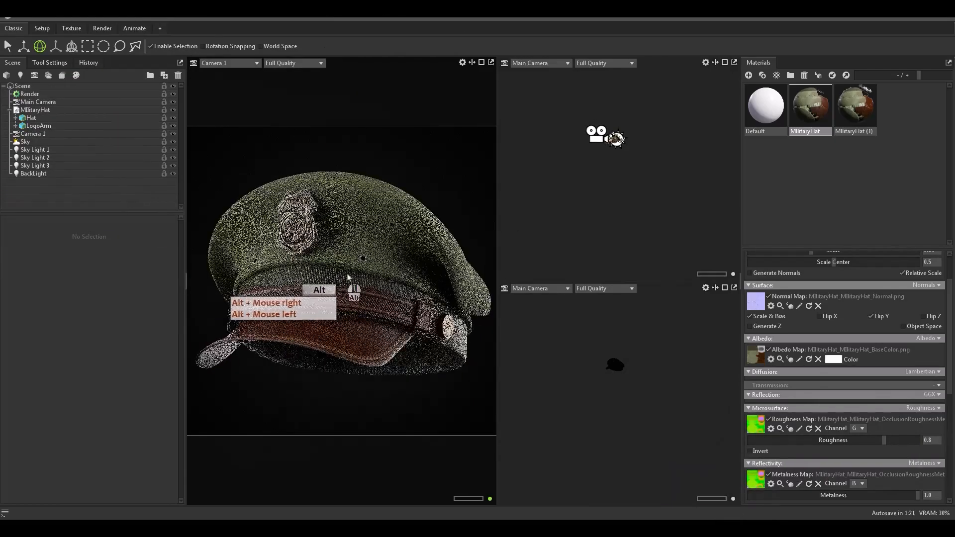
{"action": "middle_click_drag", "start_coordinate": [347, 275], "coordinate": [355, 276], "text": "alt"}
{"action": "left_click_drag", "start_coordinate": [355, 275], "coordinate": [372, 272], "text": "alt"}
{"action": "middle_click_drag", "start_coordinate": [372, 273], "coordinate": [372, 274], "text": "alt"}
{"action": "right_click_drag", "start_coordinate": [372, 274], "coordinate": [393, 272], "text": "alt"}
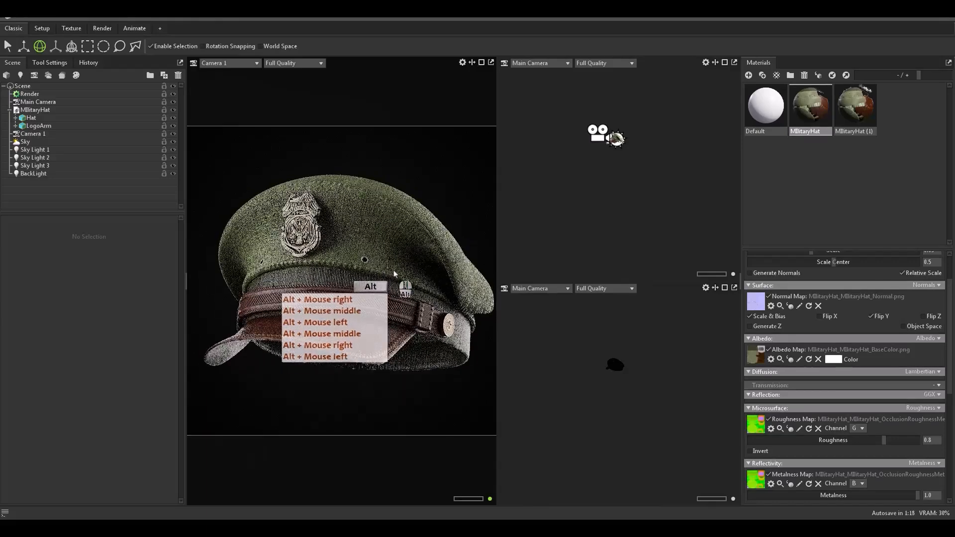
{"action": "middle_click_drag", "start_coordinate": [393, 272], "coordinate": [389, 271], "text": "alt"}
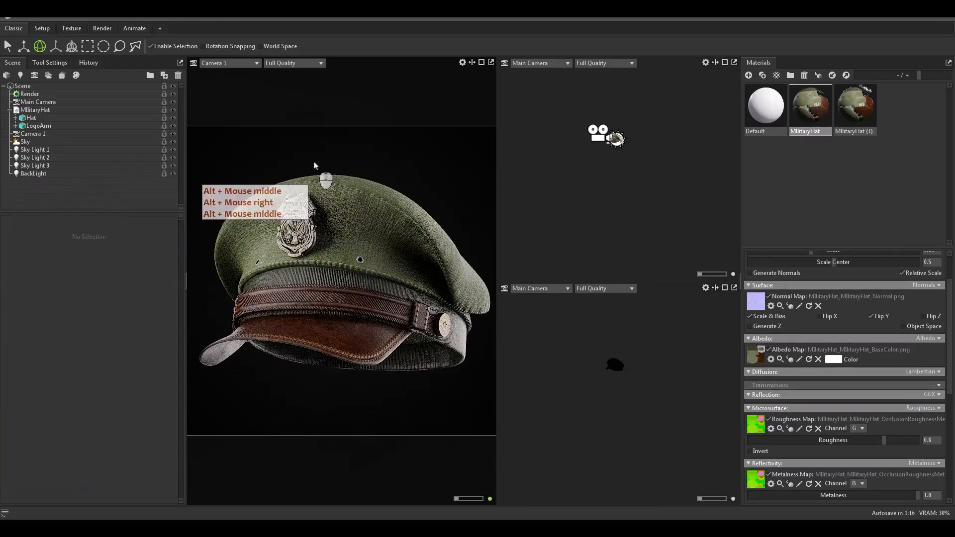